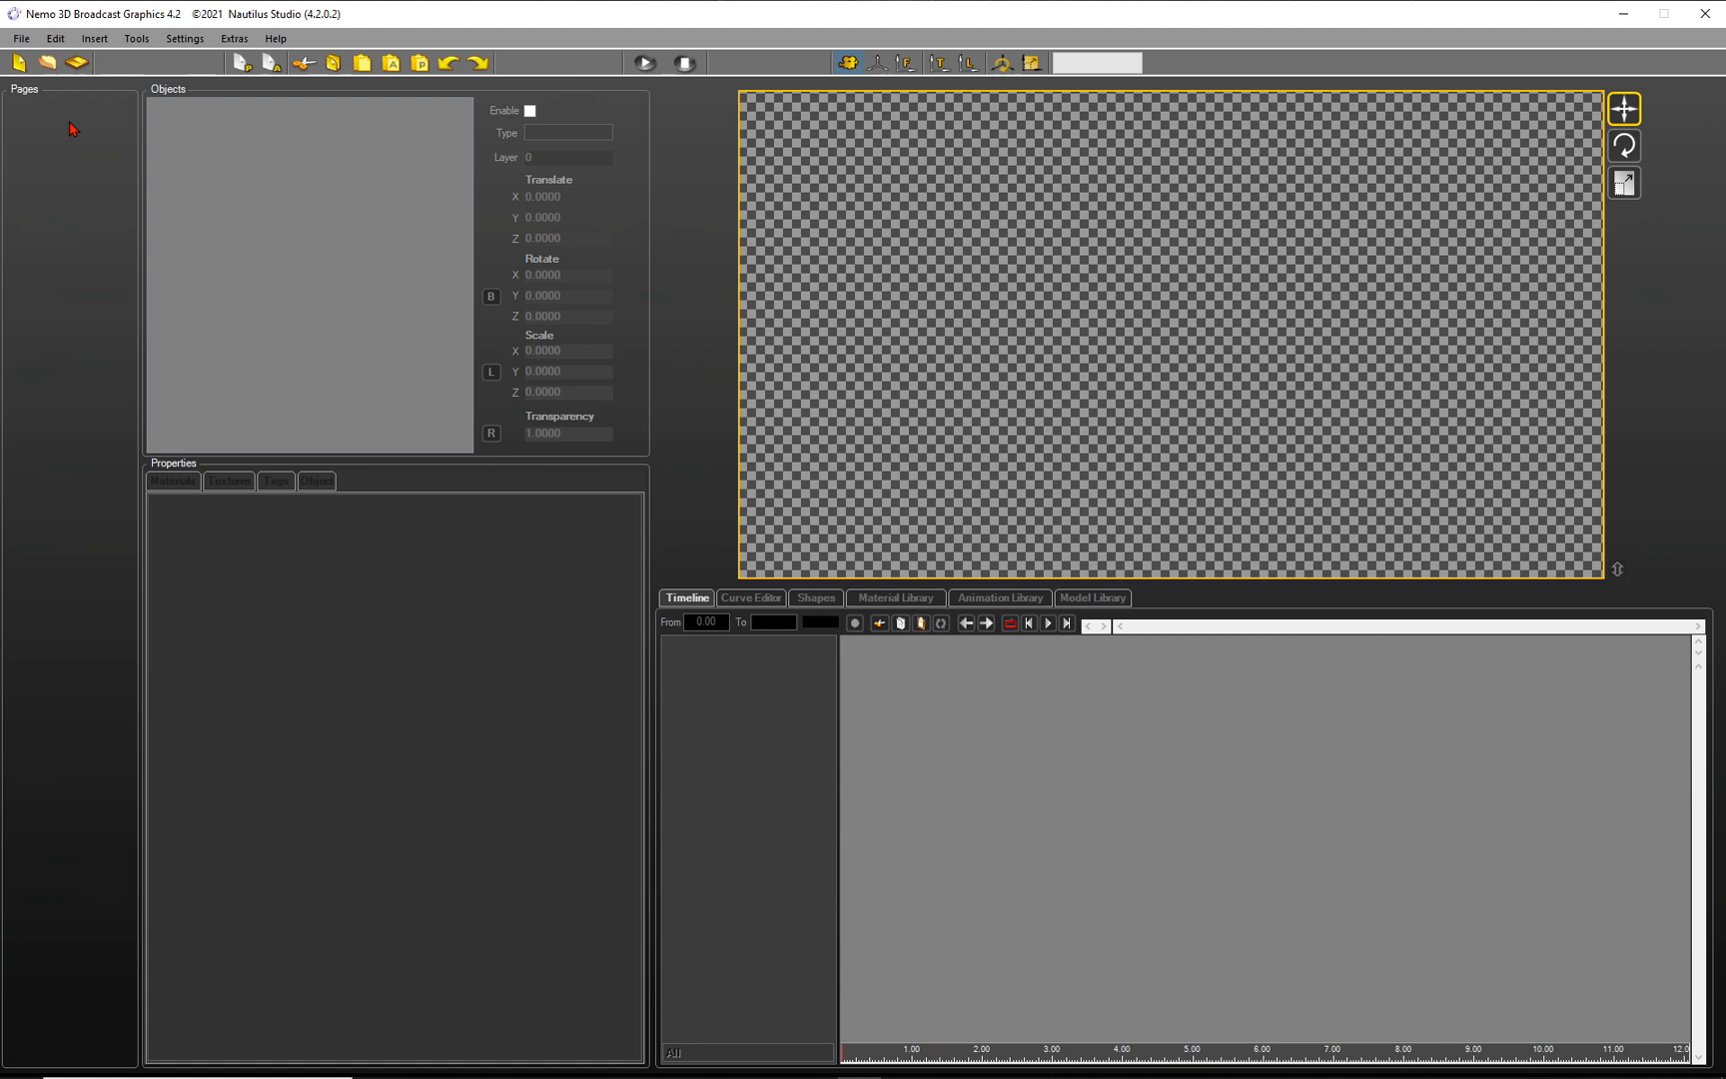
Create a new page collection named tutorial3 in the Nemo3D_Data folder
left_click(22, 64)
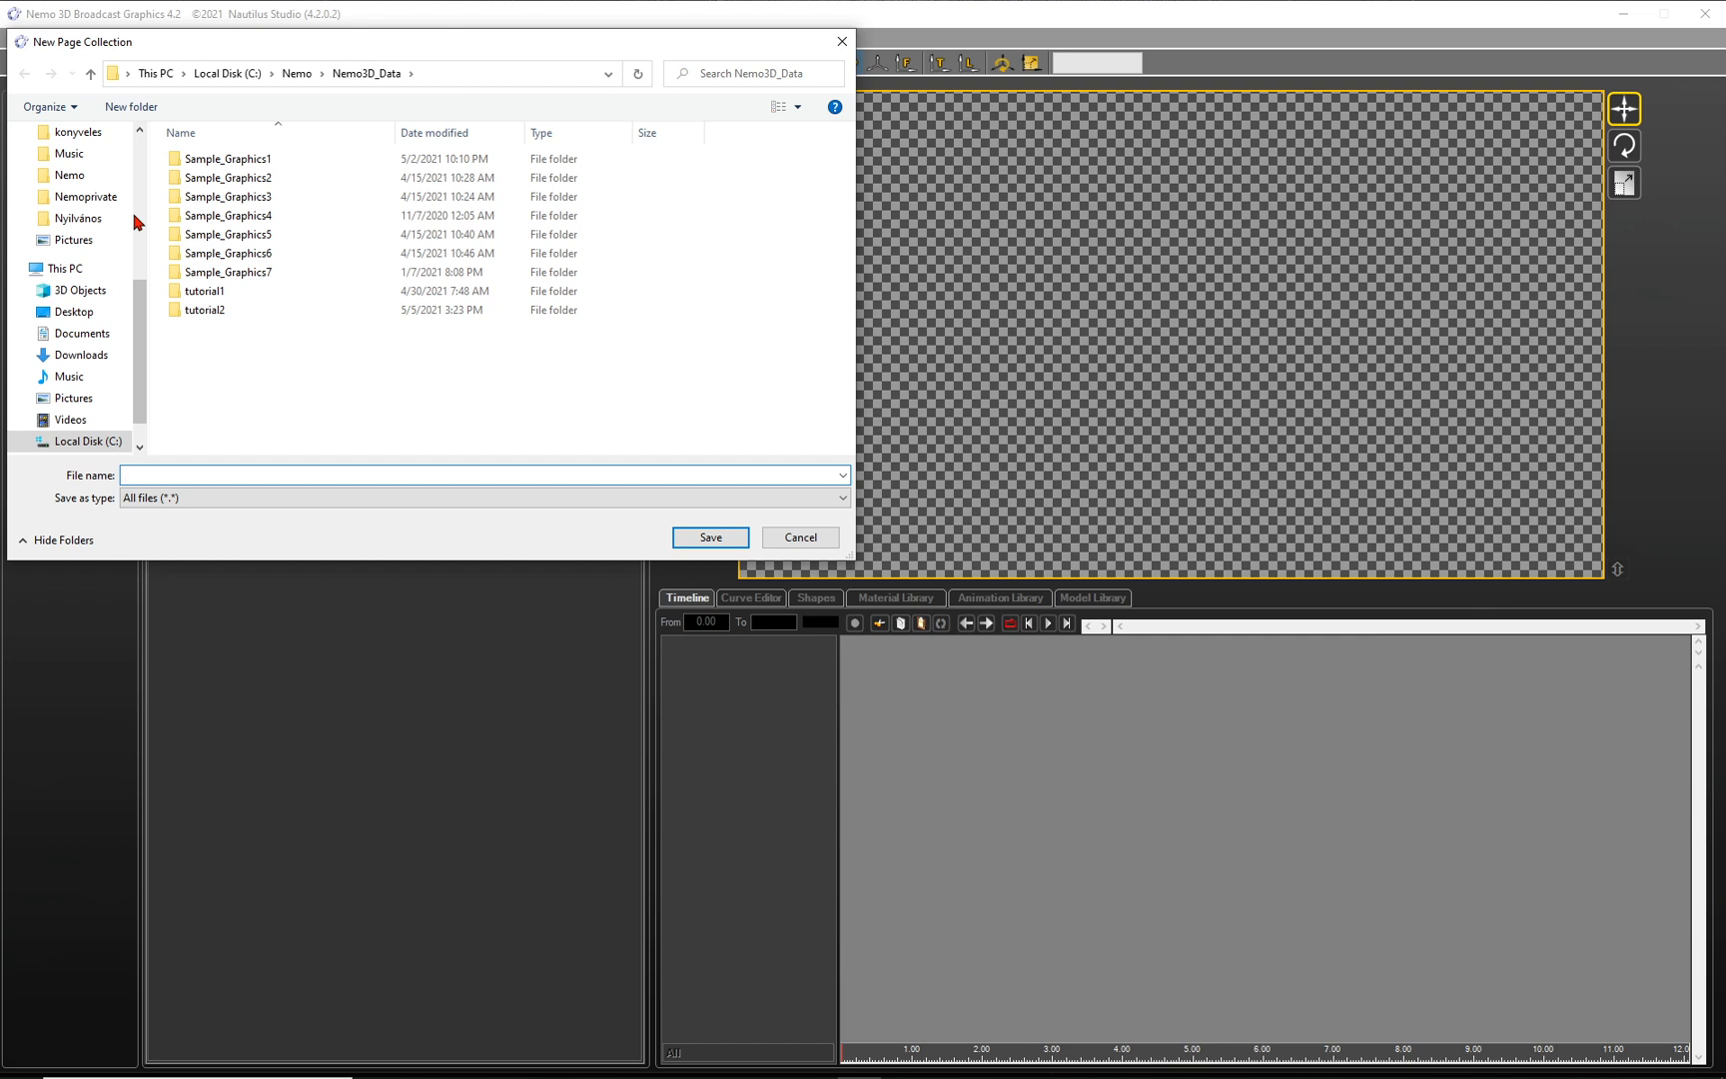
type("tutorial")
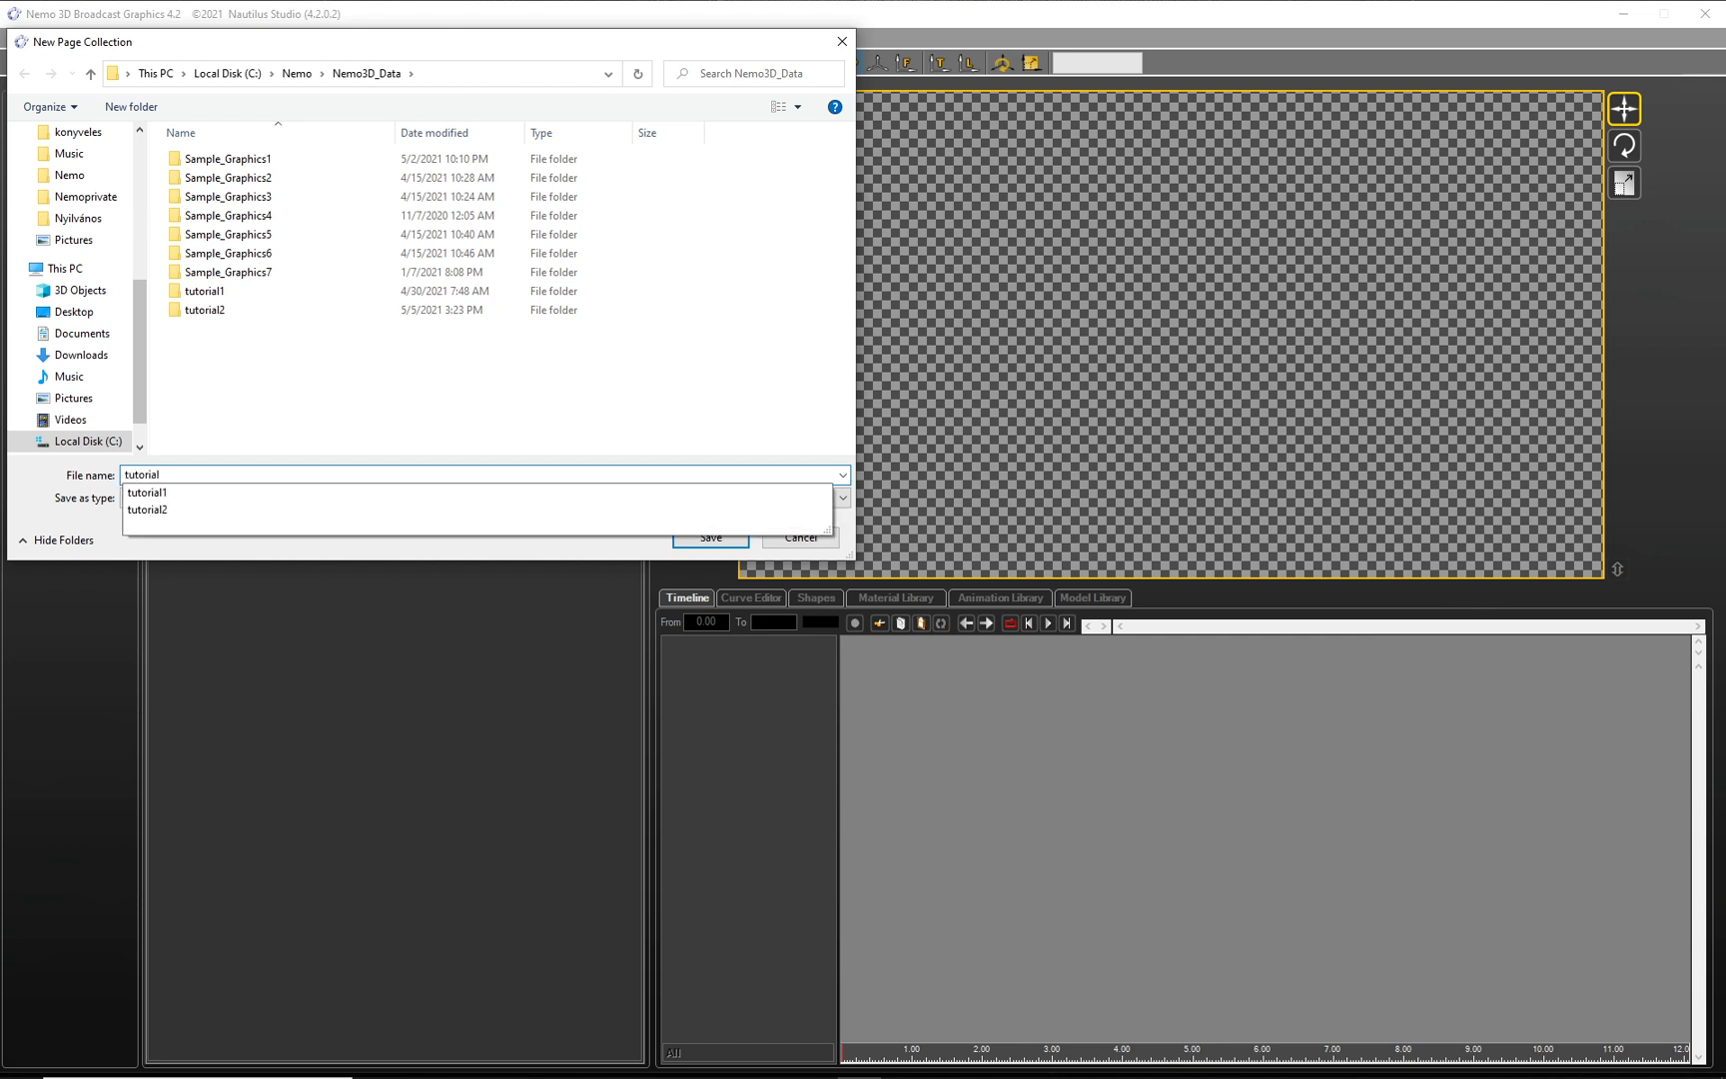
type("3")
key("Return")
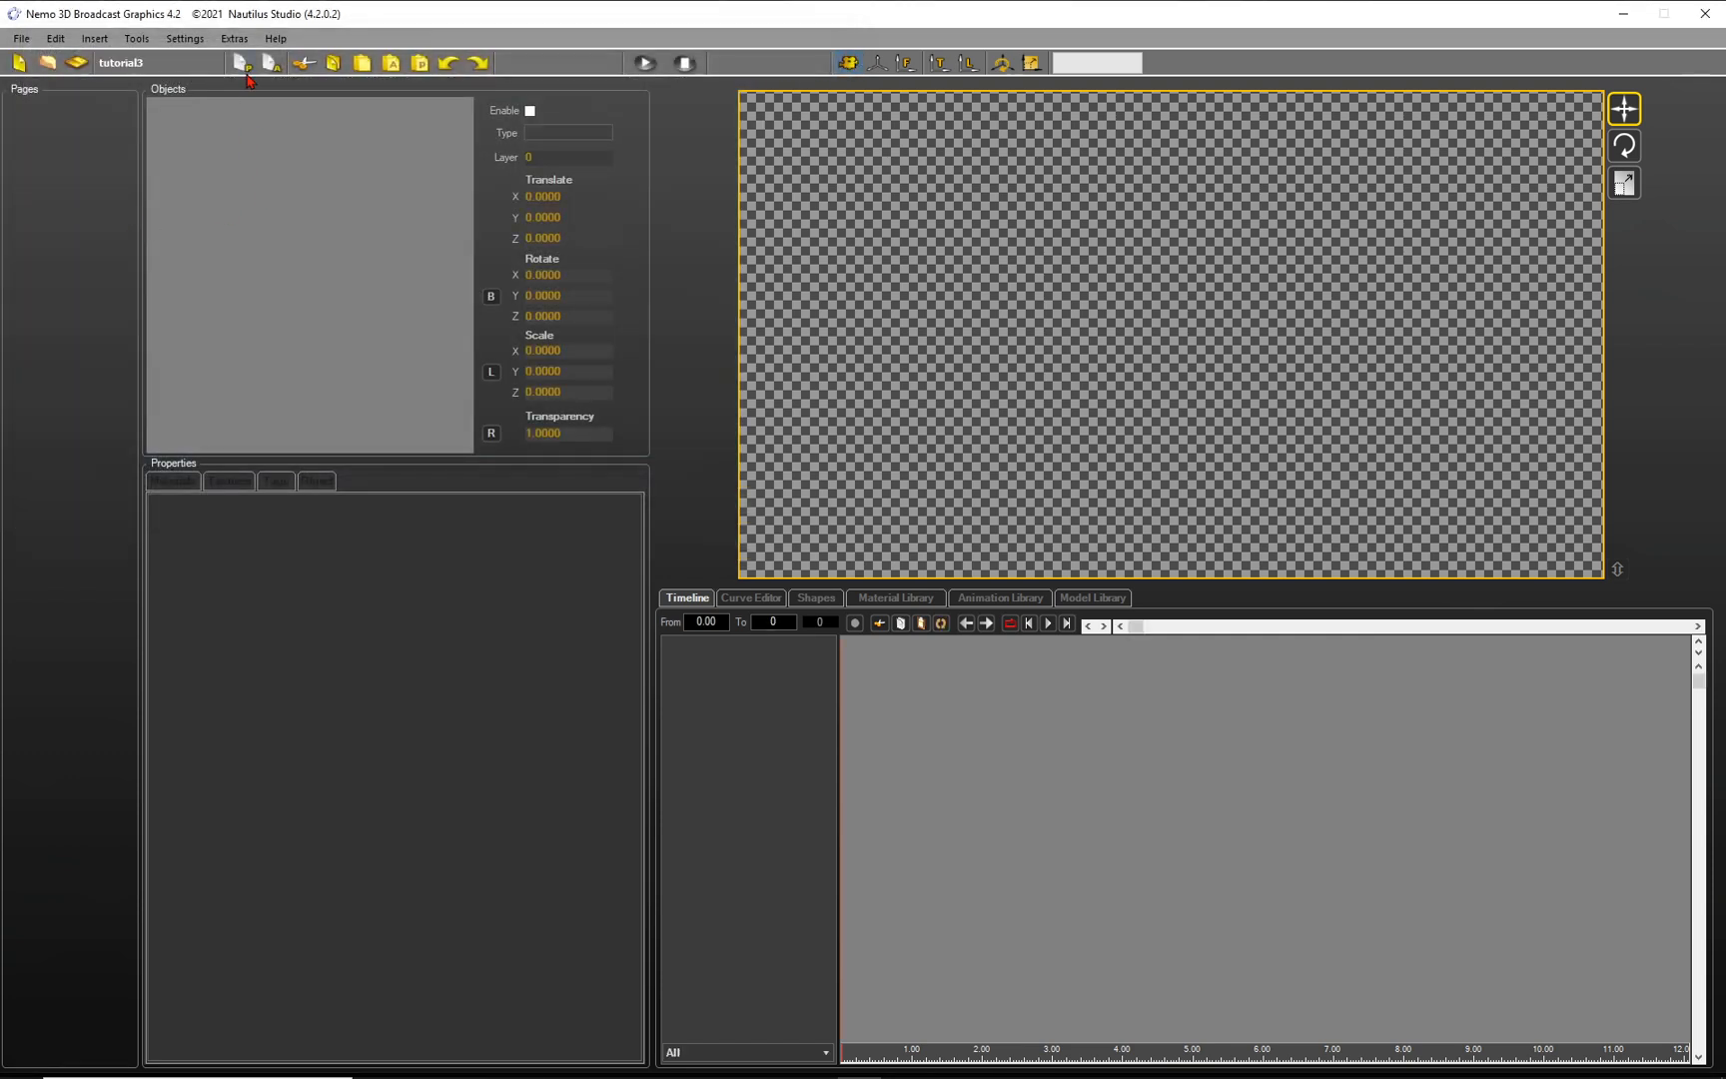
Add a new page to the collection and insert a 3D Text object on it
left_click(241, 64)
right_click(279, 156)
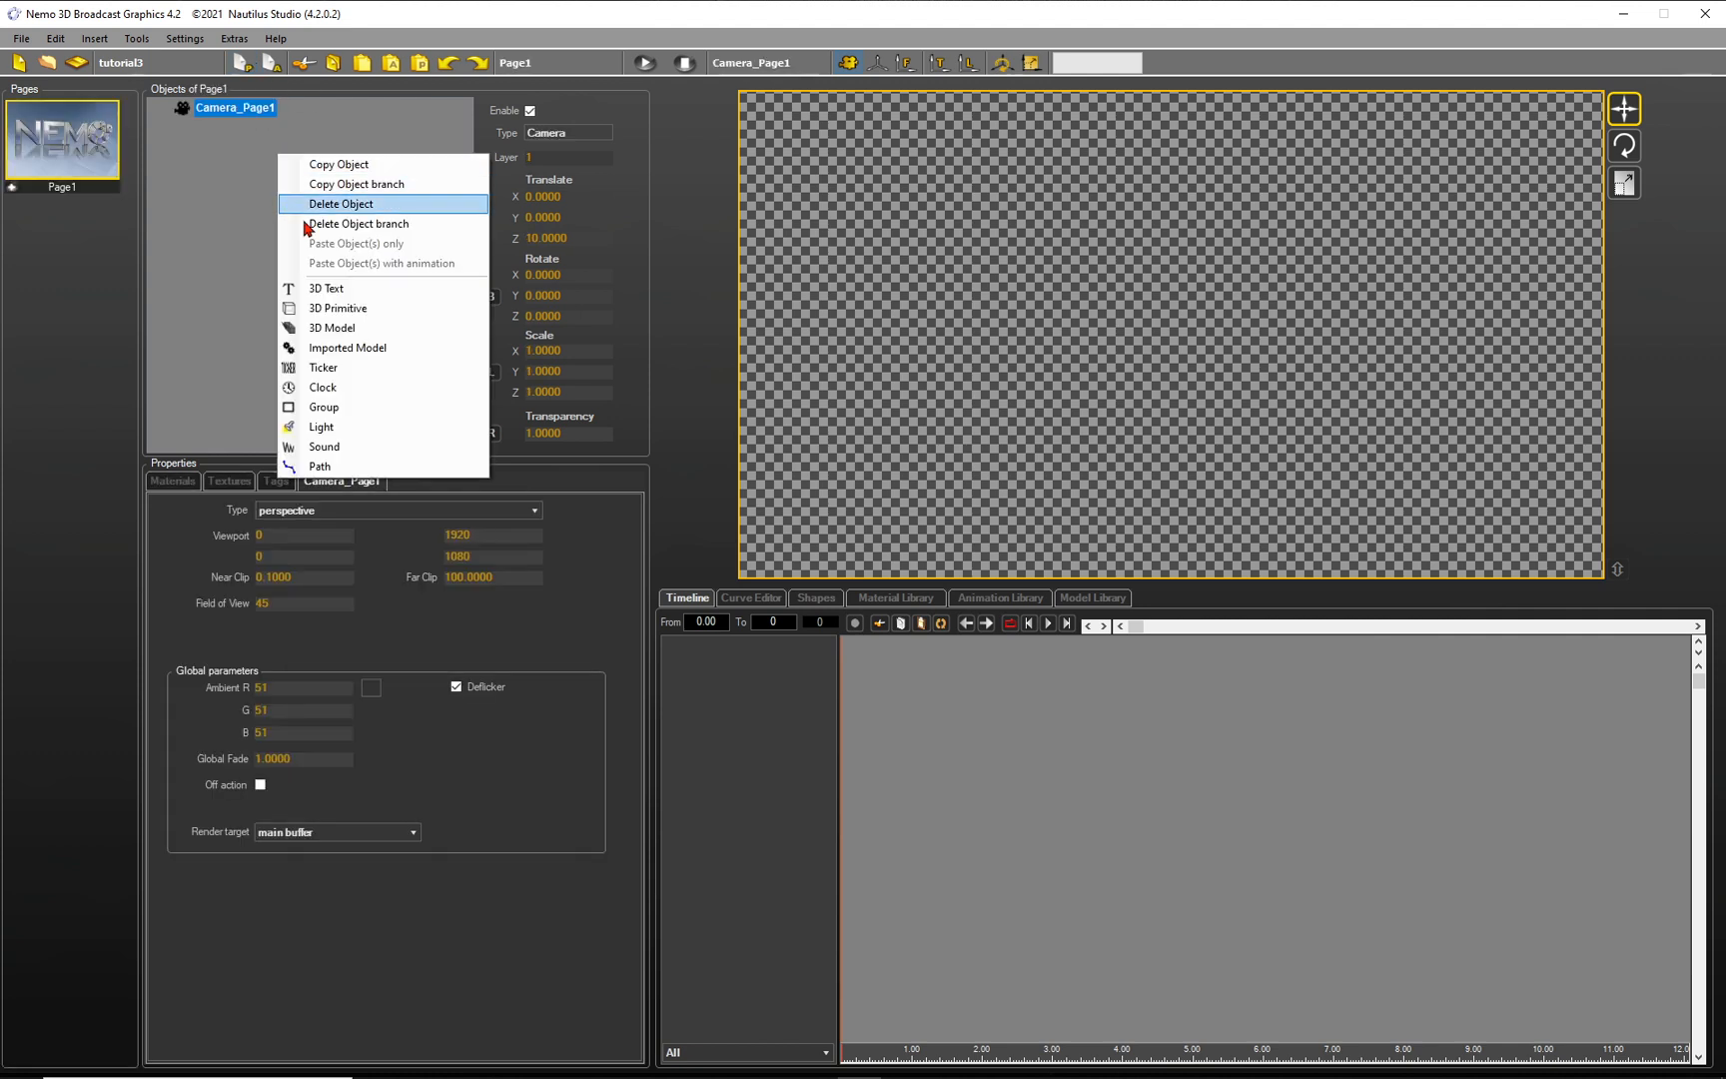
left_click(332, 290)
Create a new material for the face of the text and return to the text's properties
right_click(265, 772)
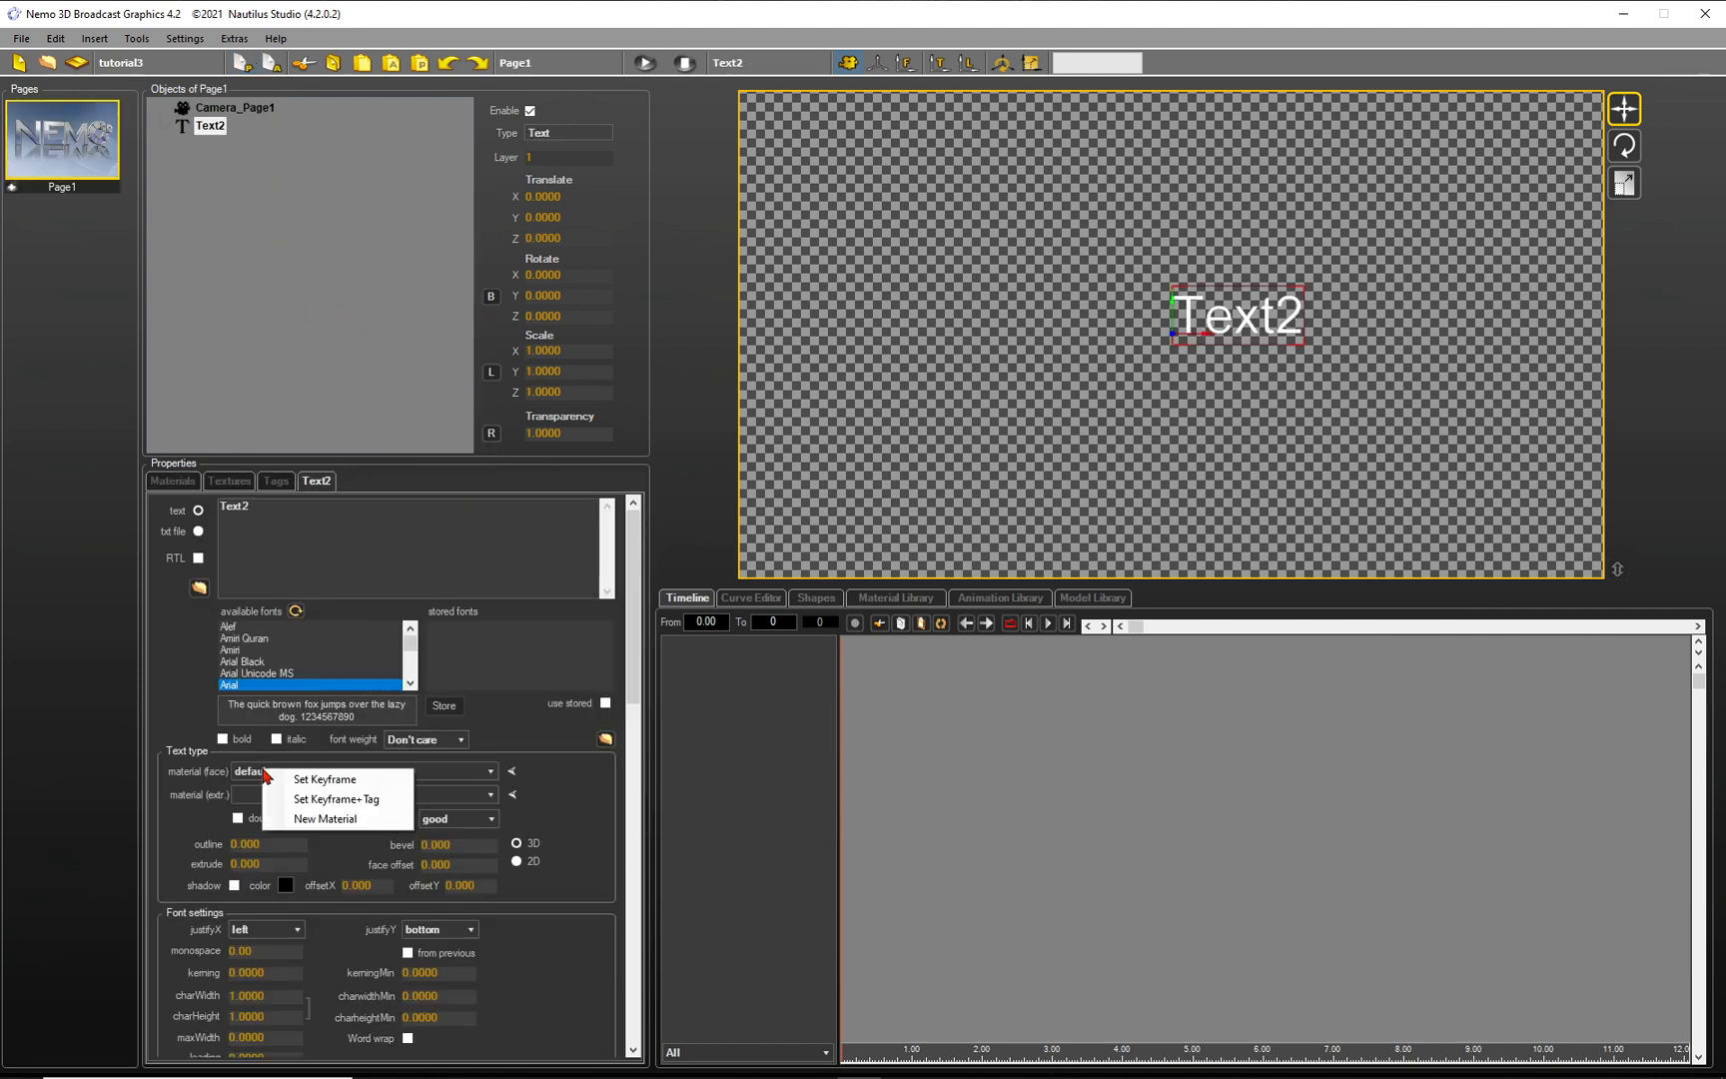
left_click(318, 818)
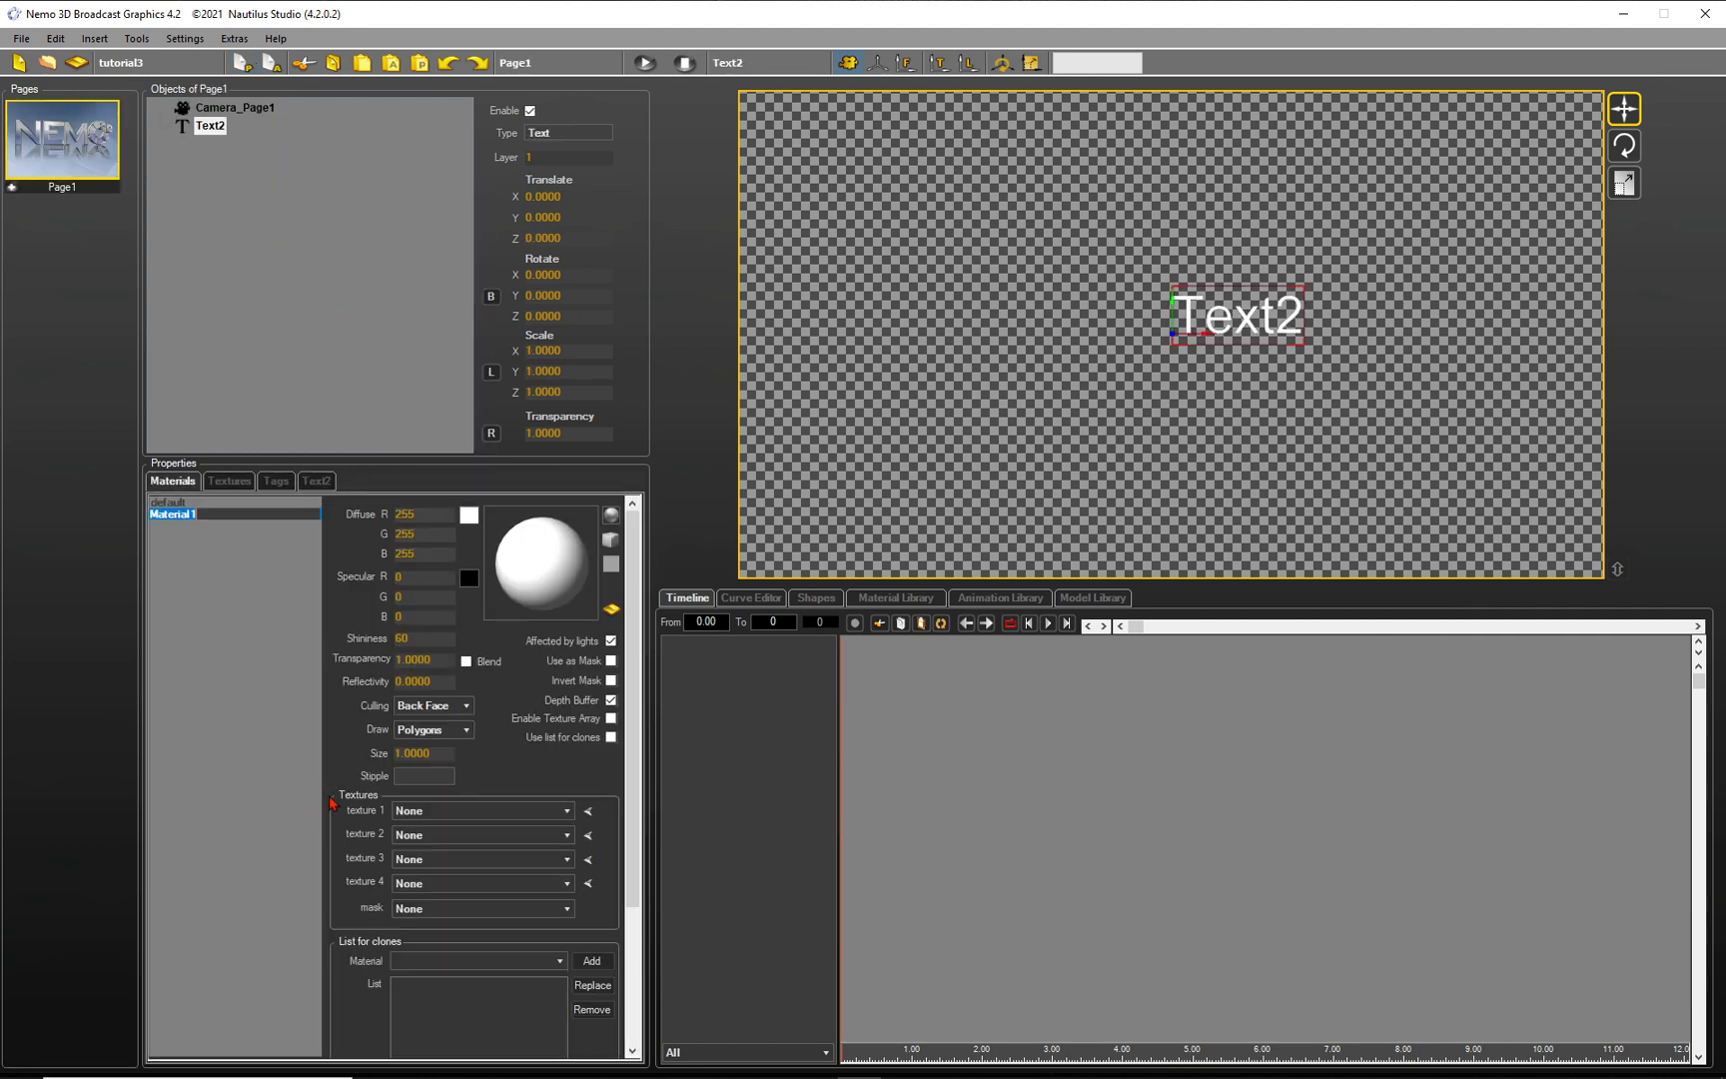
left_click(462, 609)
left_click(316, 481)
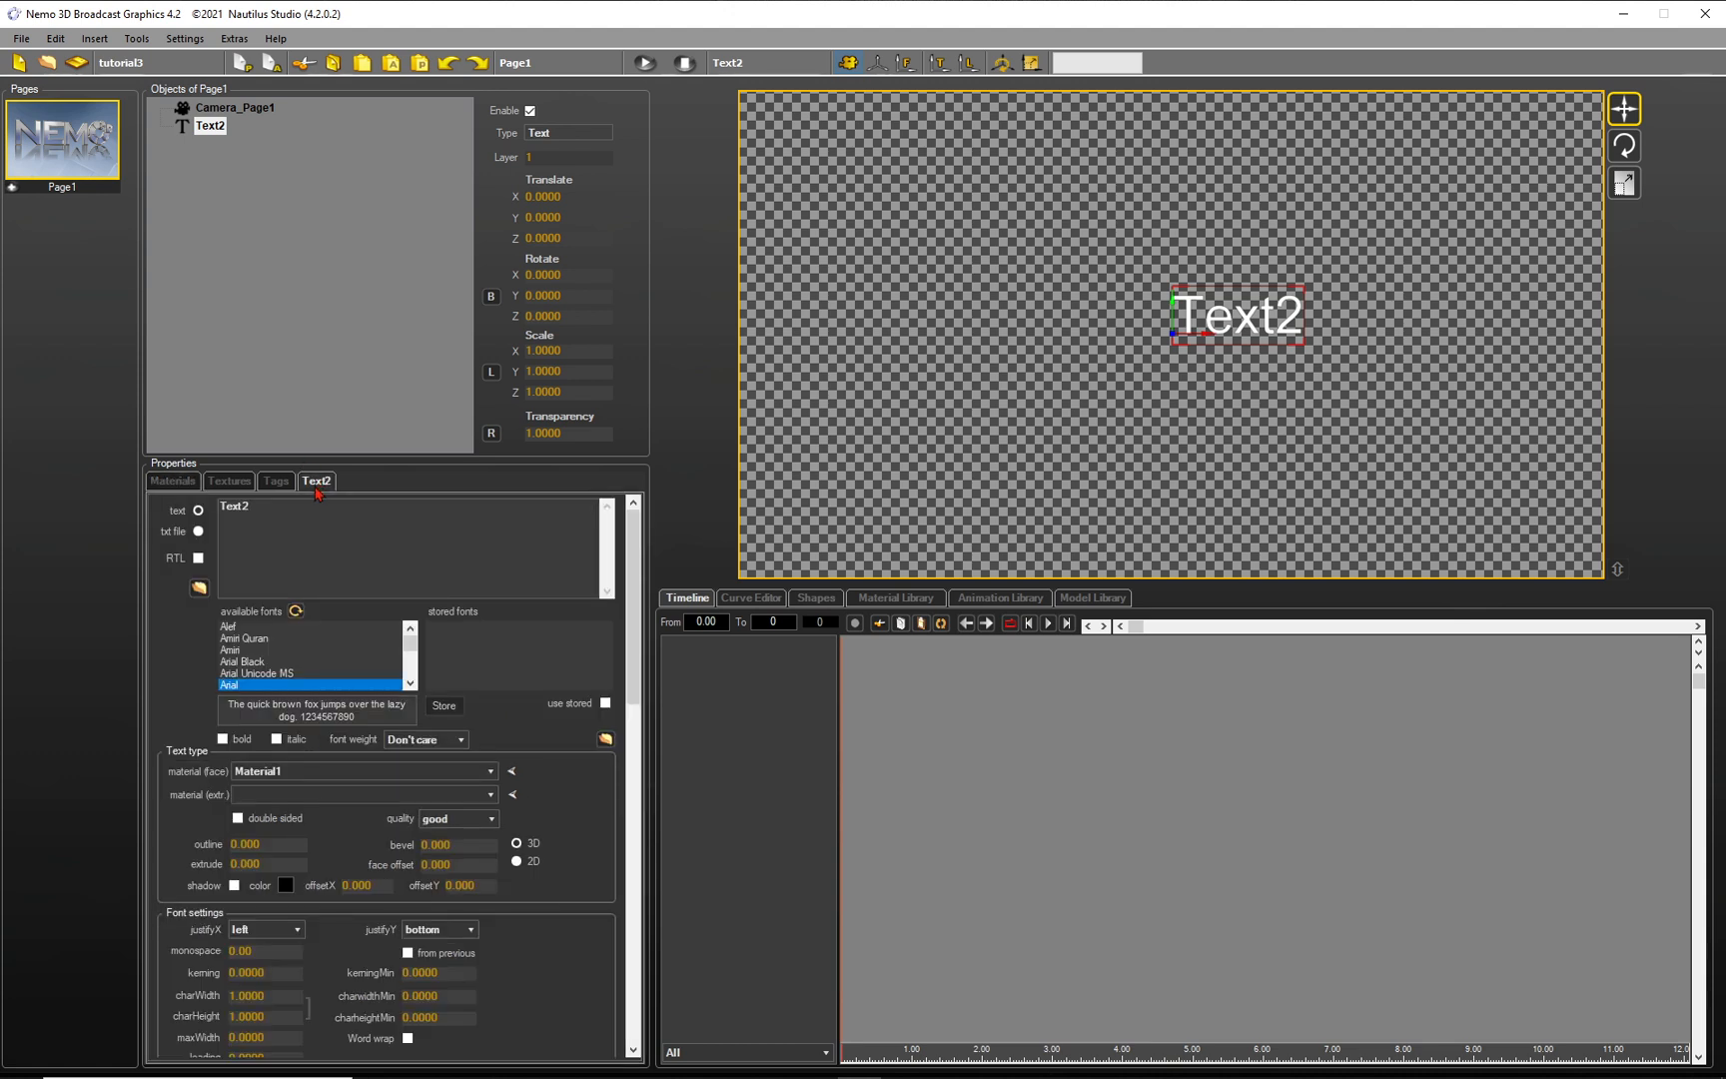
Center the text horizontally and scale it uniformly to 4.4 with the scale axes linked
left_click(260, 934)
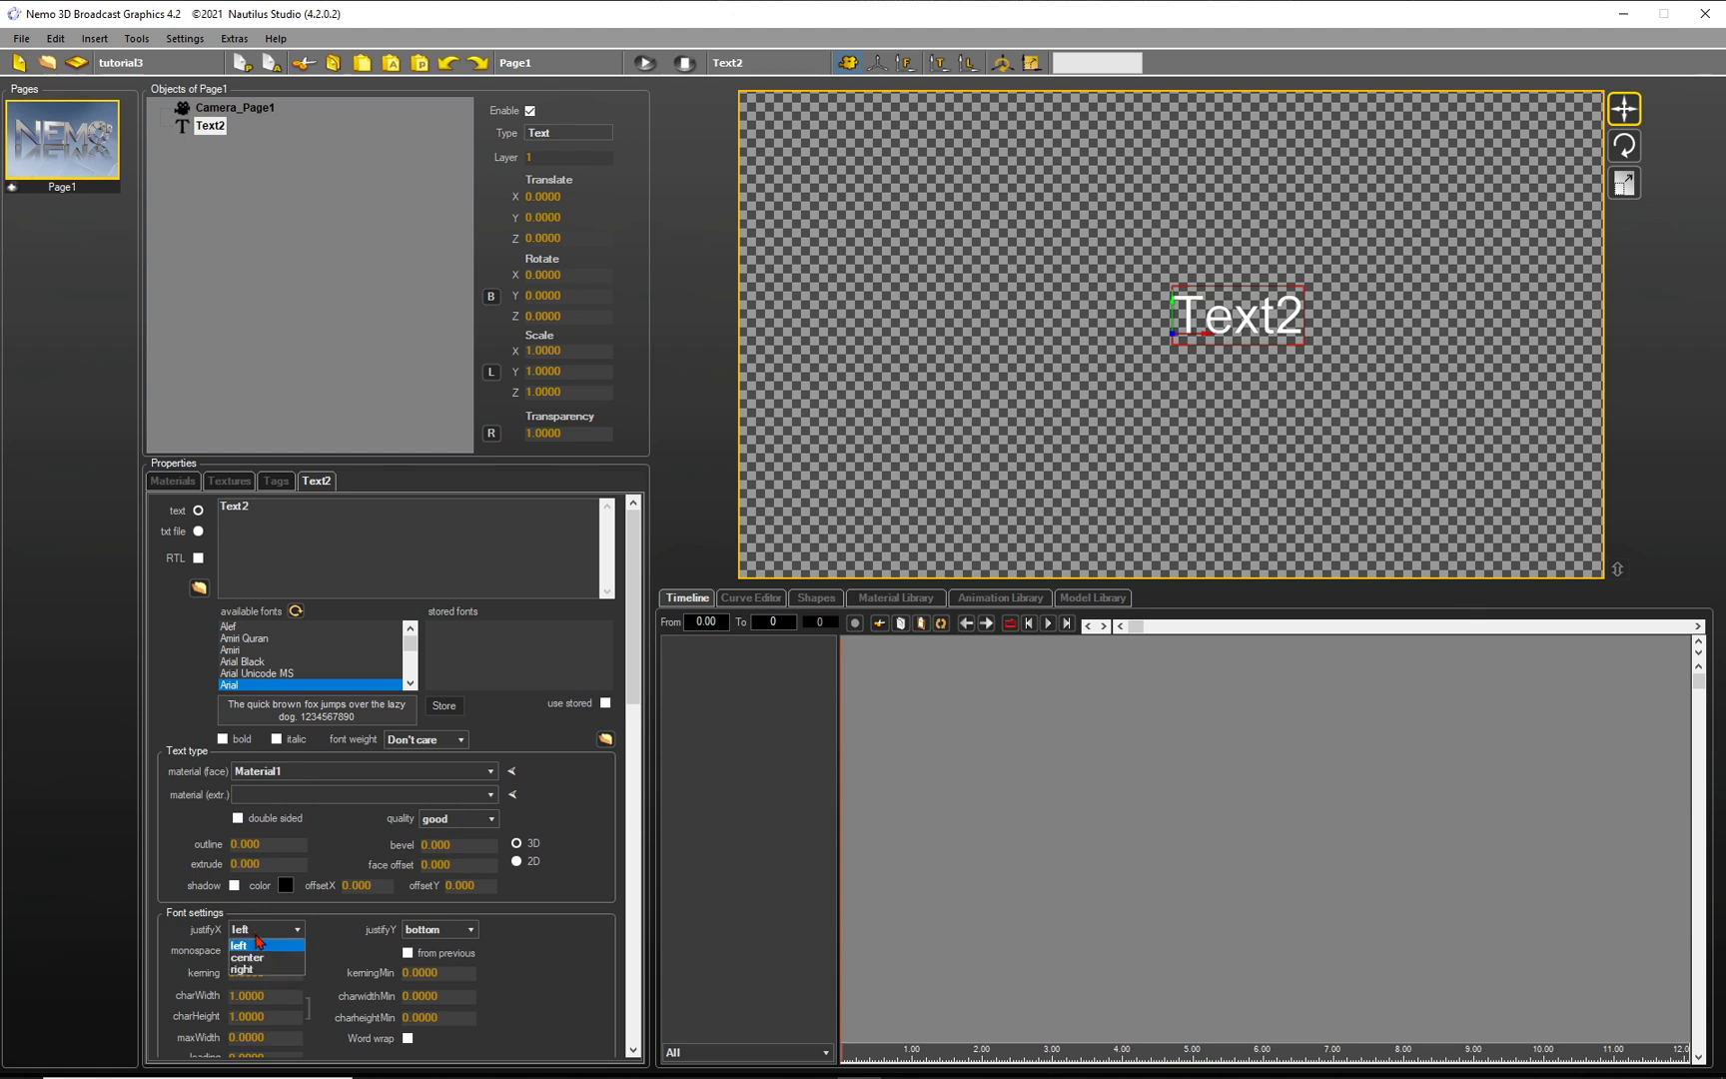
left_click(249, 957)
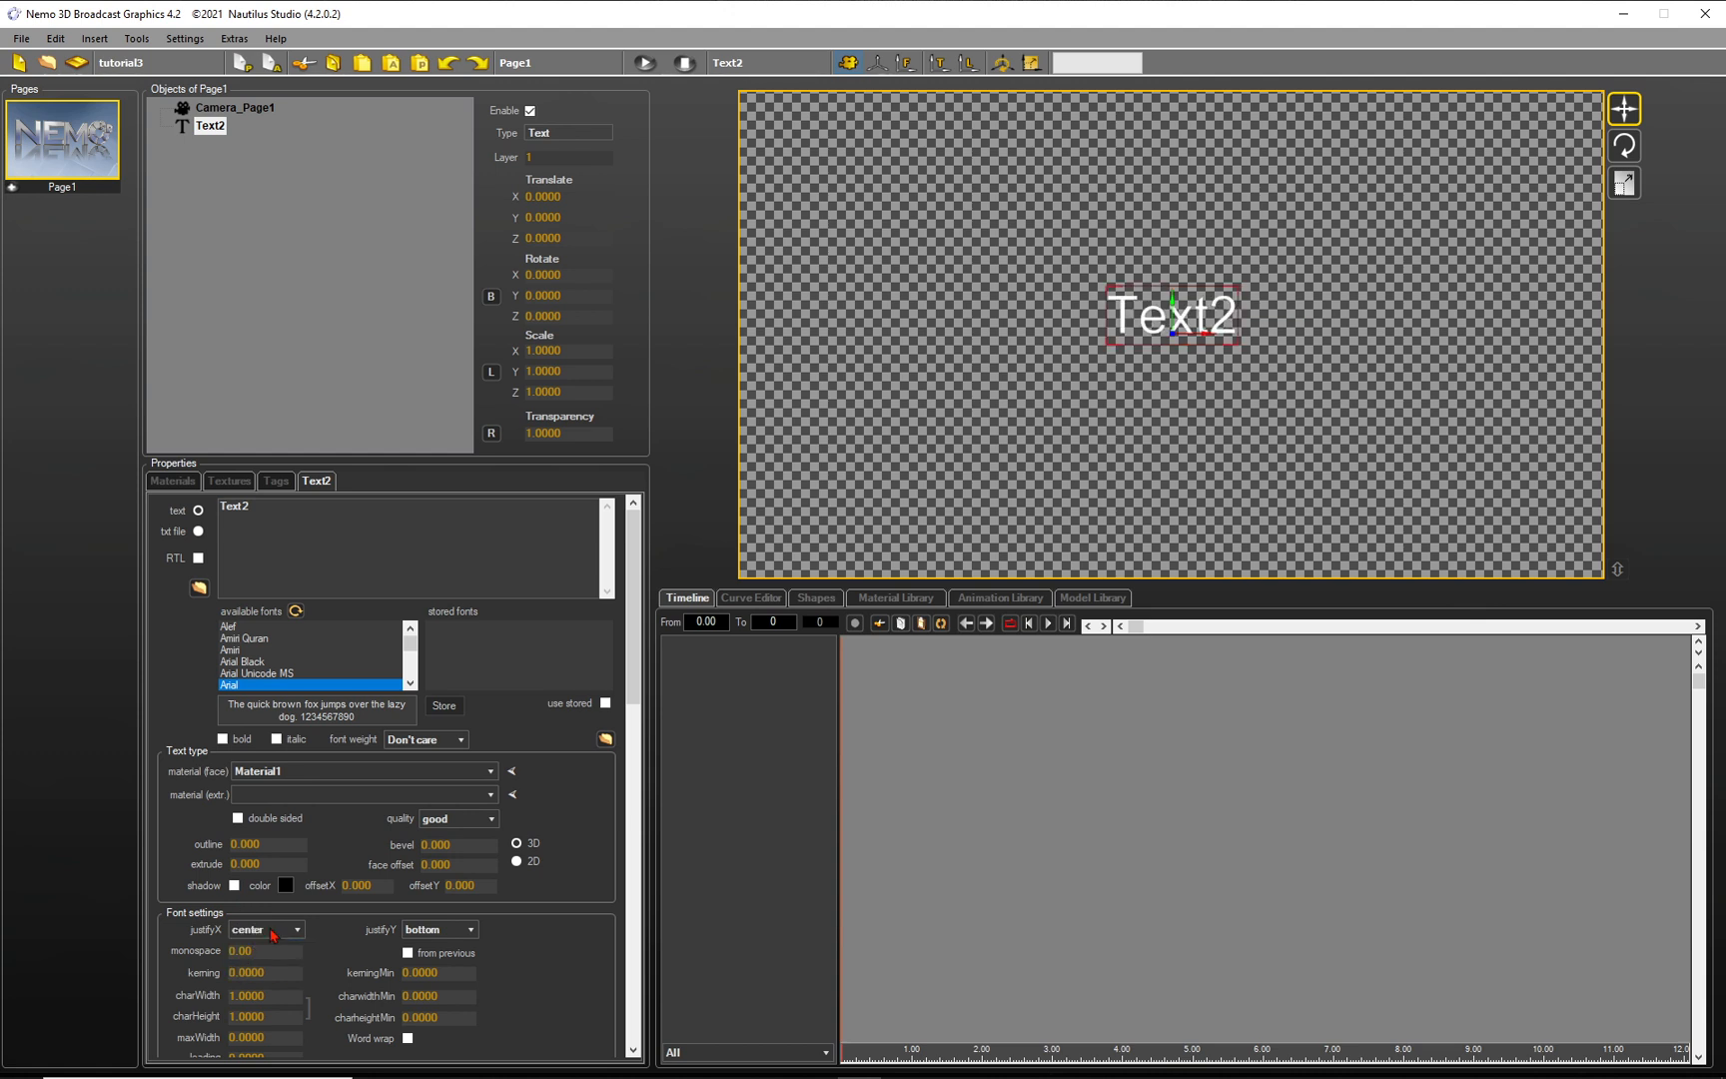
left_click(492, 371)
left_click_drag(542, 350, 849, 378)
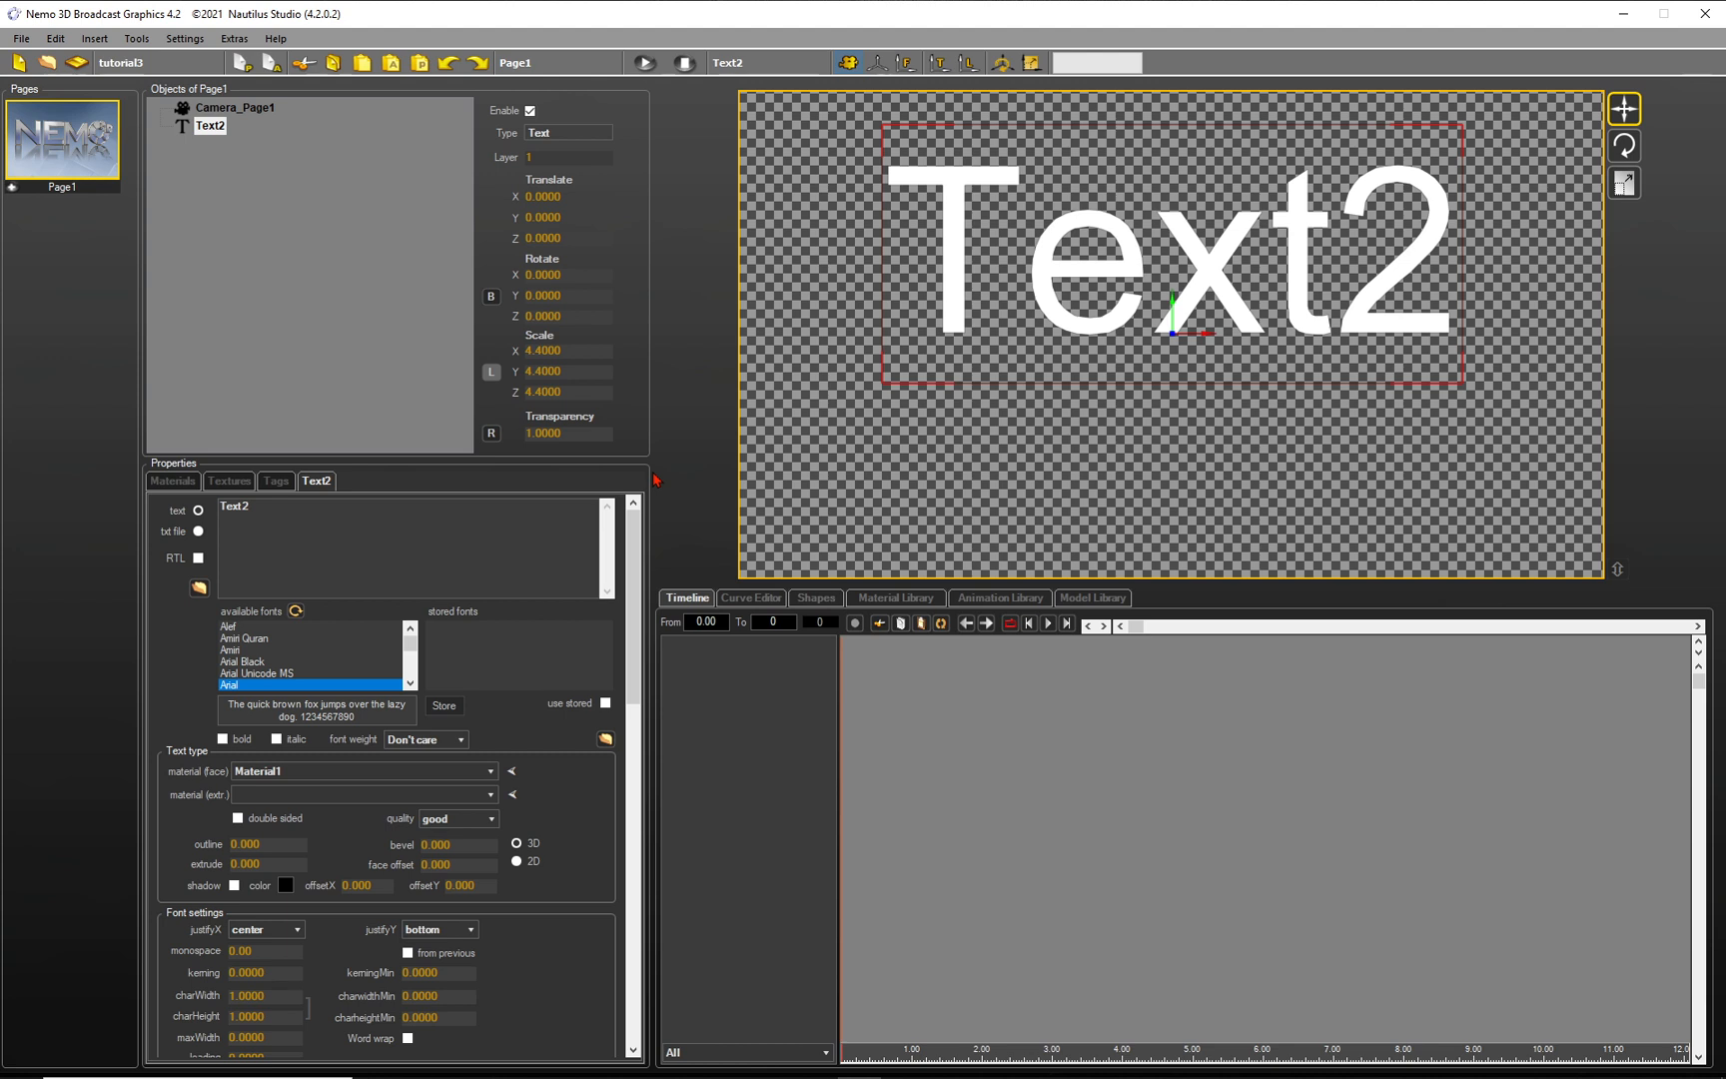
Try the Bahnschrift Condensed and Bahnschrift SemiBold fonts on the text
left_click(413, 664)
left_click(284, 664)
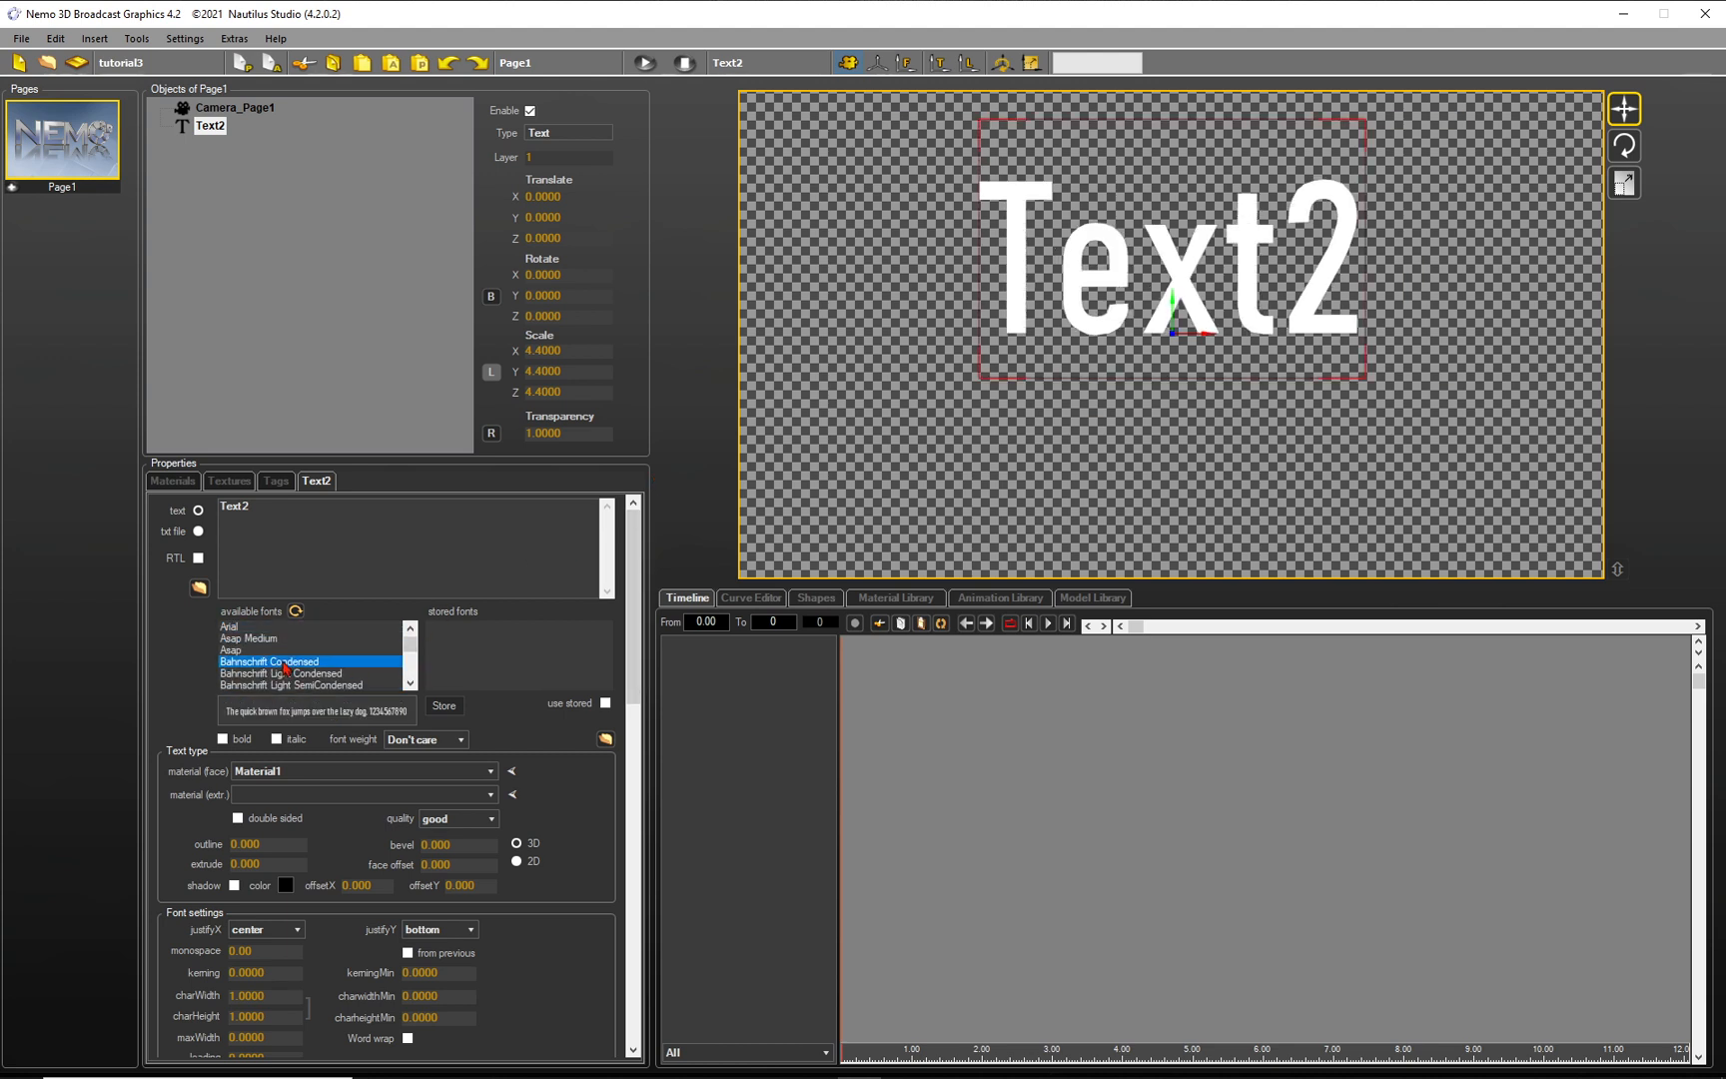
left_click(415, 669)
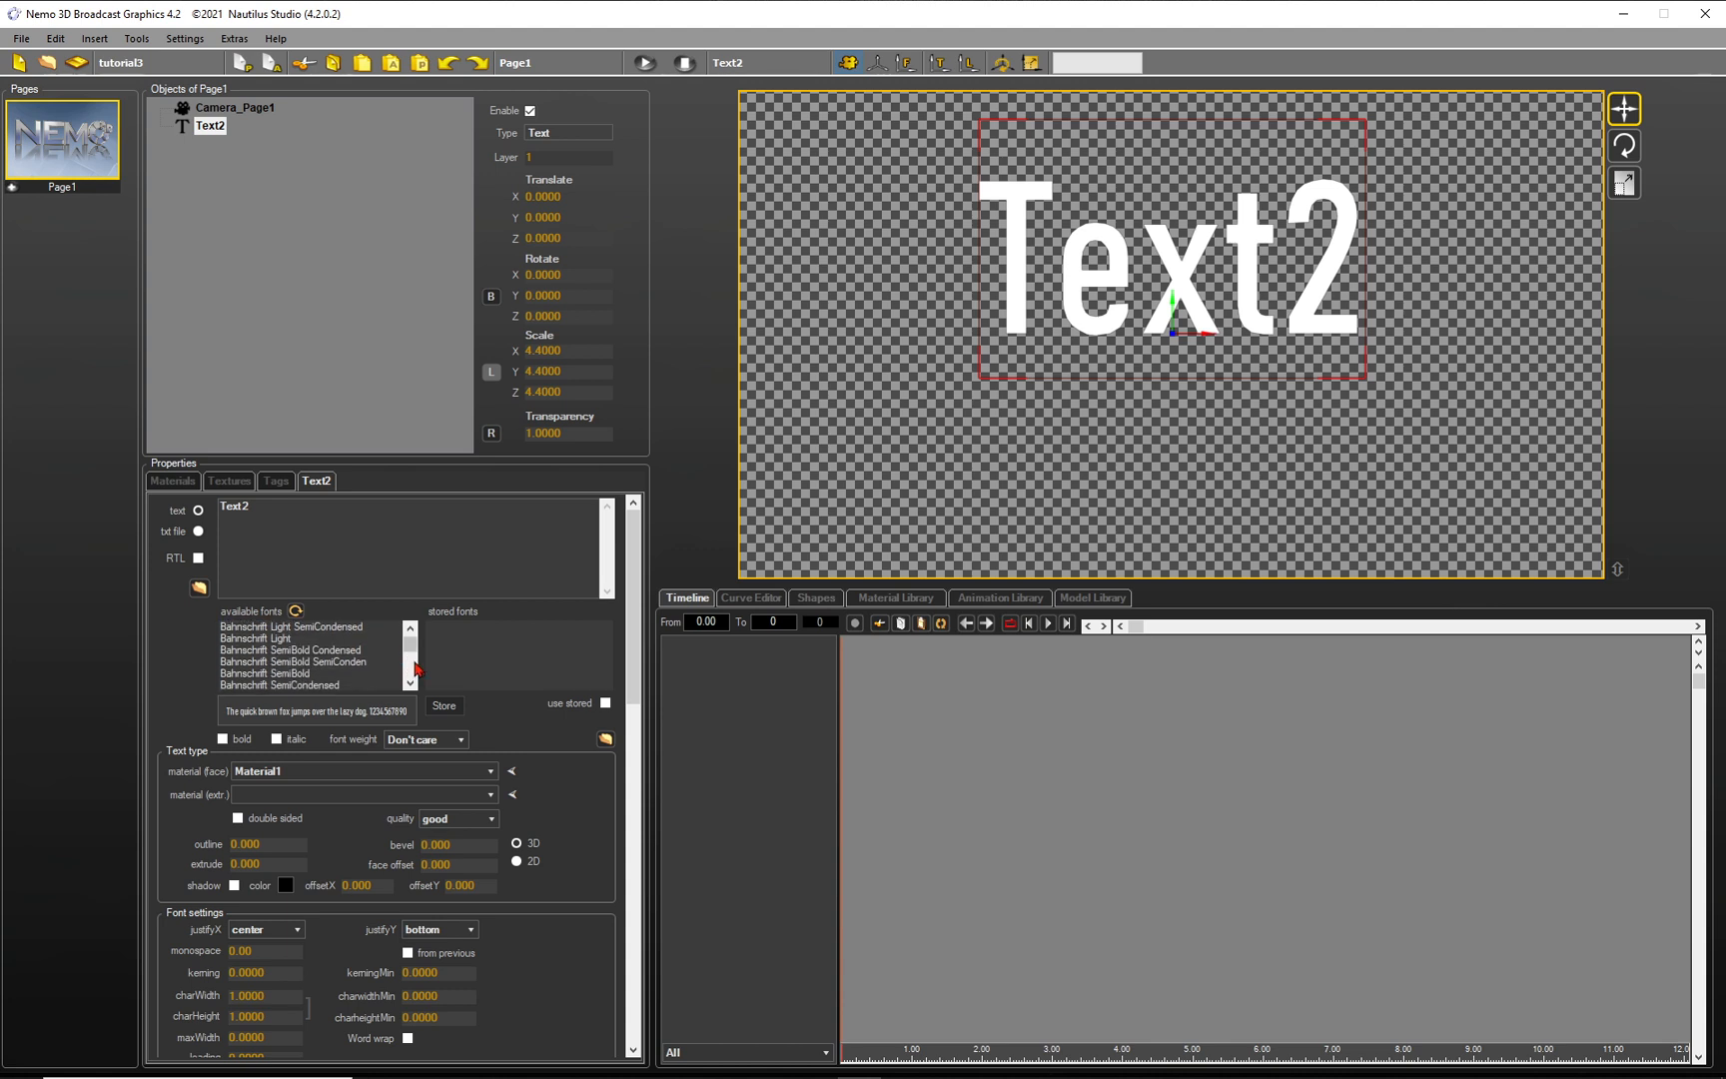
left_click(300, 673)
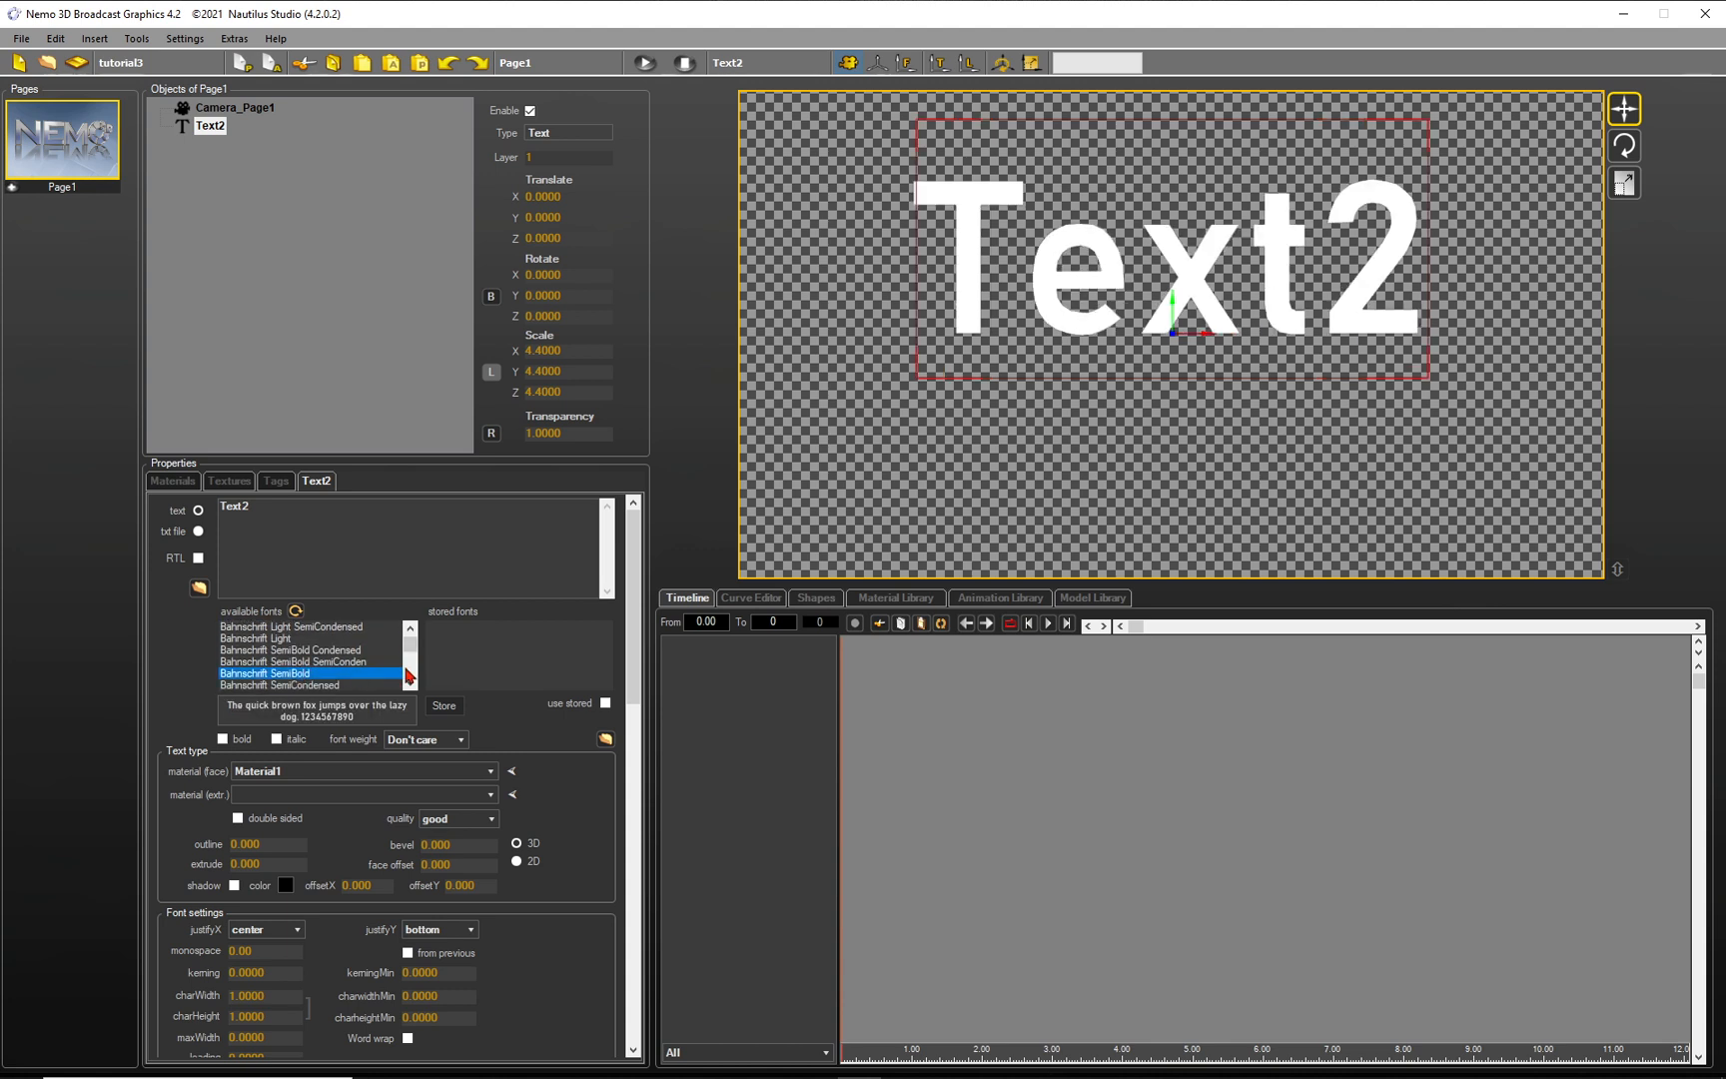
Set the text's font to Calibri
left_click(413, 675)
scroll(307, 660, "down", 5)
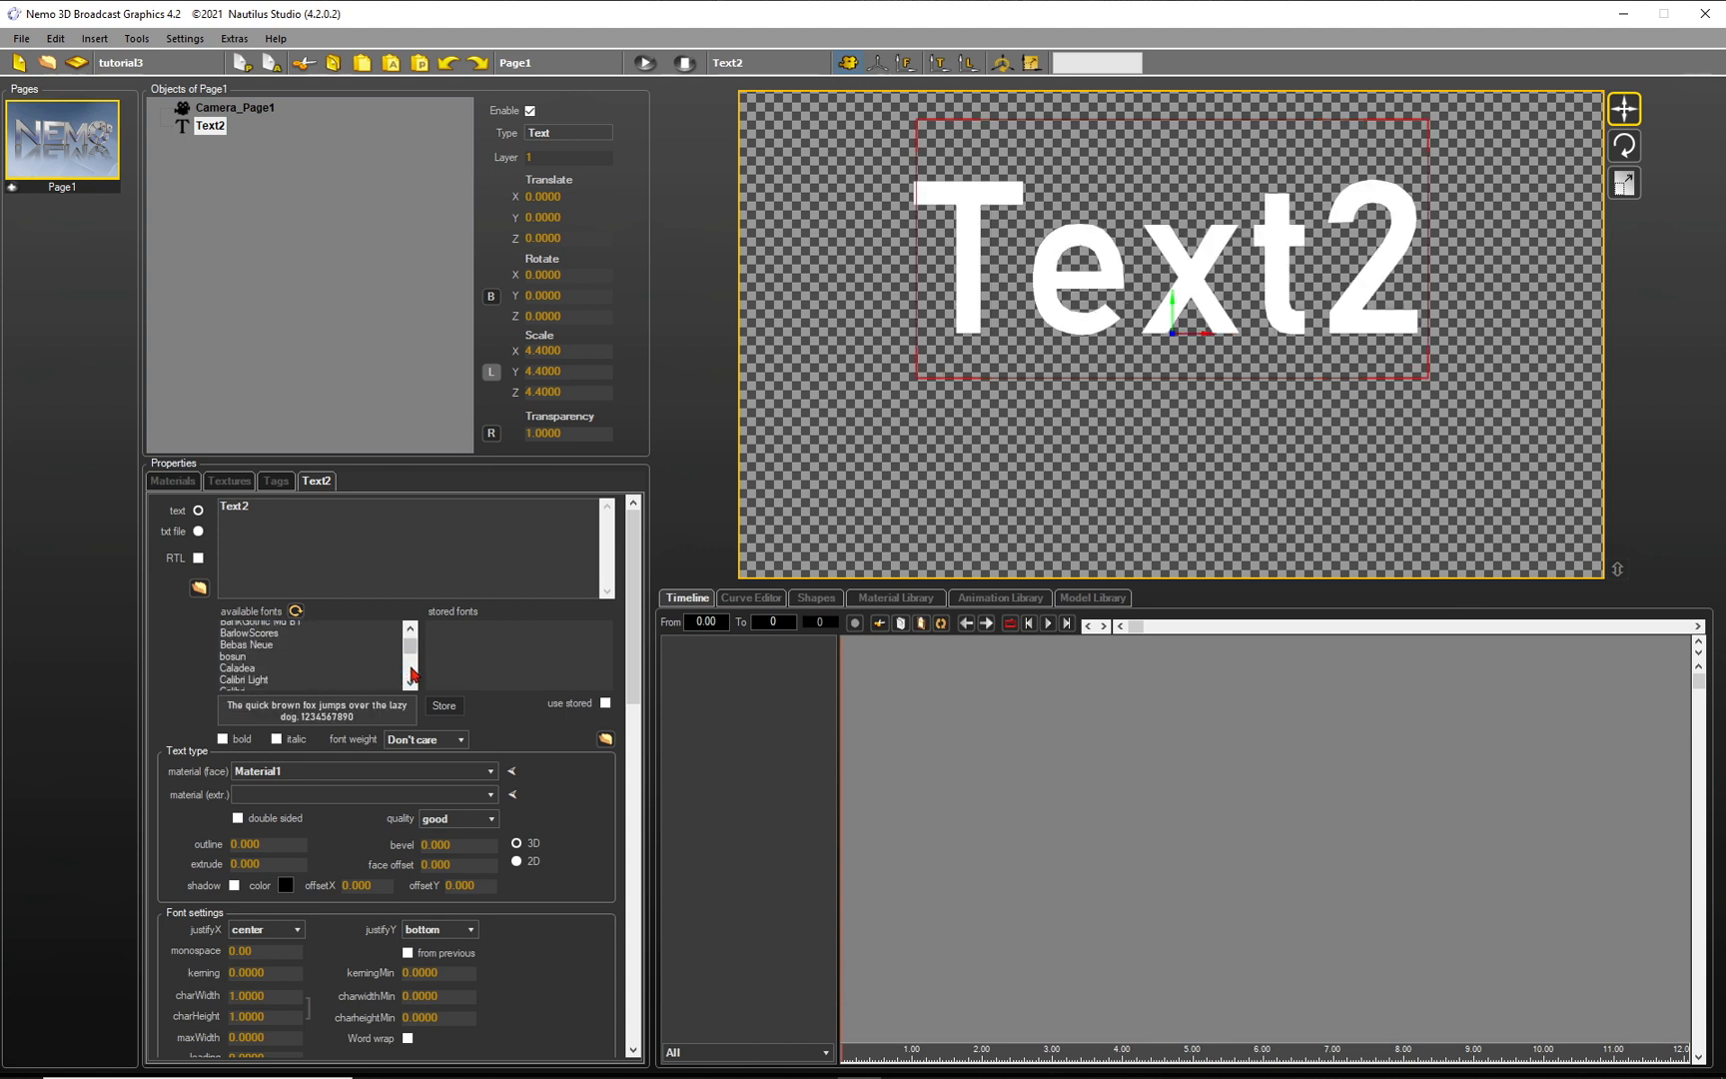
left_click(244, 639)
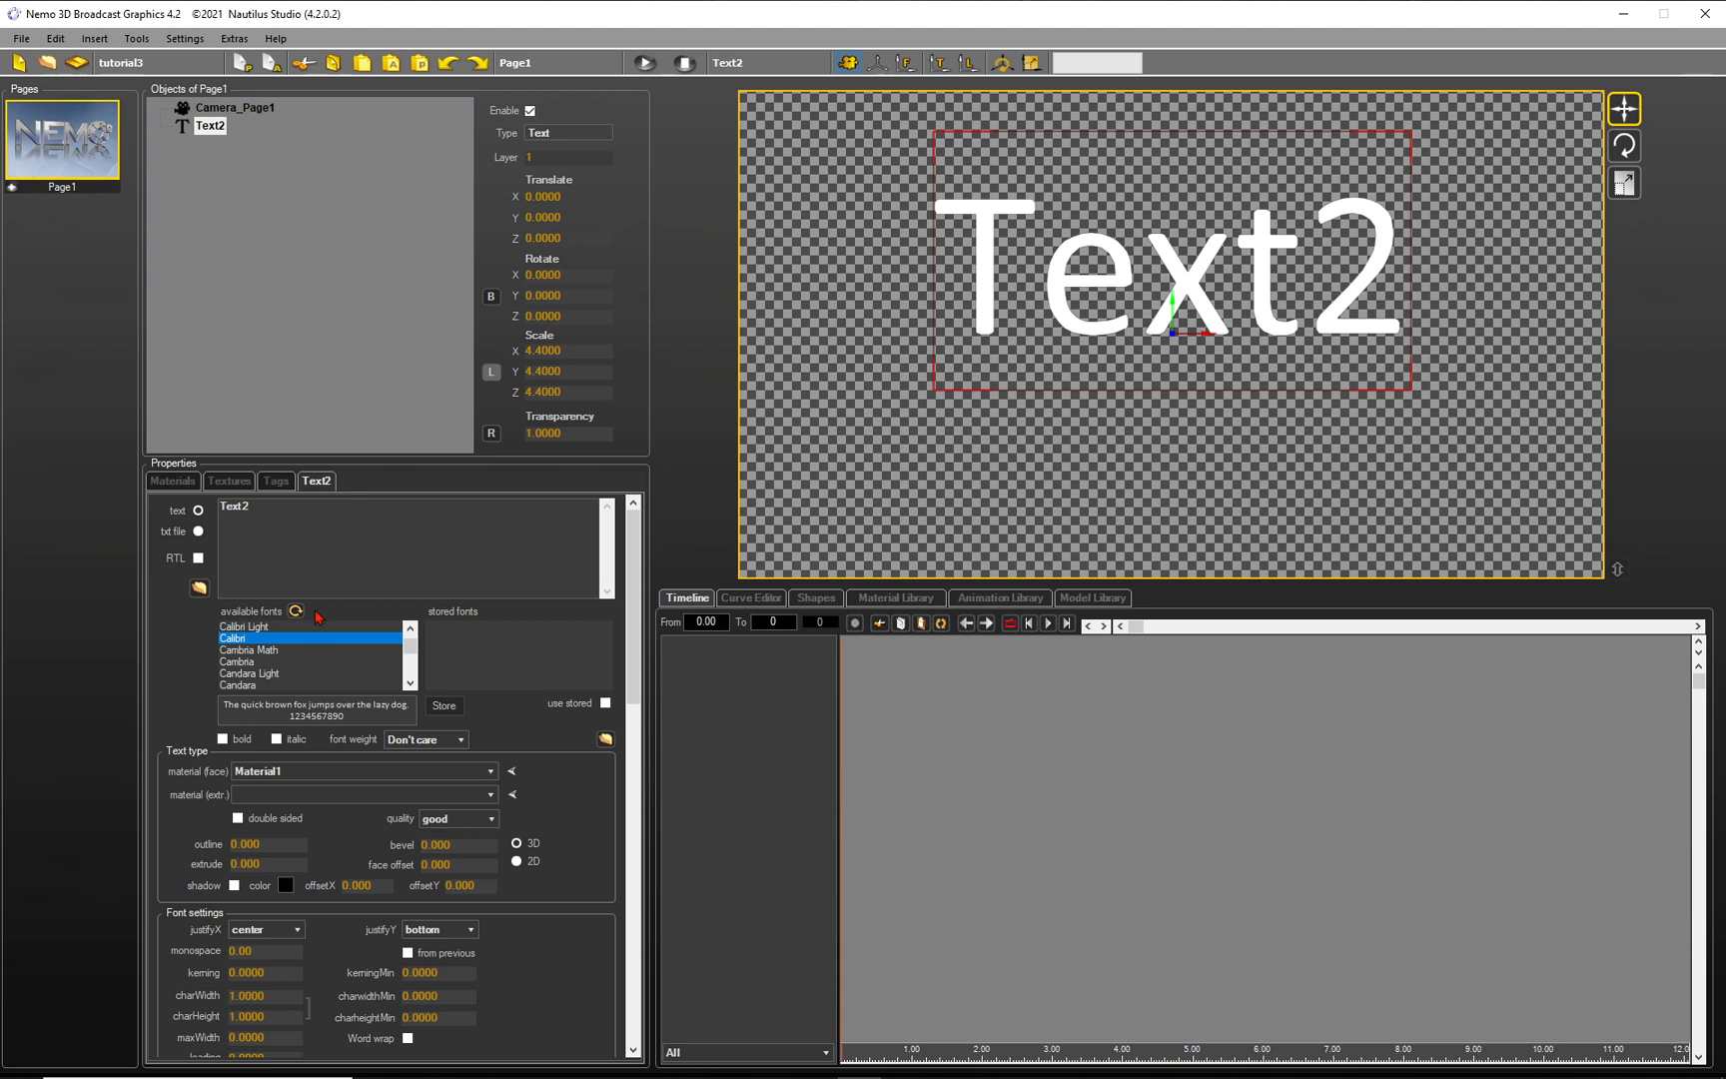
Try drawing the face material as stippled lines at size 10, reduce the size to 8.4, and switch to smooth lines
left_click(172, 484)
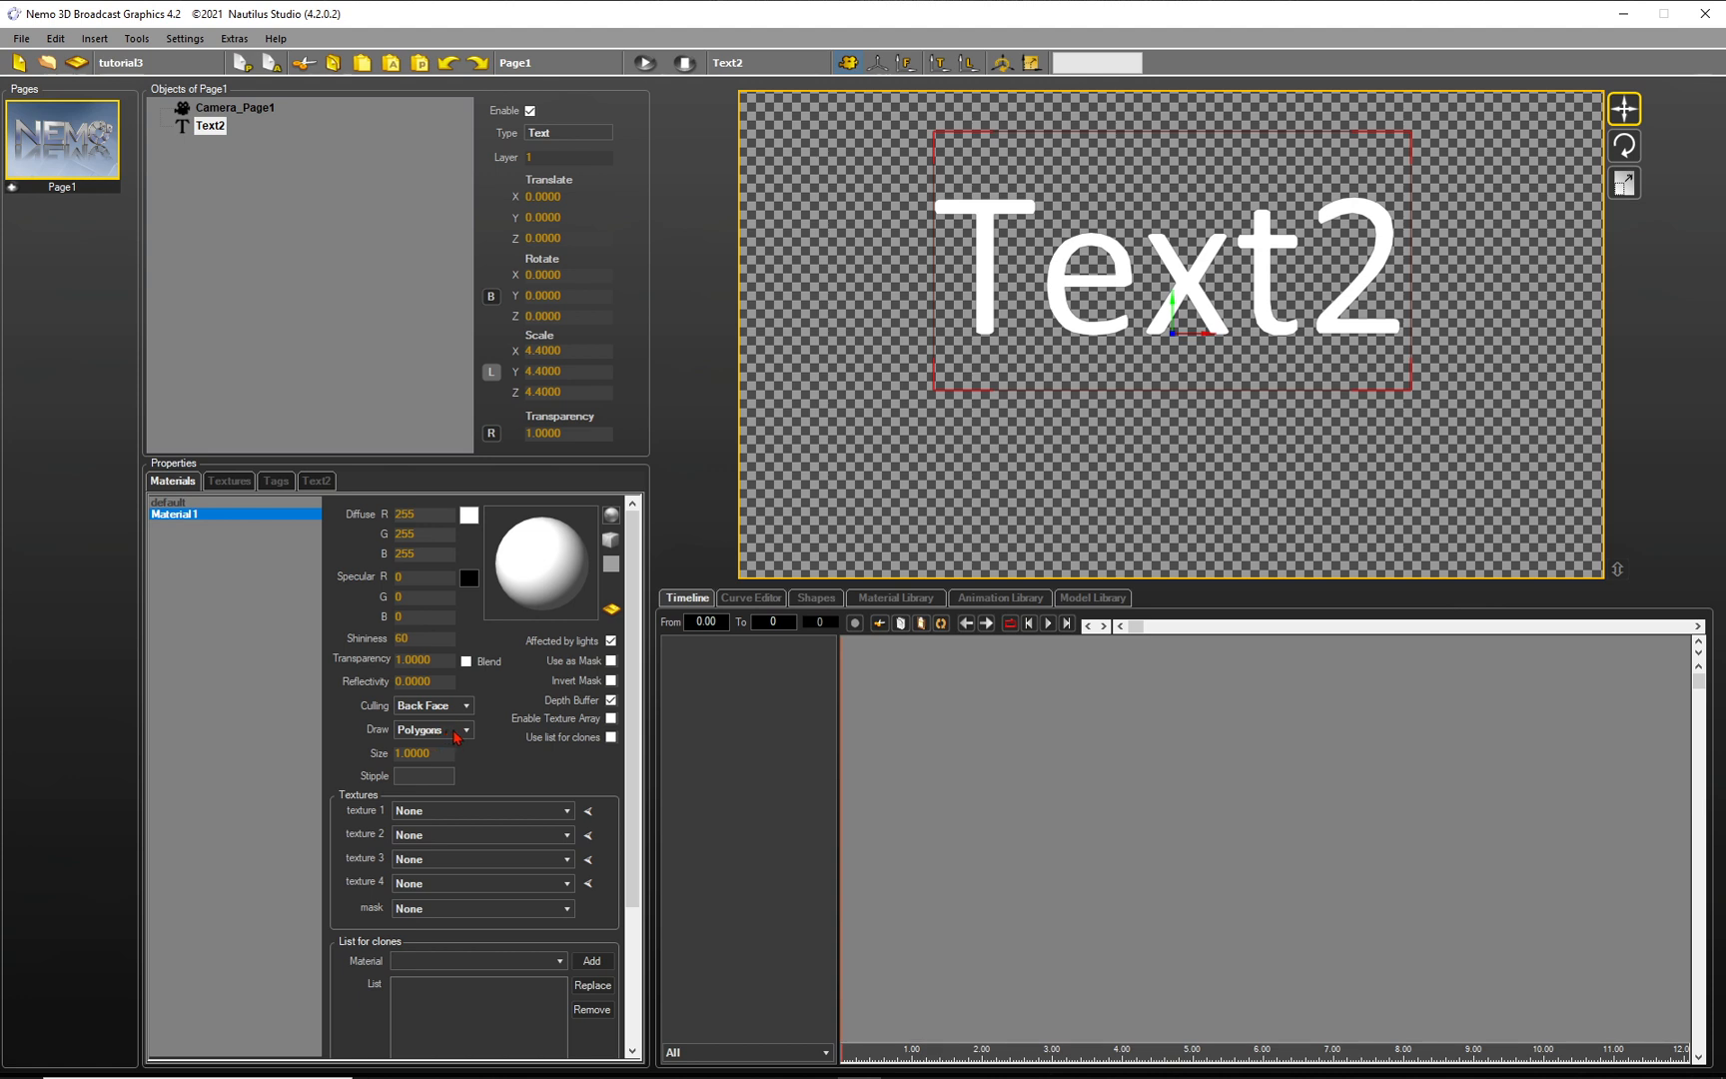
left_click(468, 735)
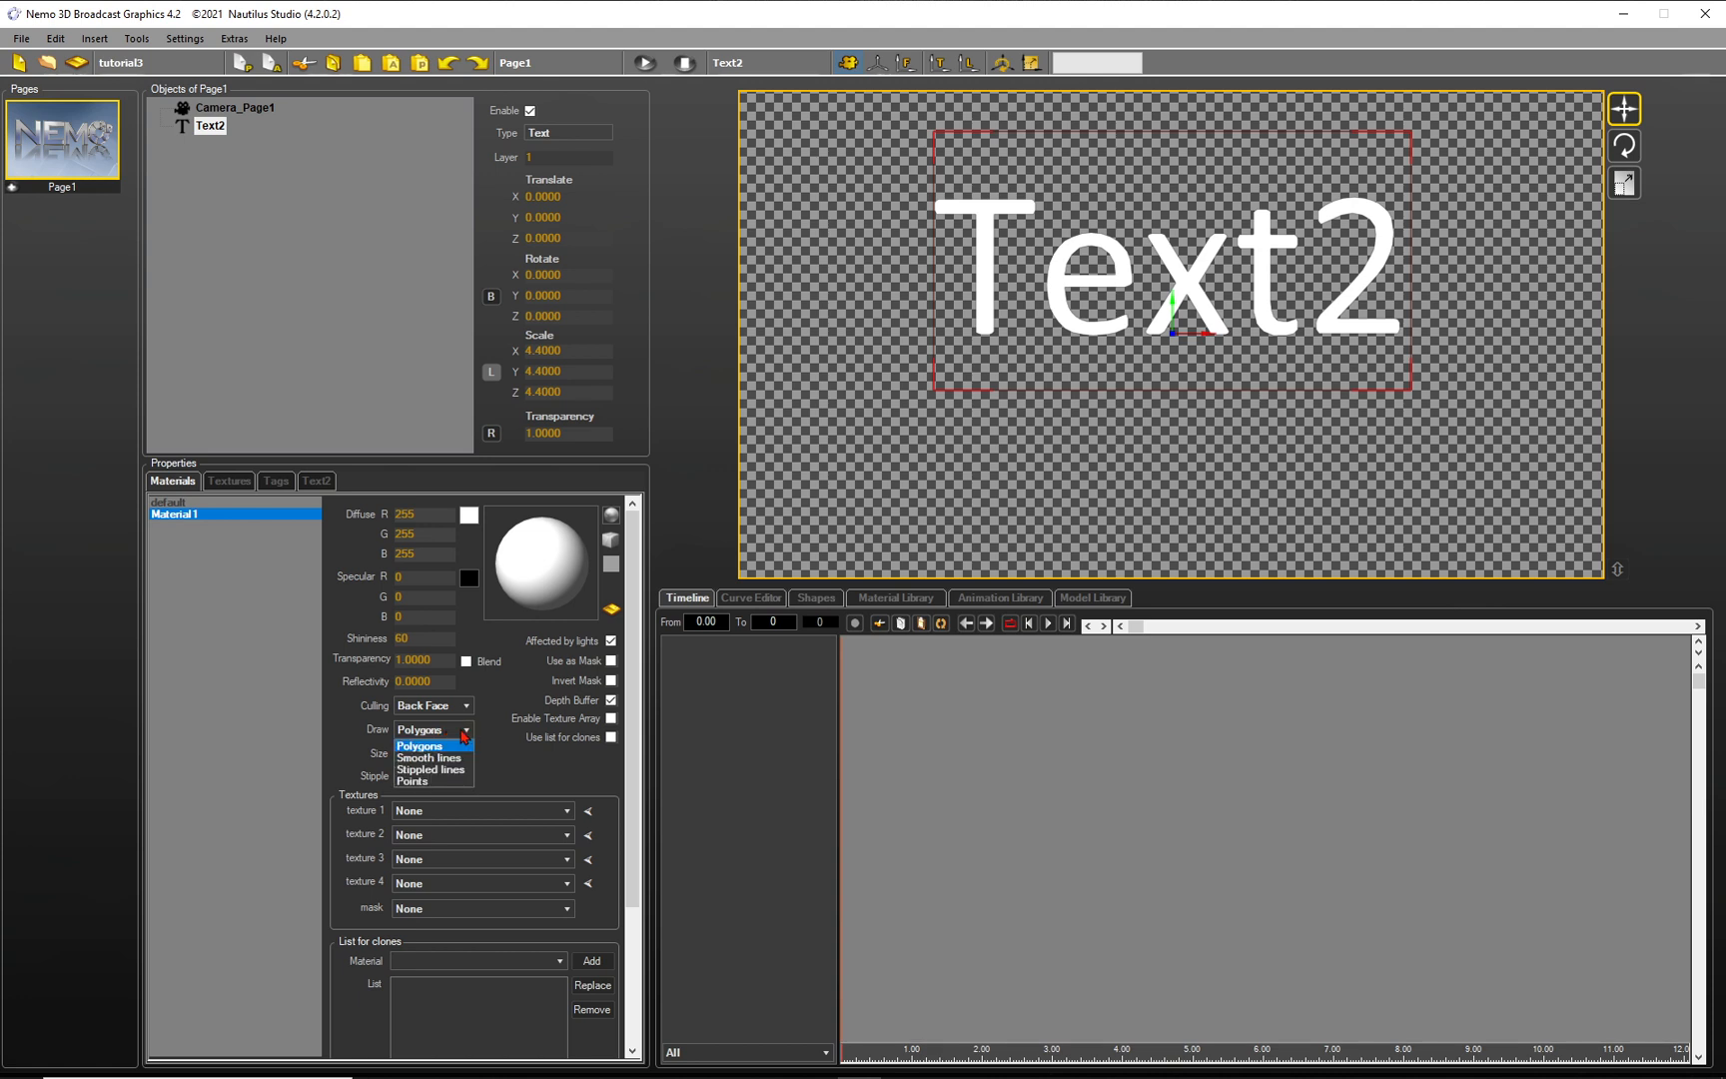
left_click(422, 767)
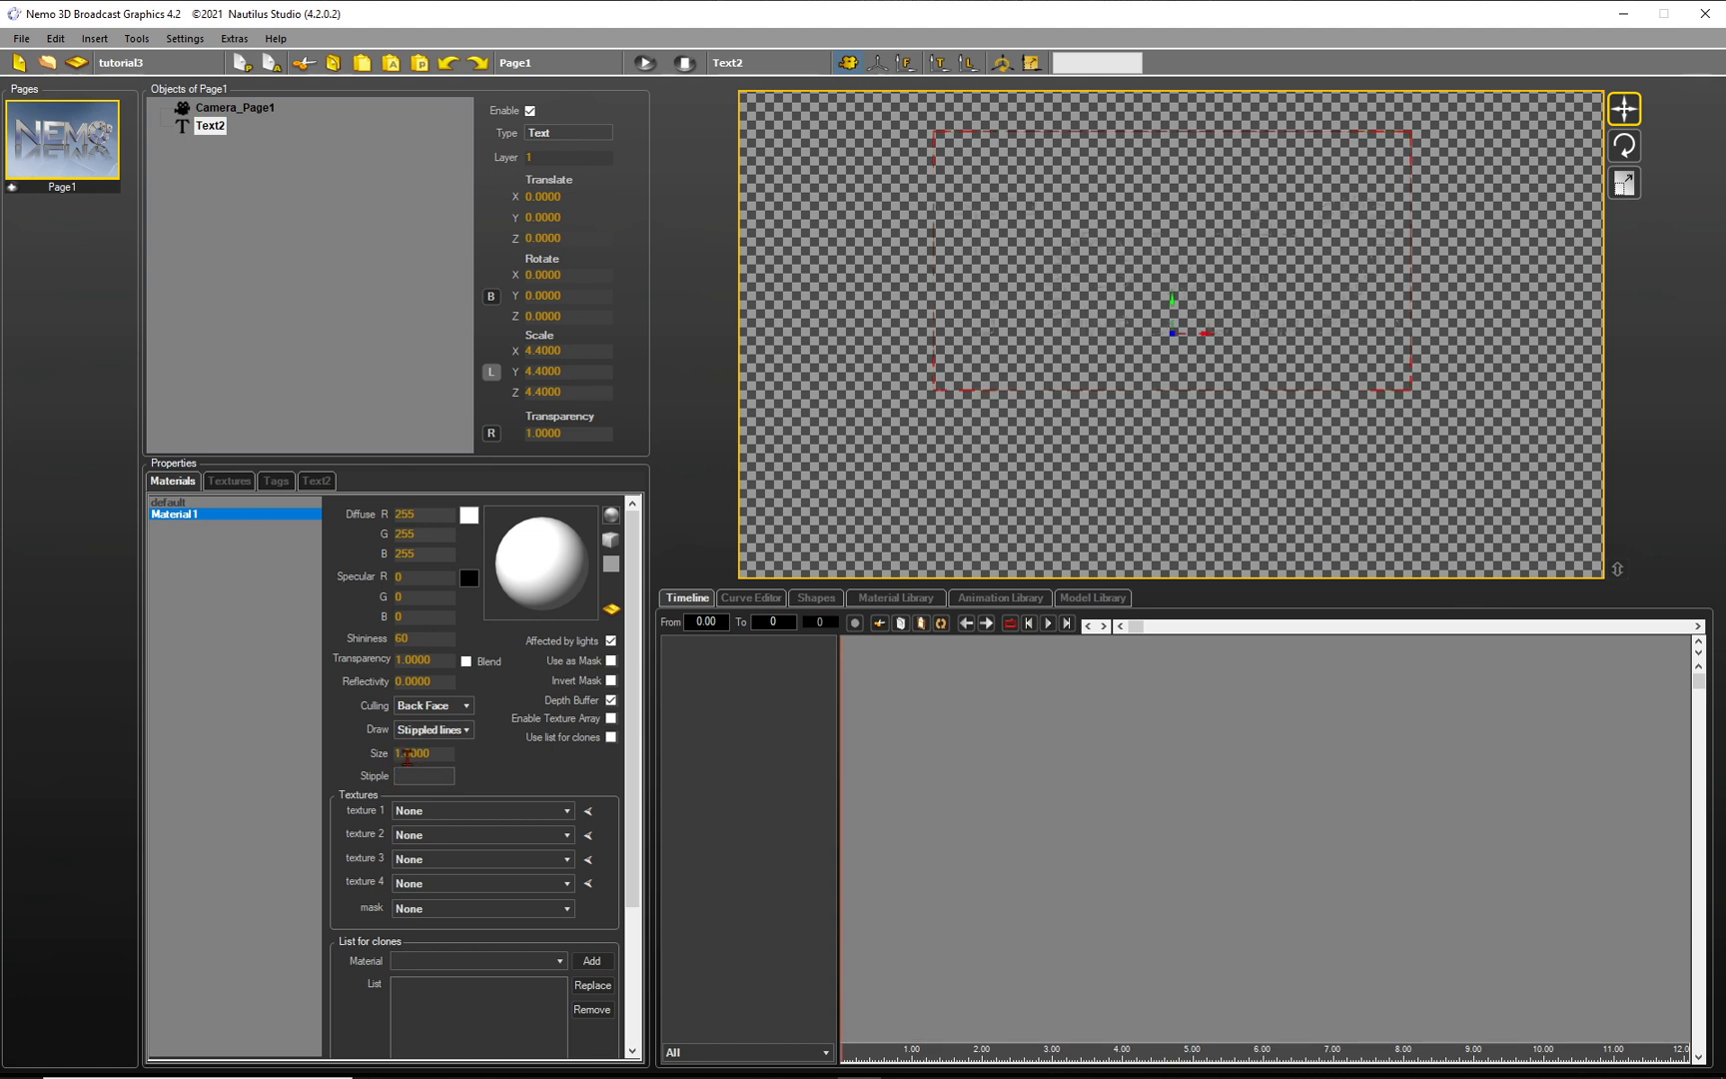
left_click(402, 753)
type("0")
key("Tab")
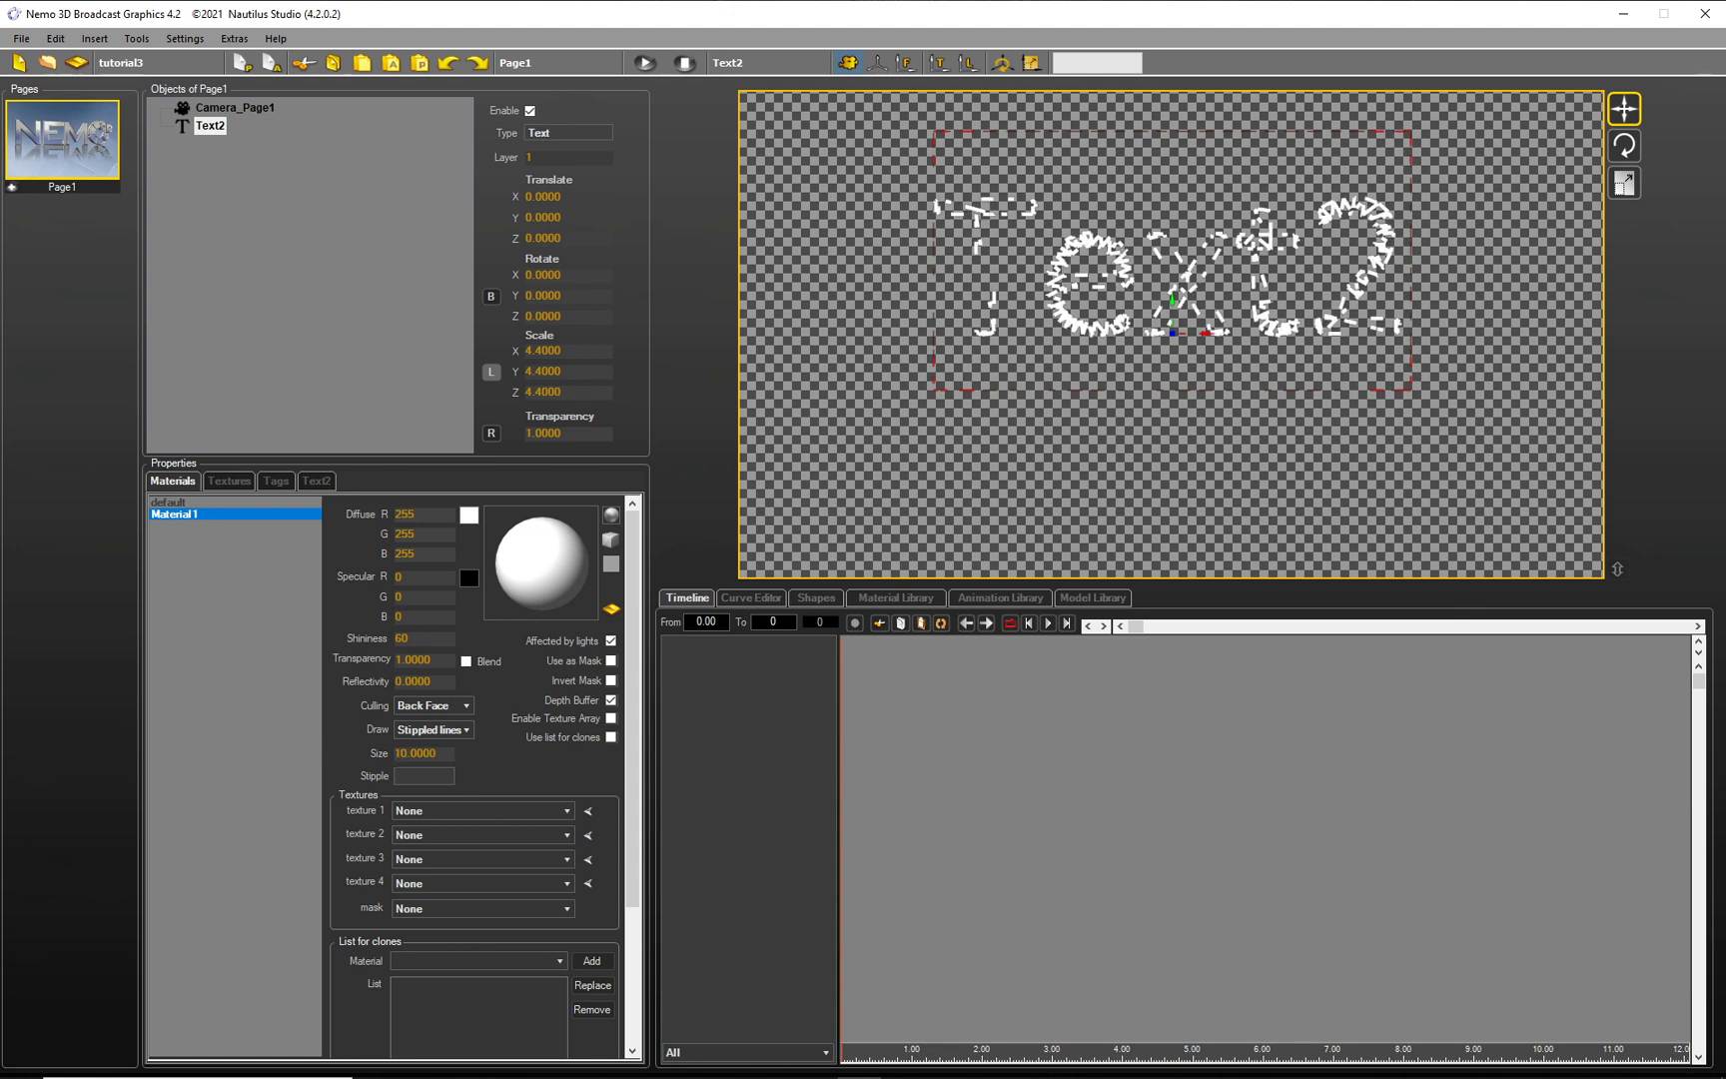
left_click(410, 753)
scroll(408, 753, "down", 3)
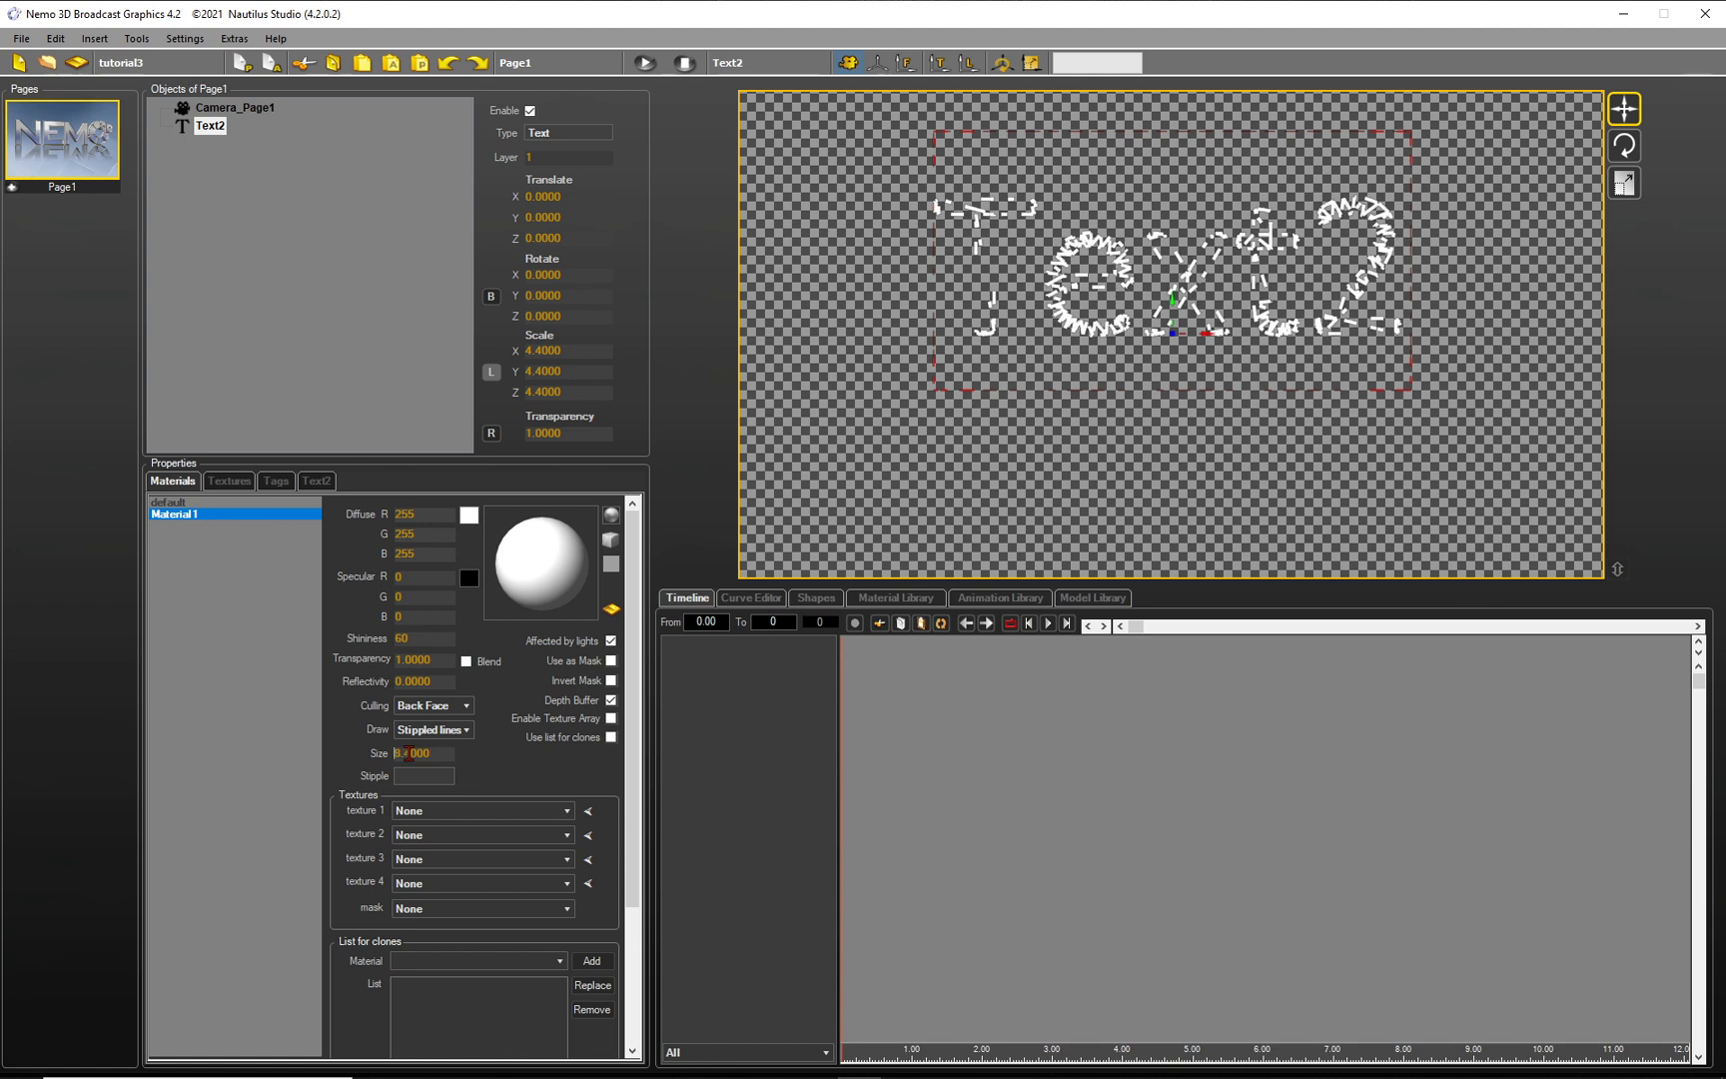
left_click(438, 731)
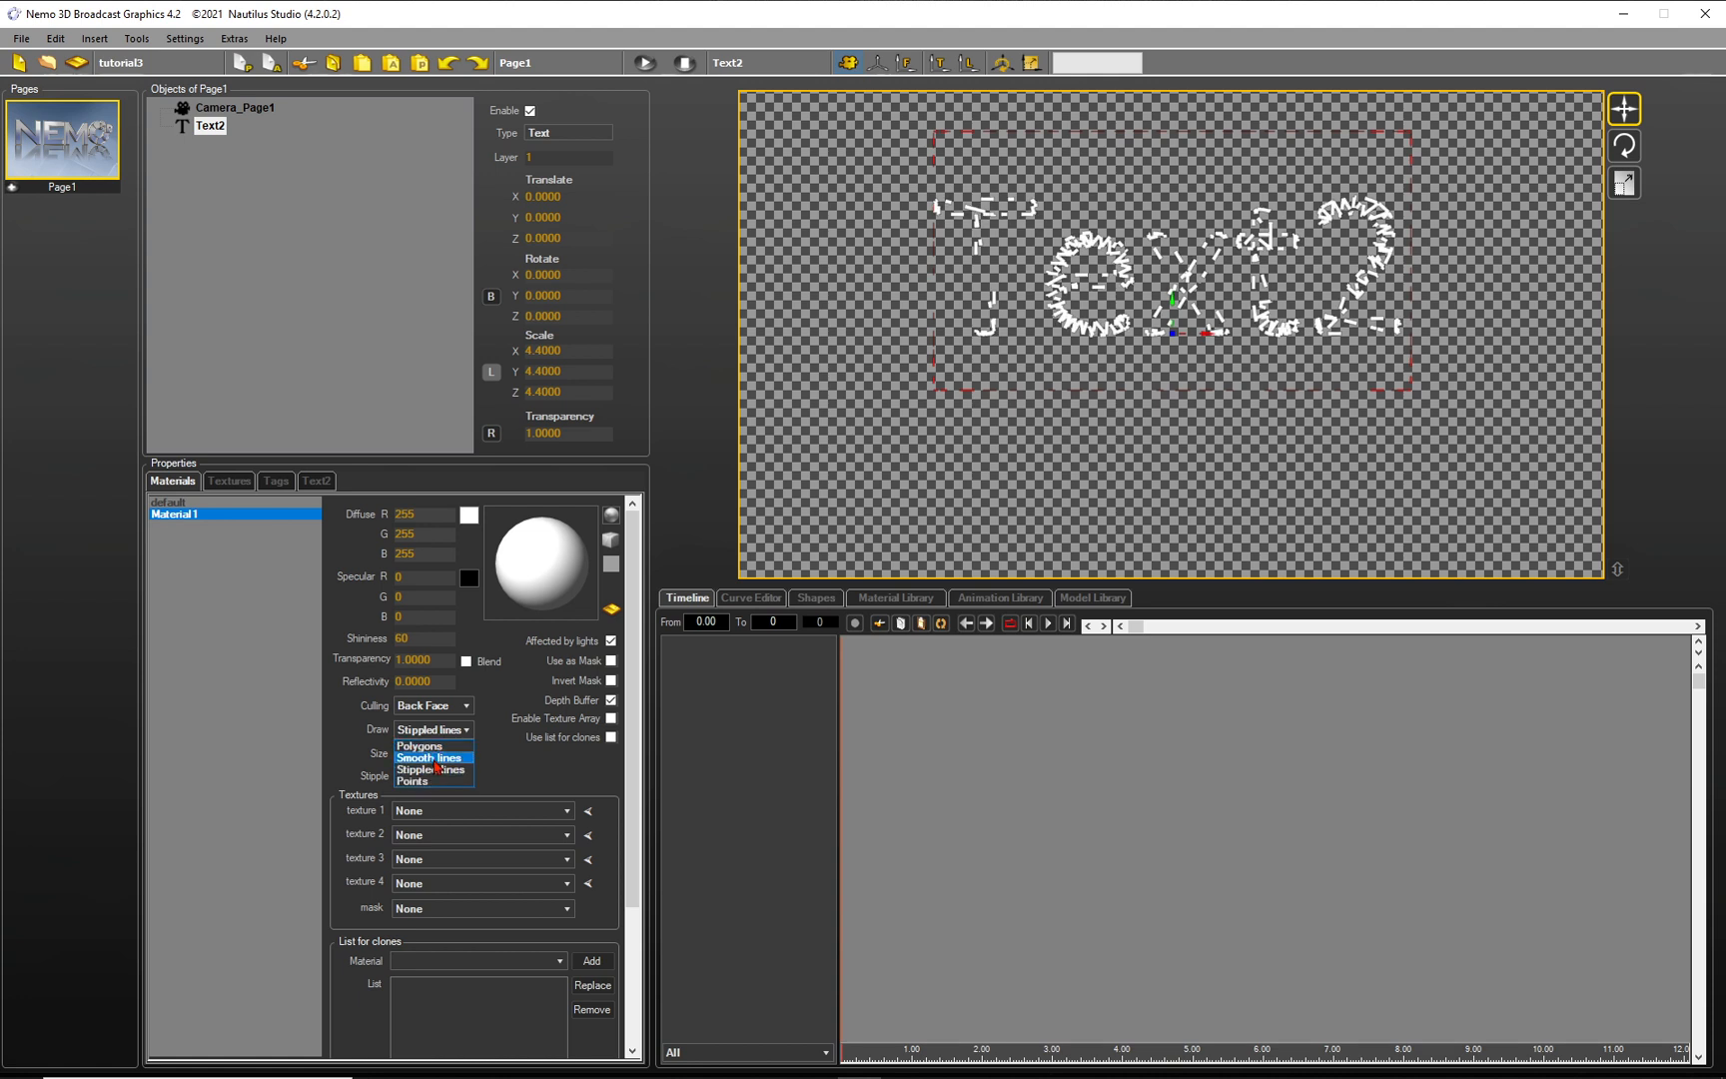
left_click(431, 758)
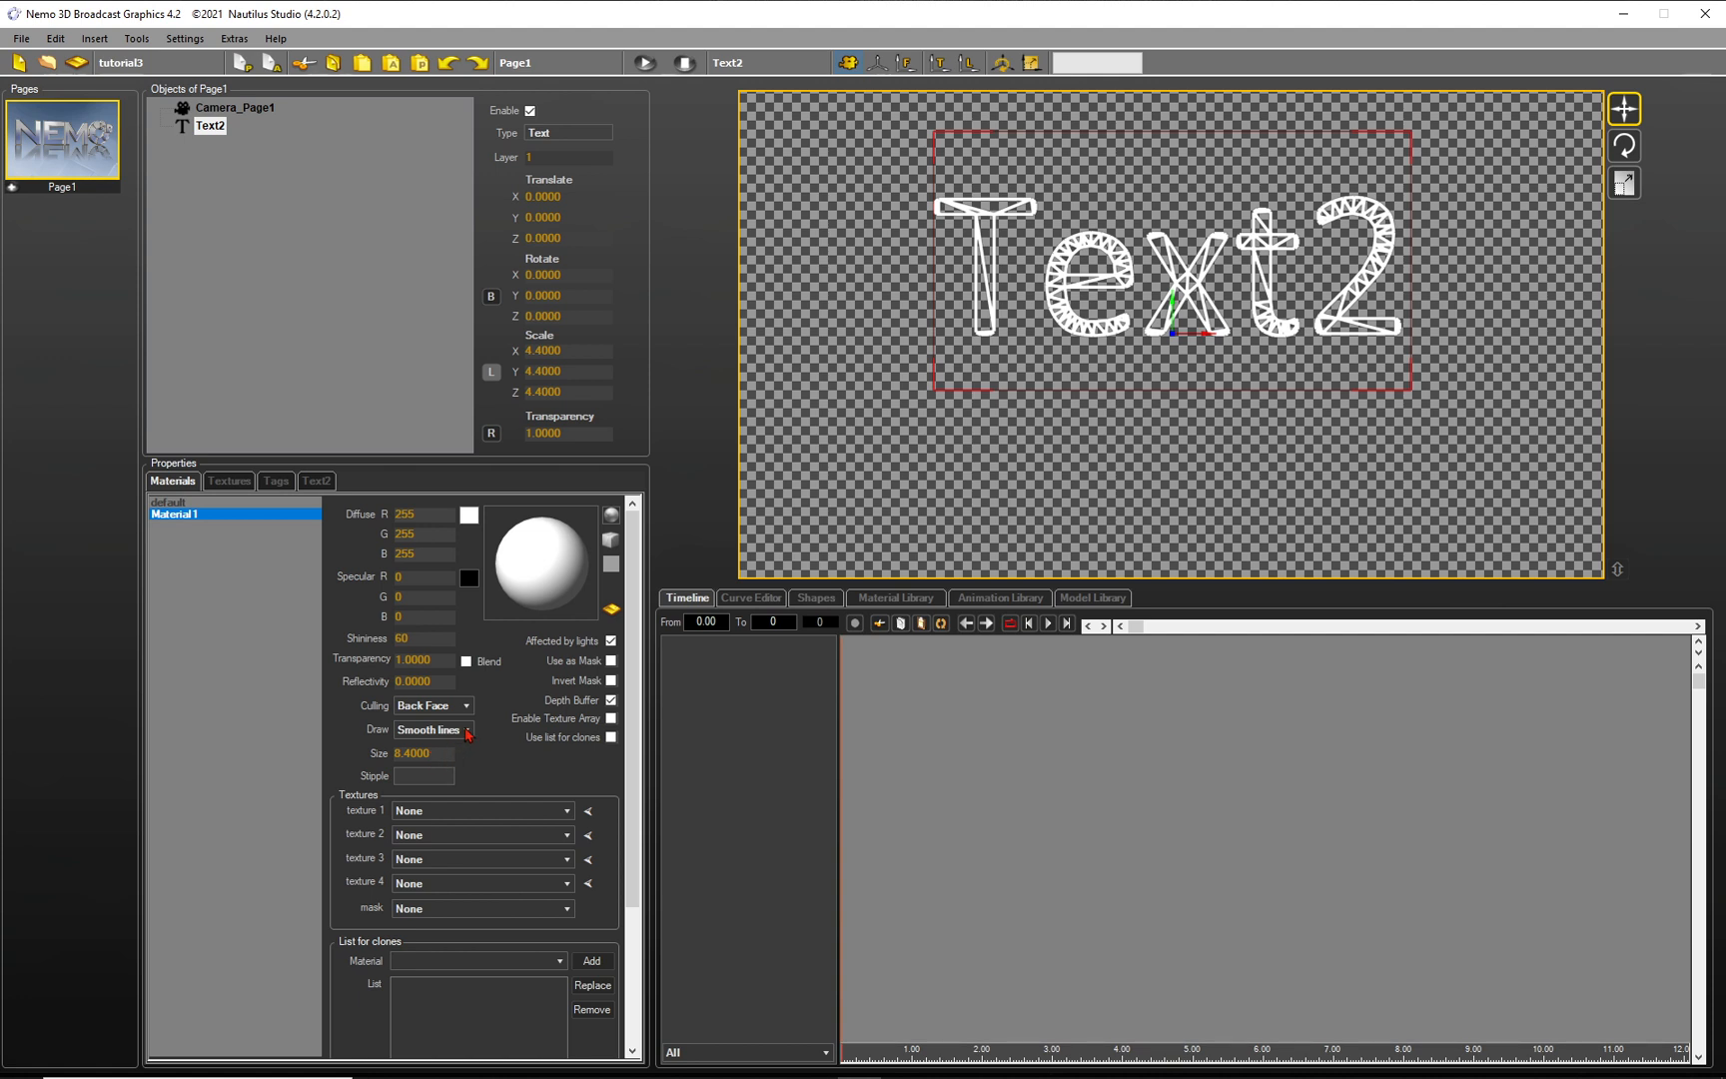
Draw the face material as points with size 20, and return its draw mode to Polygons
left_click(465, 733)
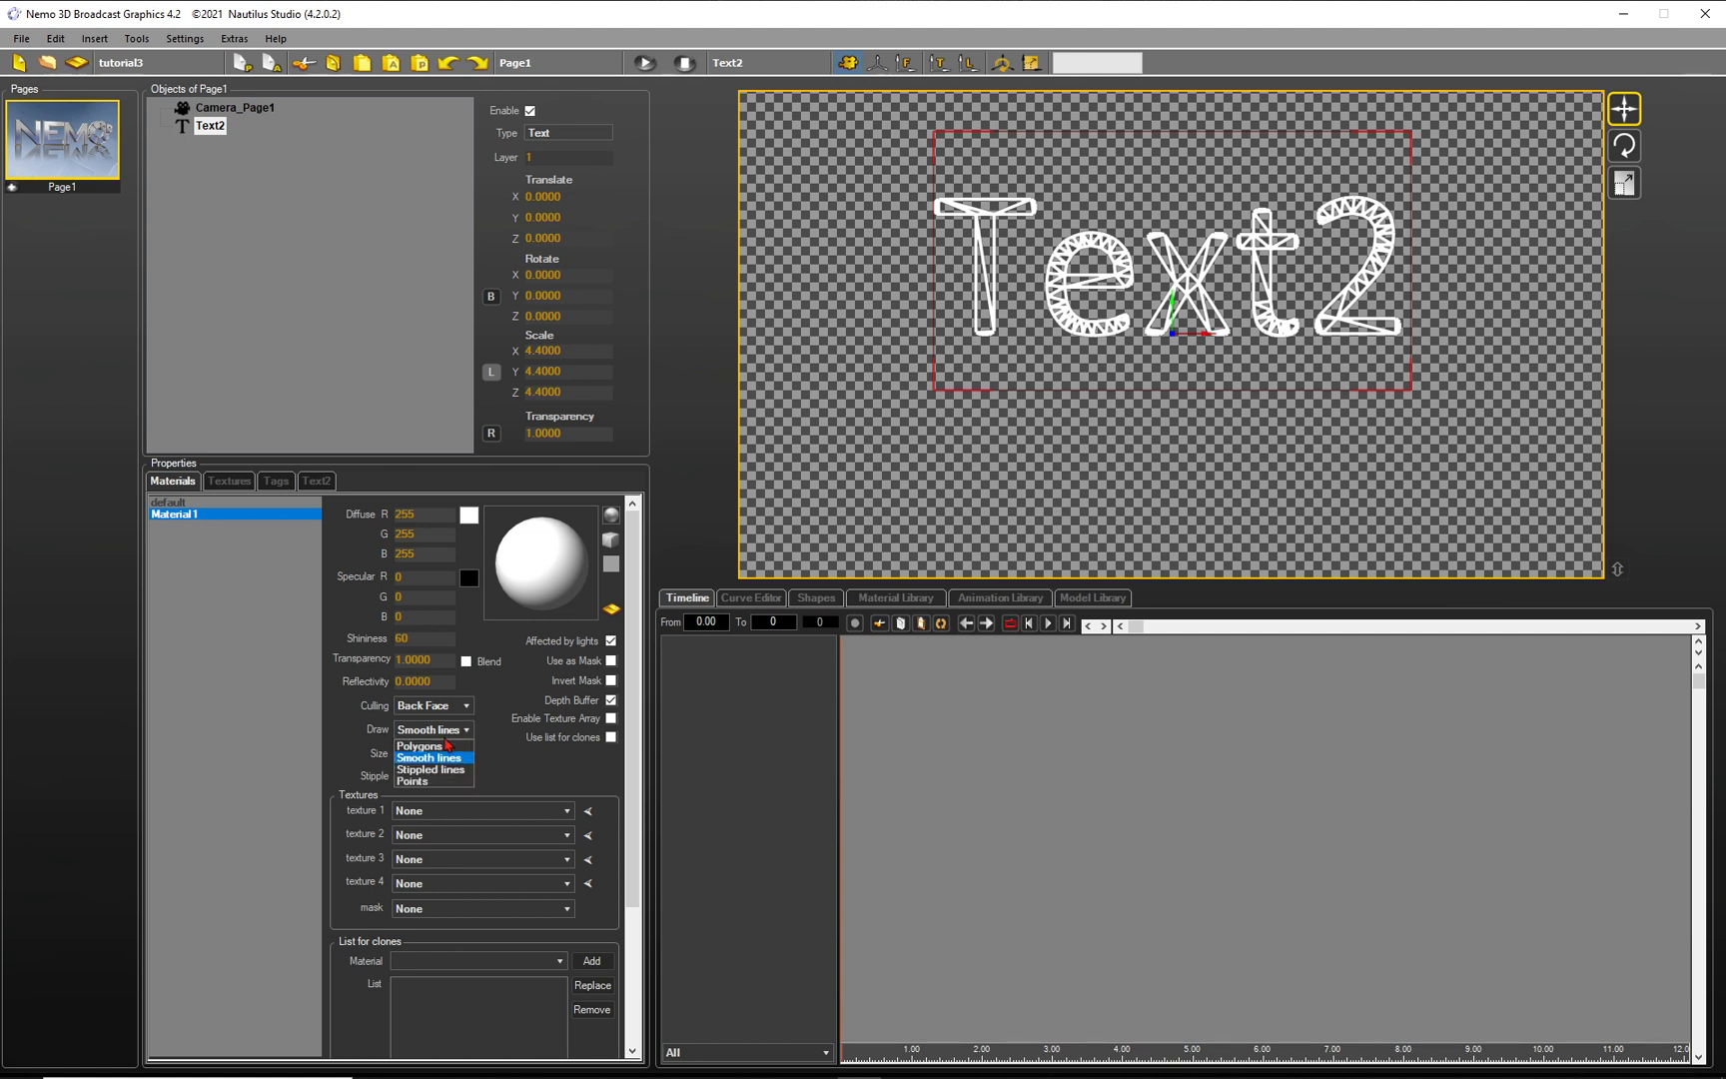
left_click(421, 781)
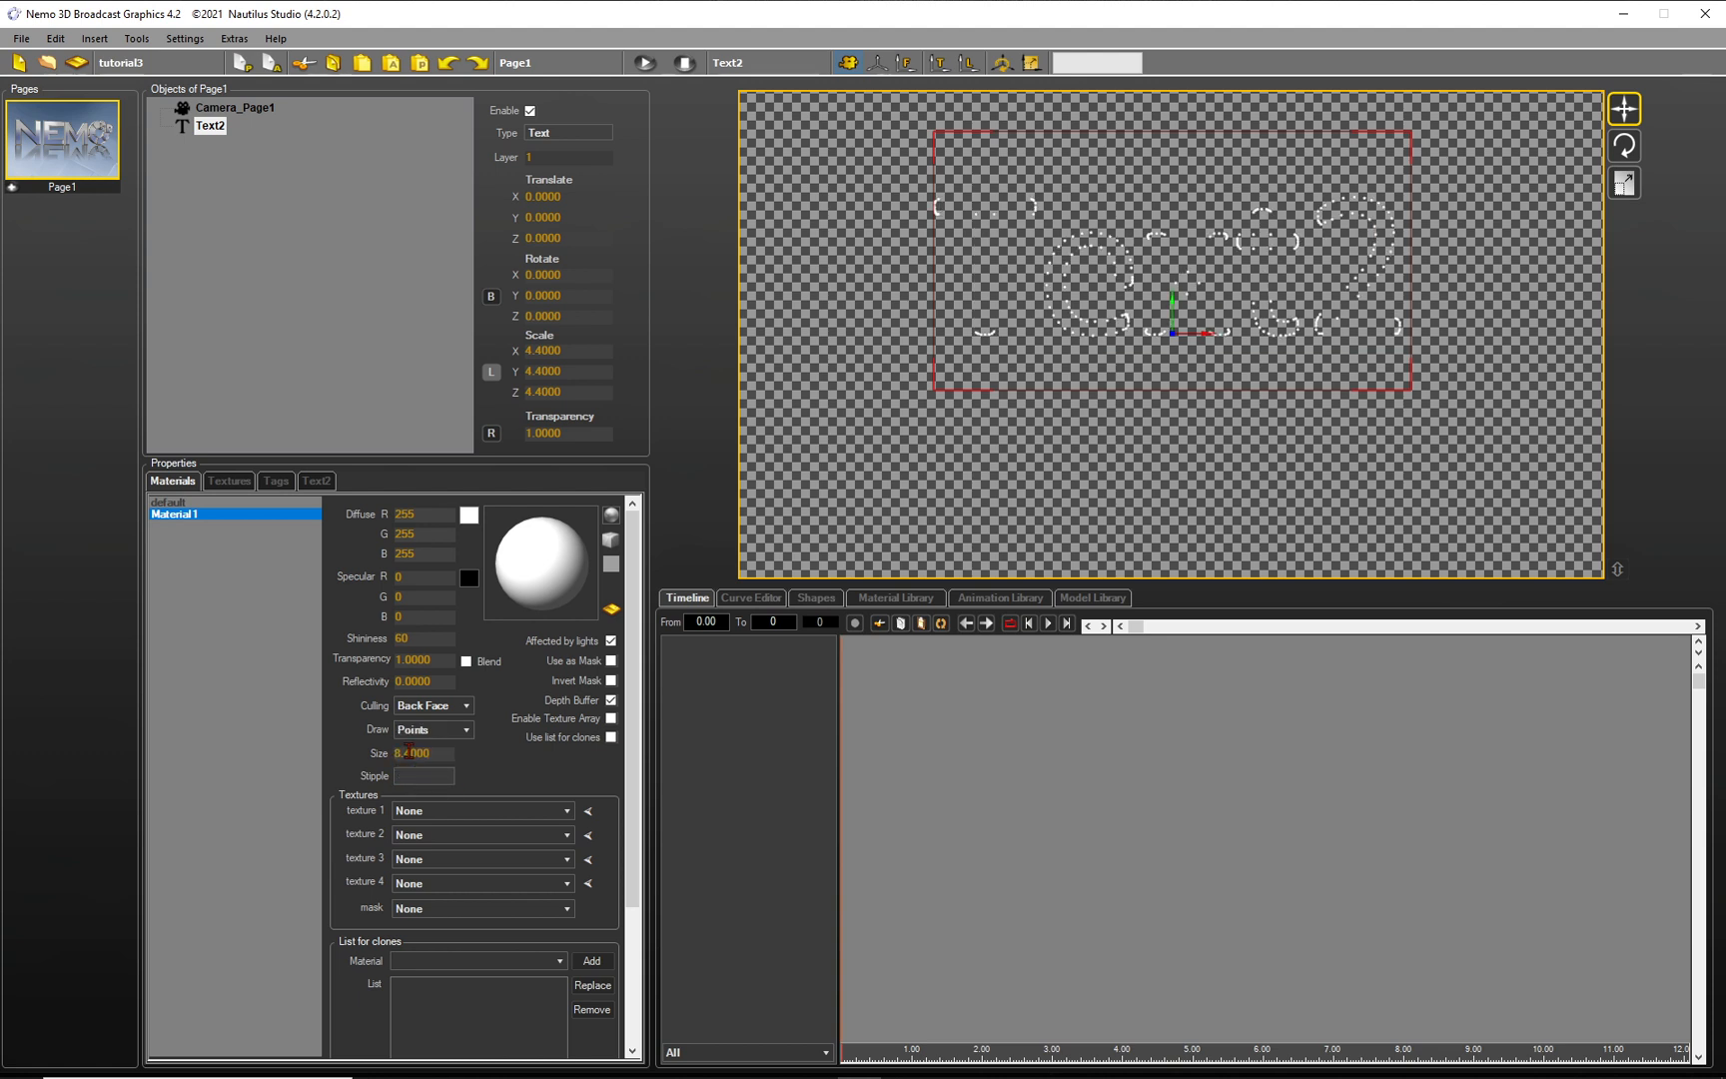
double_click(409, 753)
type("20")
key("Tab")
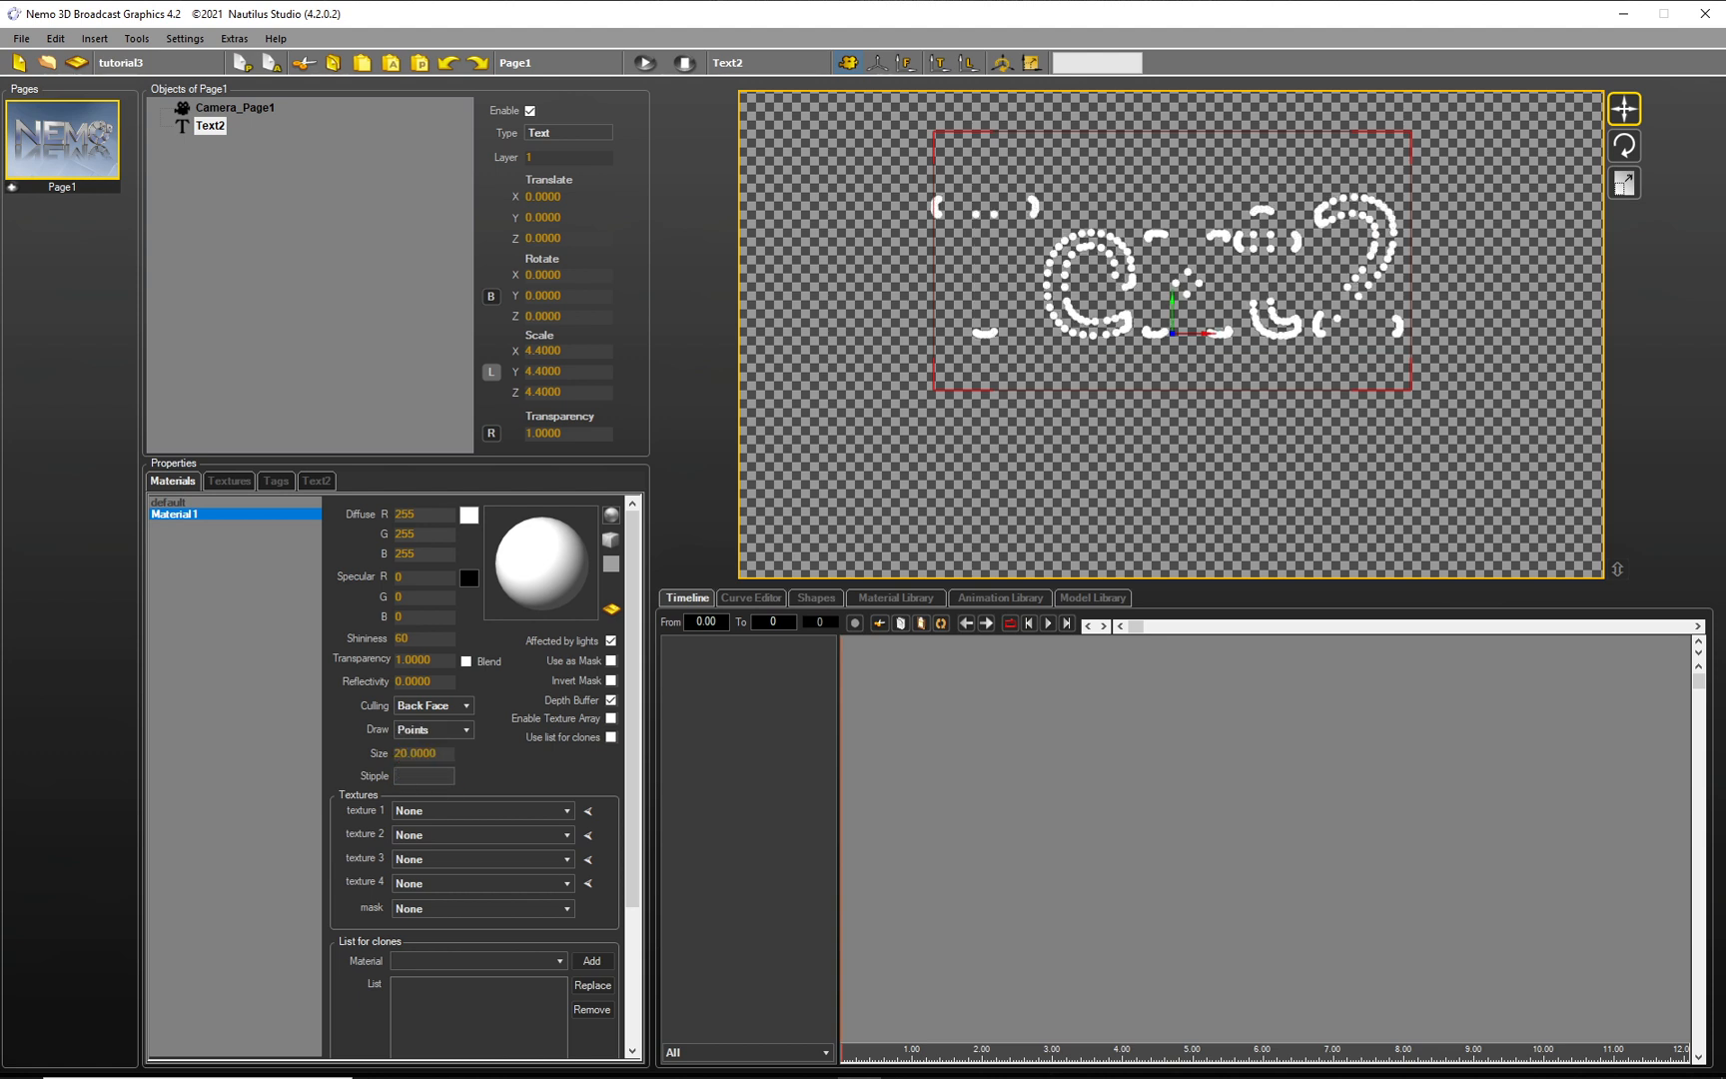
left_click(469, 732)
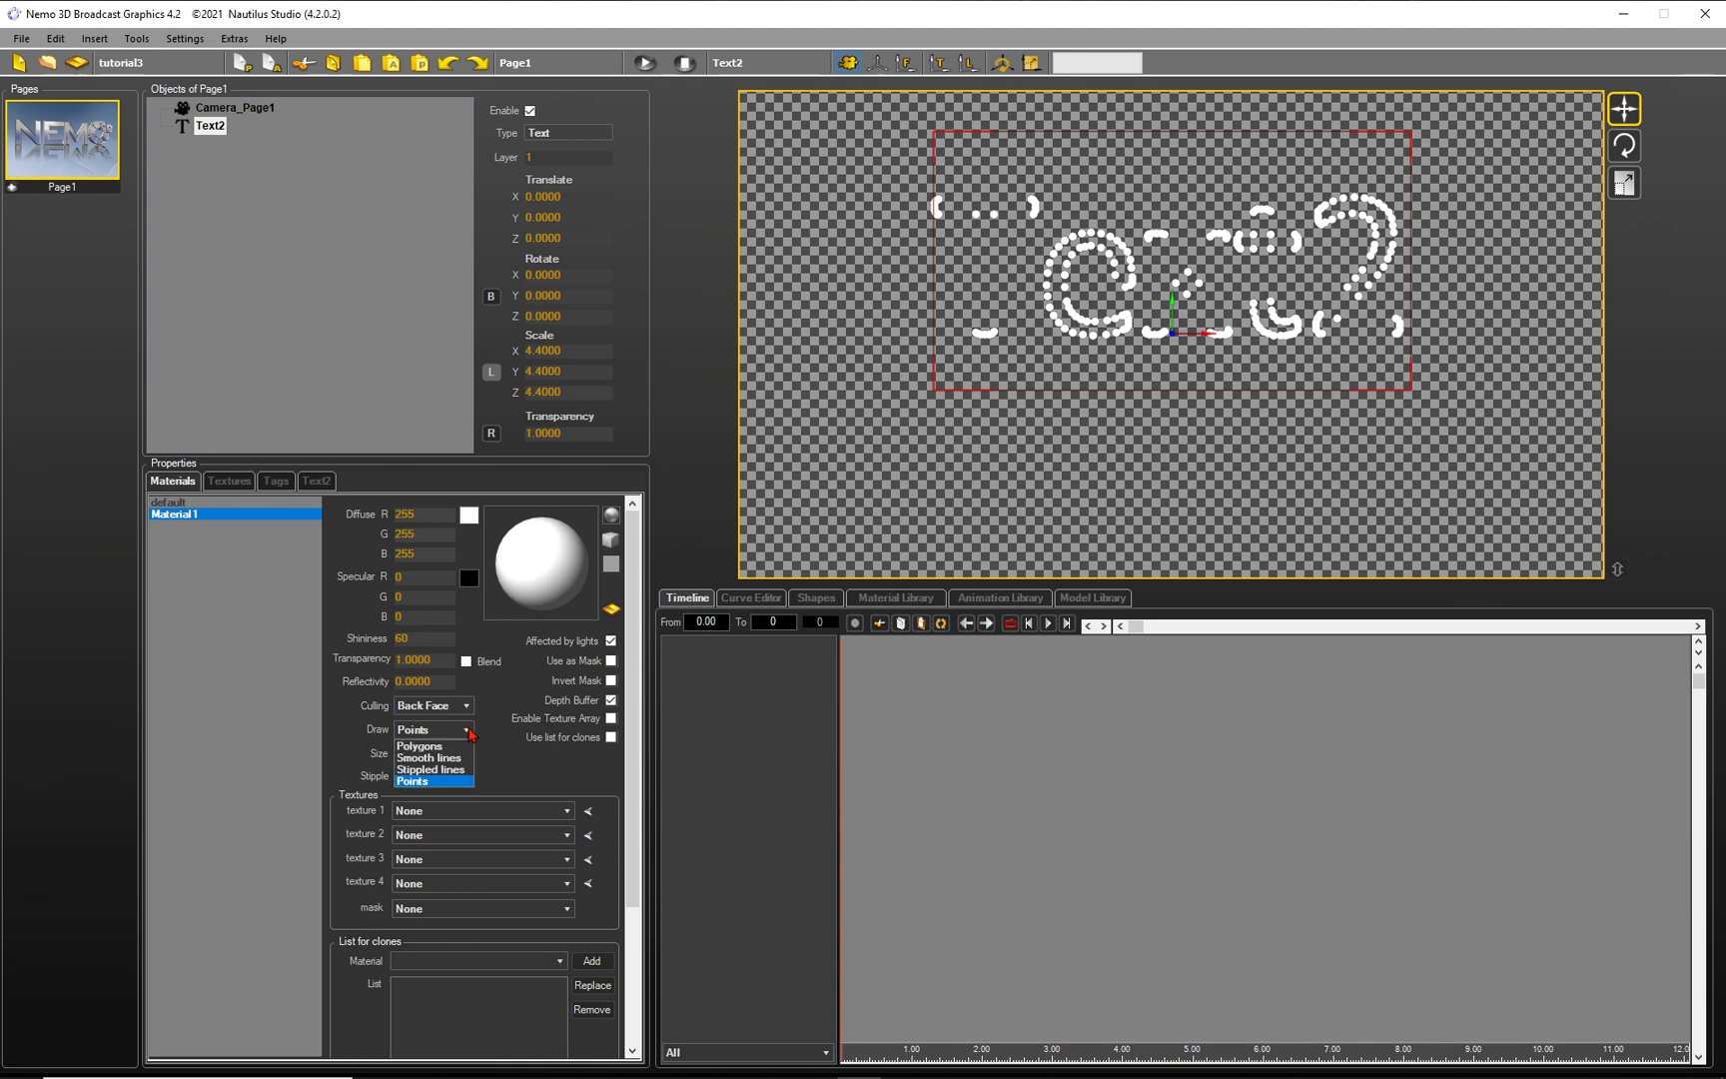
left_click(419, 746)
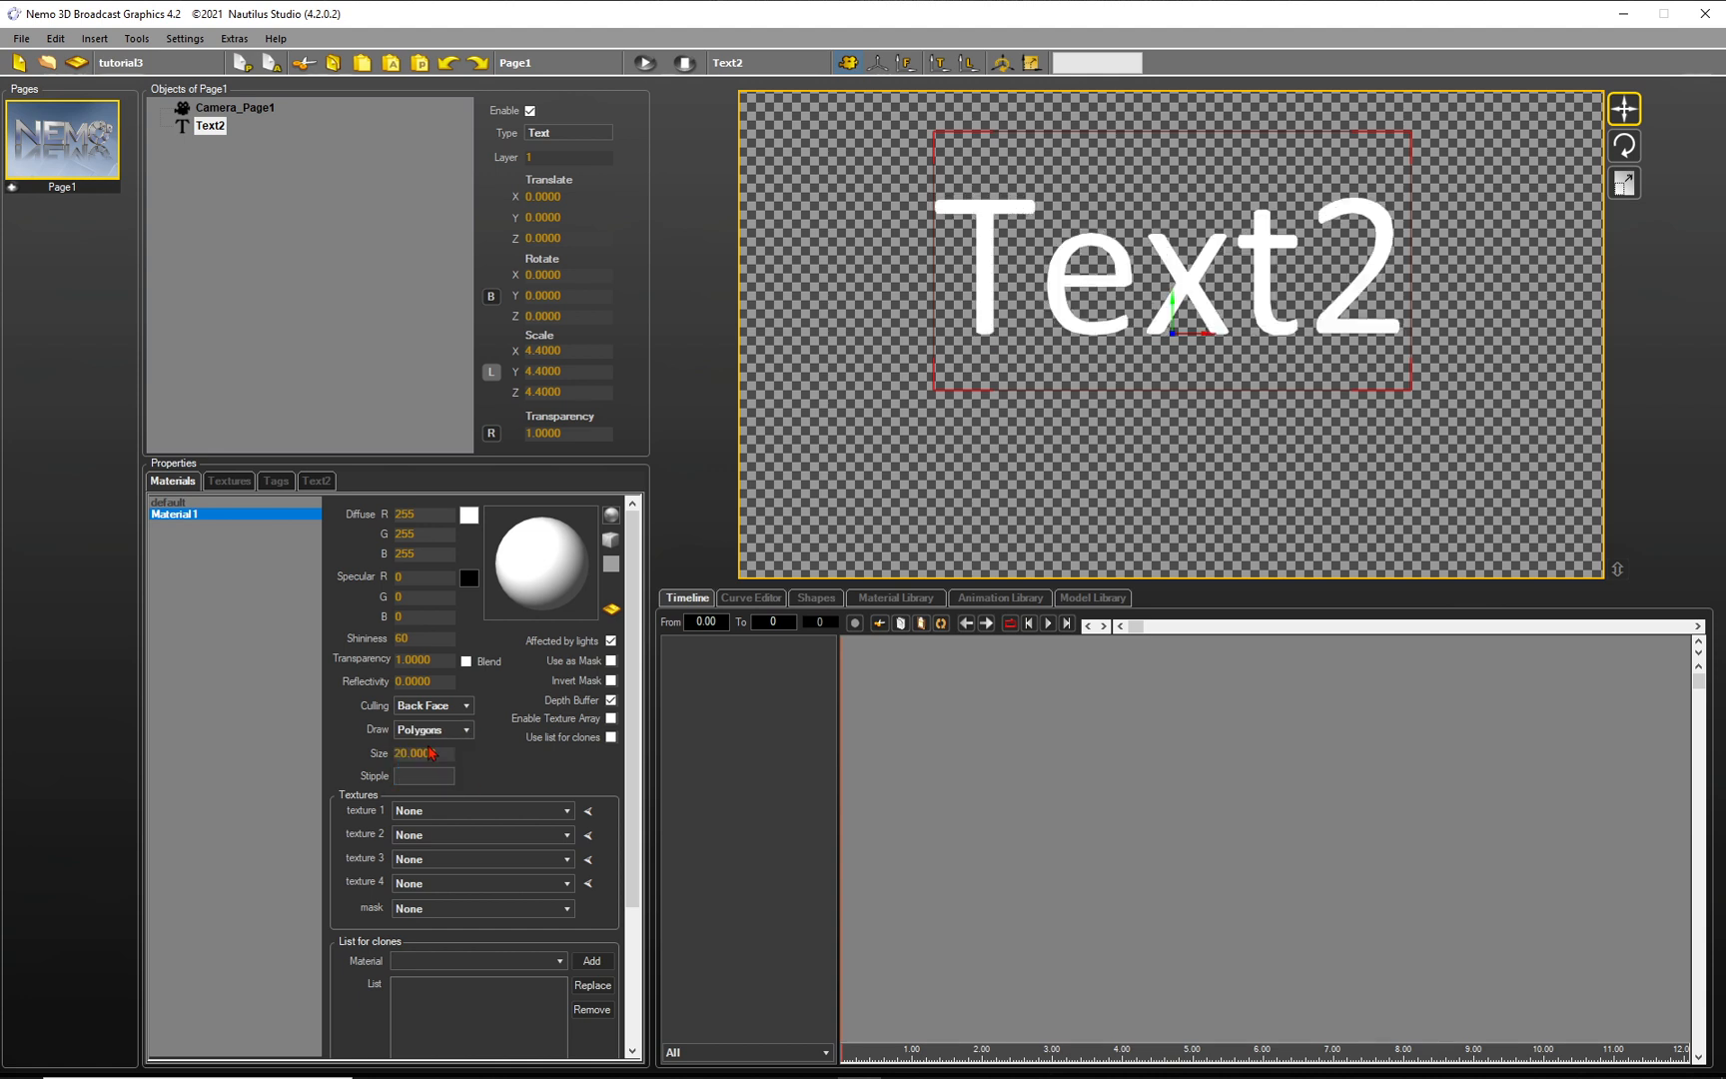
Create a new material for the text's extrusion and set its diffuse color to black
left_click(316, 480)
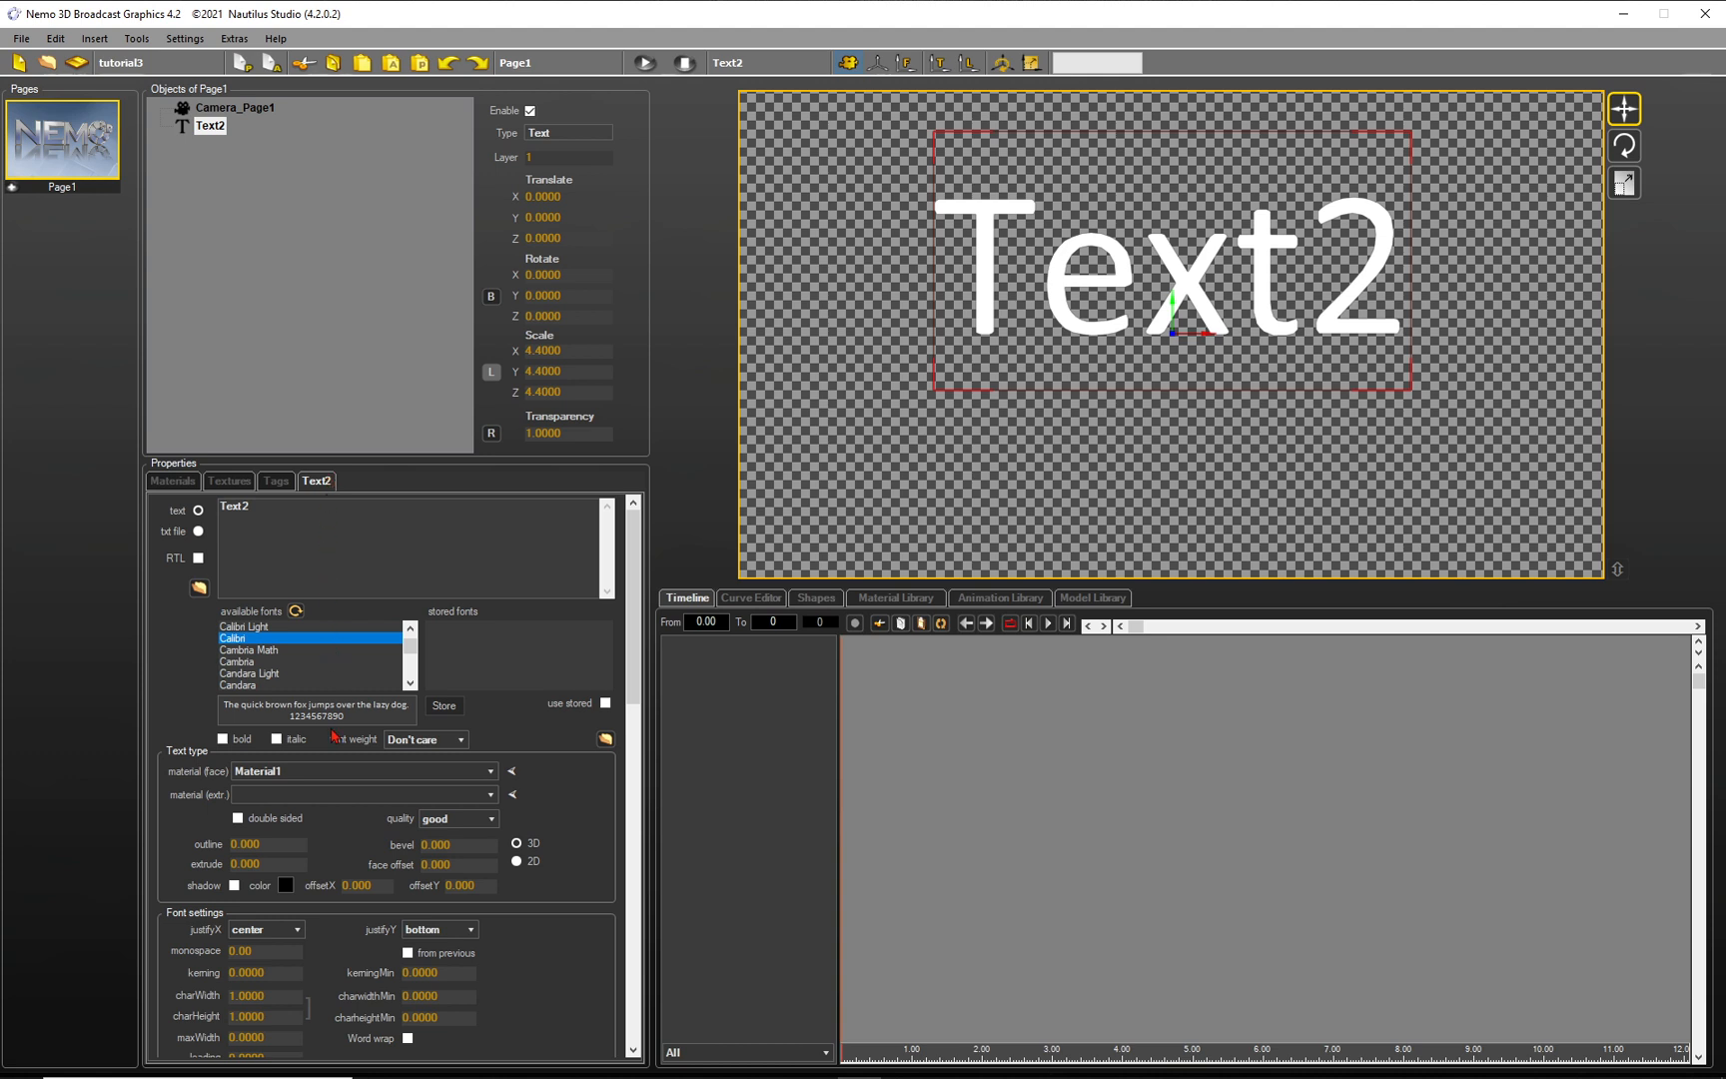
right_click(247, 799)
left_click(285, 844)
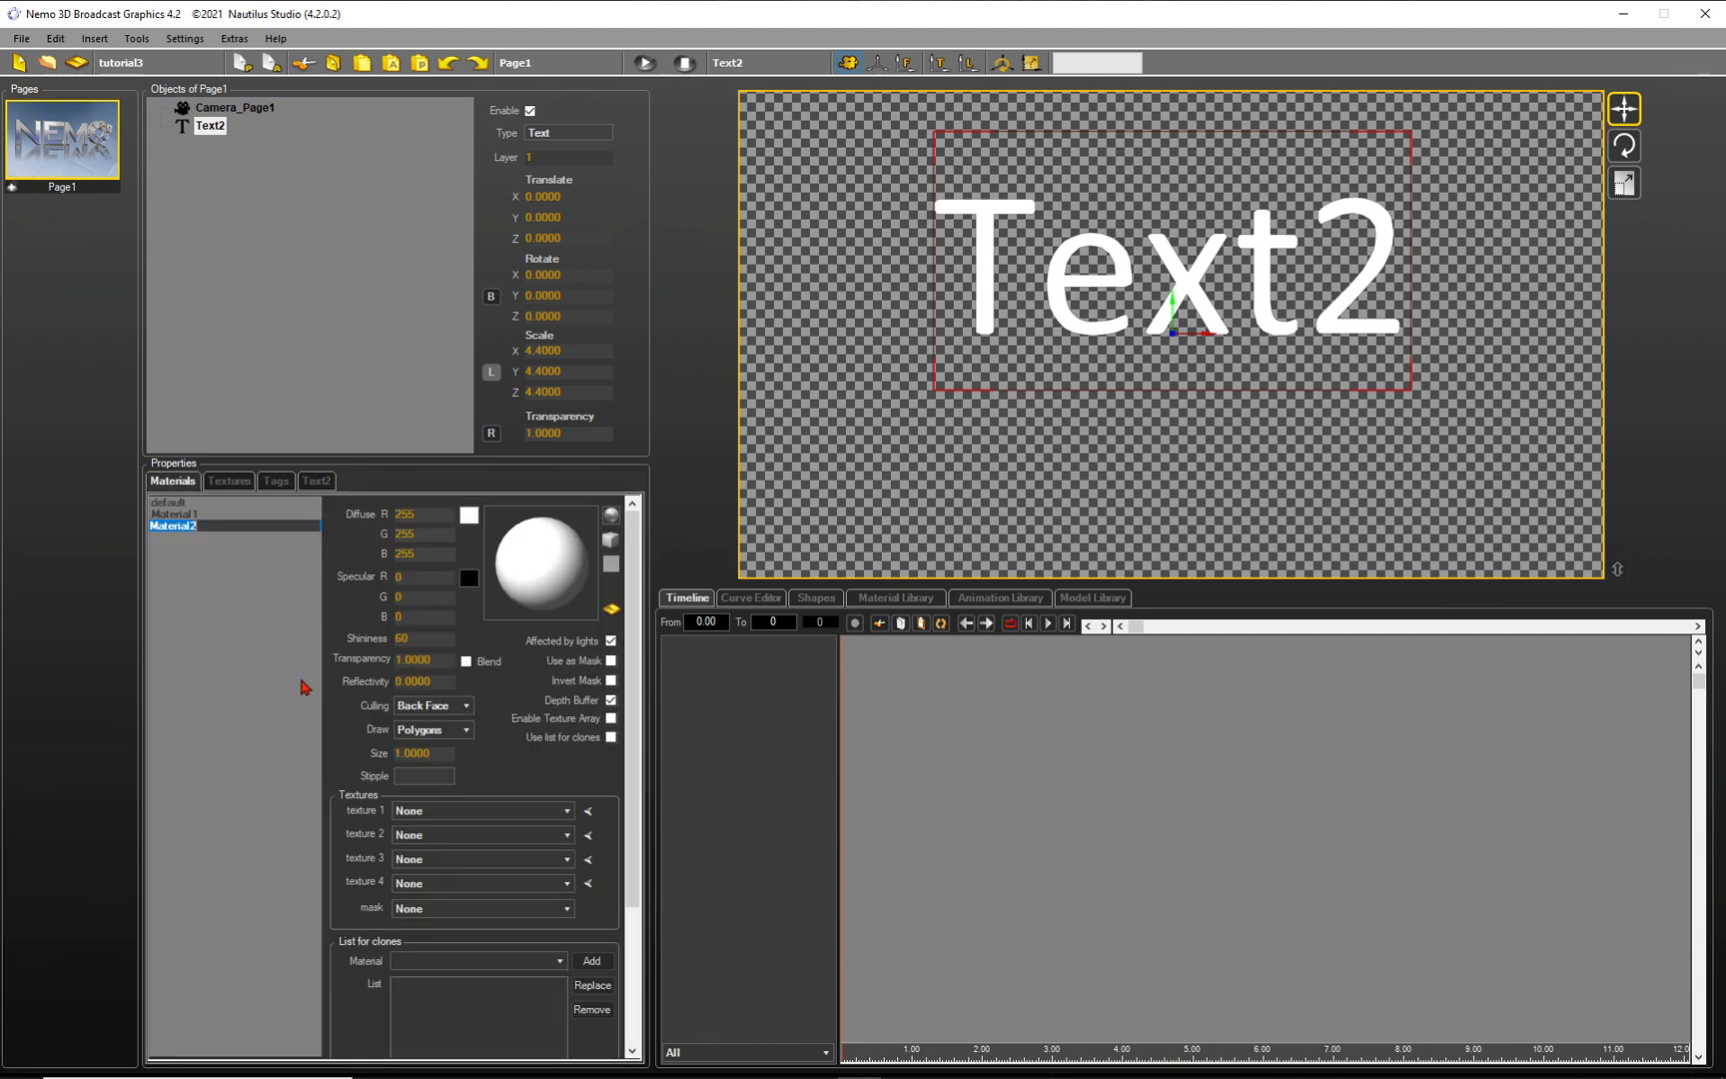
left_click(468, 516)
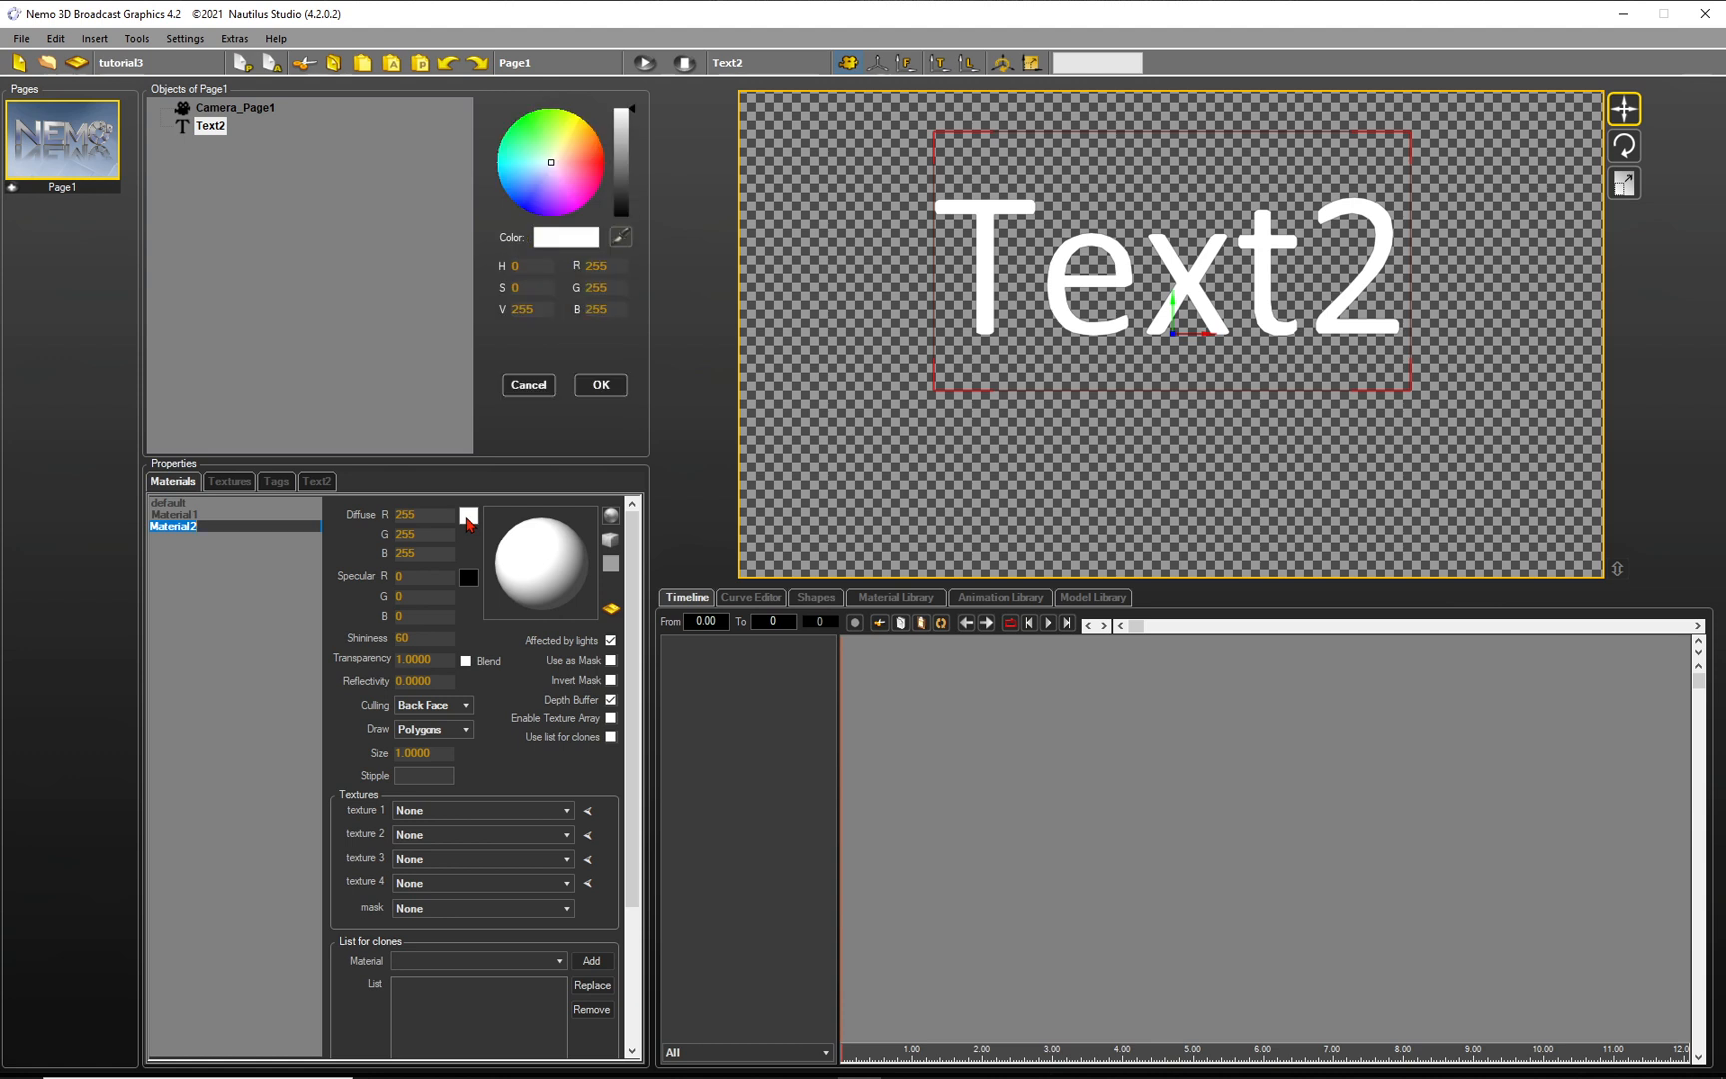
left_click_drag(620, 178, 622, 222)
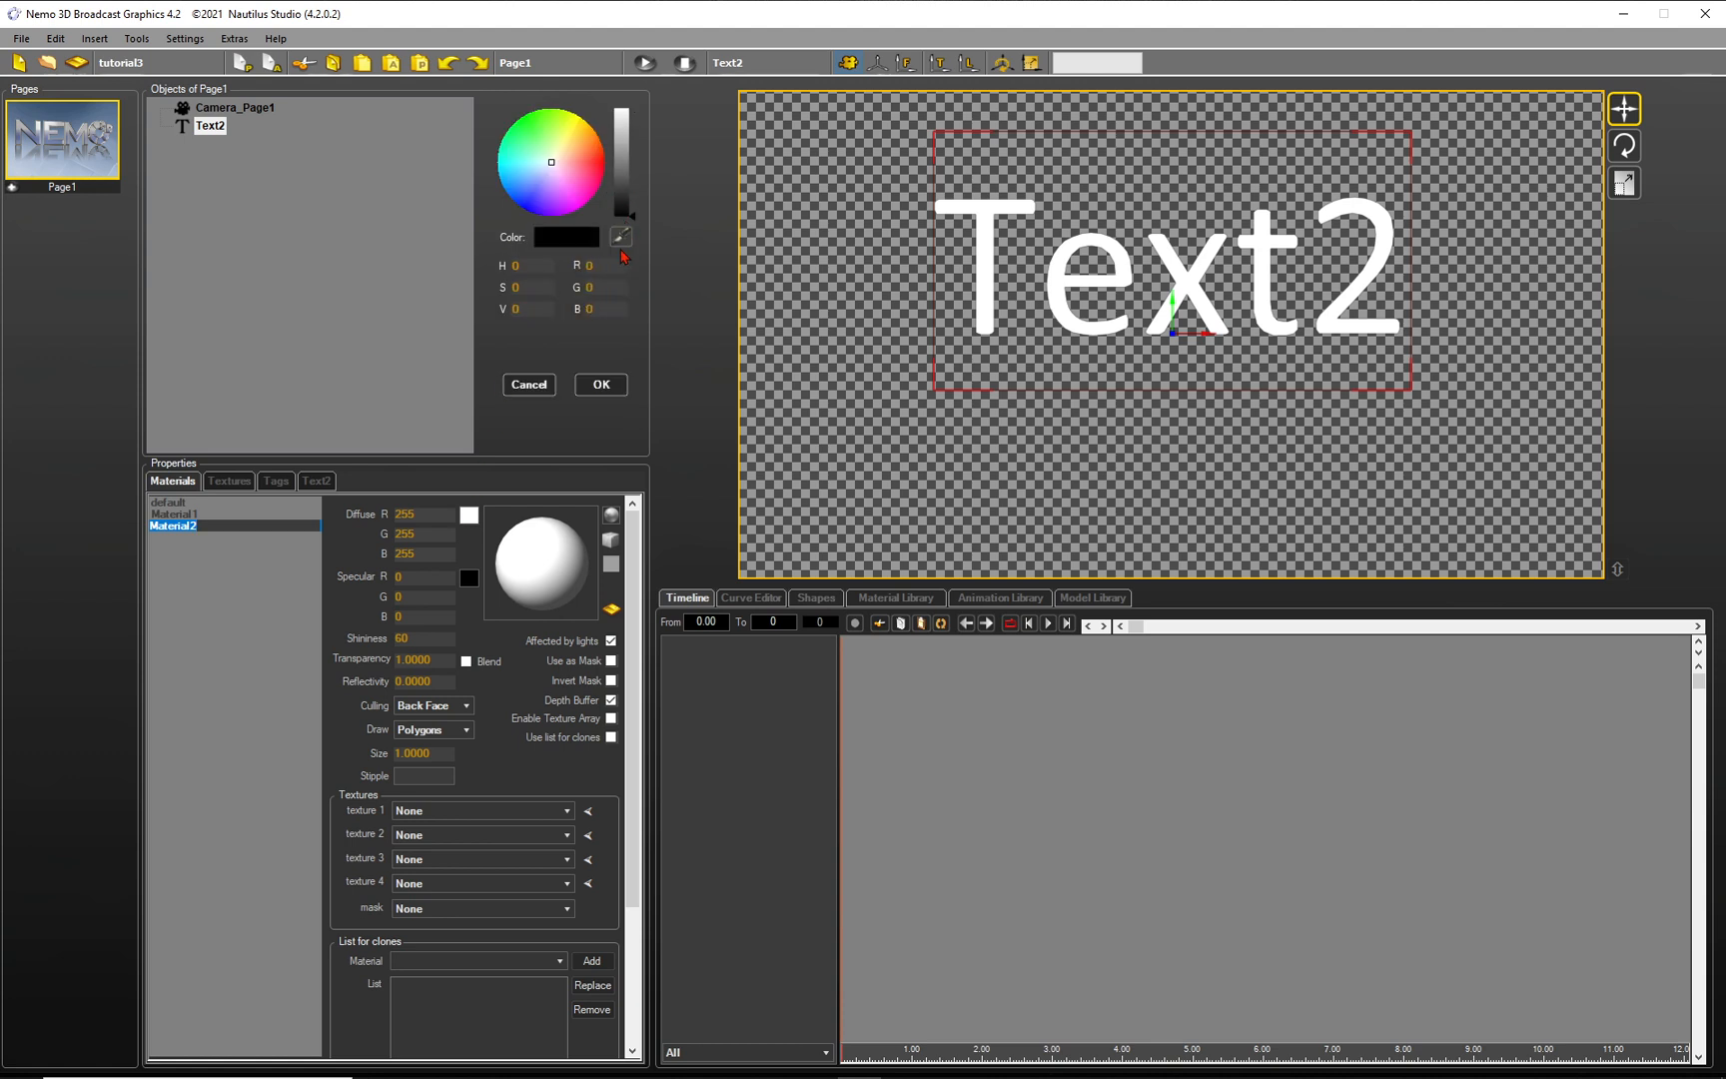
left_click(601, 385)
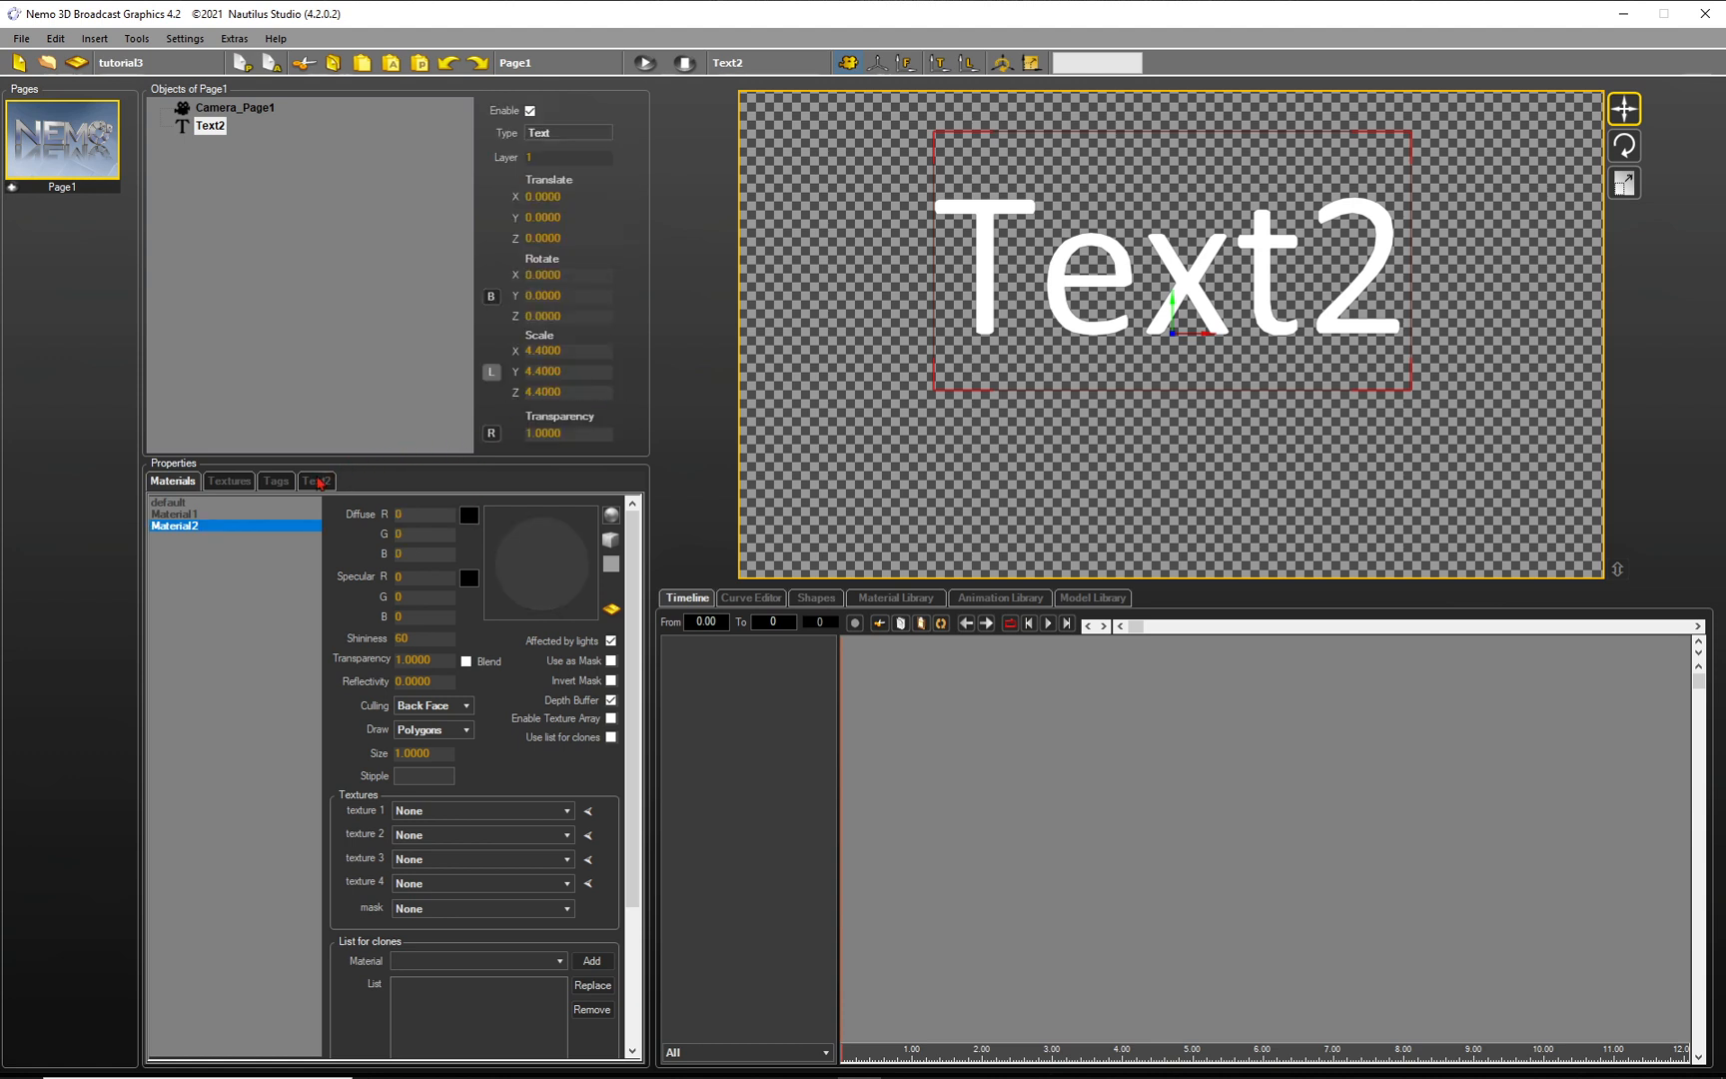
Give the text an outline of 0.26 and an extrusion of 0.3, with double sided enabled
left_click(318, 481)
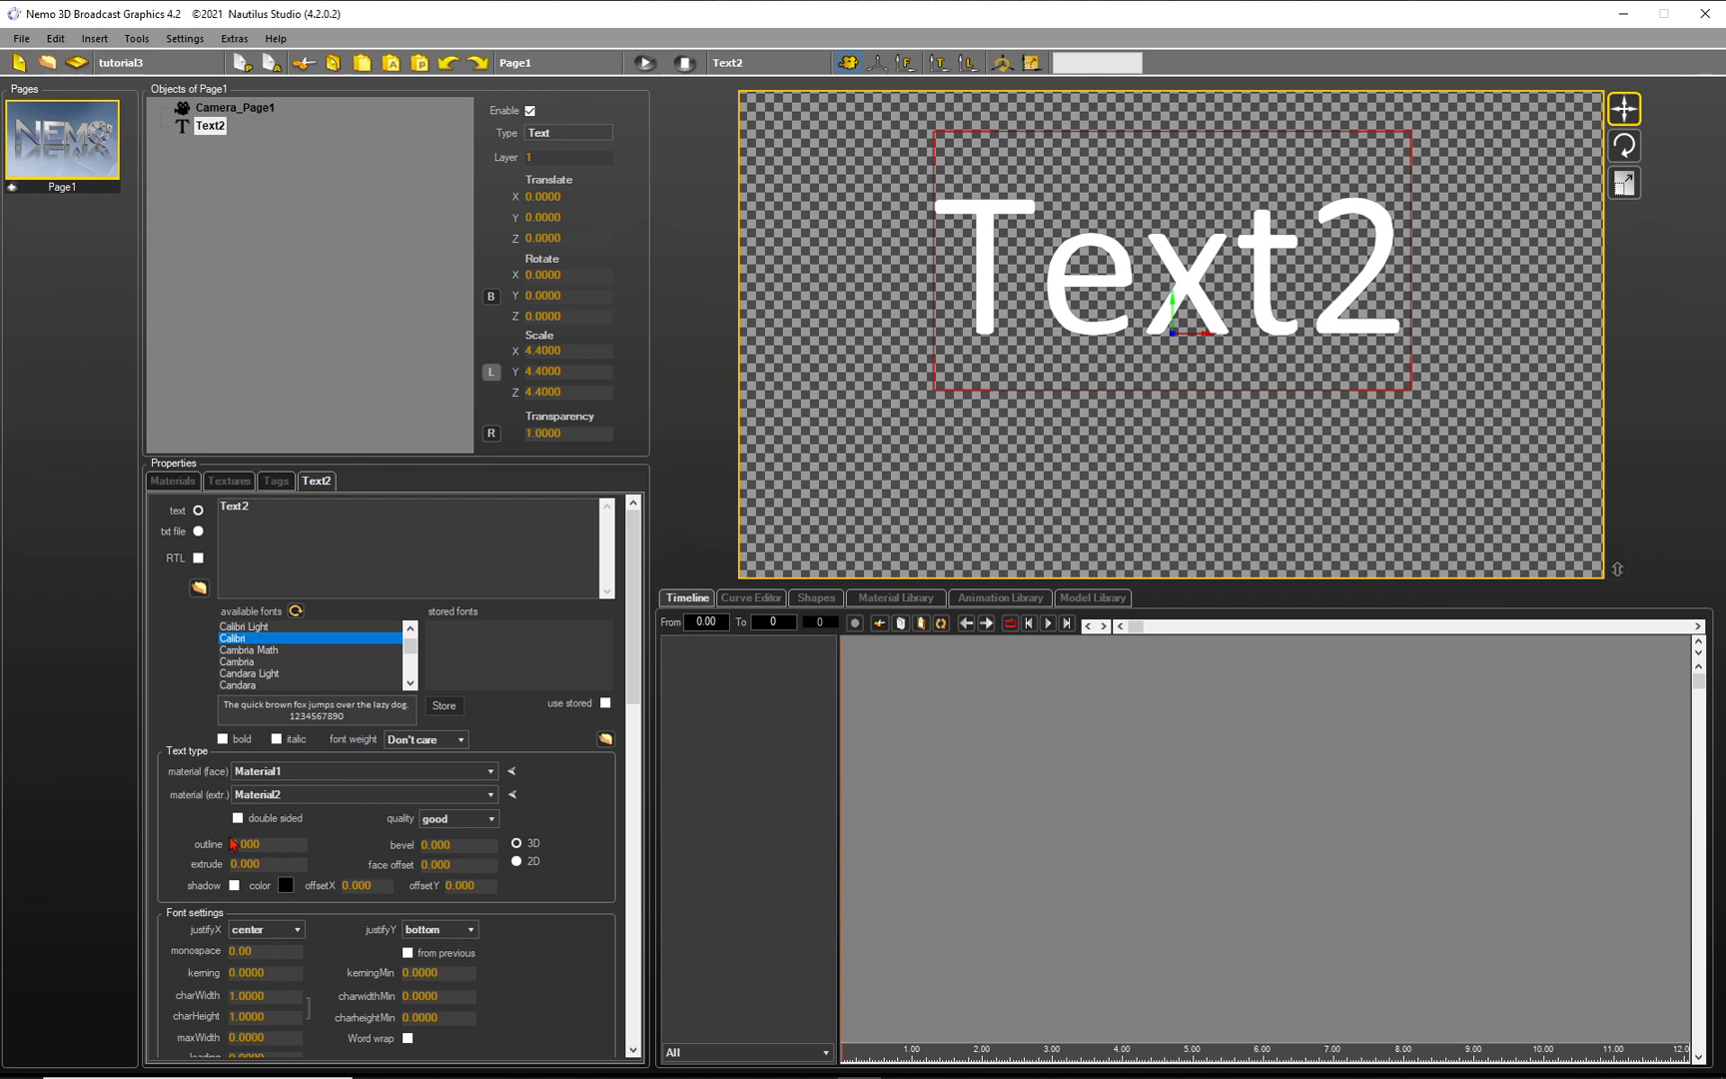
left_click_drag(254, 844, 315, 848)
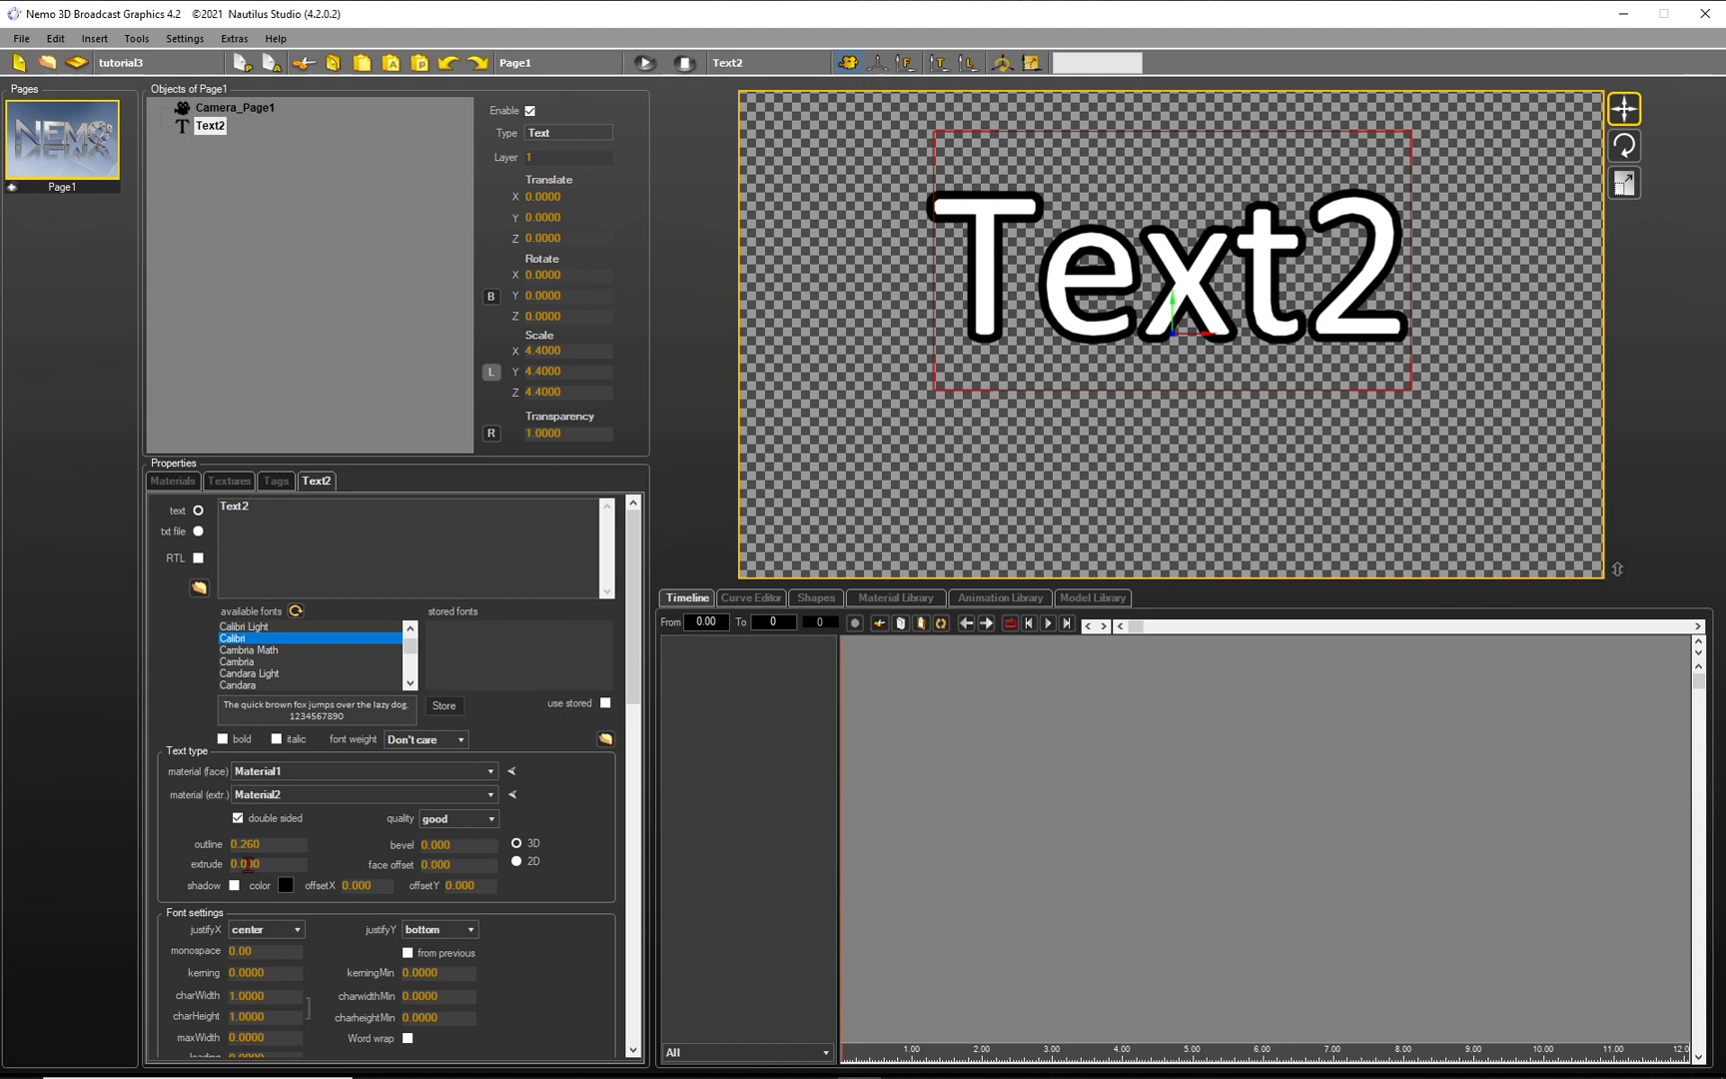
scroll(249, 865, "up", 3)
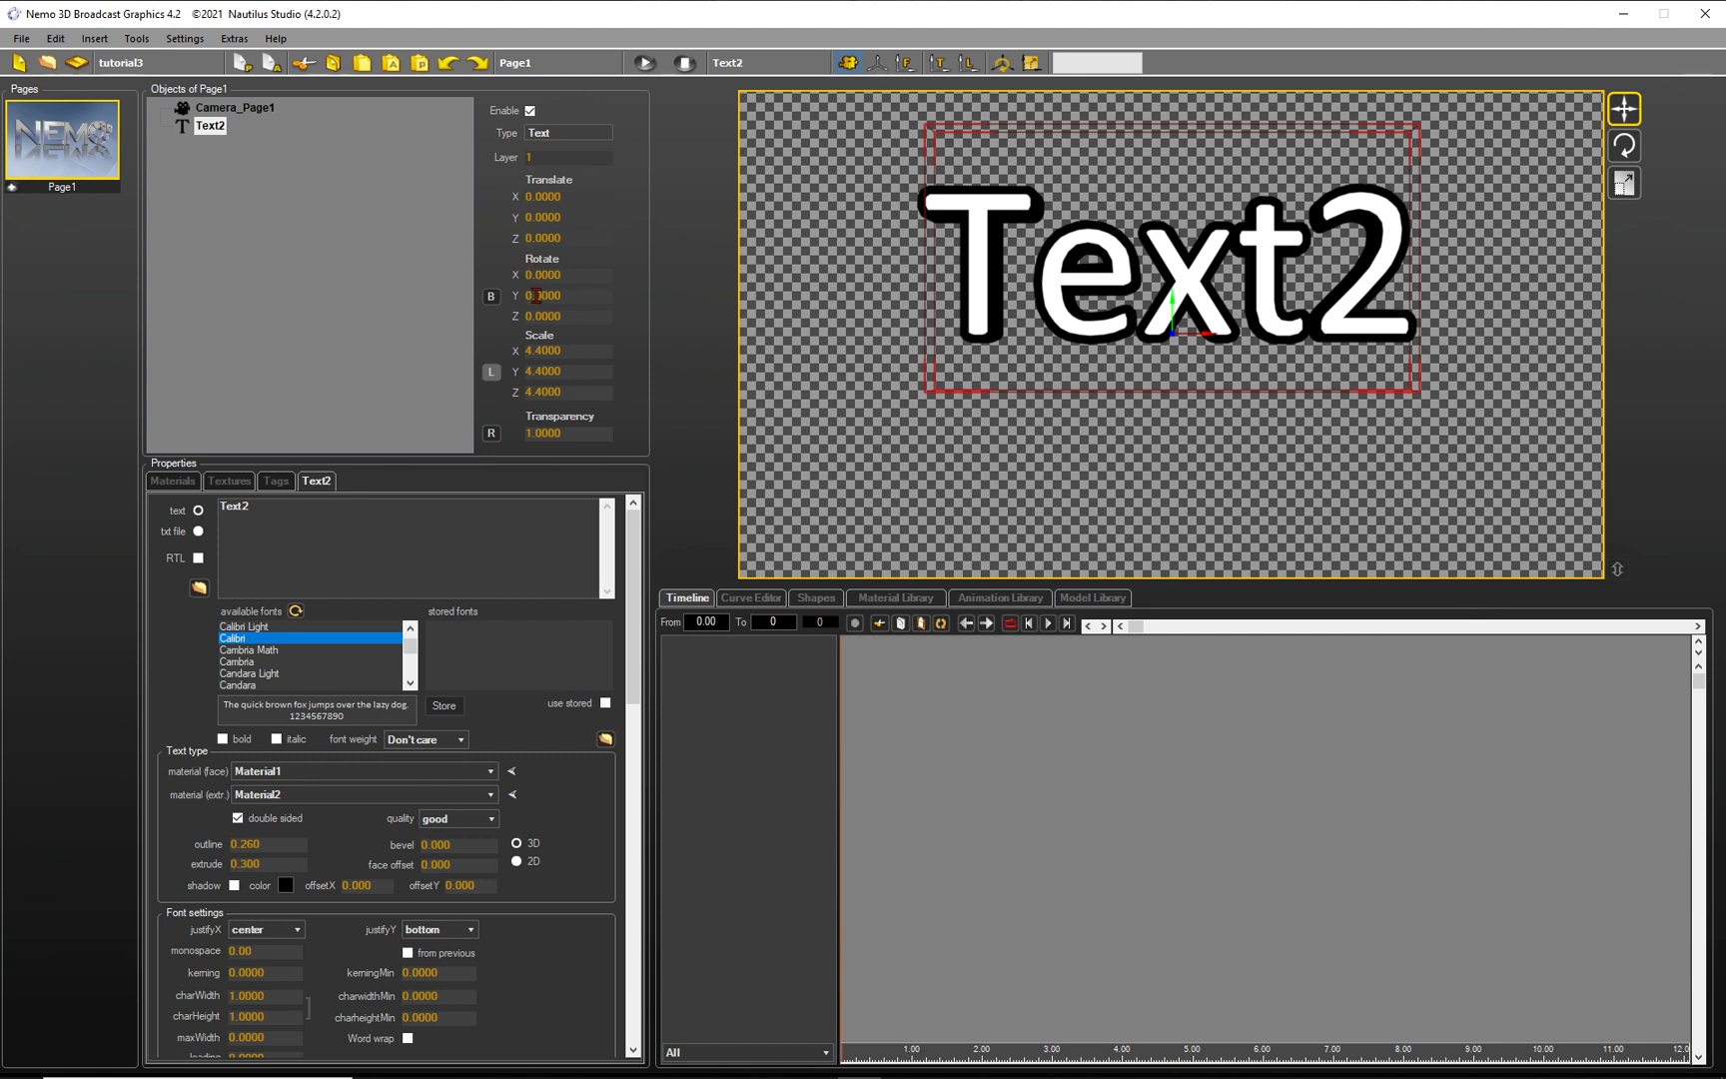
Try rotating the text to -35.5 on the Y axis to view its extrusion from the side, and reset the rotation
left_click_drag(537, 296, 427, 323)
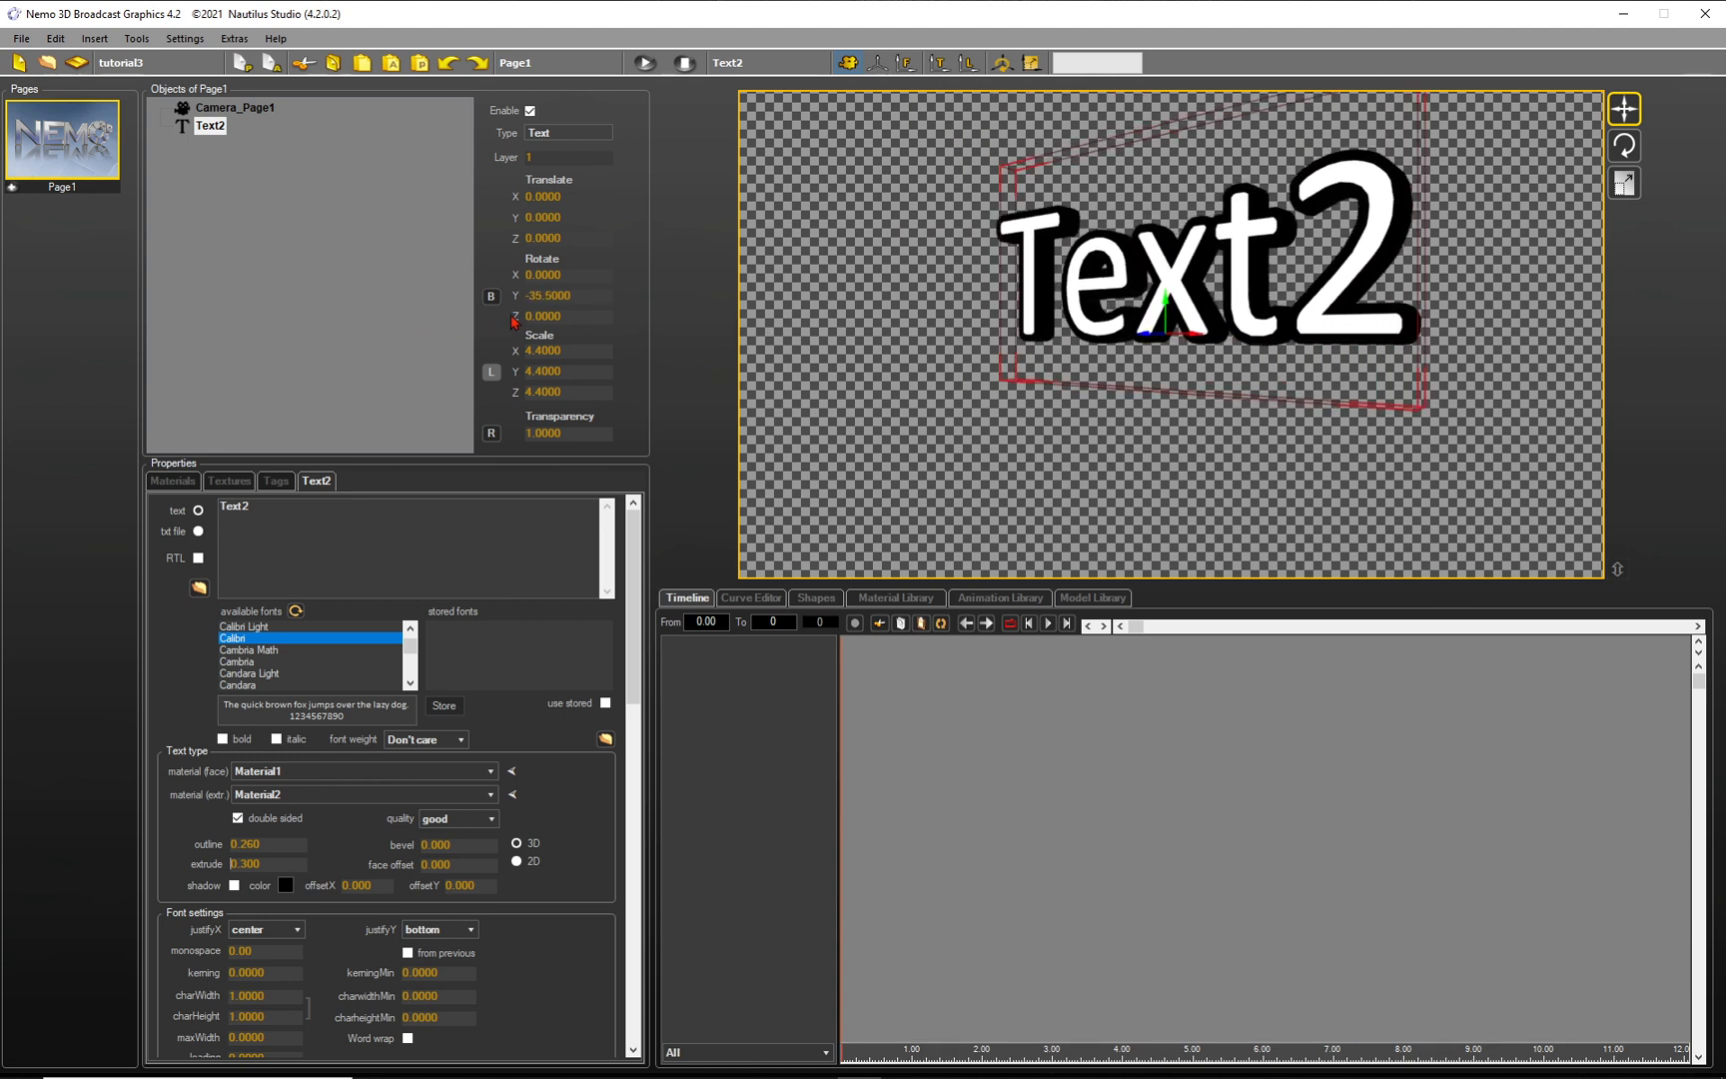
right_click(562, 296)
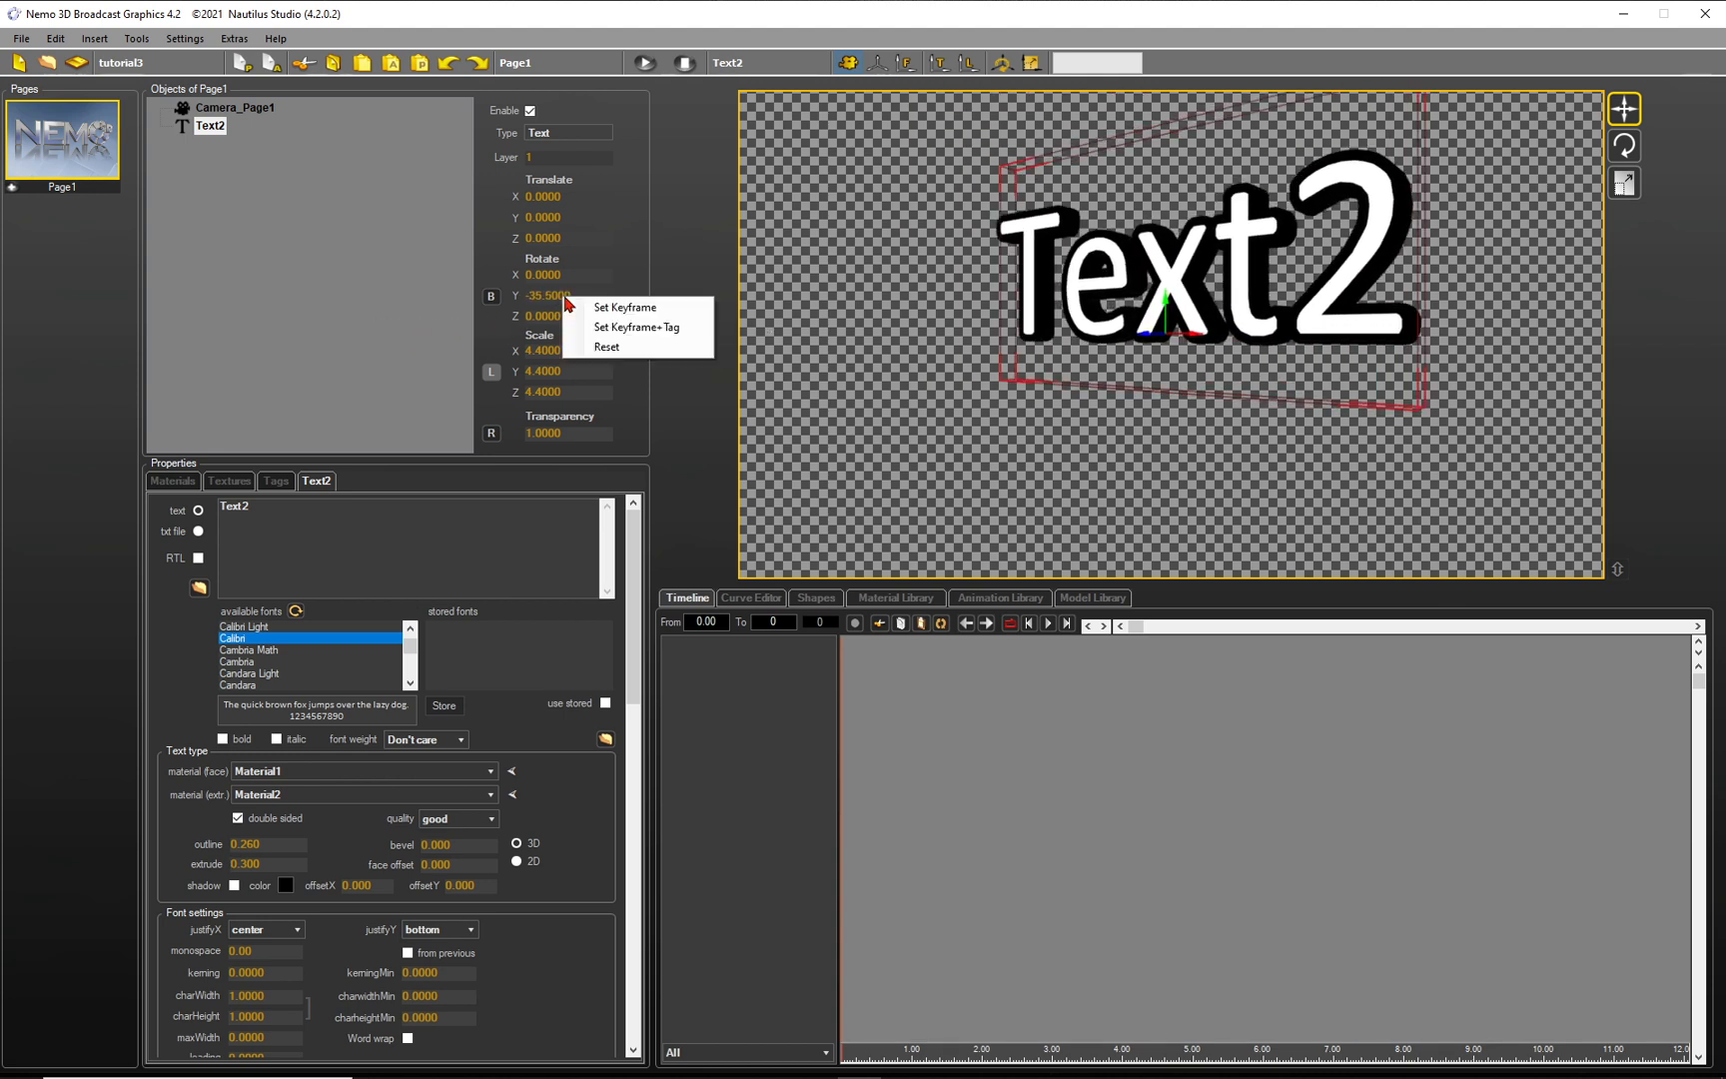
left_click(596, 350)
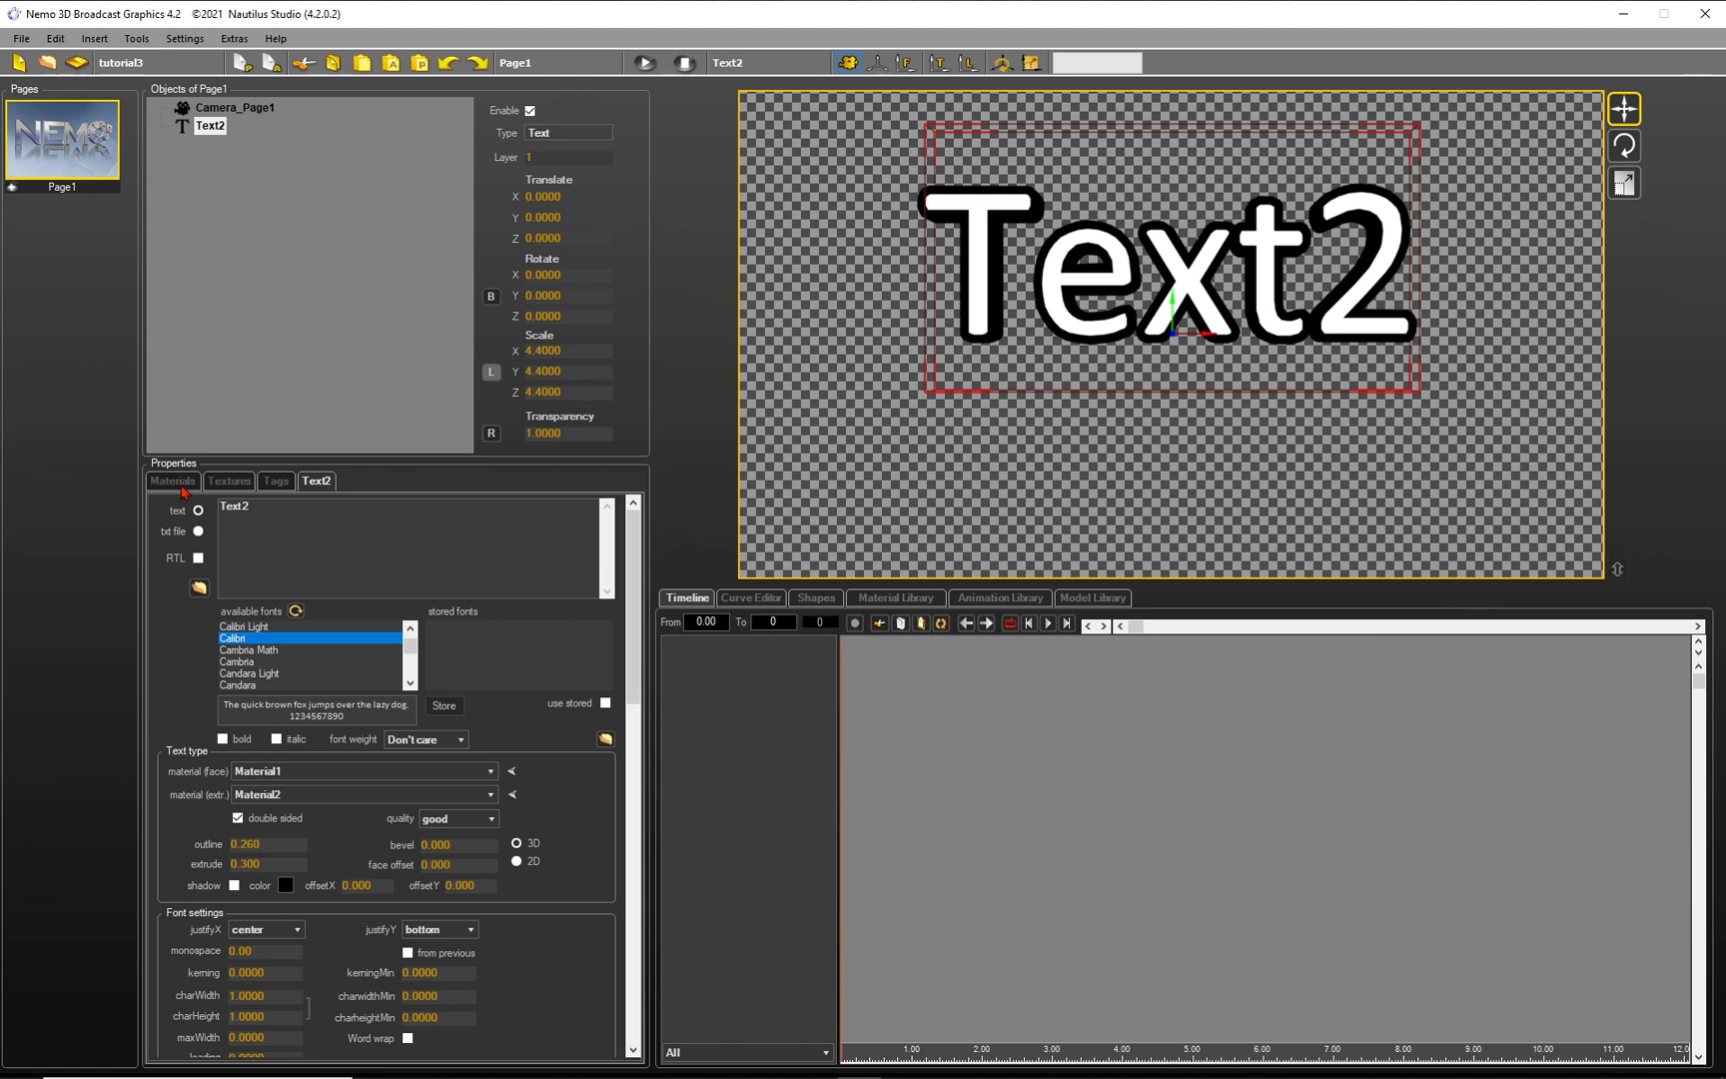
Try drawing the extrusion material Material2 as smooth lines with size 10, and return its draw mode to Polygons
left_click(181, 482)
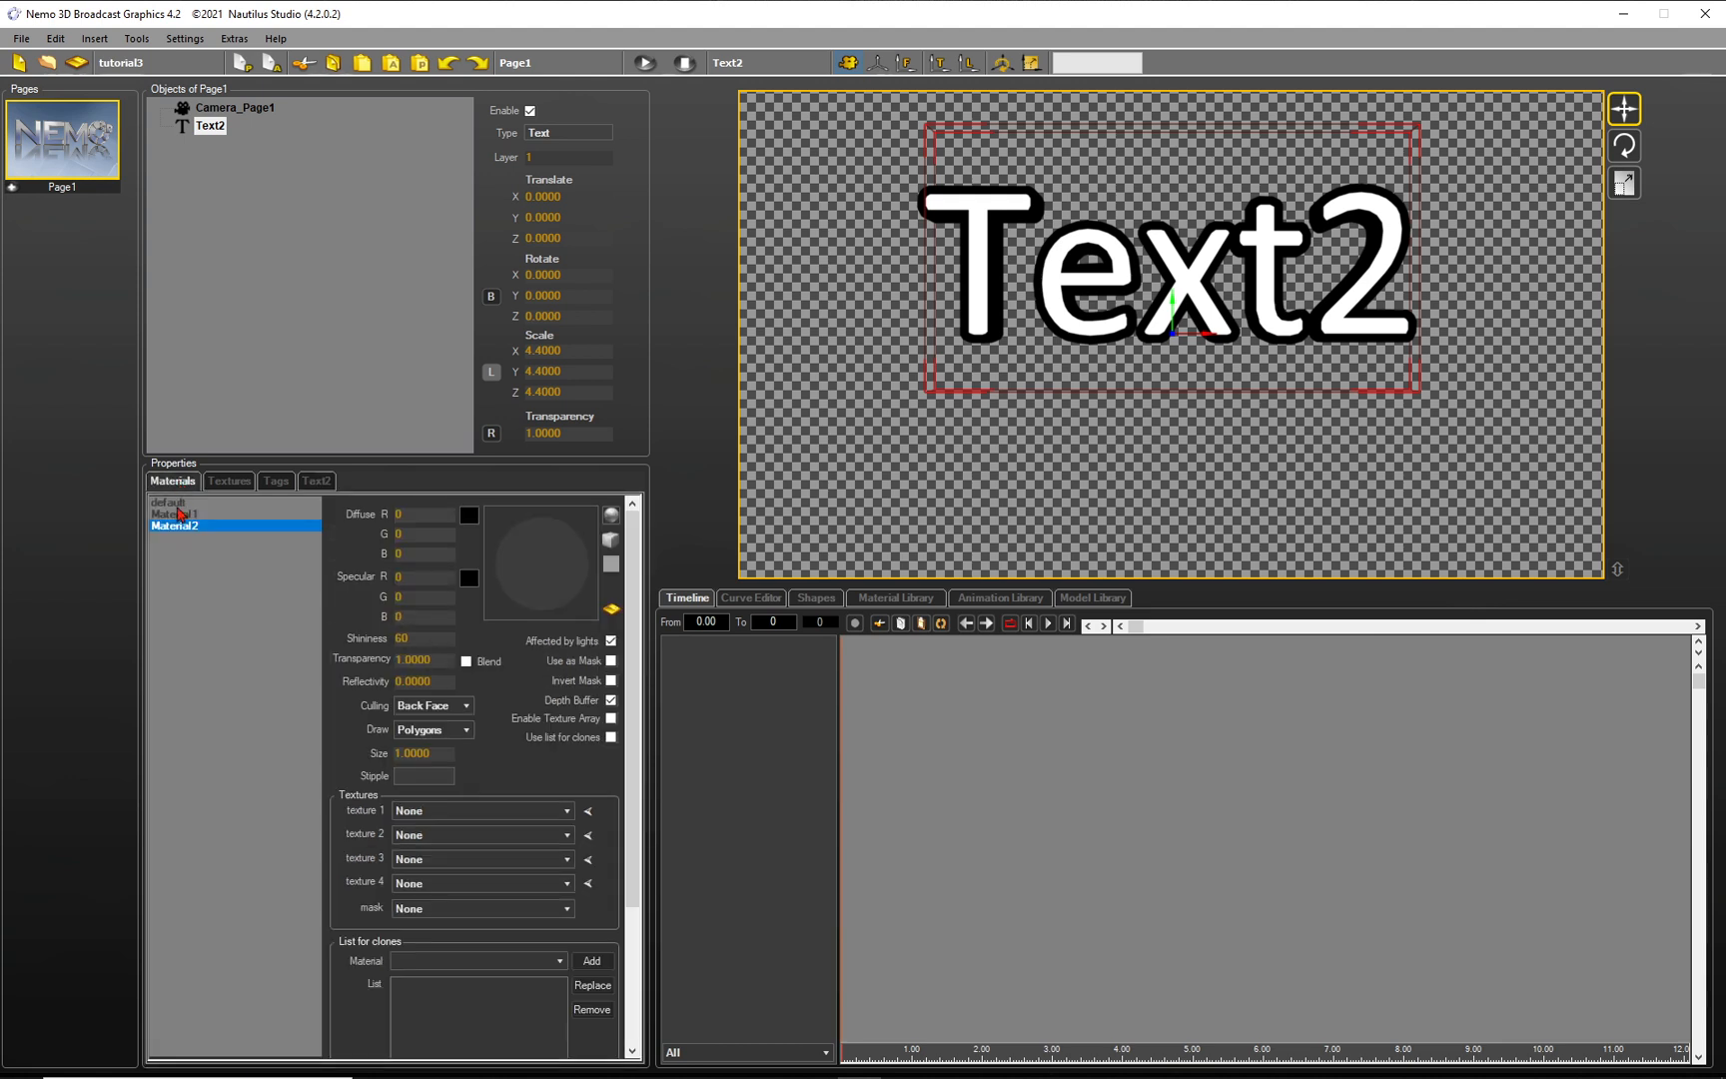
left_click(464, 730)
left_click(437, 758)
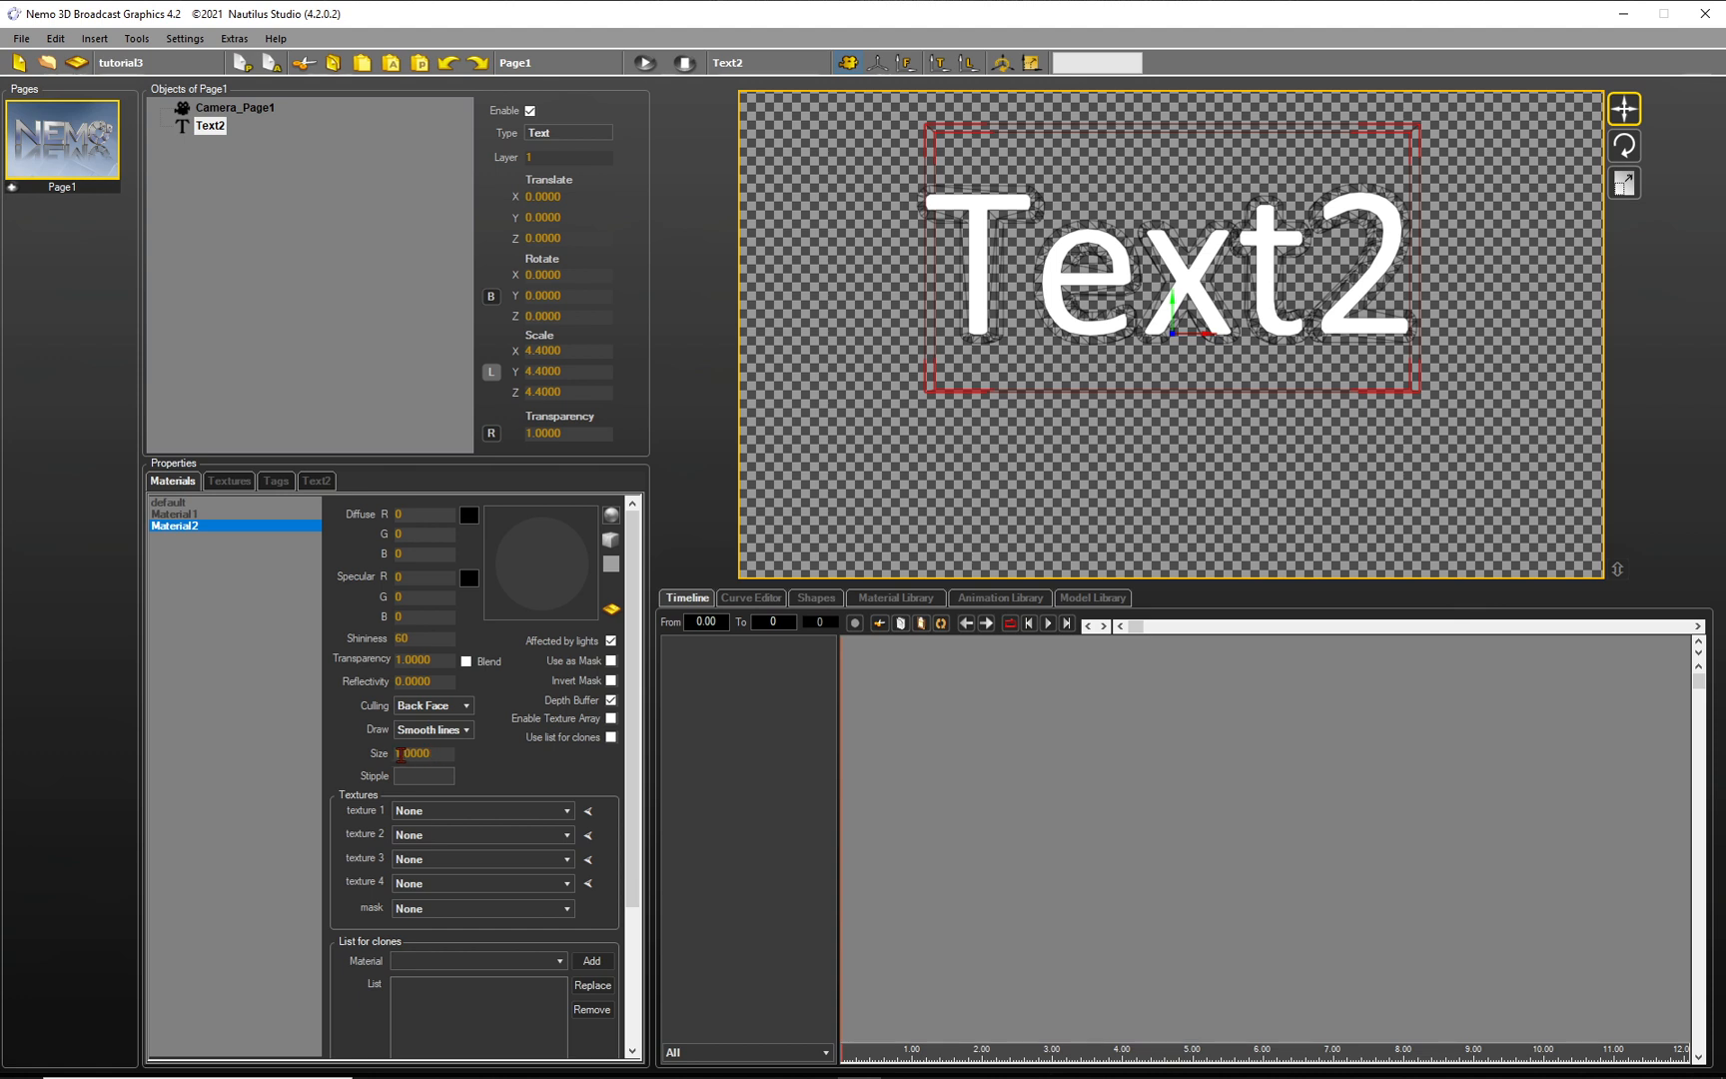
left_click(400, 754)
type("0")
key("Tab")
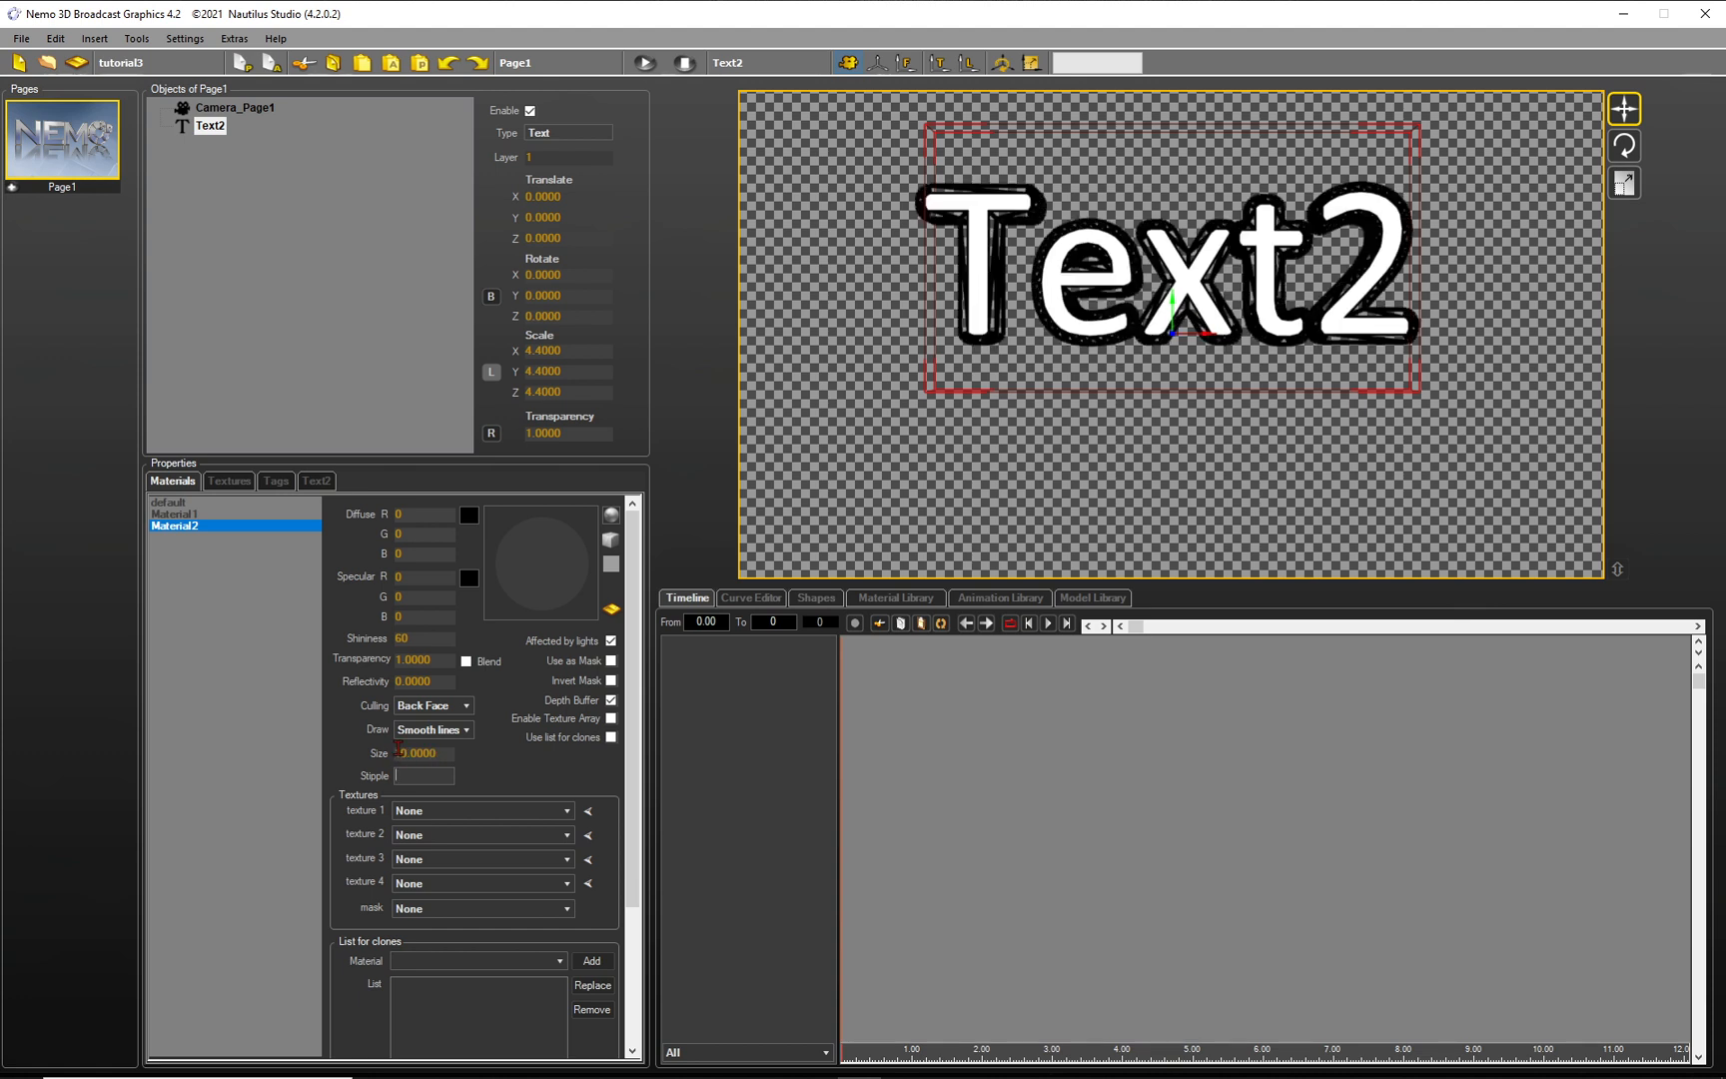
left_click(467, 730)
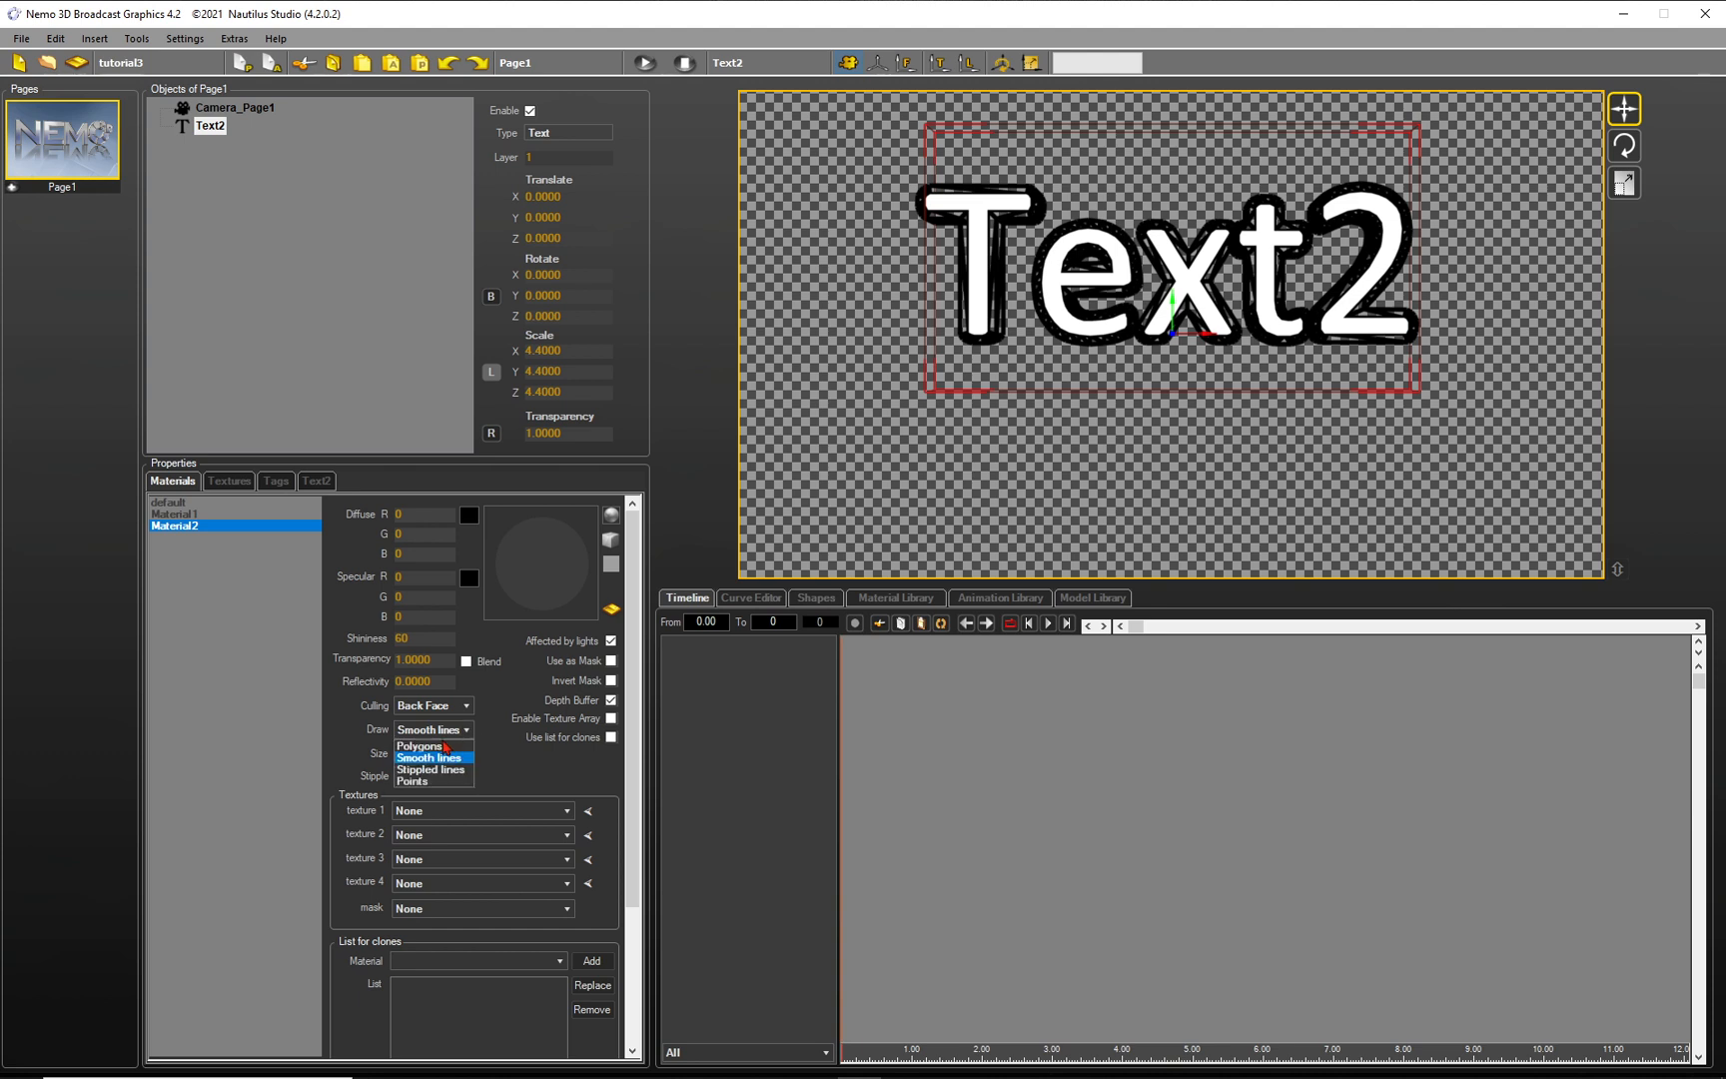
left_click(420, 746)
Remove the depth of the text by setting its extrude value to 0
left_click(315, 481)
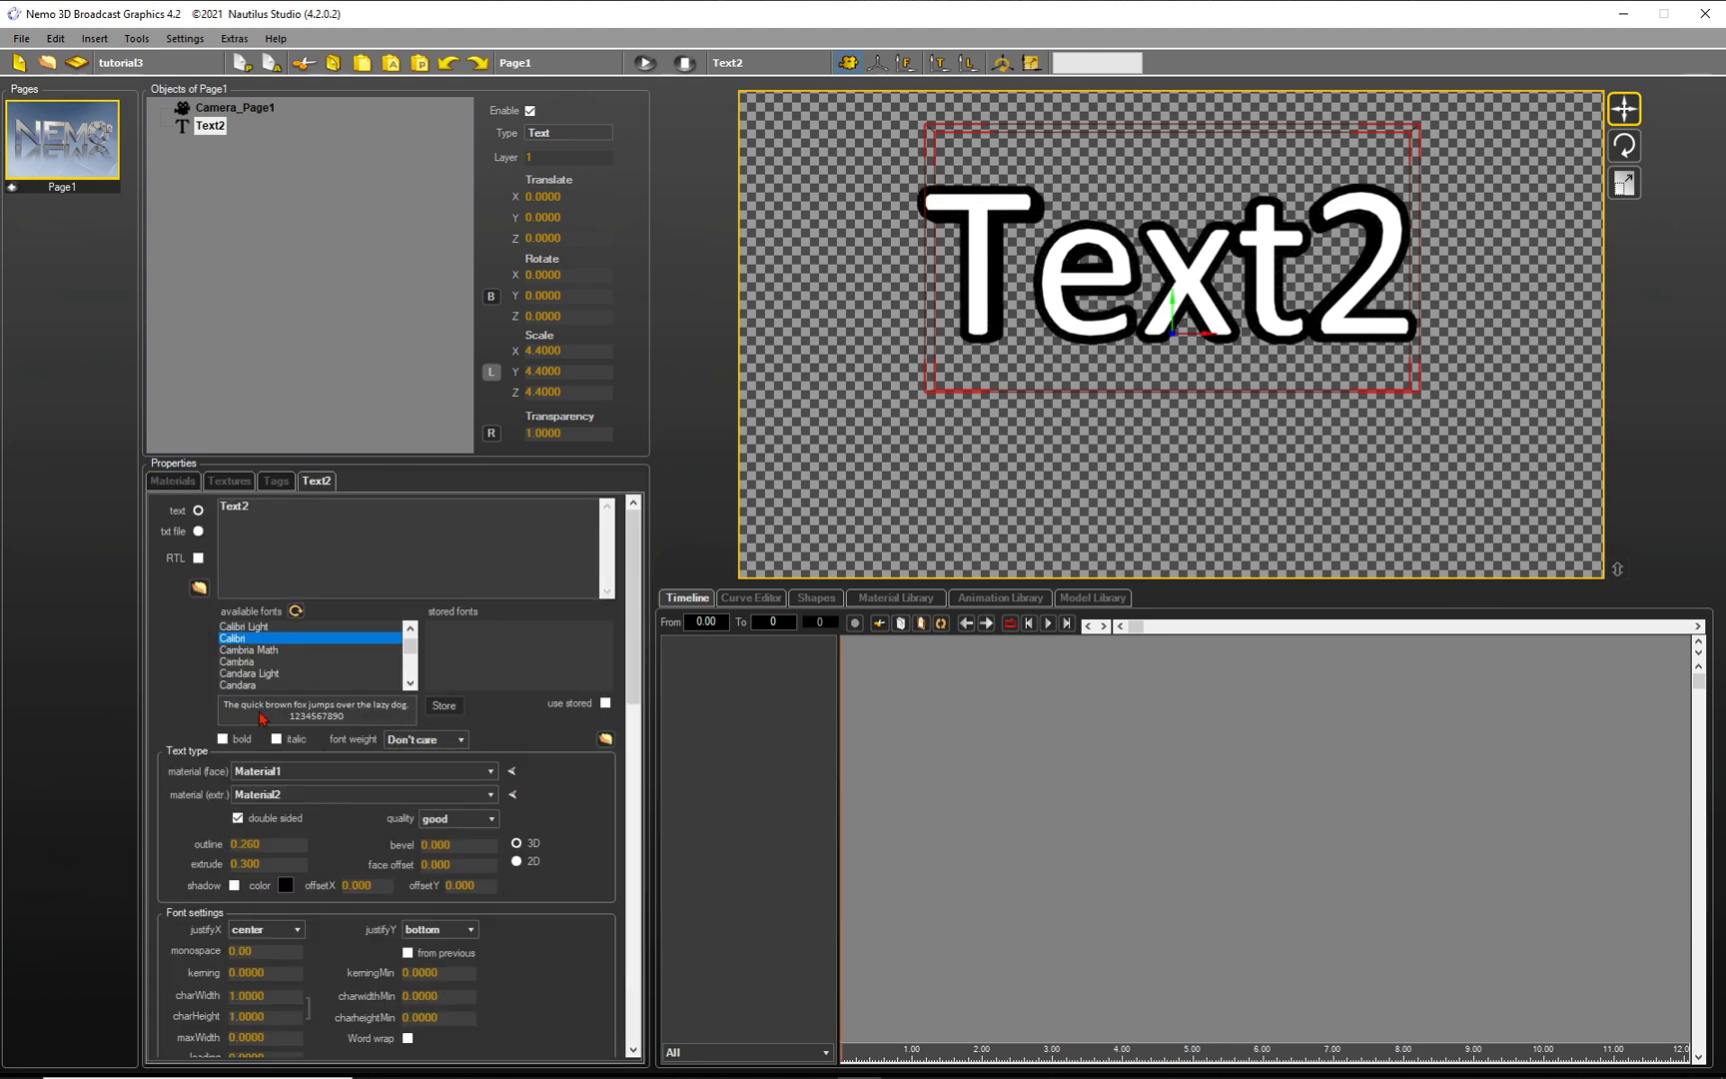
left_click_drag(231, 844, 258, 844)
double_click(259, 863)
type("0")
key("Return")
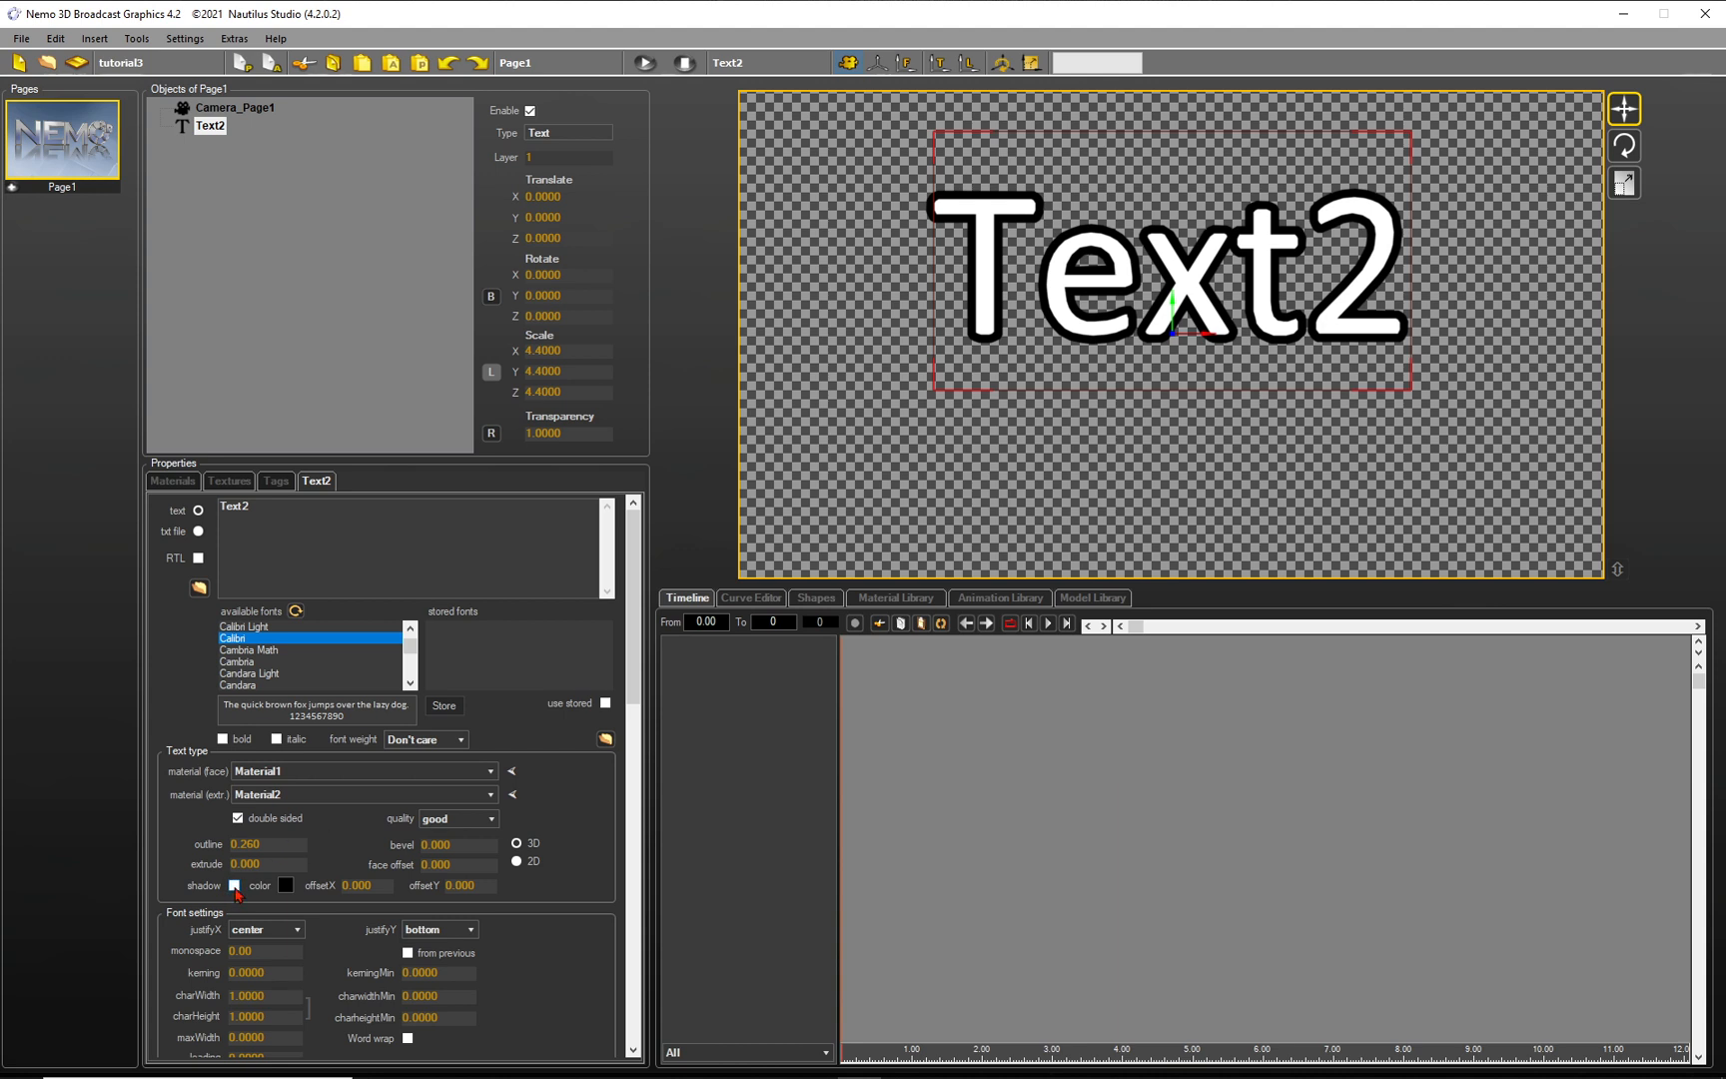
Enable the text's shadow with an X offset of 0.02 and a Y offset of -0.03
left_click(235, 885)
scroll(365, 885, "up", 1)
scroll(365, 886, "up", 1)
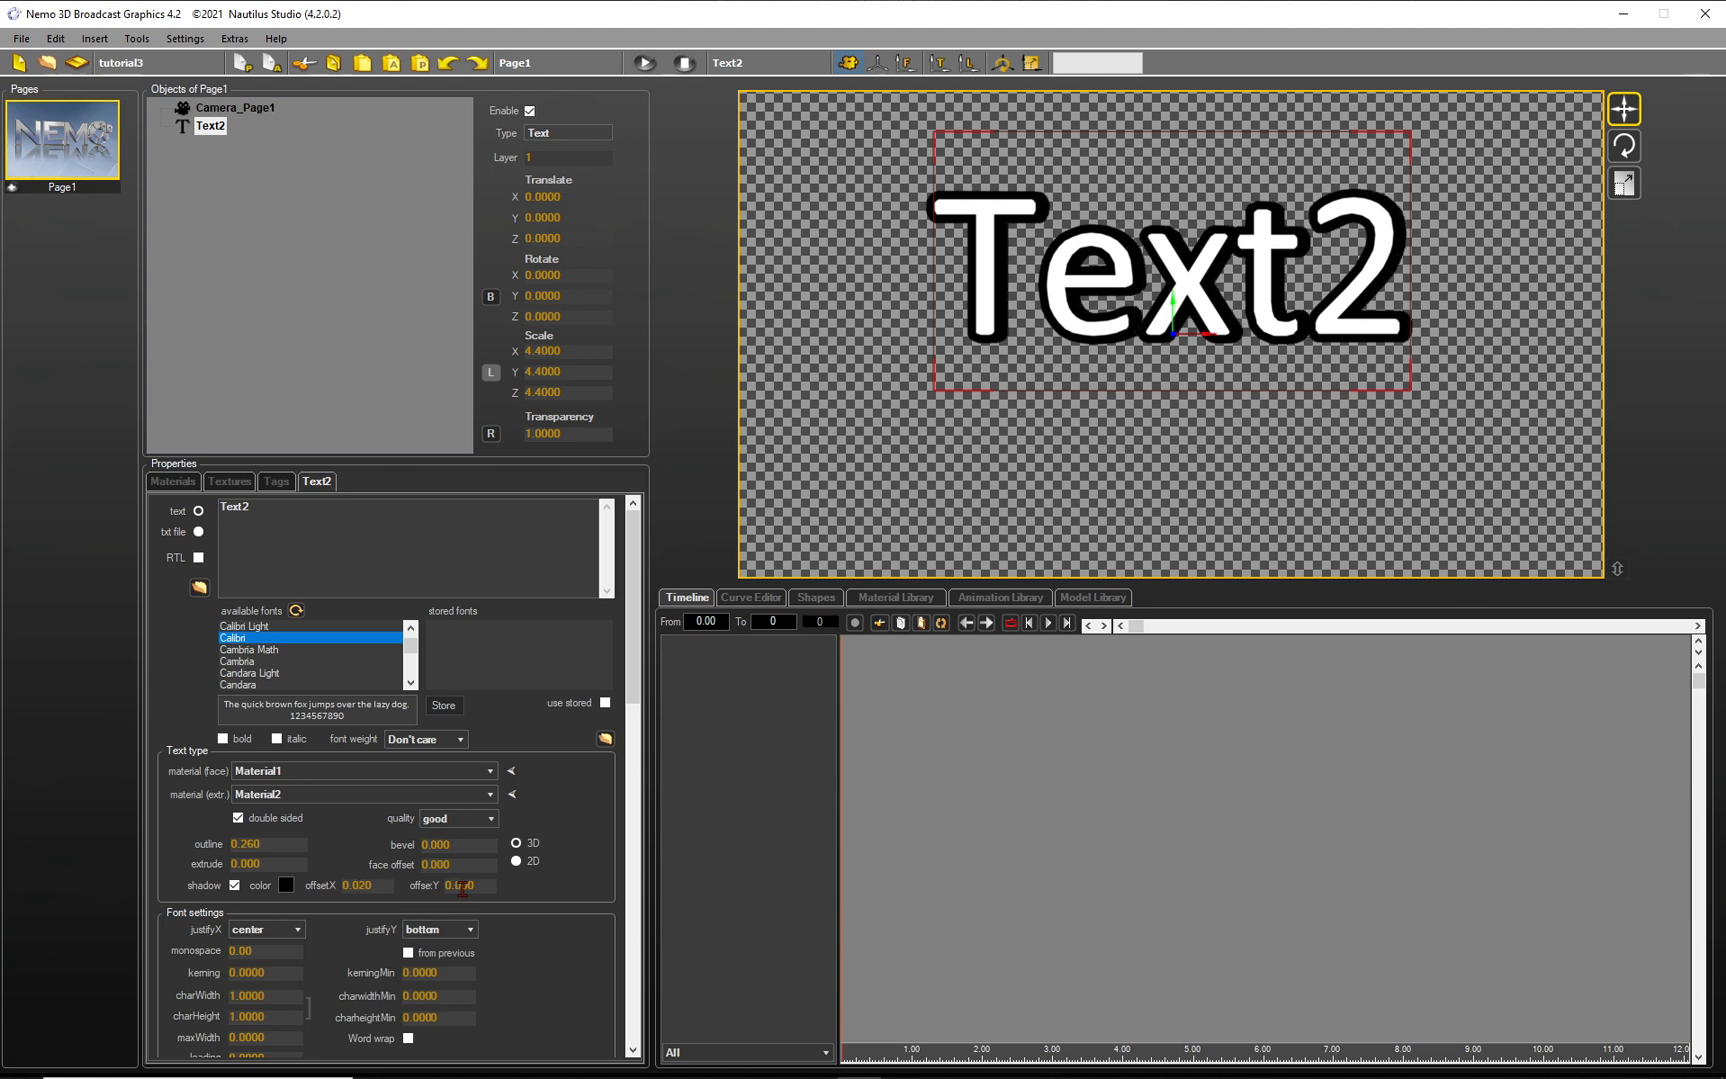
scroll(468, 885, "down", 1)
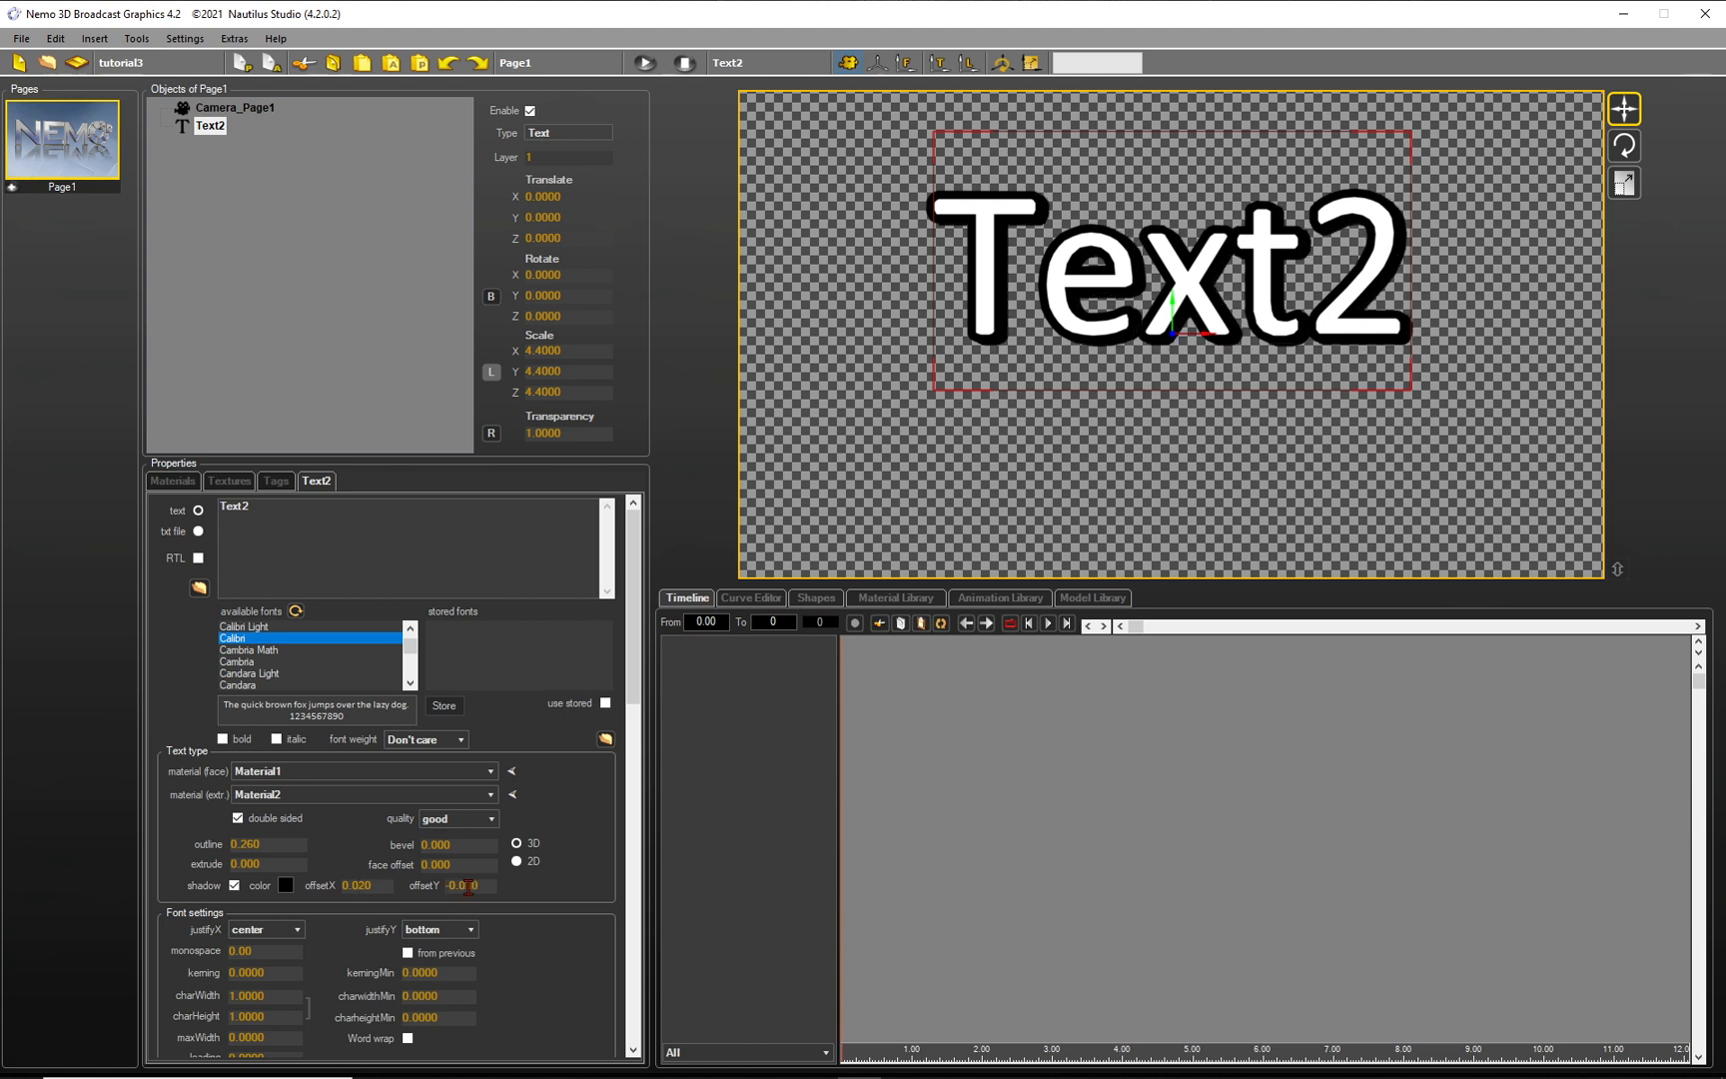
scroll(467, 886, "down", 1)
scroll(468, 886, "down", 1)
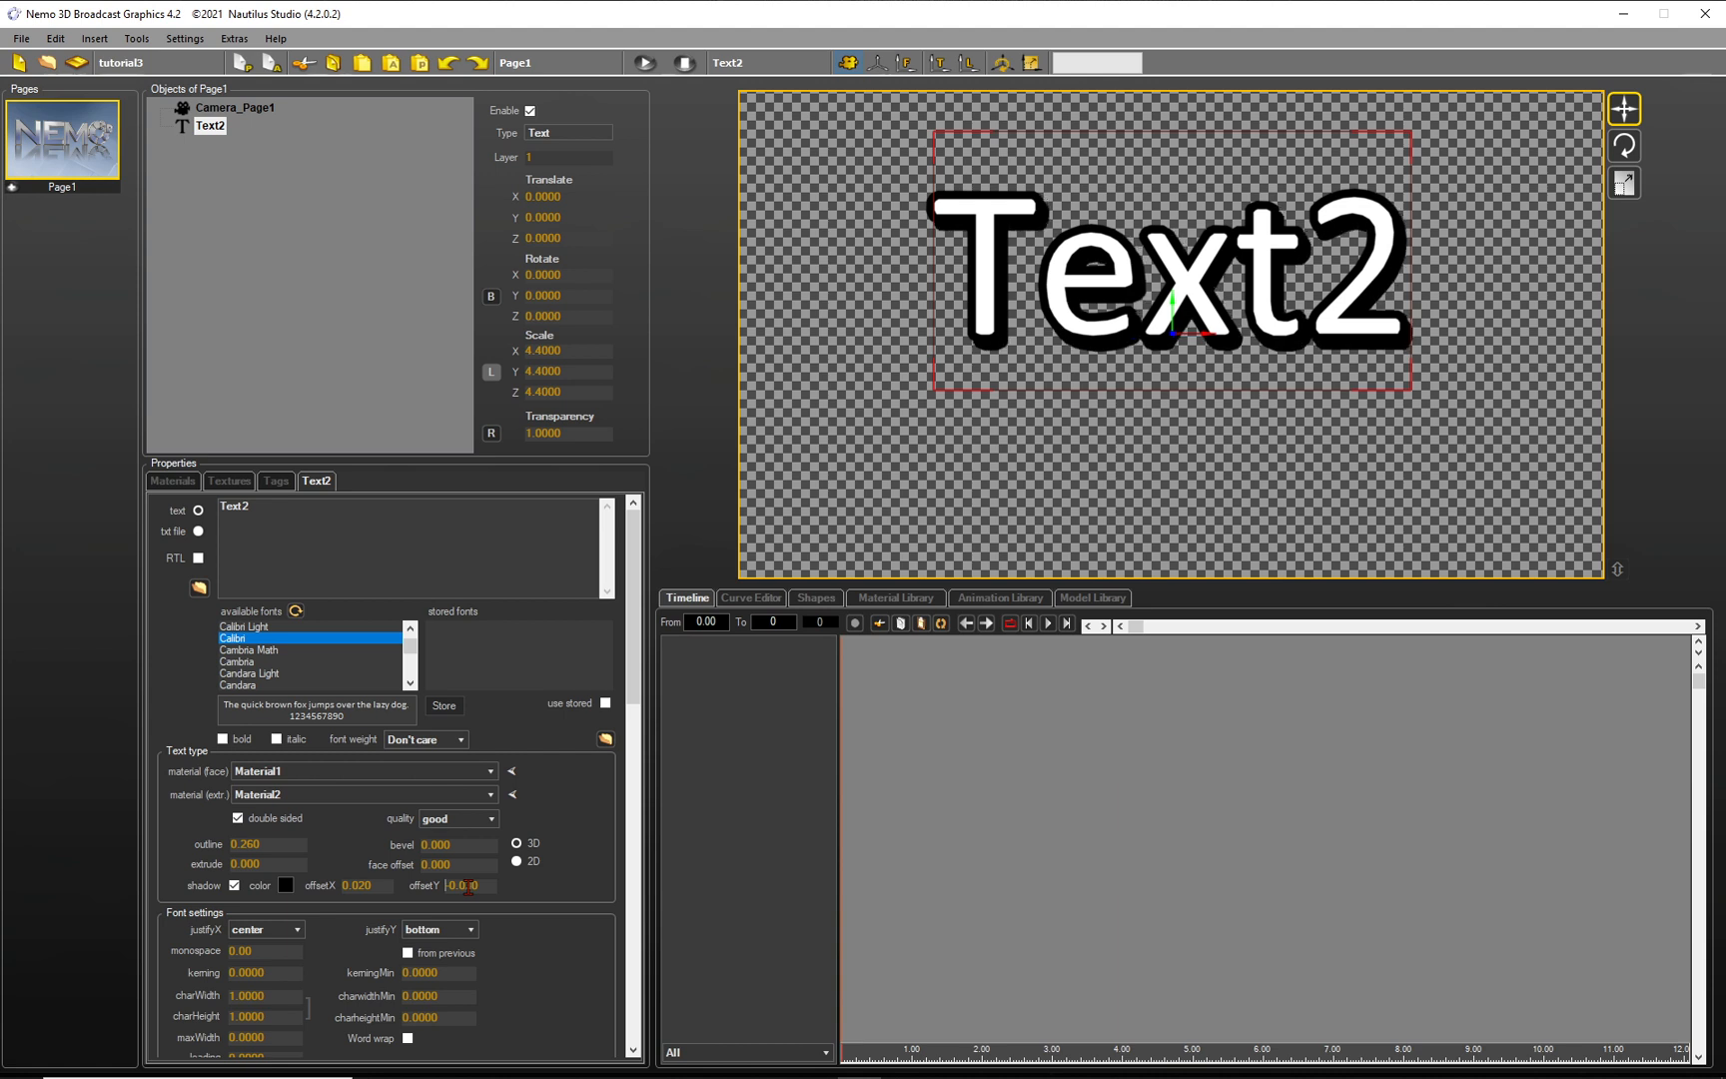
Make the text's black shadow color semi-transparent and apply the color change
left_click(285, 885)
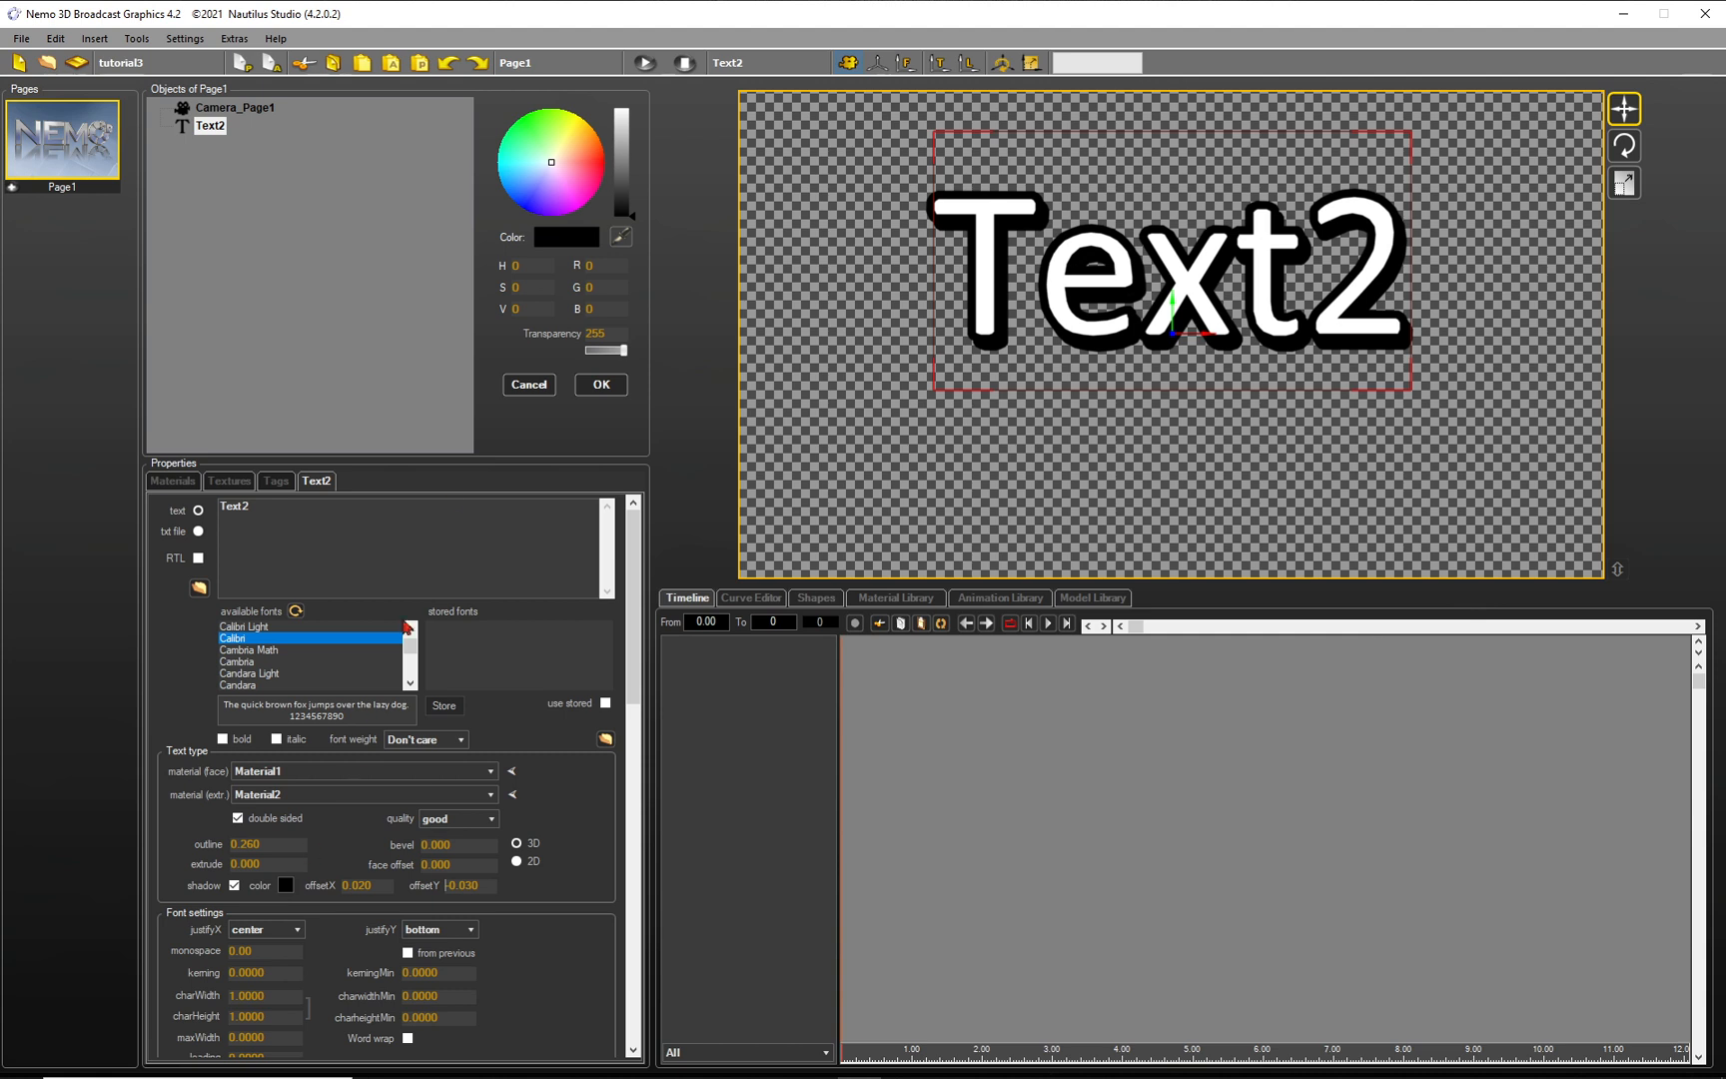
left_click(606, 349)
left_click_drag(607, 351, 606, 351)
left_click(603, 383)
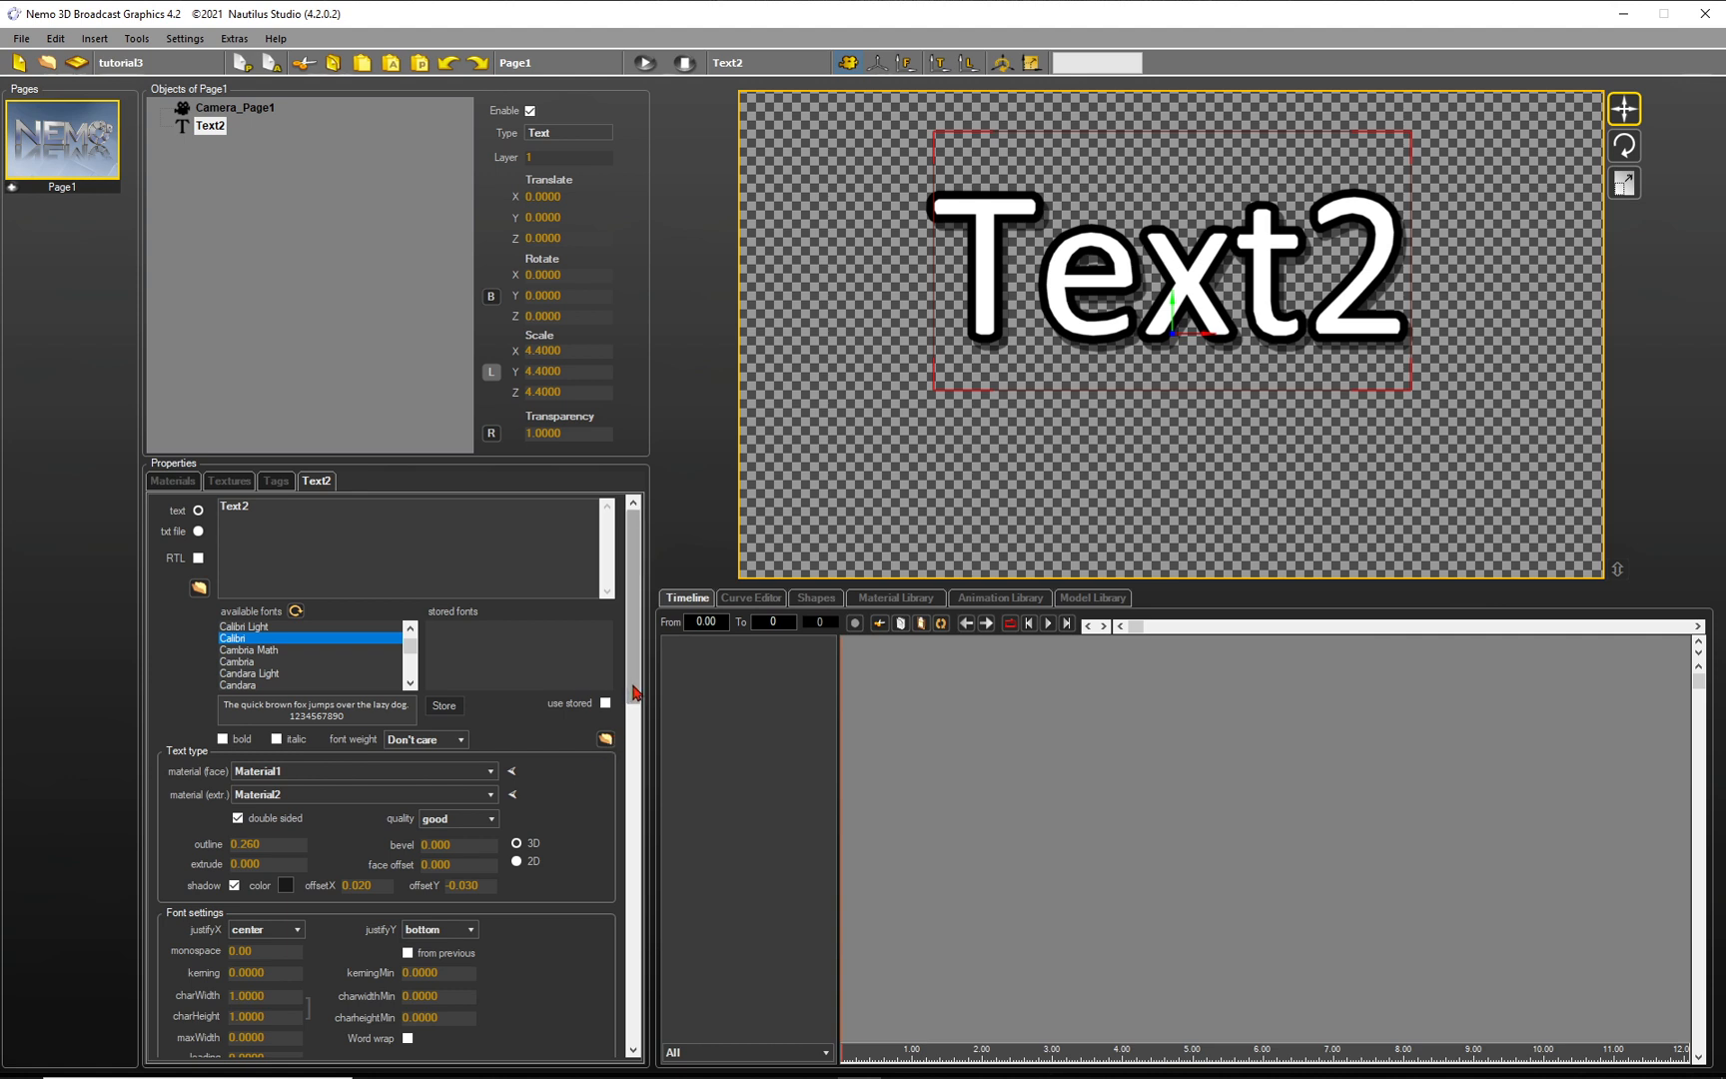
Add a second line reading "2nd line" to the text and scale the object uniformly to 2.34
left_click(353, 506)
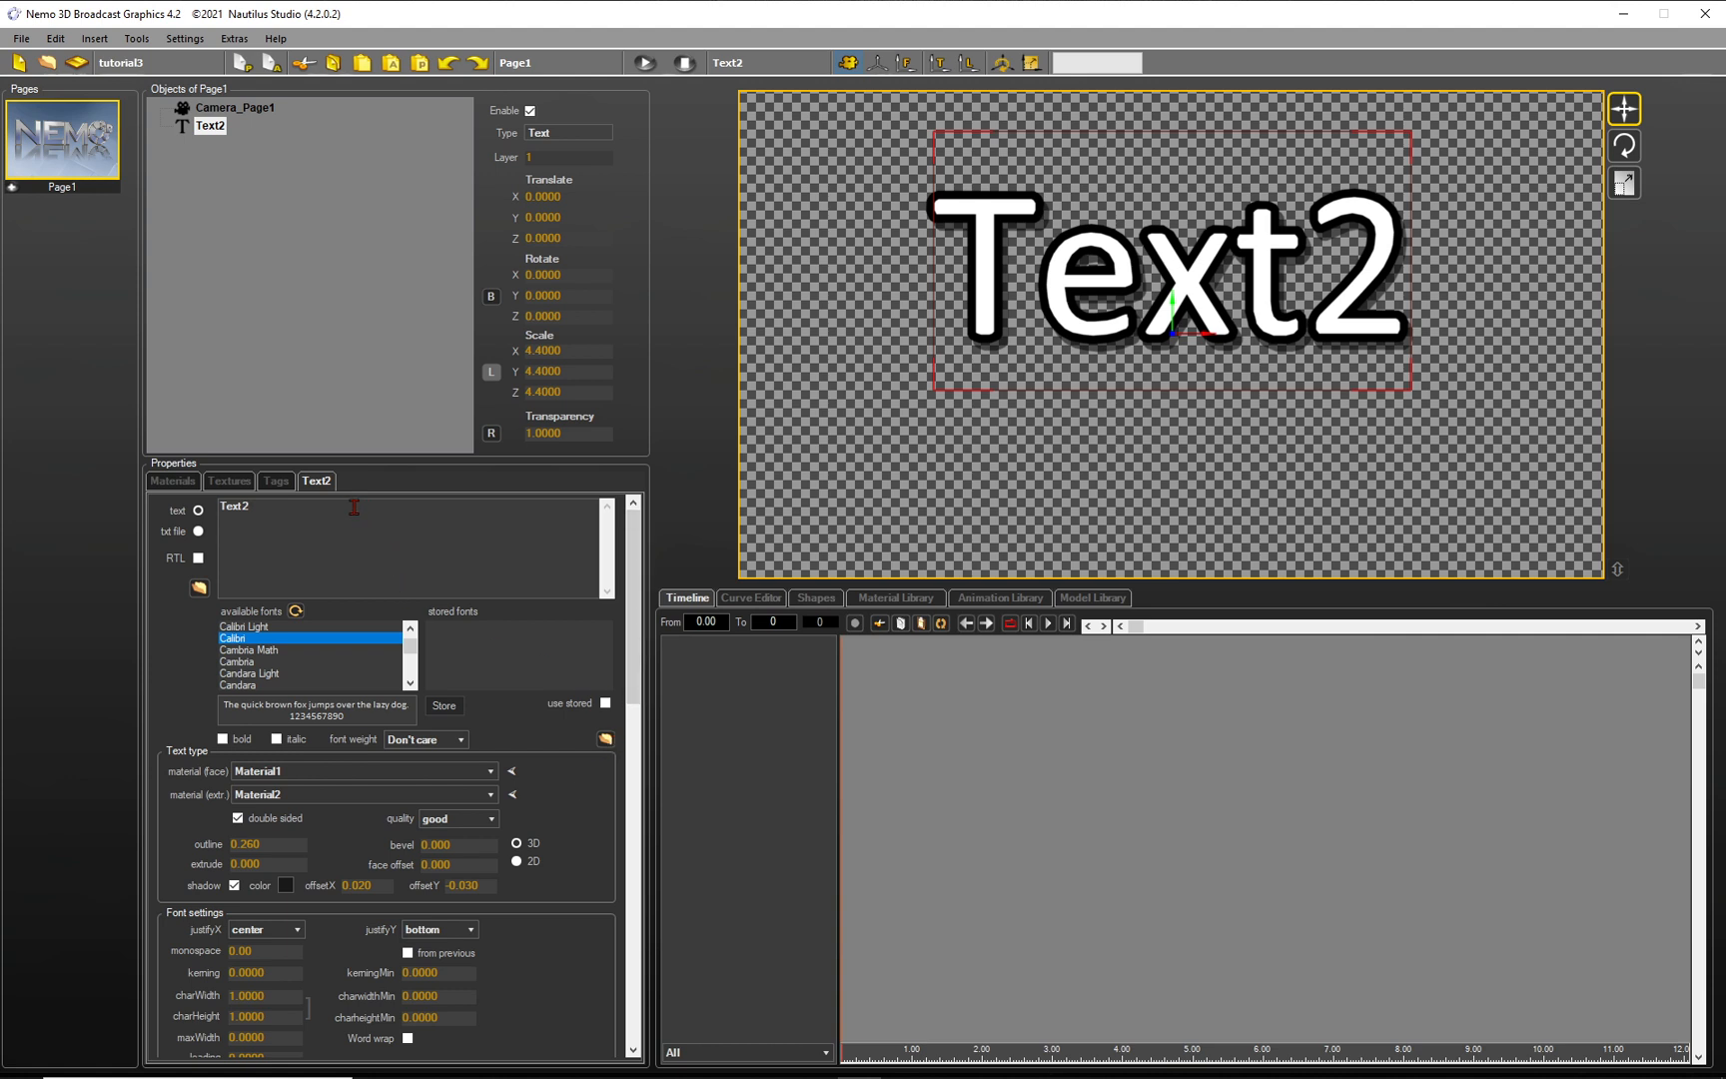
key("Return")
type("2nd li")
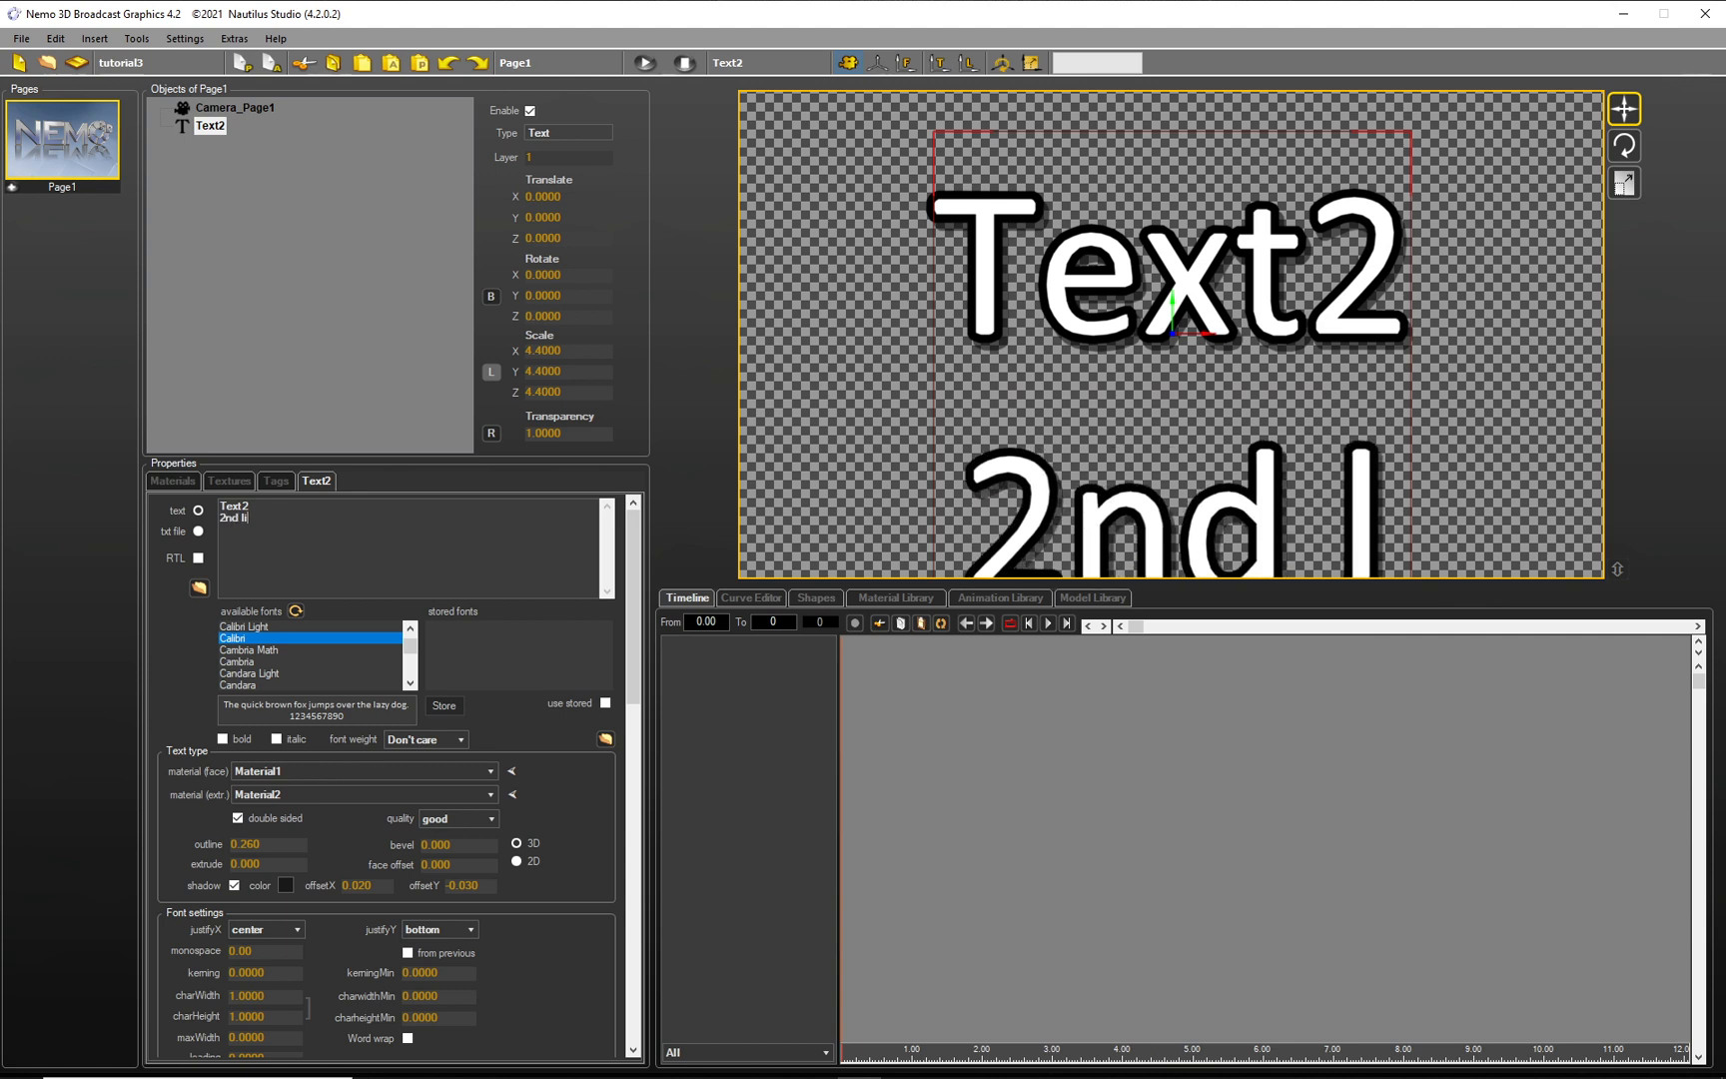
type("ne")
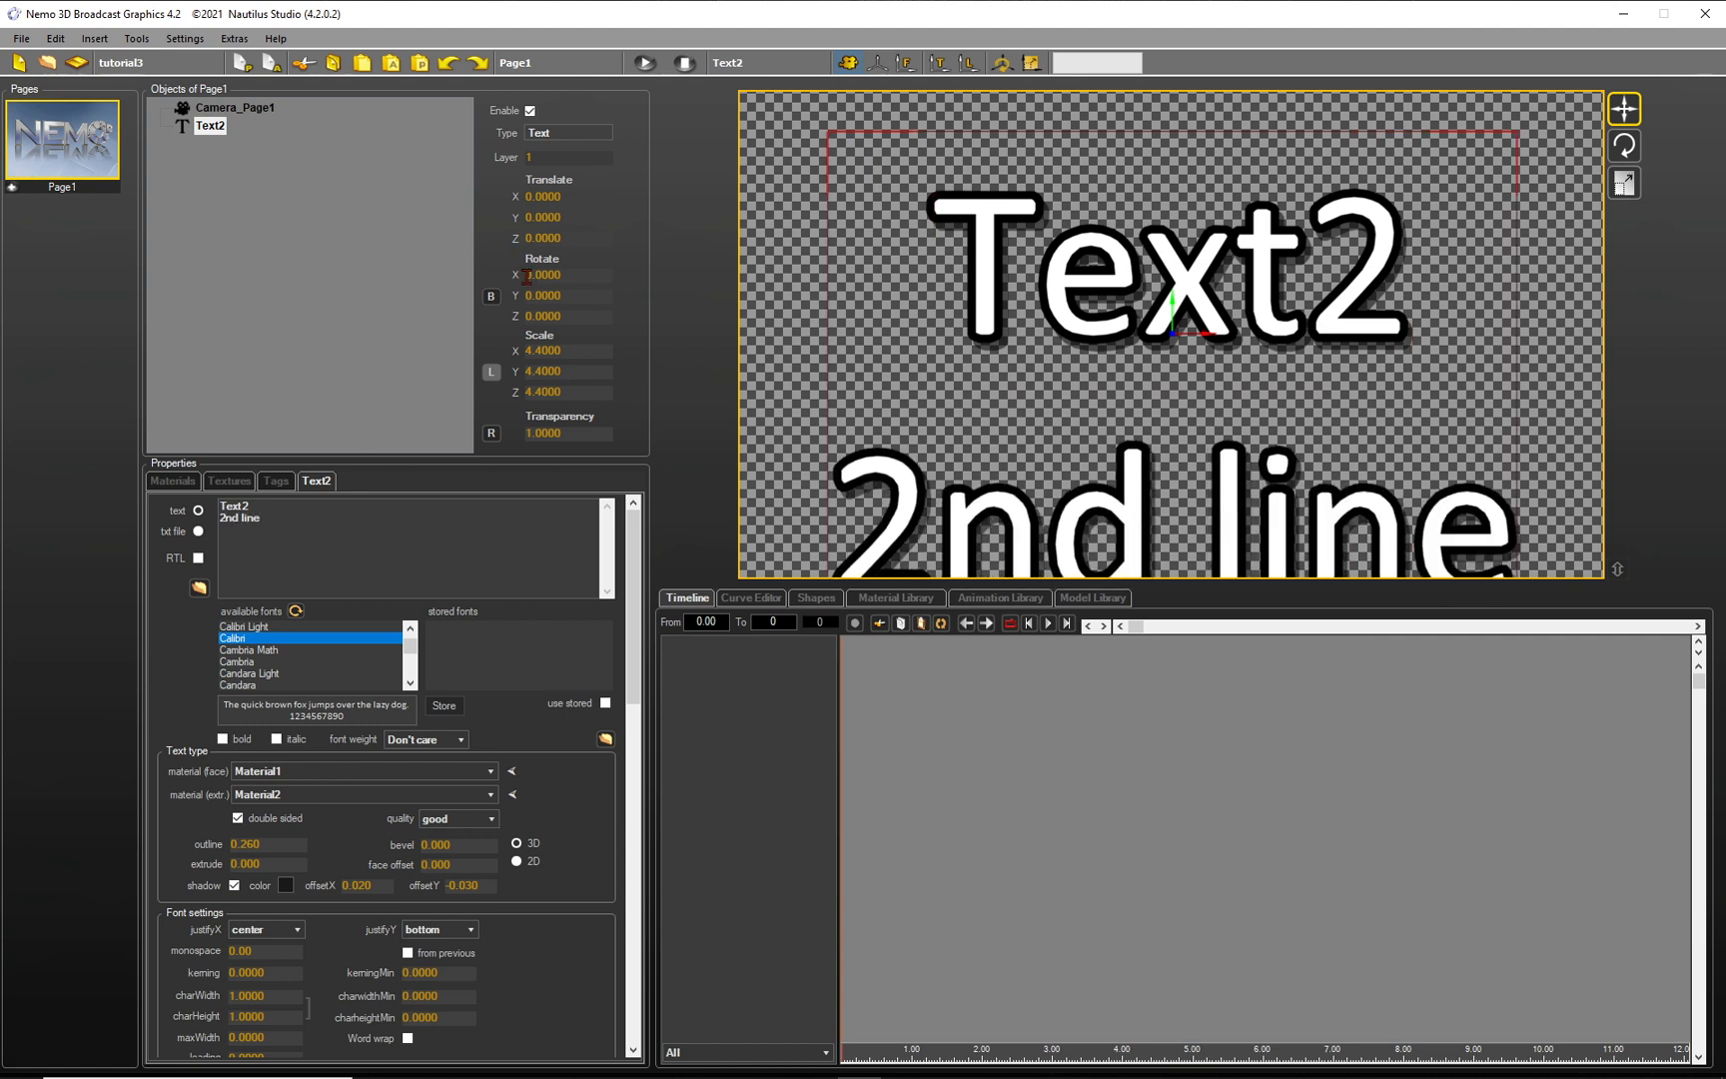
left_click_drag(547, 350, 363, 345)
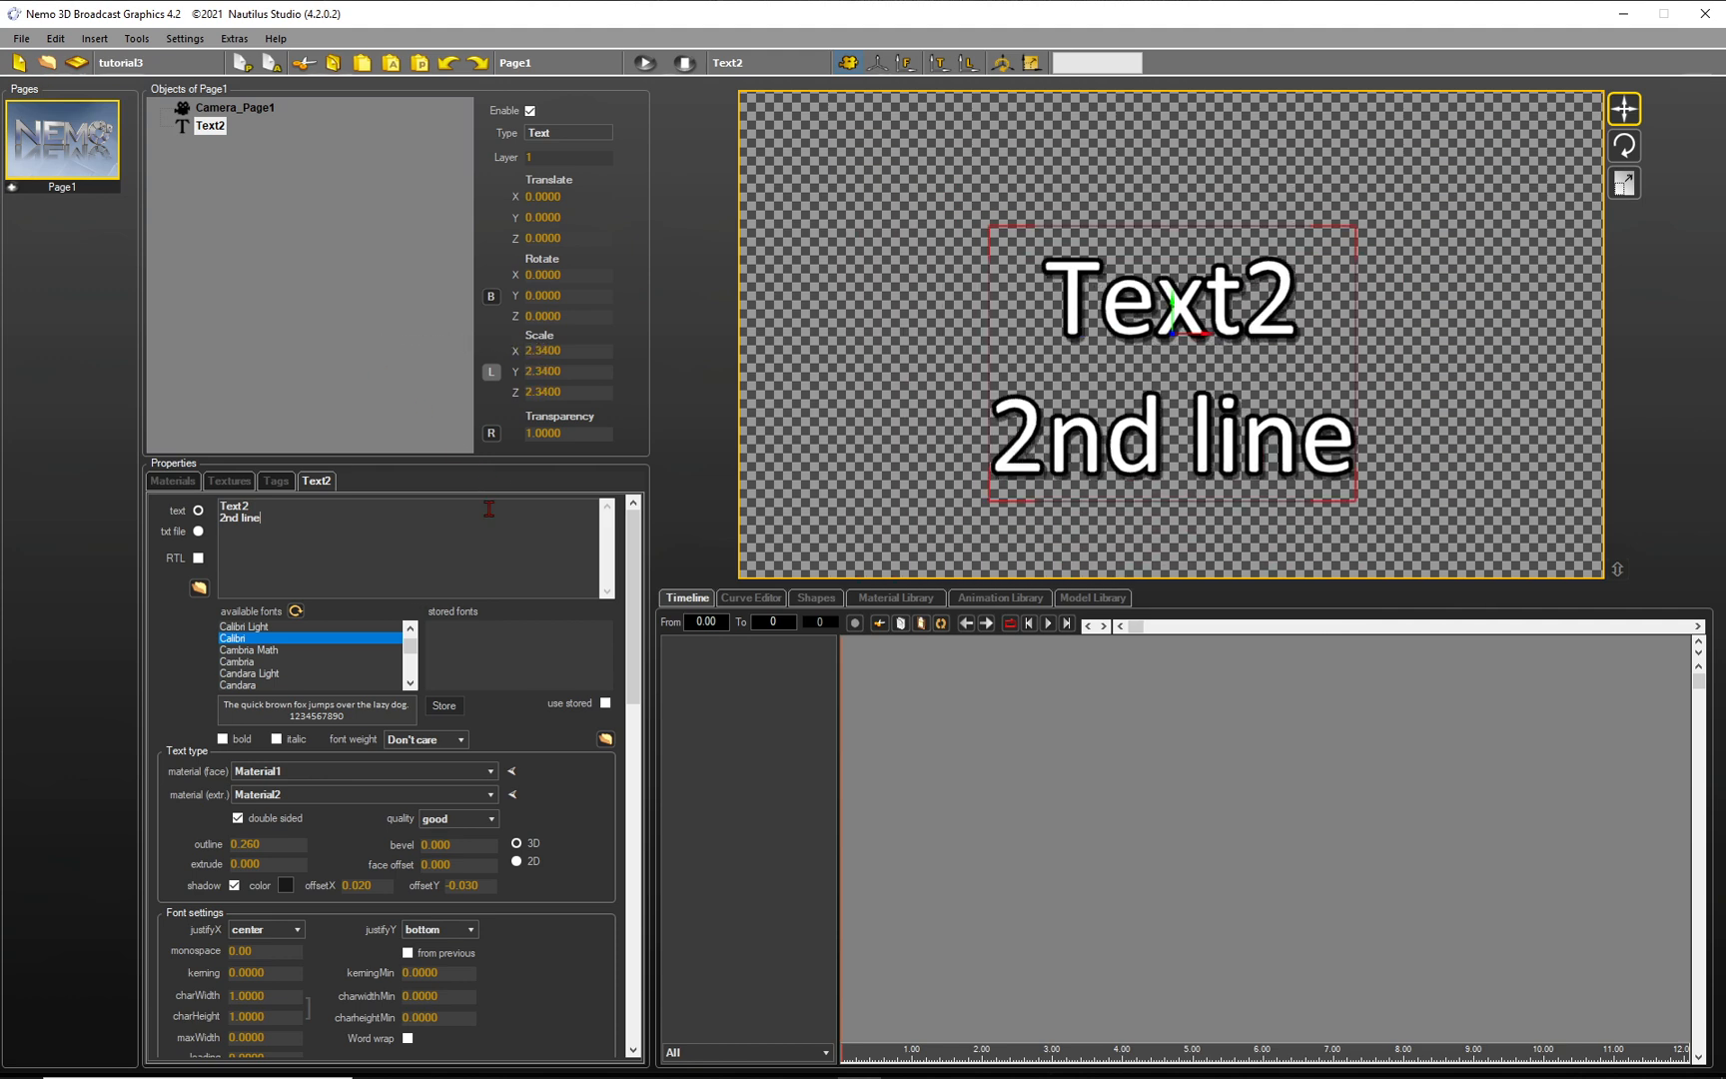
Bring the two text lines closer together by setting the leading to -0.26
scroll(635, 624, "down", 2)
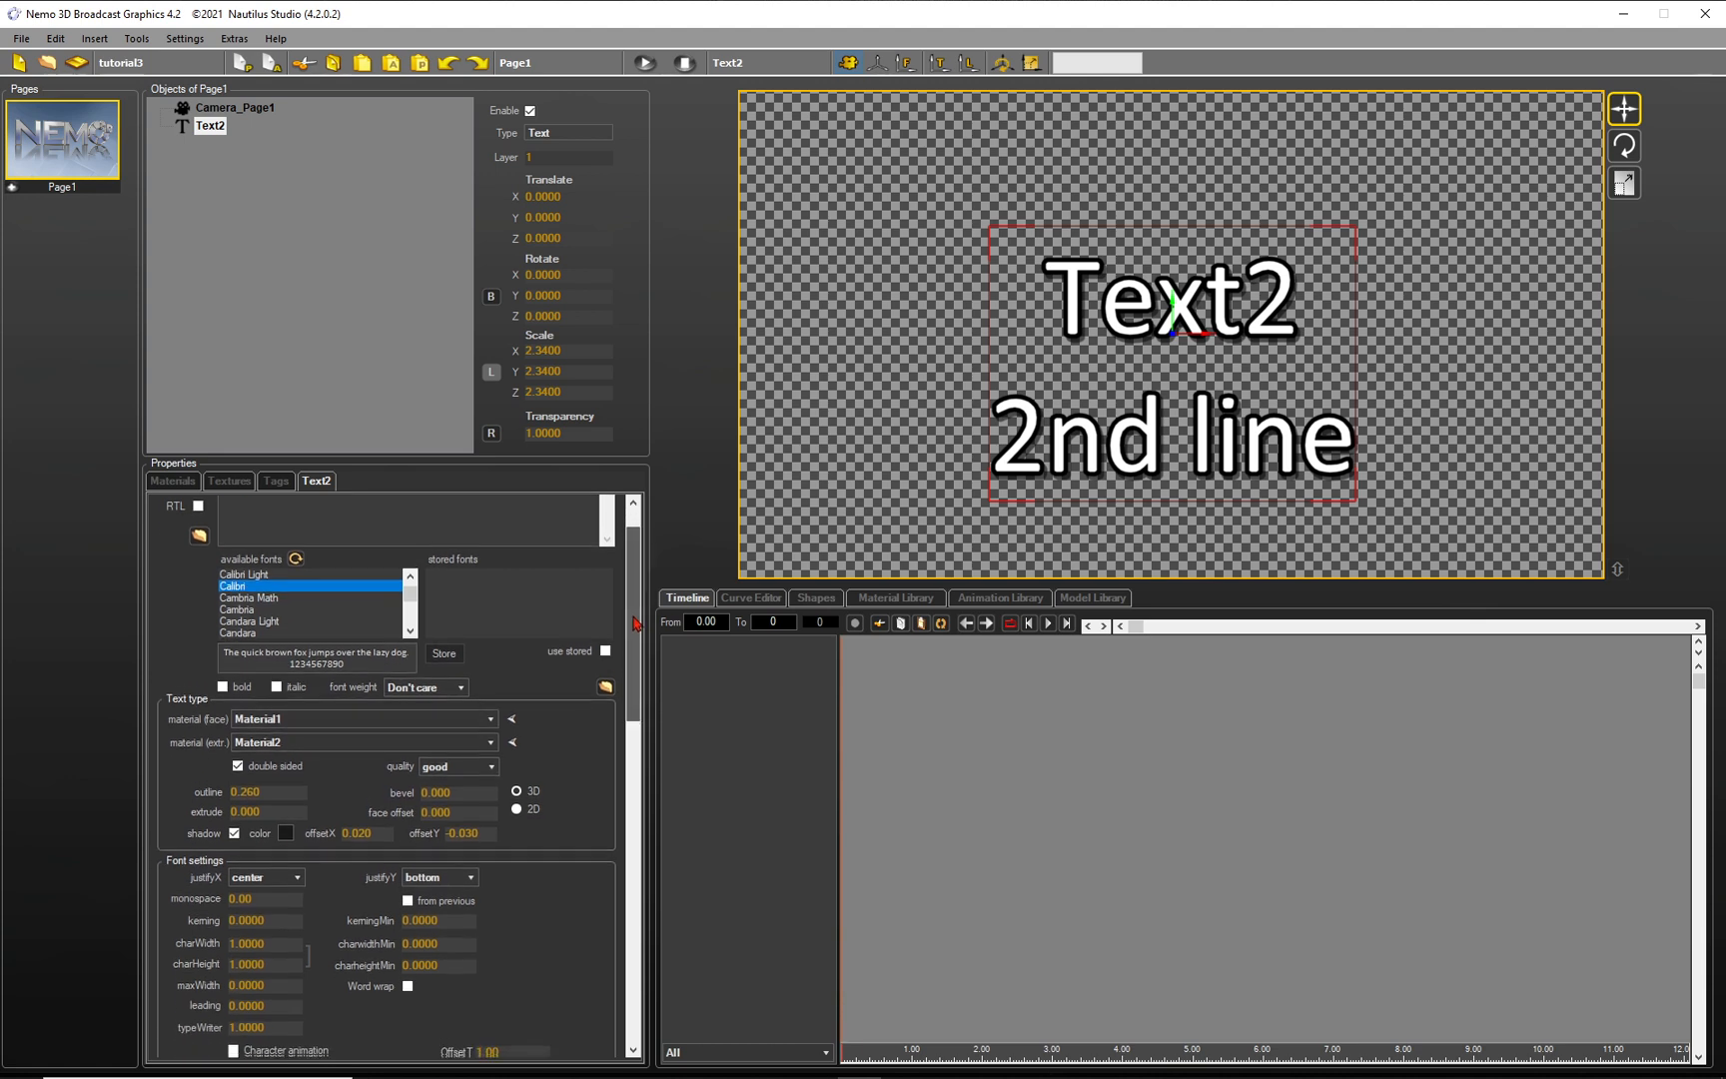
scroll(635, 623, "down", 1)
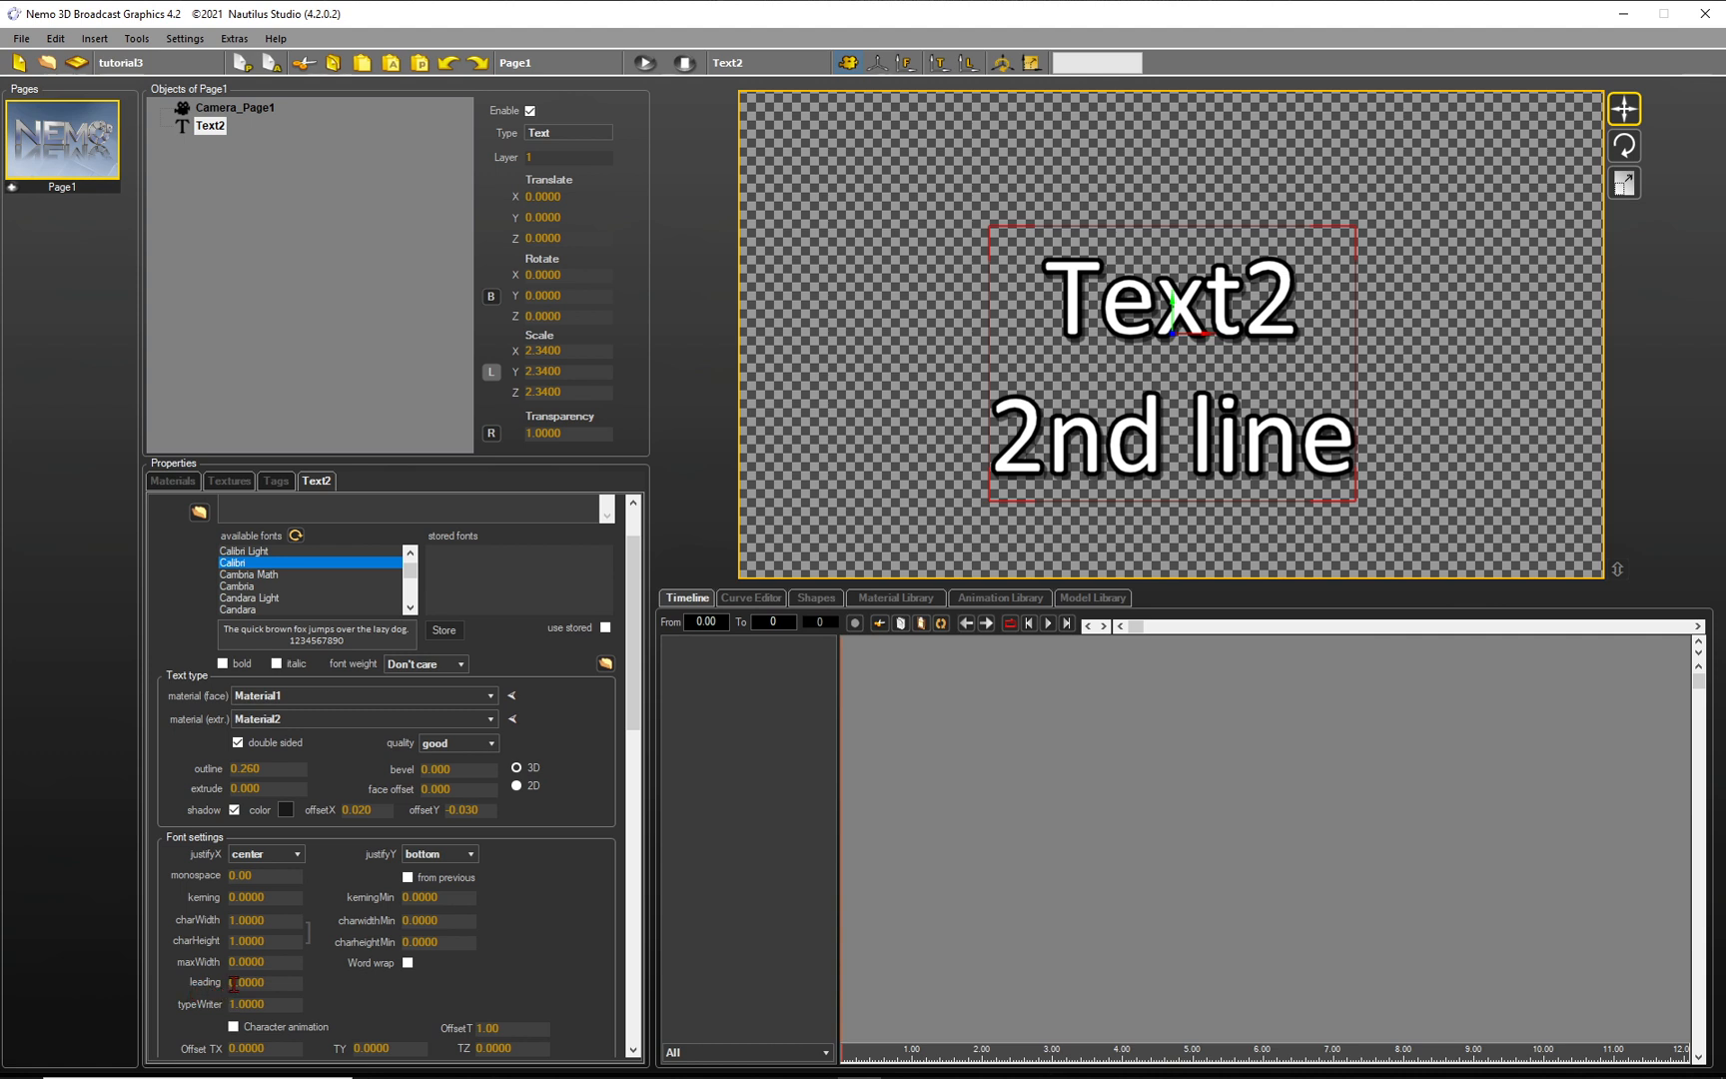
left_click_drag(253, 982, 229, 979)
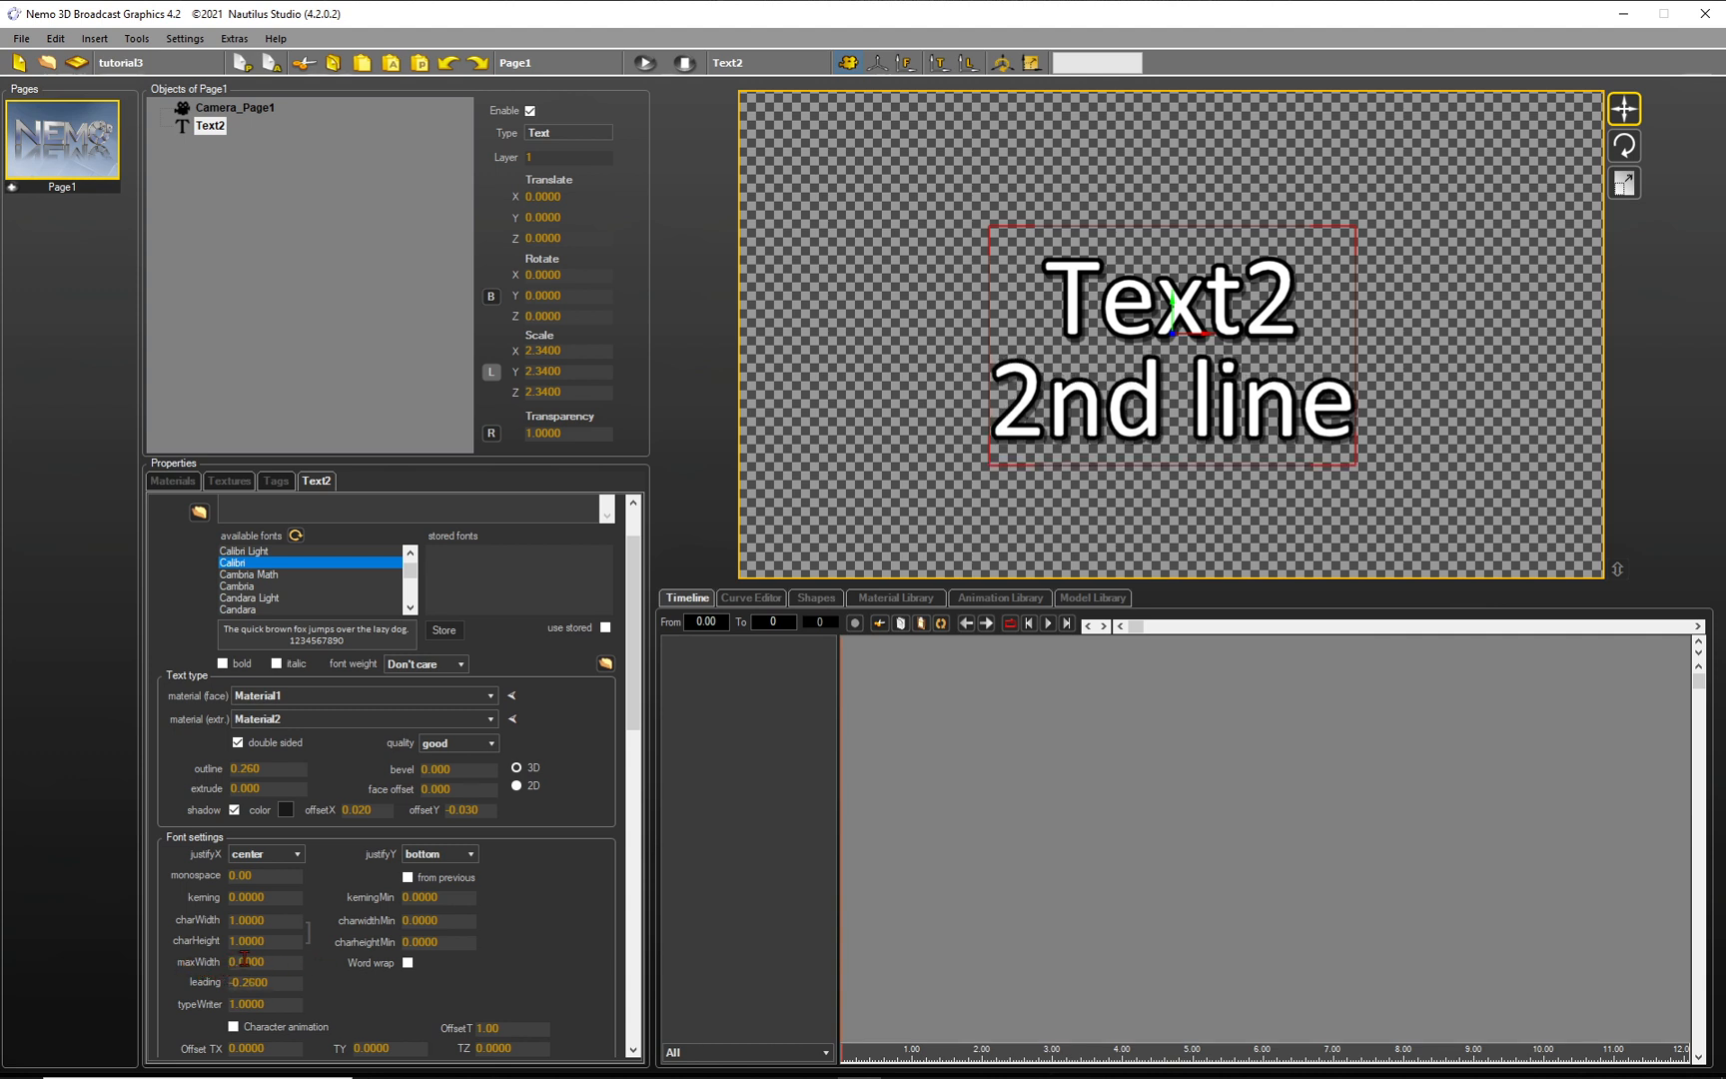
Try limiting the text's maximum width to 4.07 and 4.13, and set it back to 0
left_click_drag(245, 959, 612, 999)
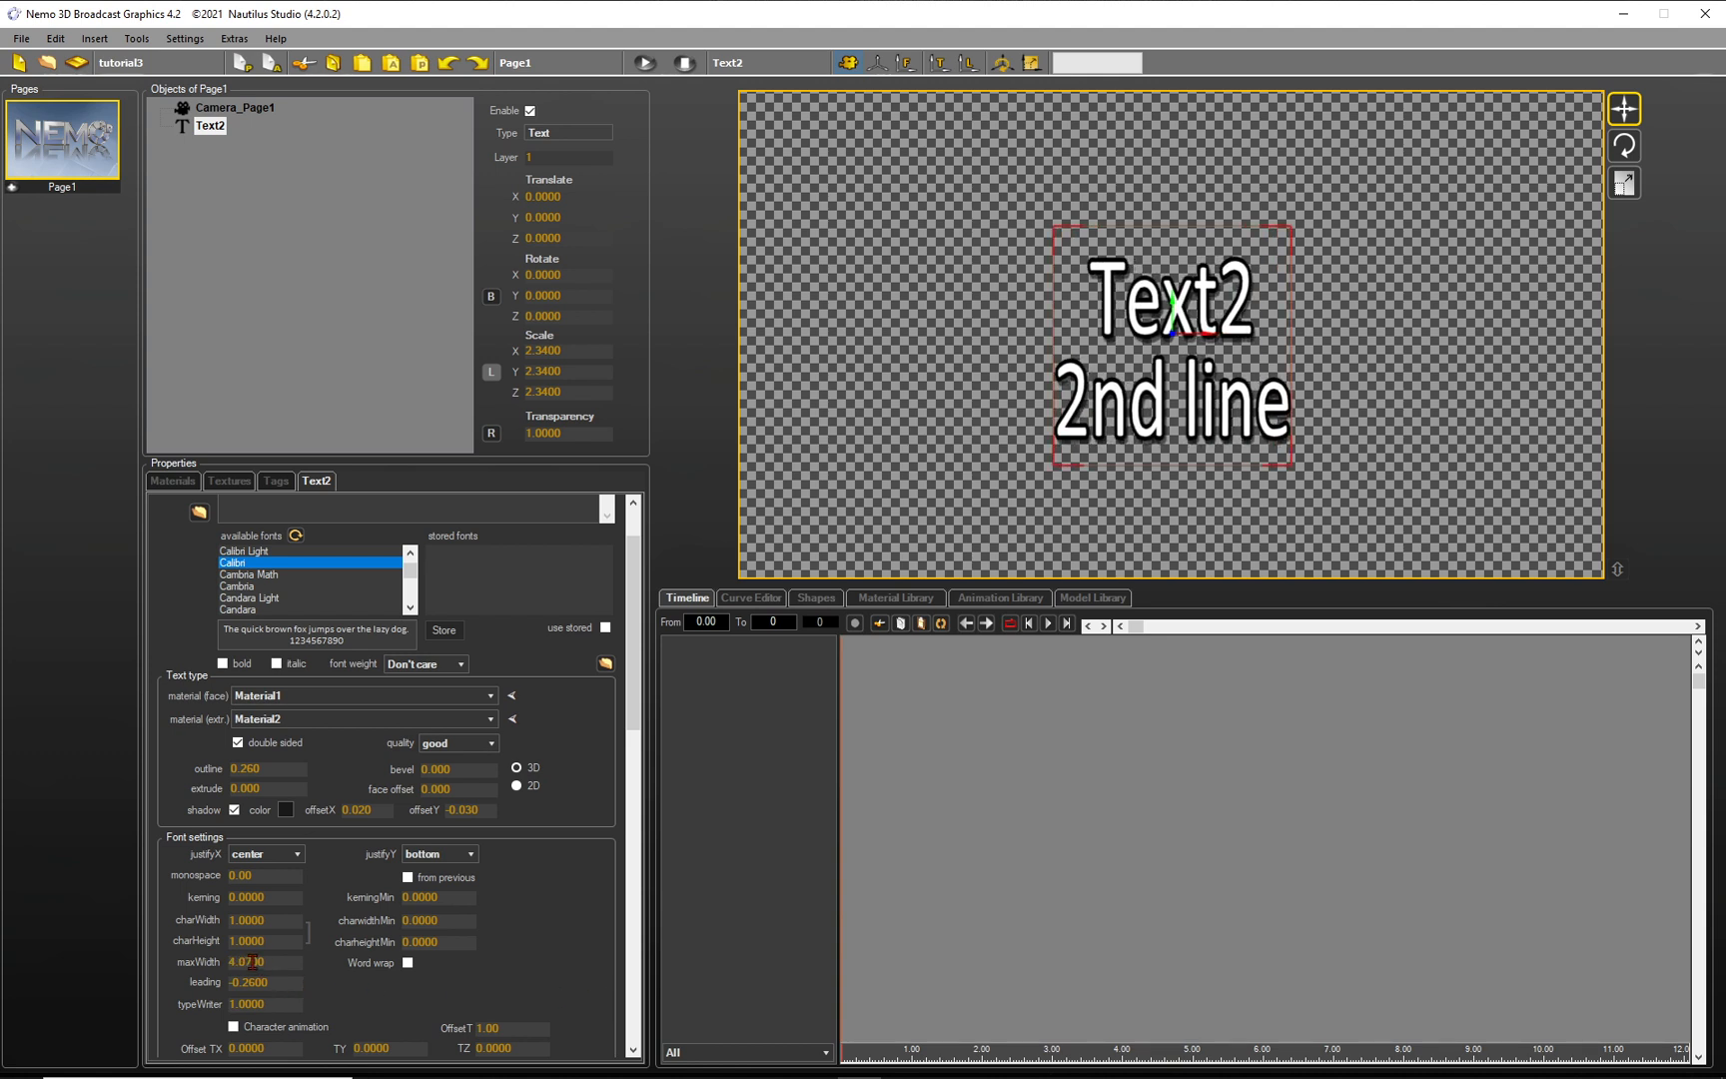
left_click_drag(253, 962, 259, 961)
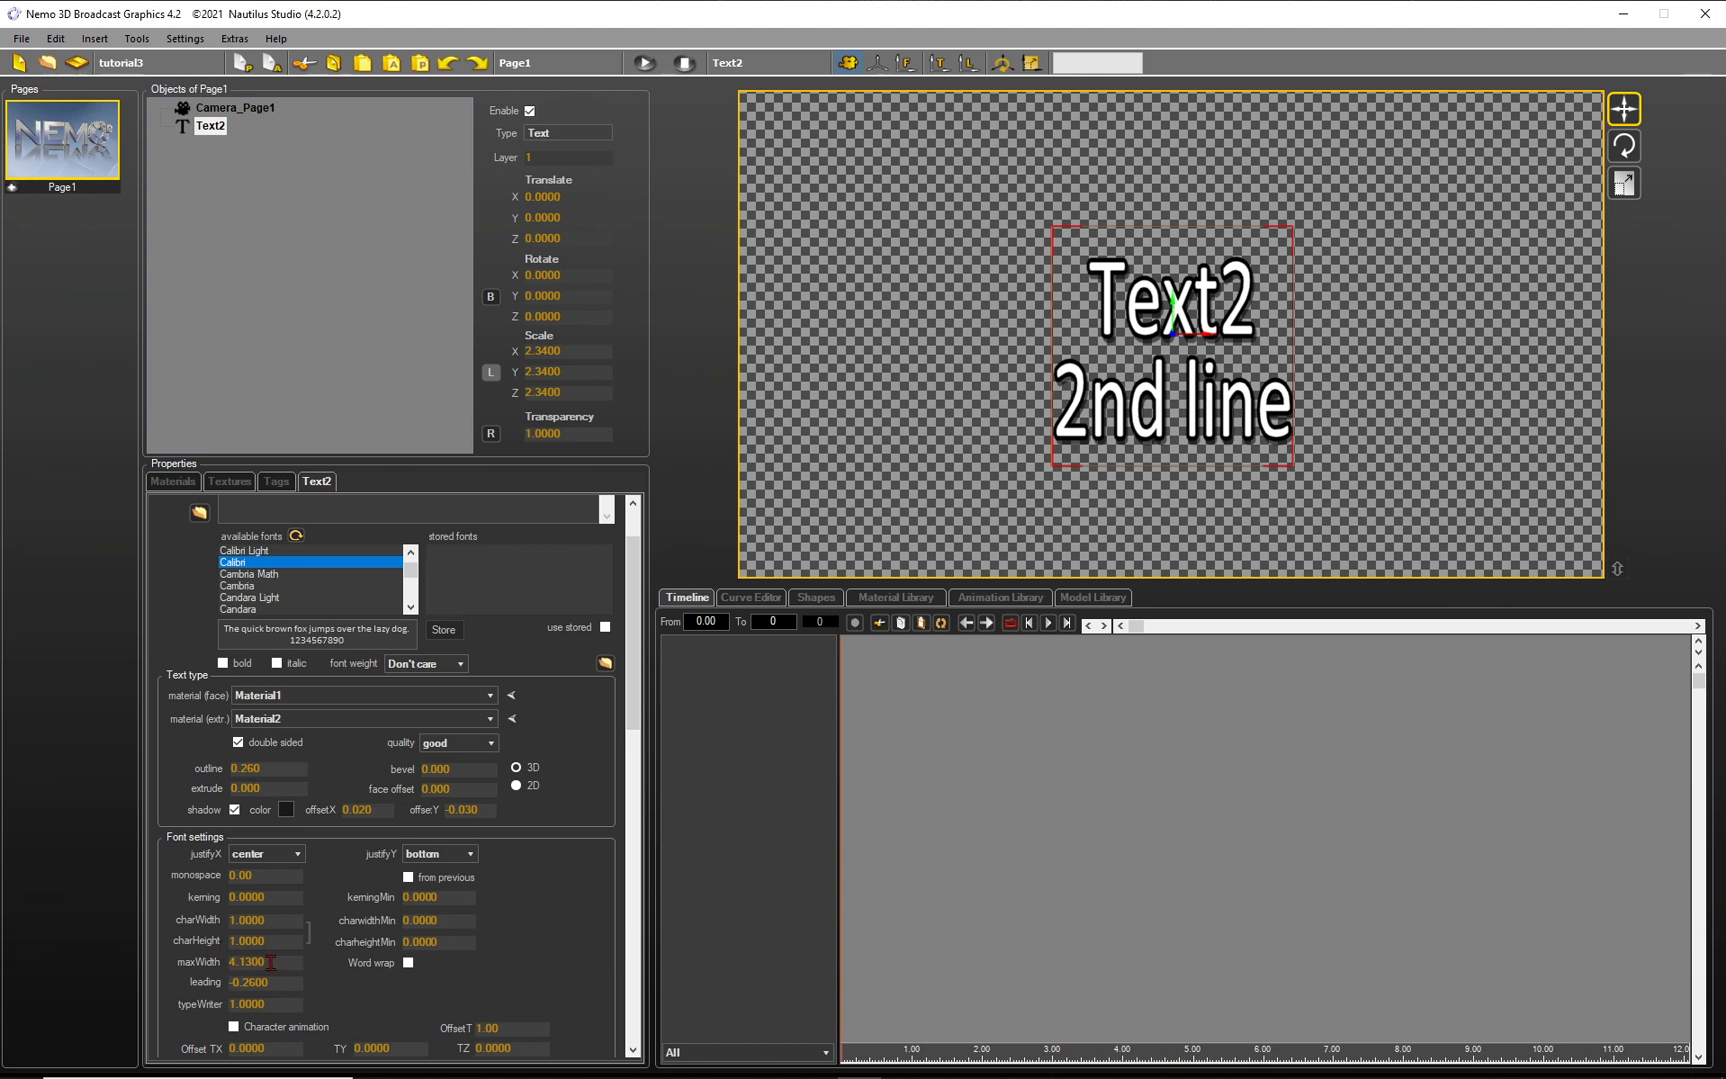
left_click_drag(269, 962, 220, 966)
type("0")
key("Return")
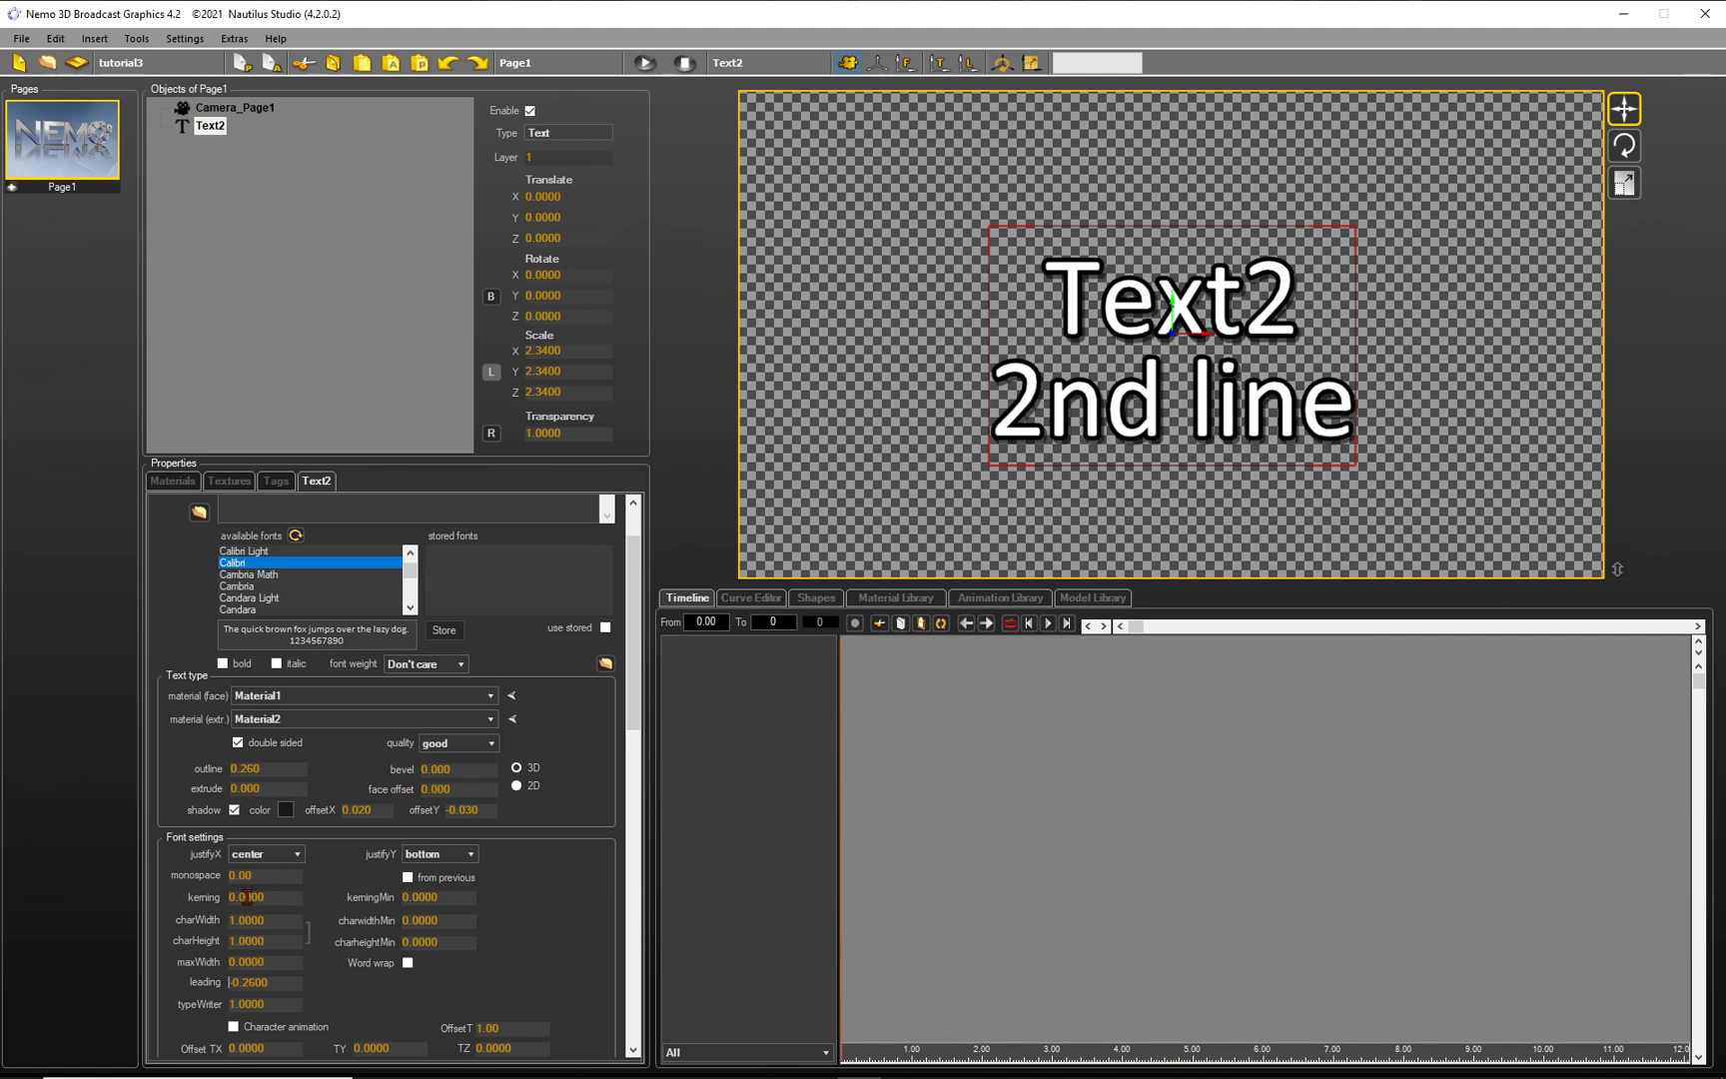
Try spacing the characters apart with a kerning of 0.3, and set the kerning back to 0
mouse_move(246, 896)
left_mouse_down()
mouse_move(312, 896)
mouse_move(274, 896)
left_mouse_up()
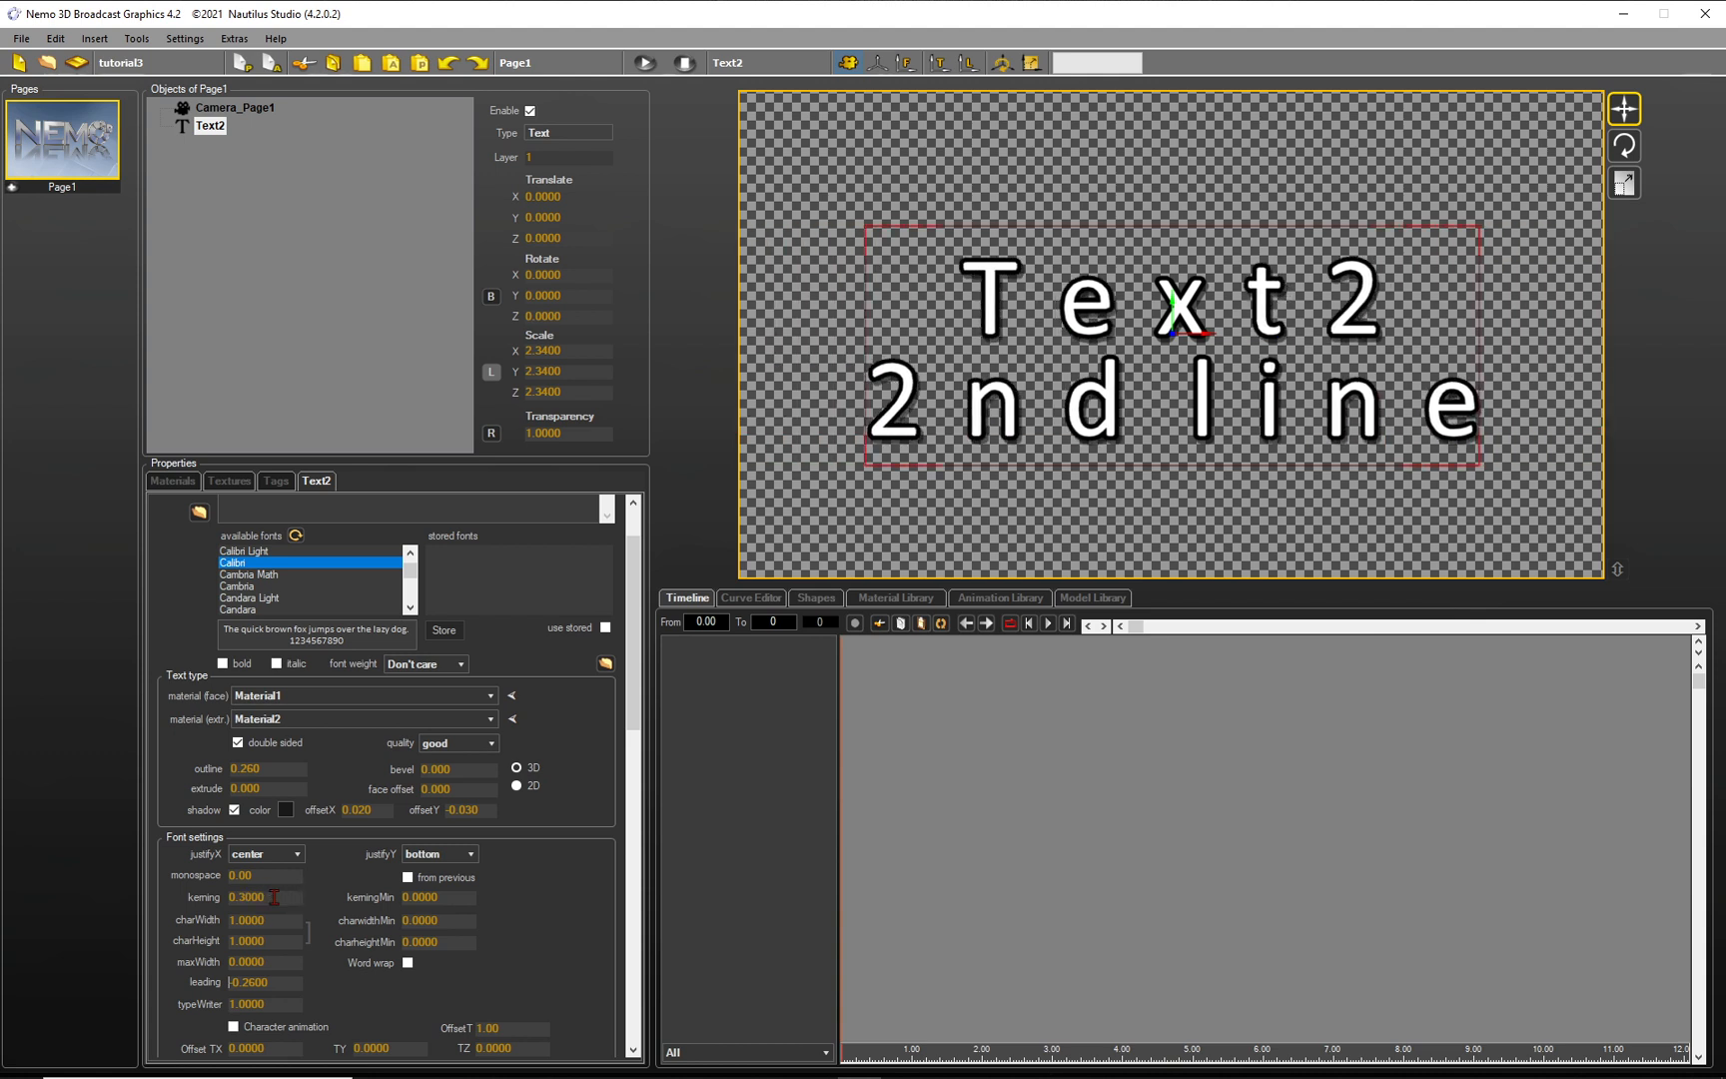
double_click(272, 896)
type("0")
key("Tab")
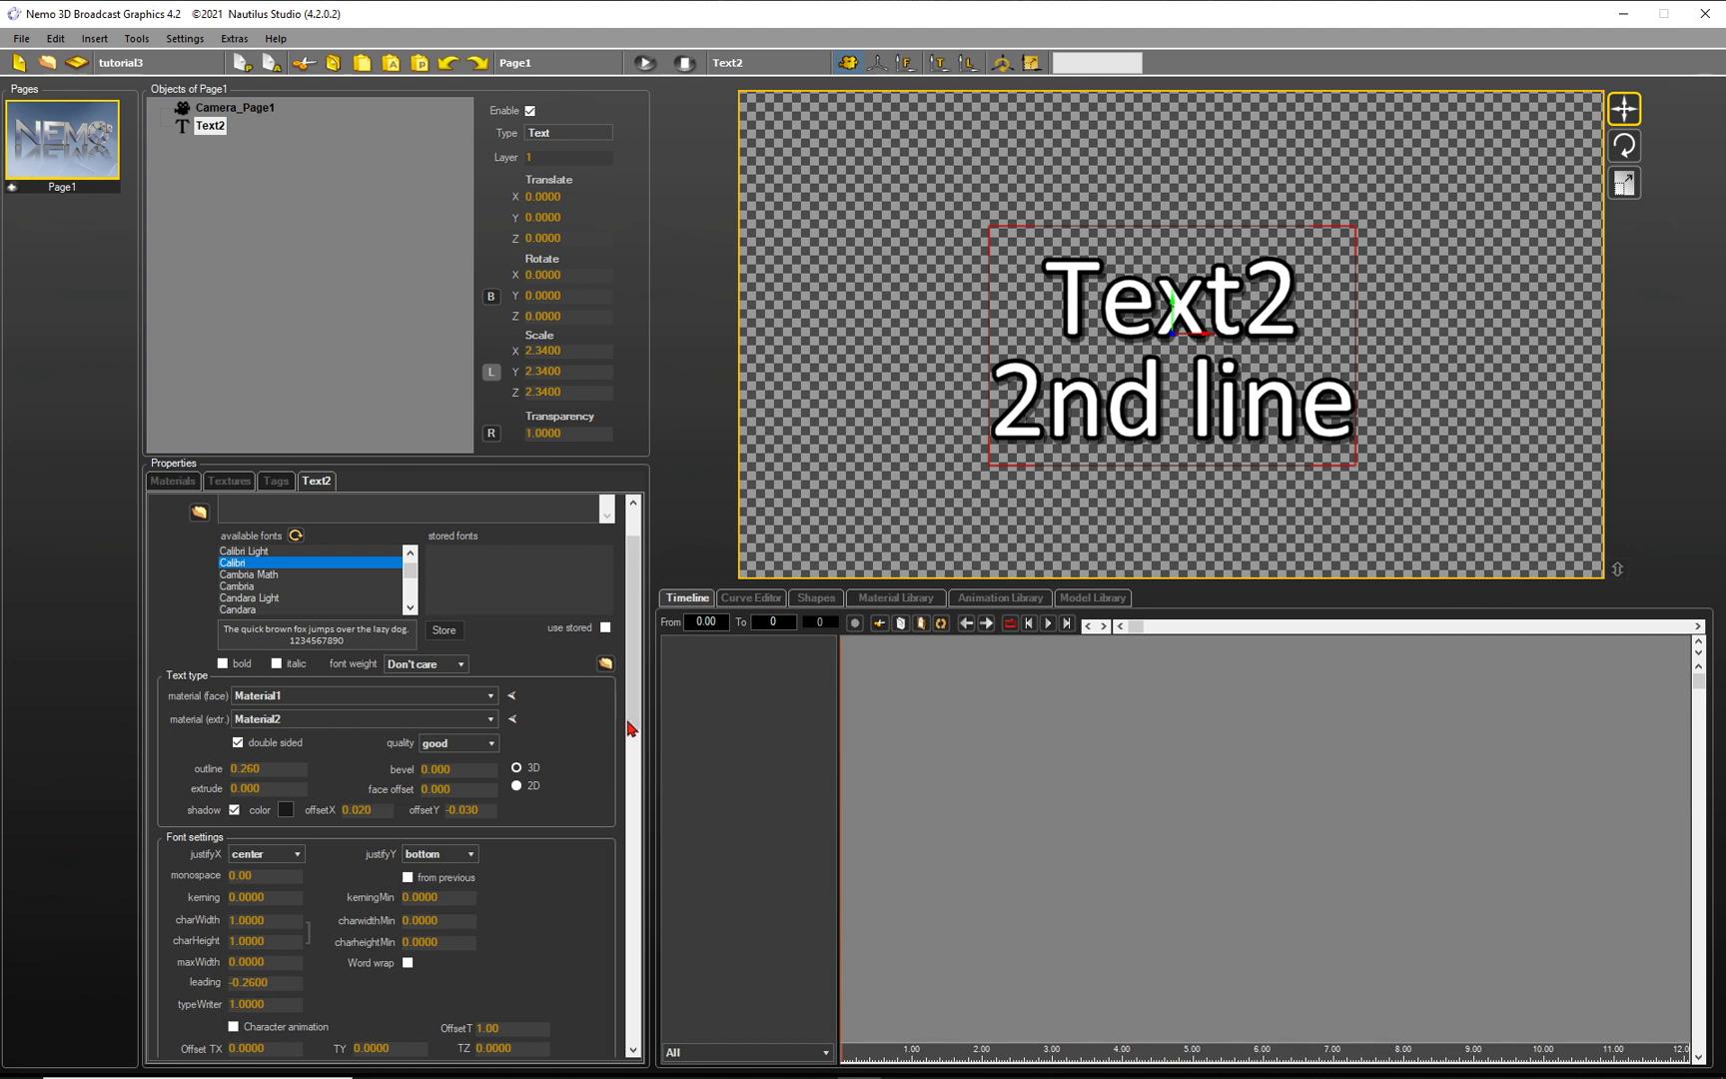
Try monospacing the characters with a value of 0.5, and set monospace back to 0
scroll(633, 743, "down", 1)
scroll(632, 743, "down", 1)
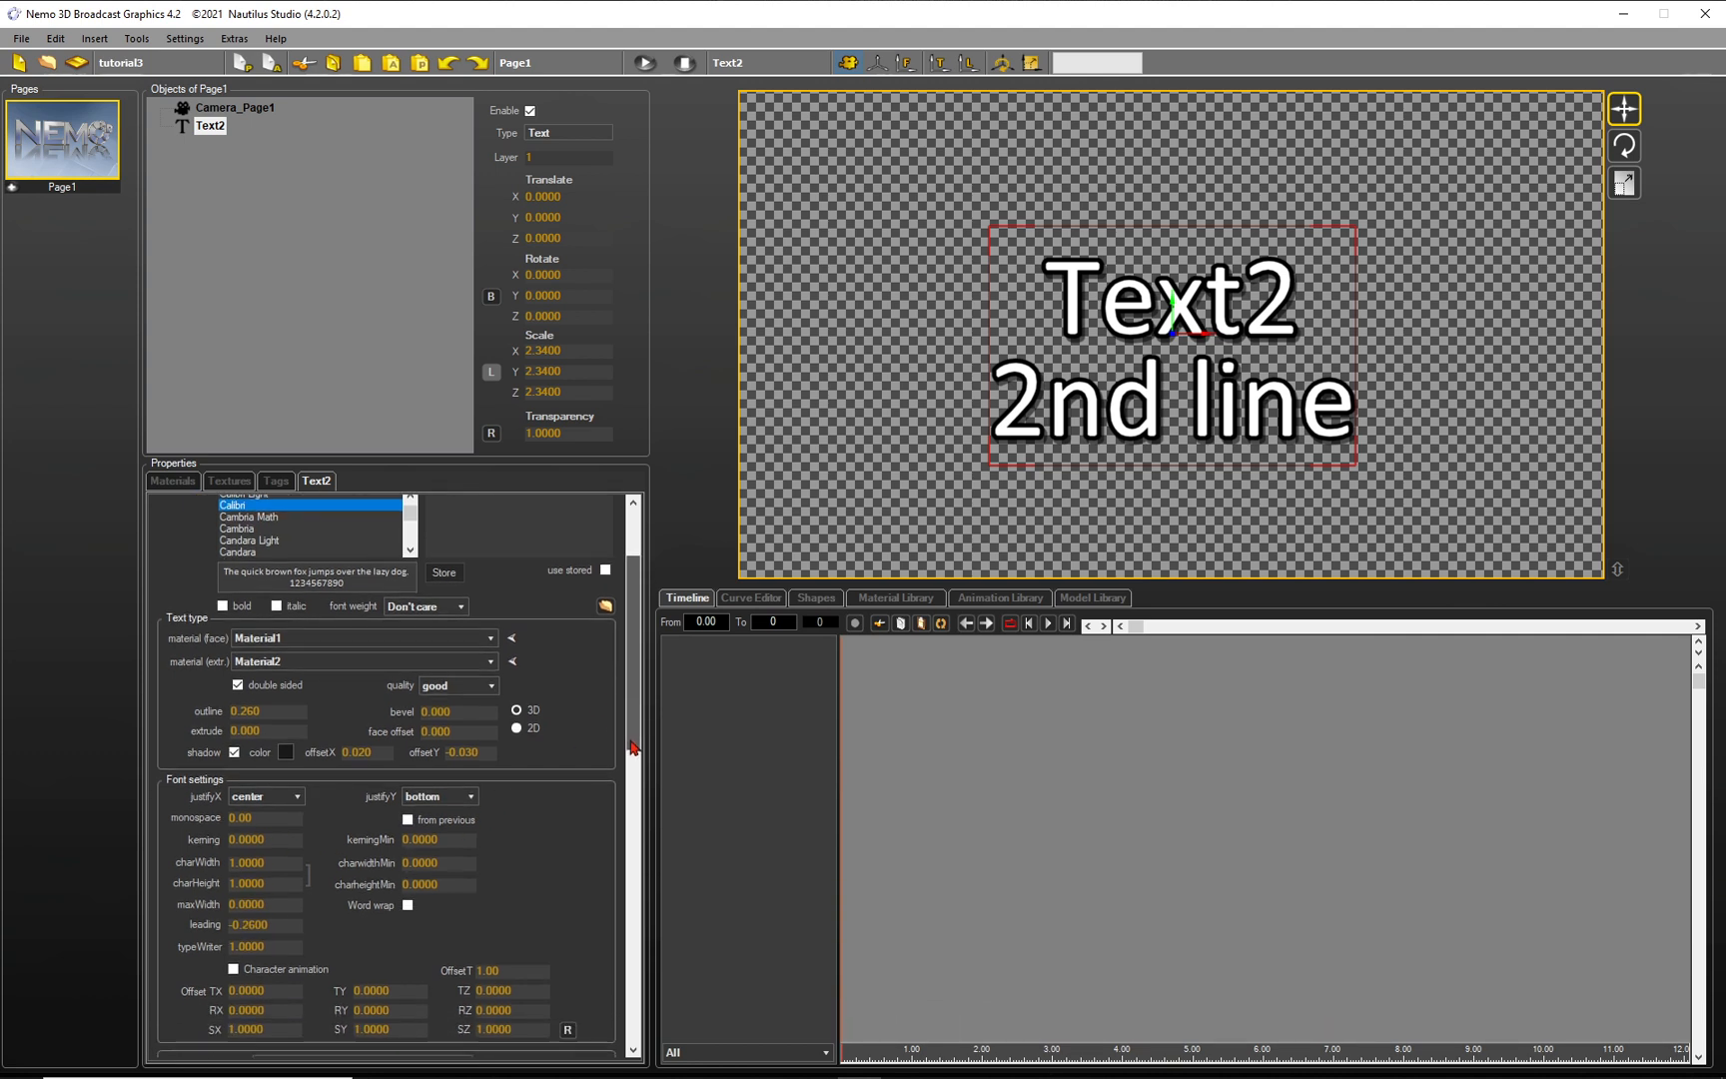
left_click(245, 817)
scroll(246, 819, "up", 3)
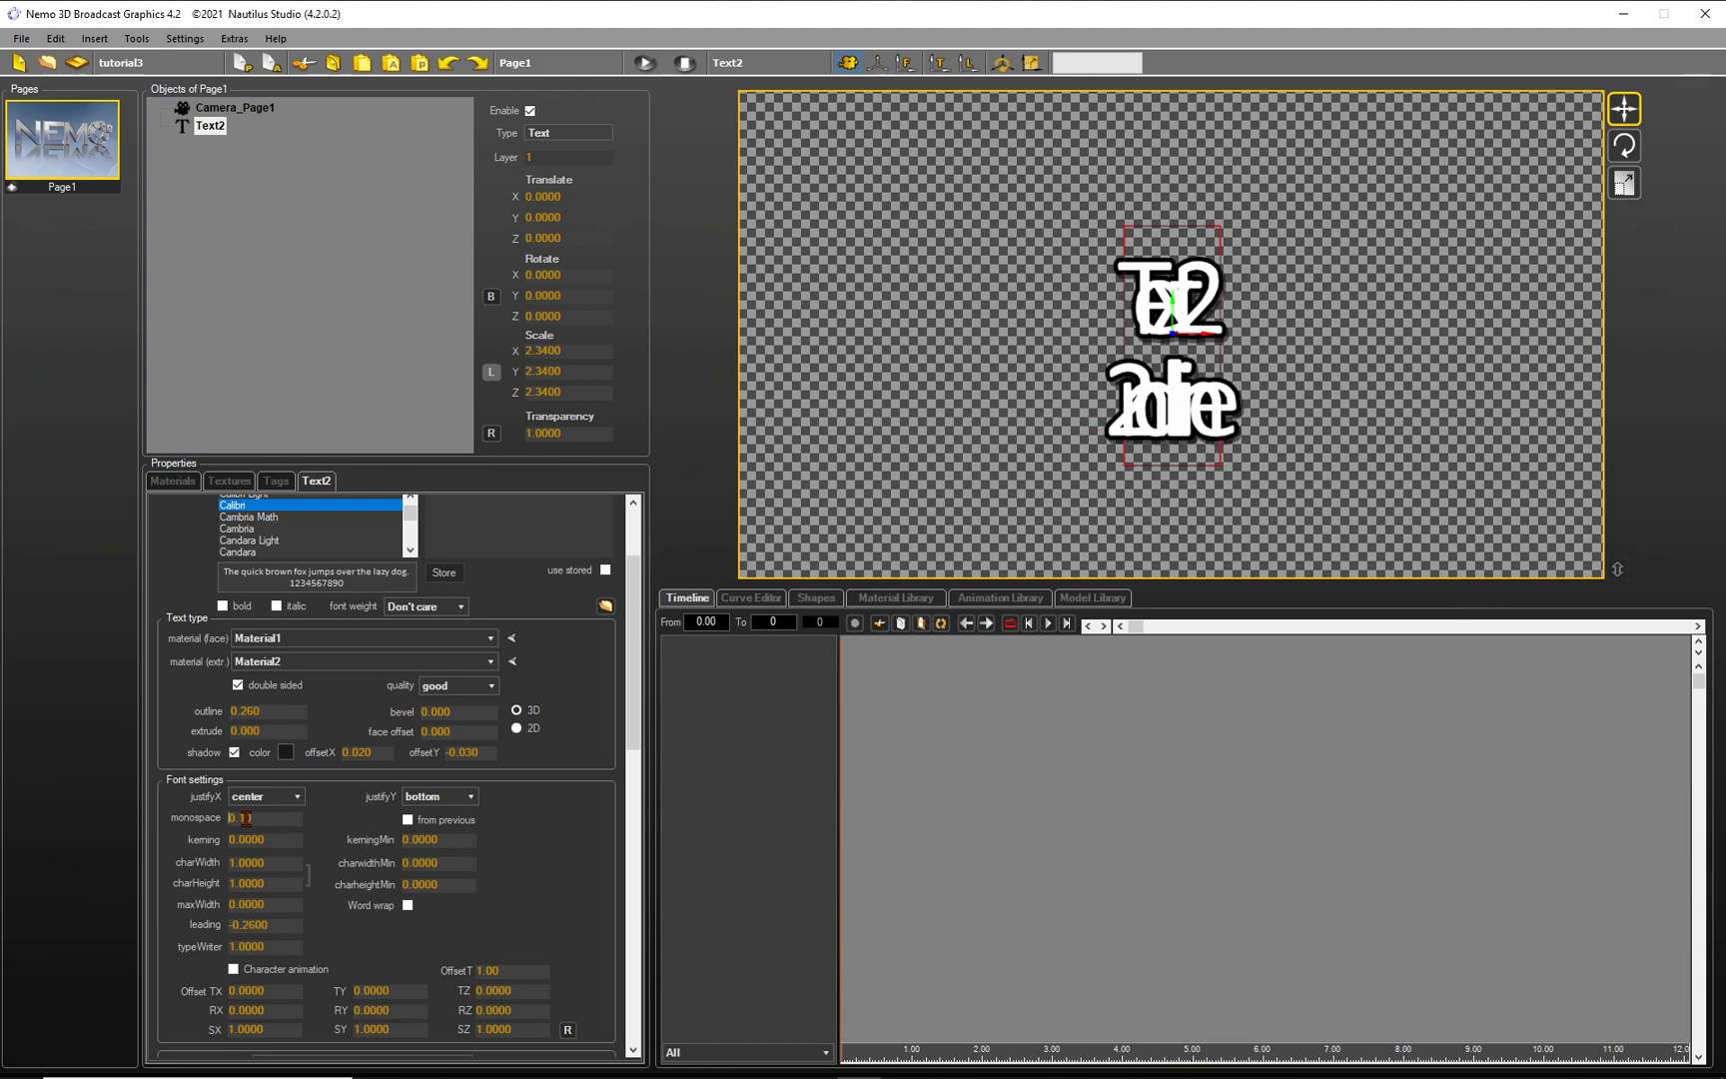
scroll(246, 817, "up", 2)
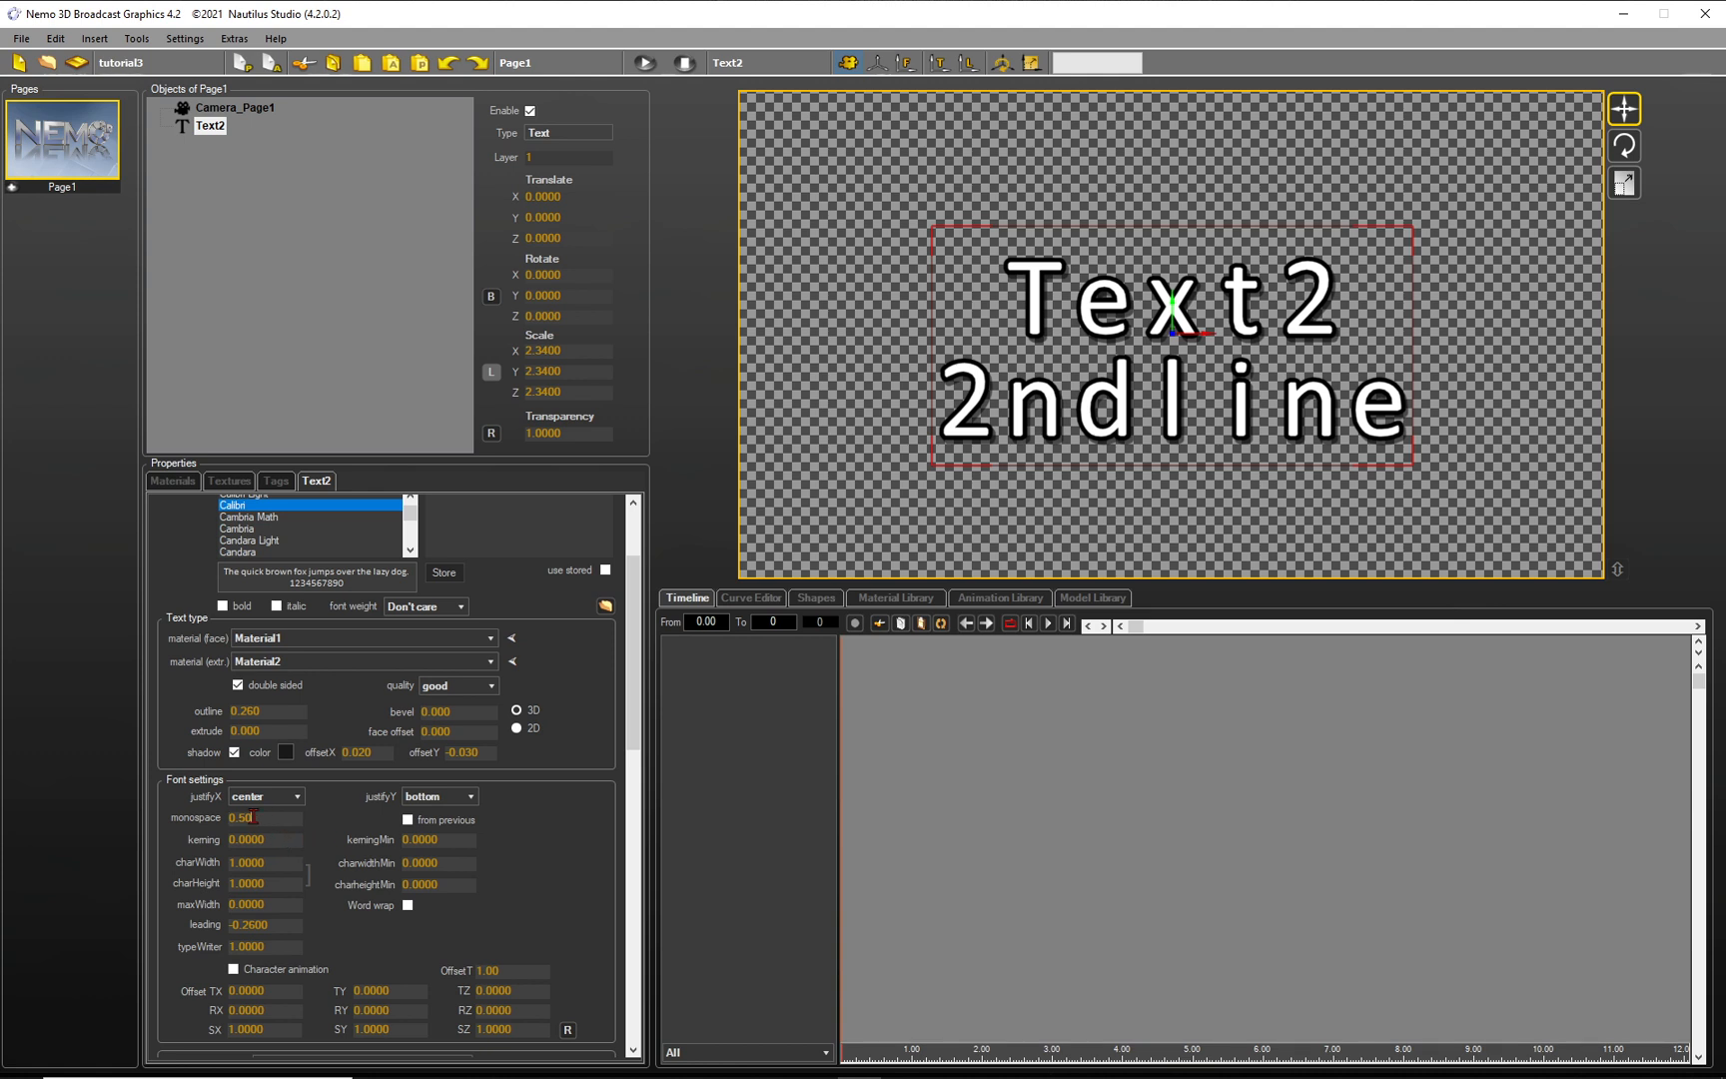
left_click_drag(253, 817, 223, 817)
type("0")
key("Return")
Turn on a Material1 background behind the text, with a left offset of 0.06 and a right offset of 0.1
scroll(629, 789, "down", 3)
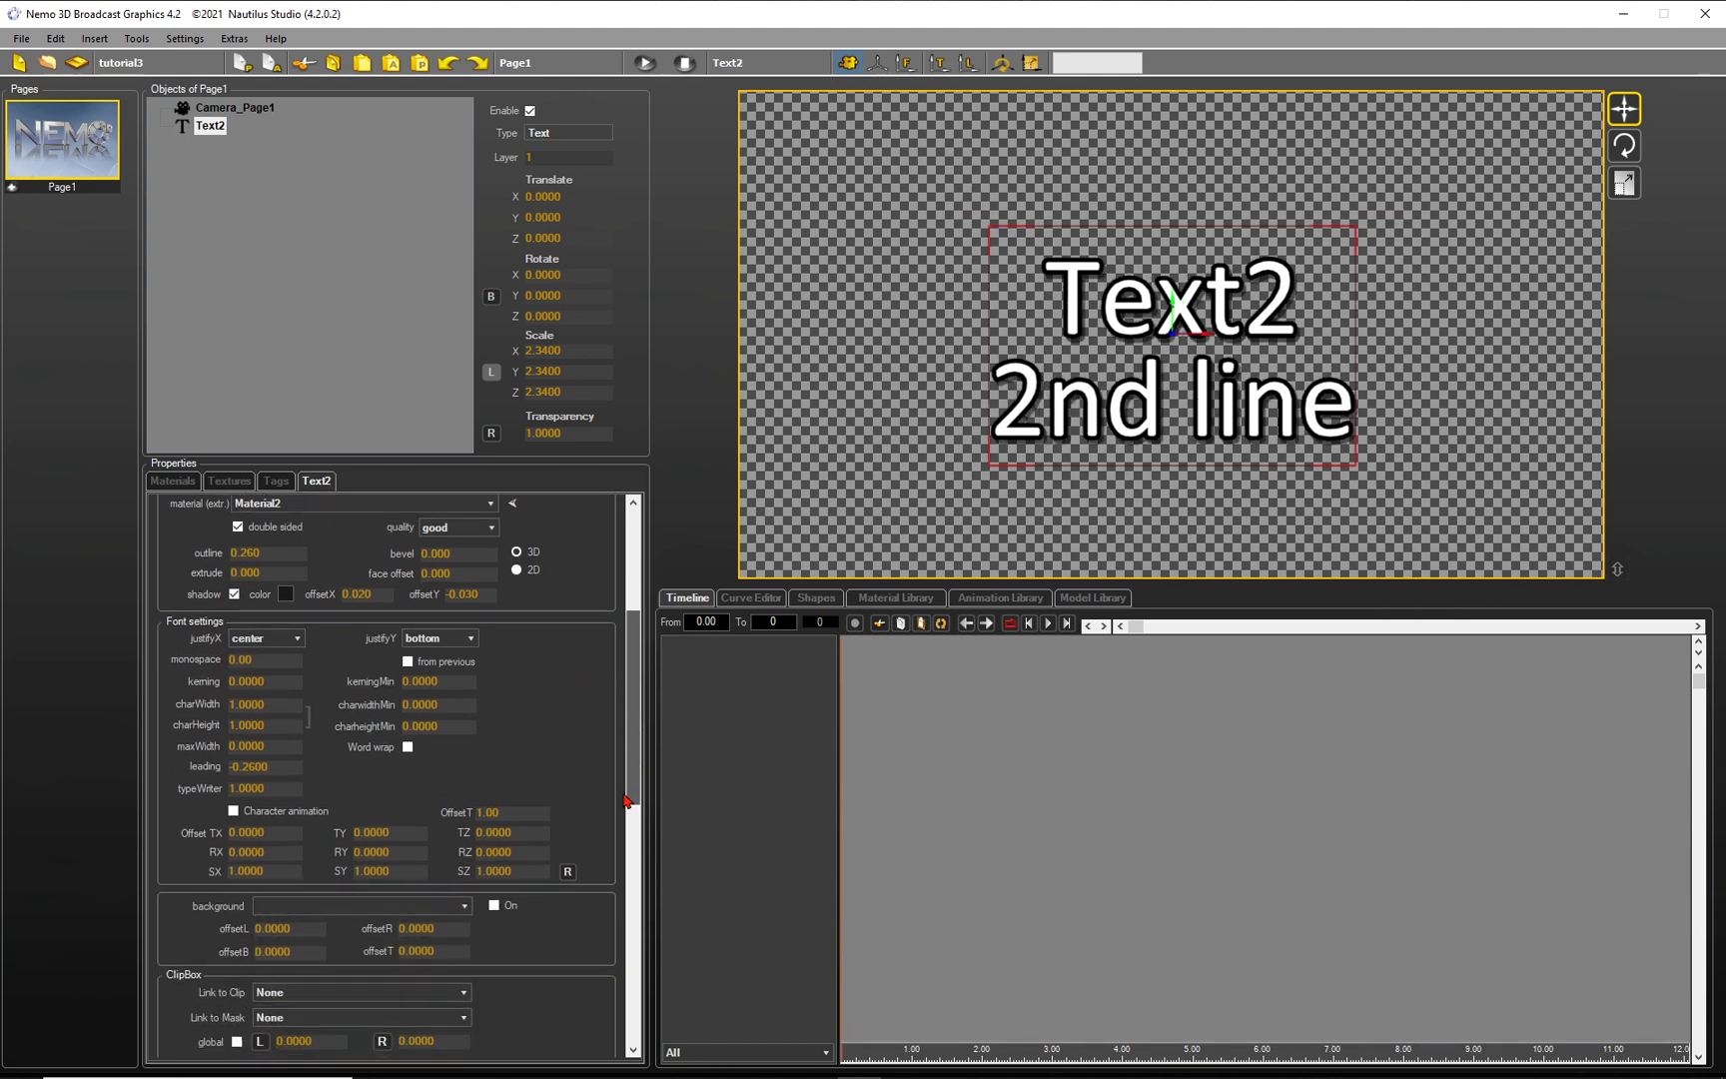
scroll(627, 799, "down", 3)
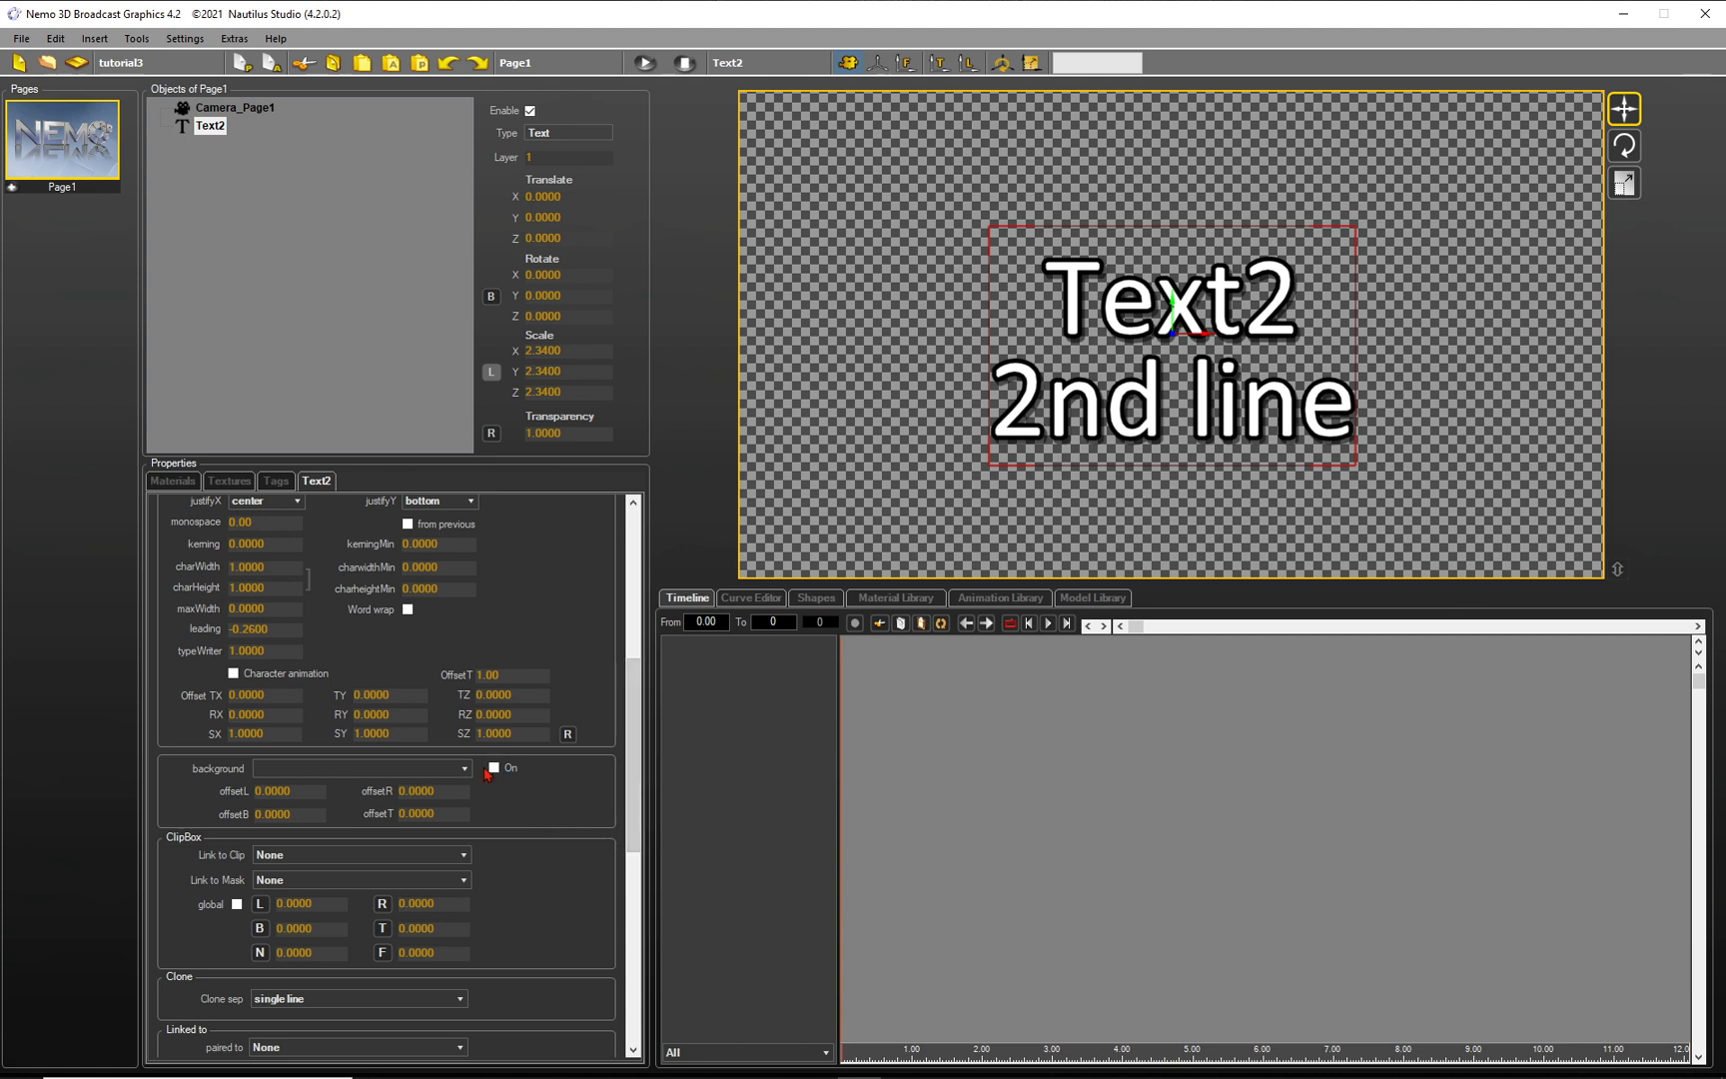
left_click(464, 768)
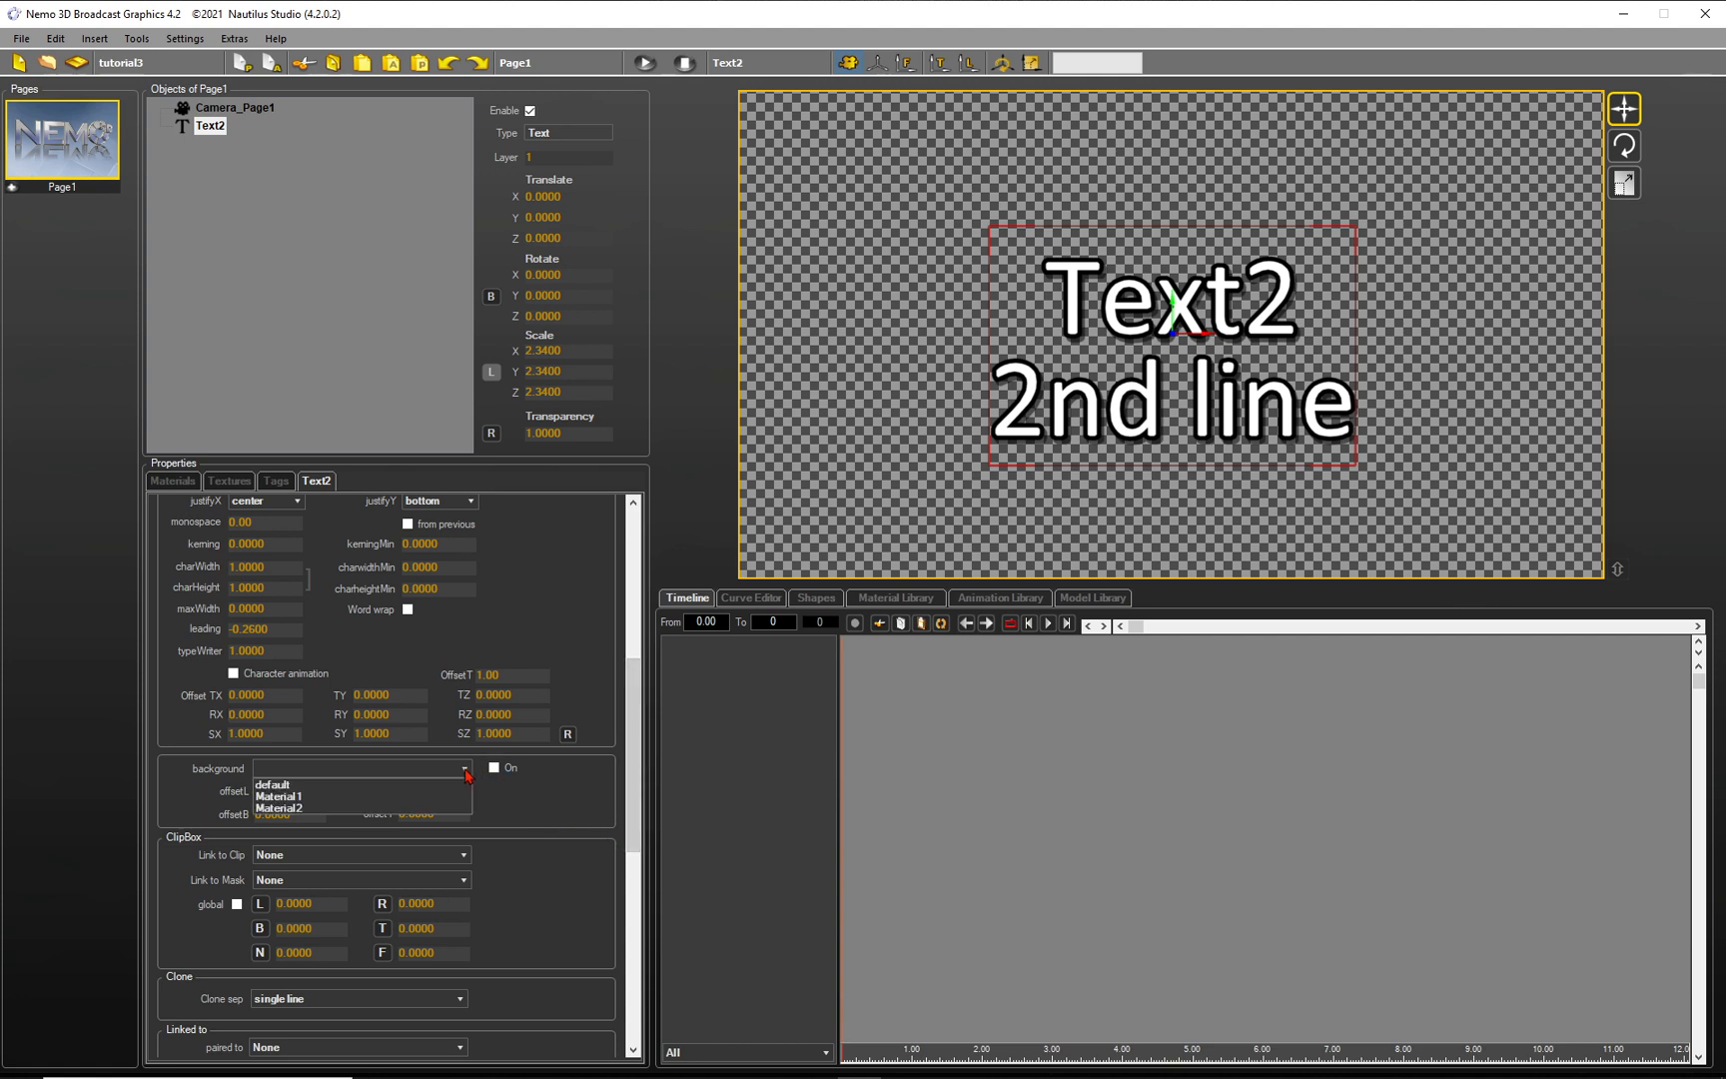
left_click(288, 797)
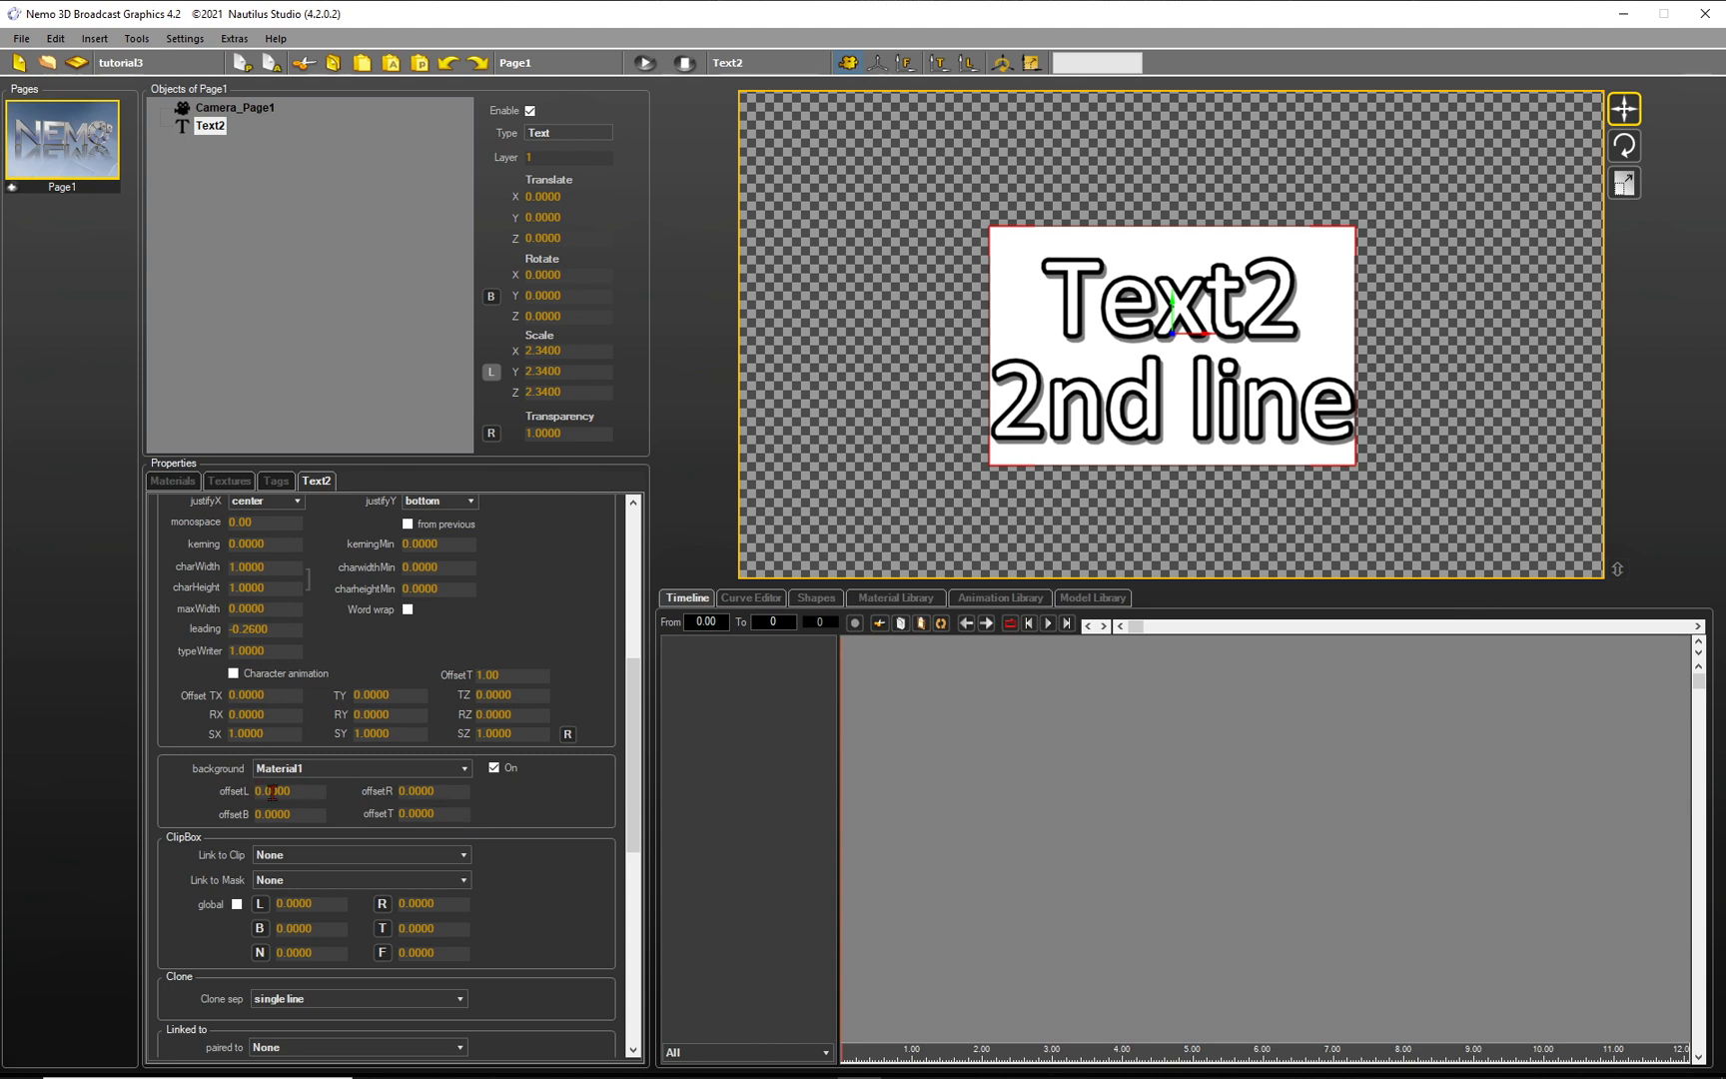
scroll(271, 791, "up", 6)
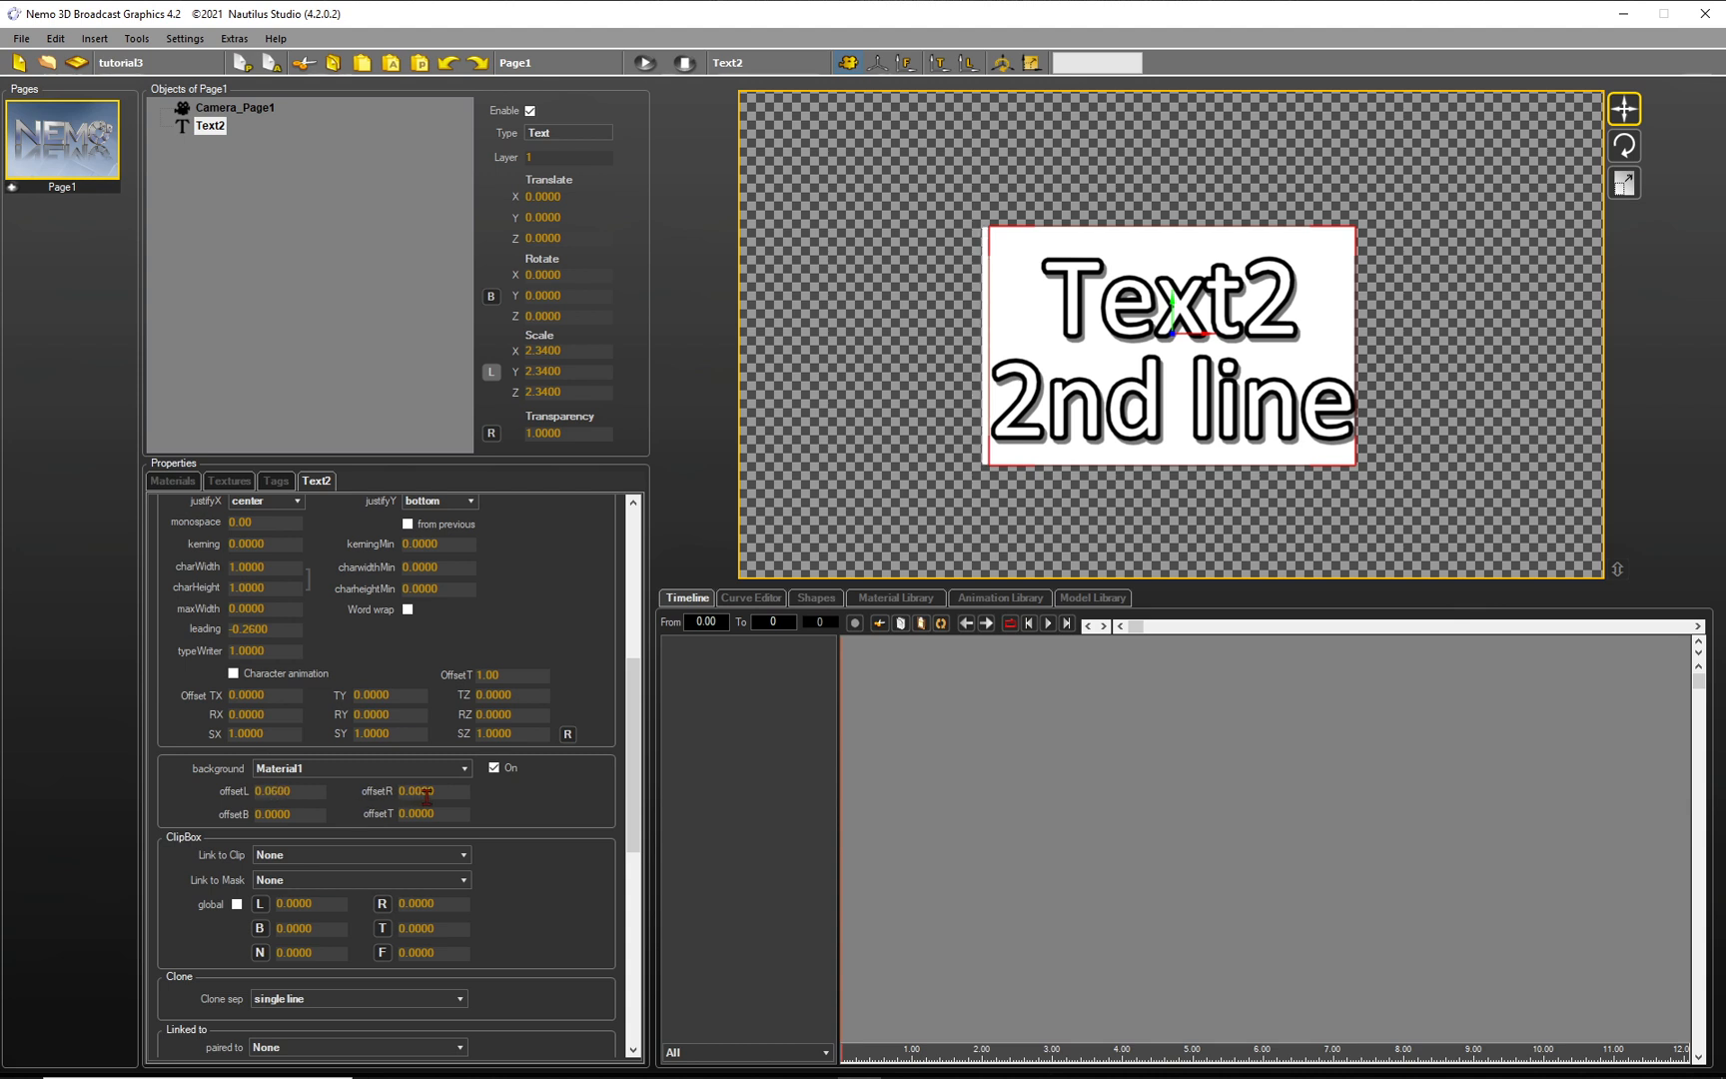
scroll(425, 791, "up", 10)
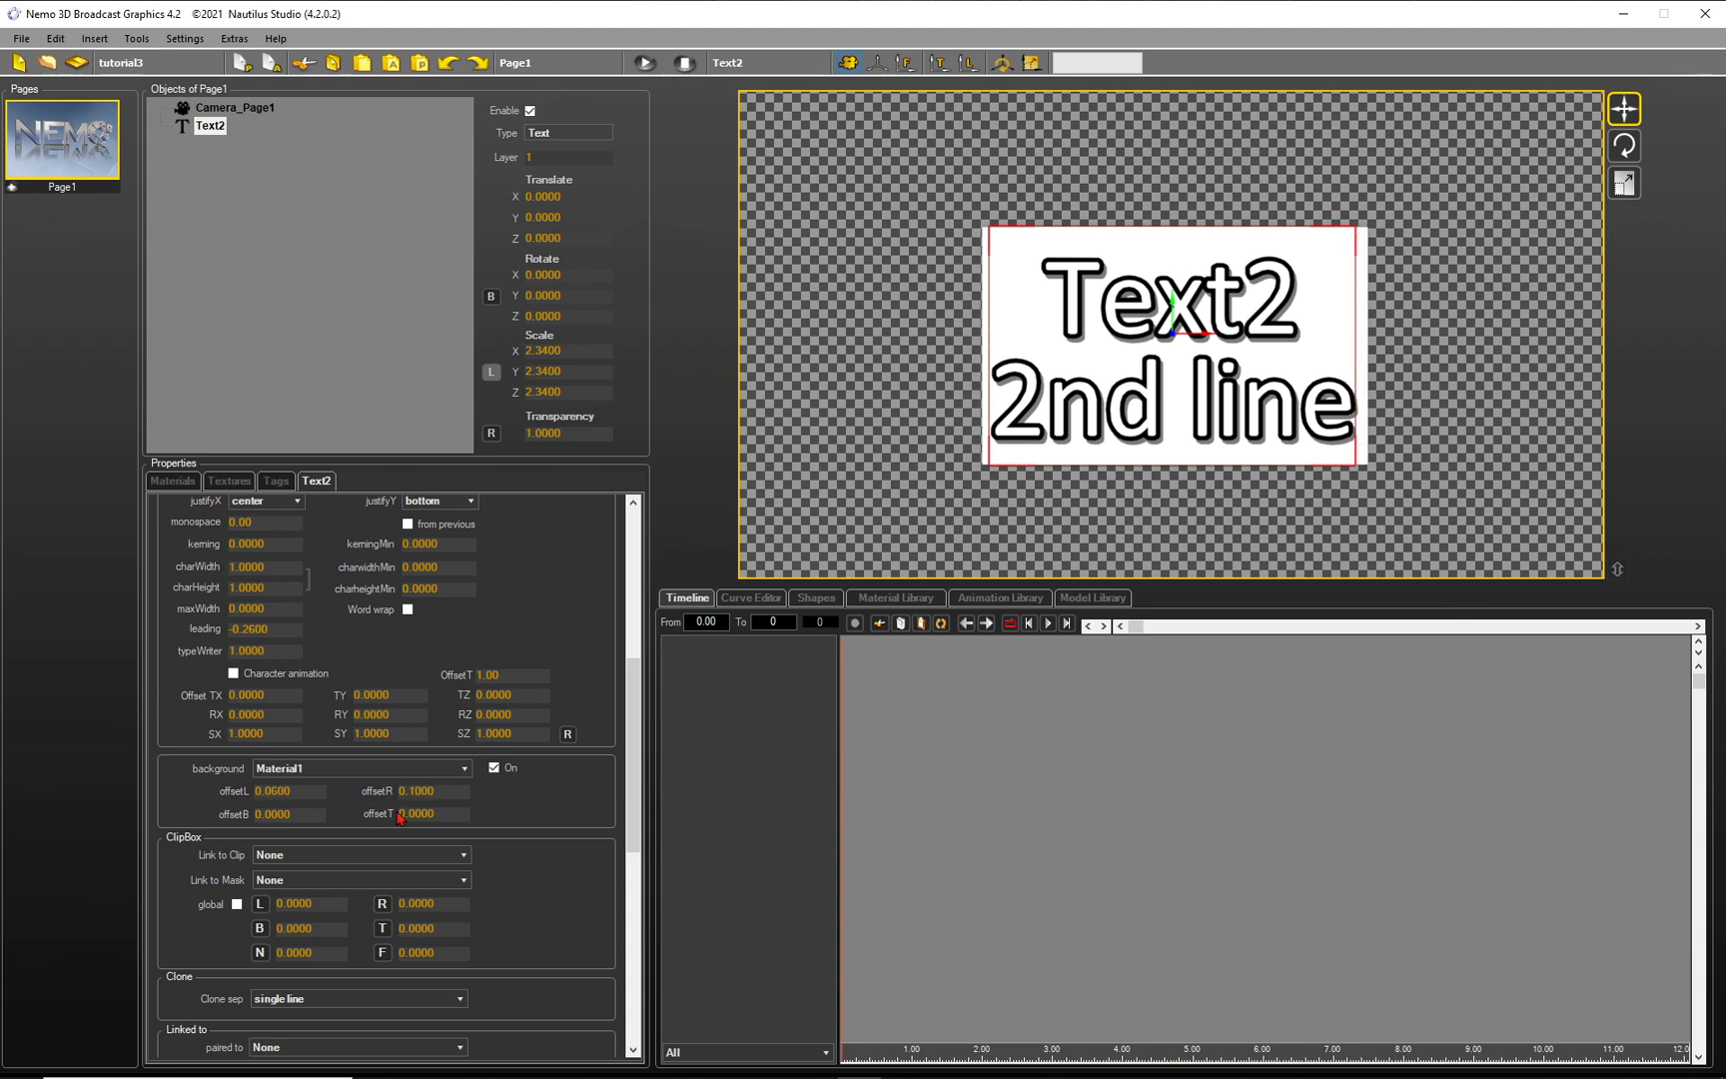
Set the text background's bottom offset to -0.08 and its top offset to -0.12
scroll(272, 813, "down", 10)
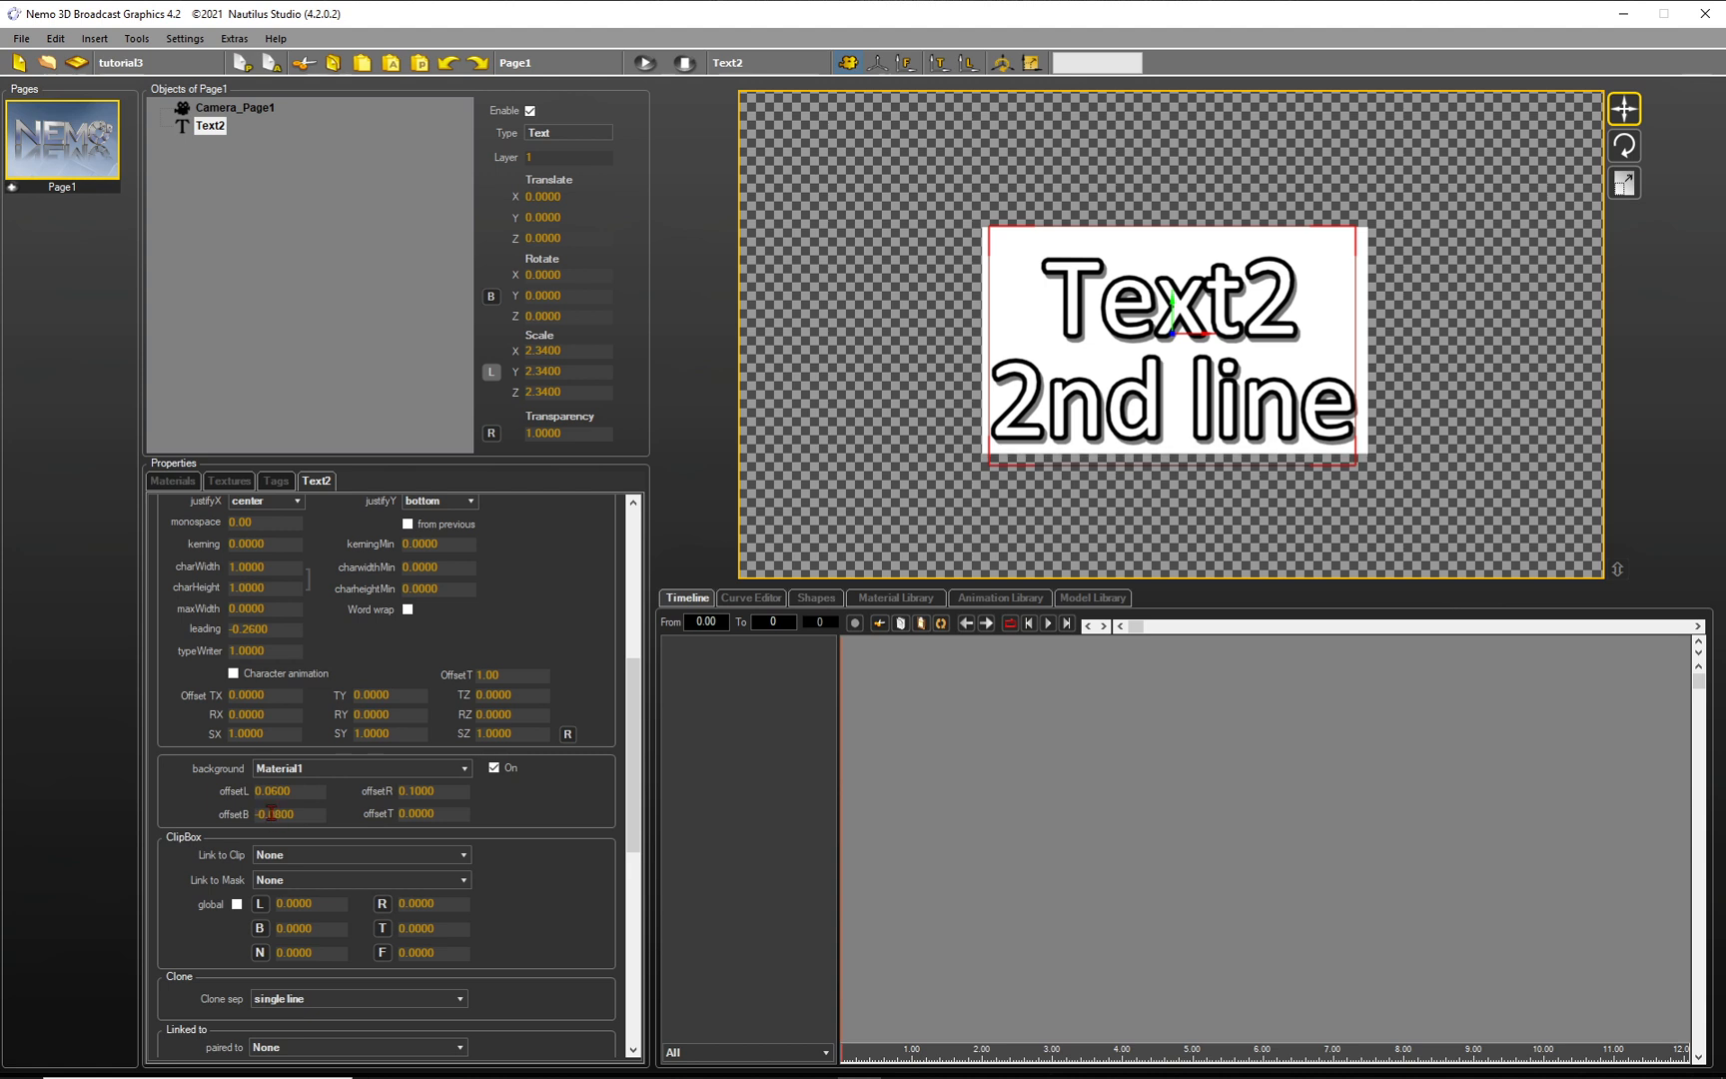
scroll(416, 814, "down", 3)
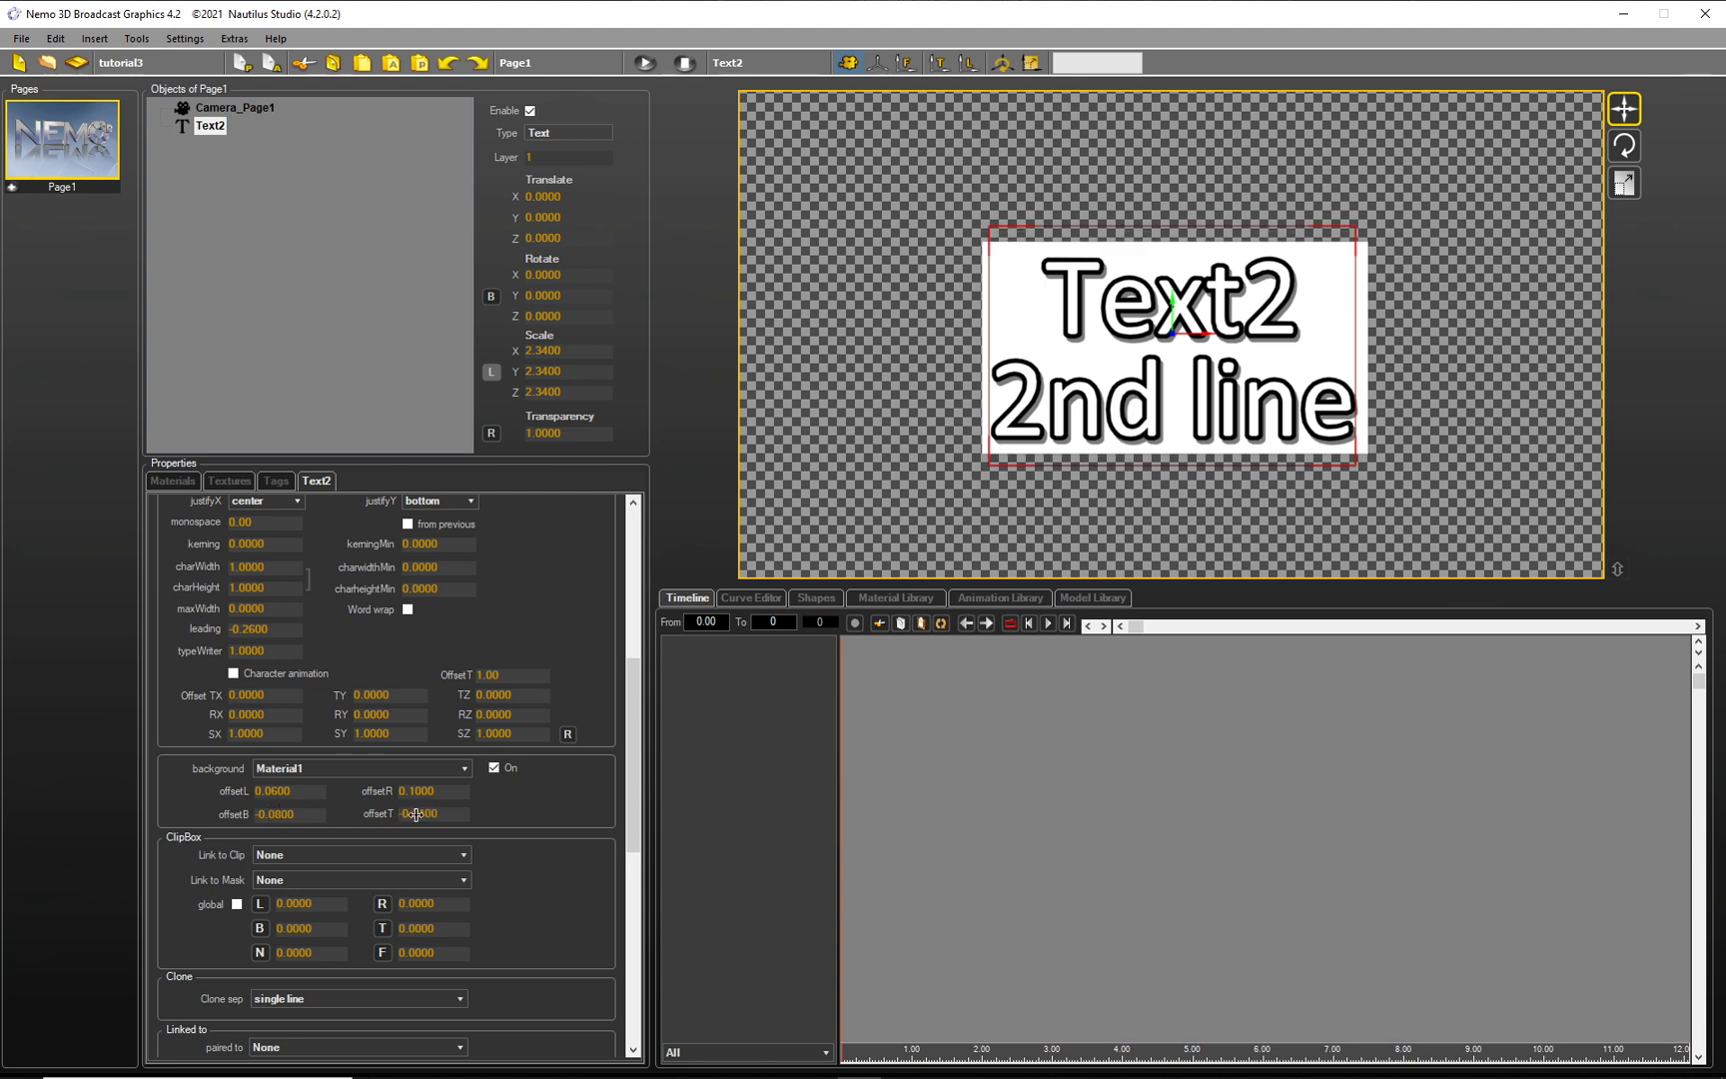
scroll(416, 814, "down", 2)
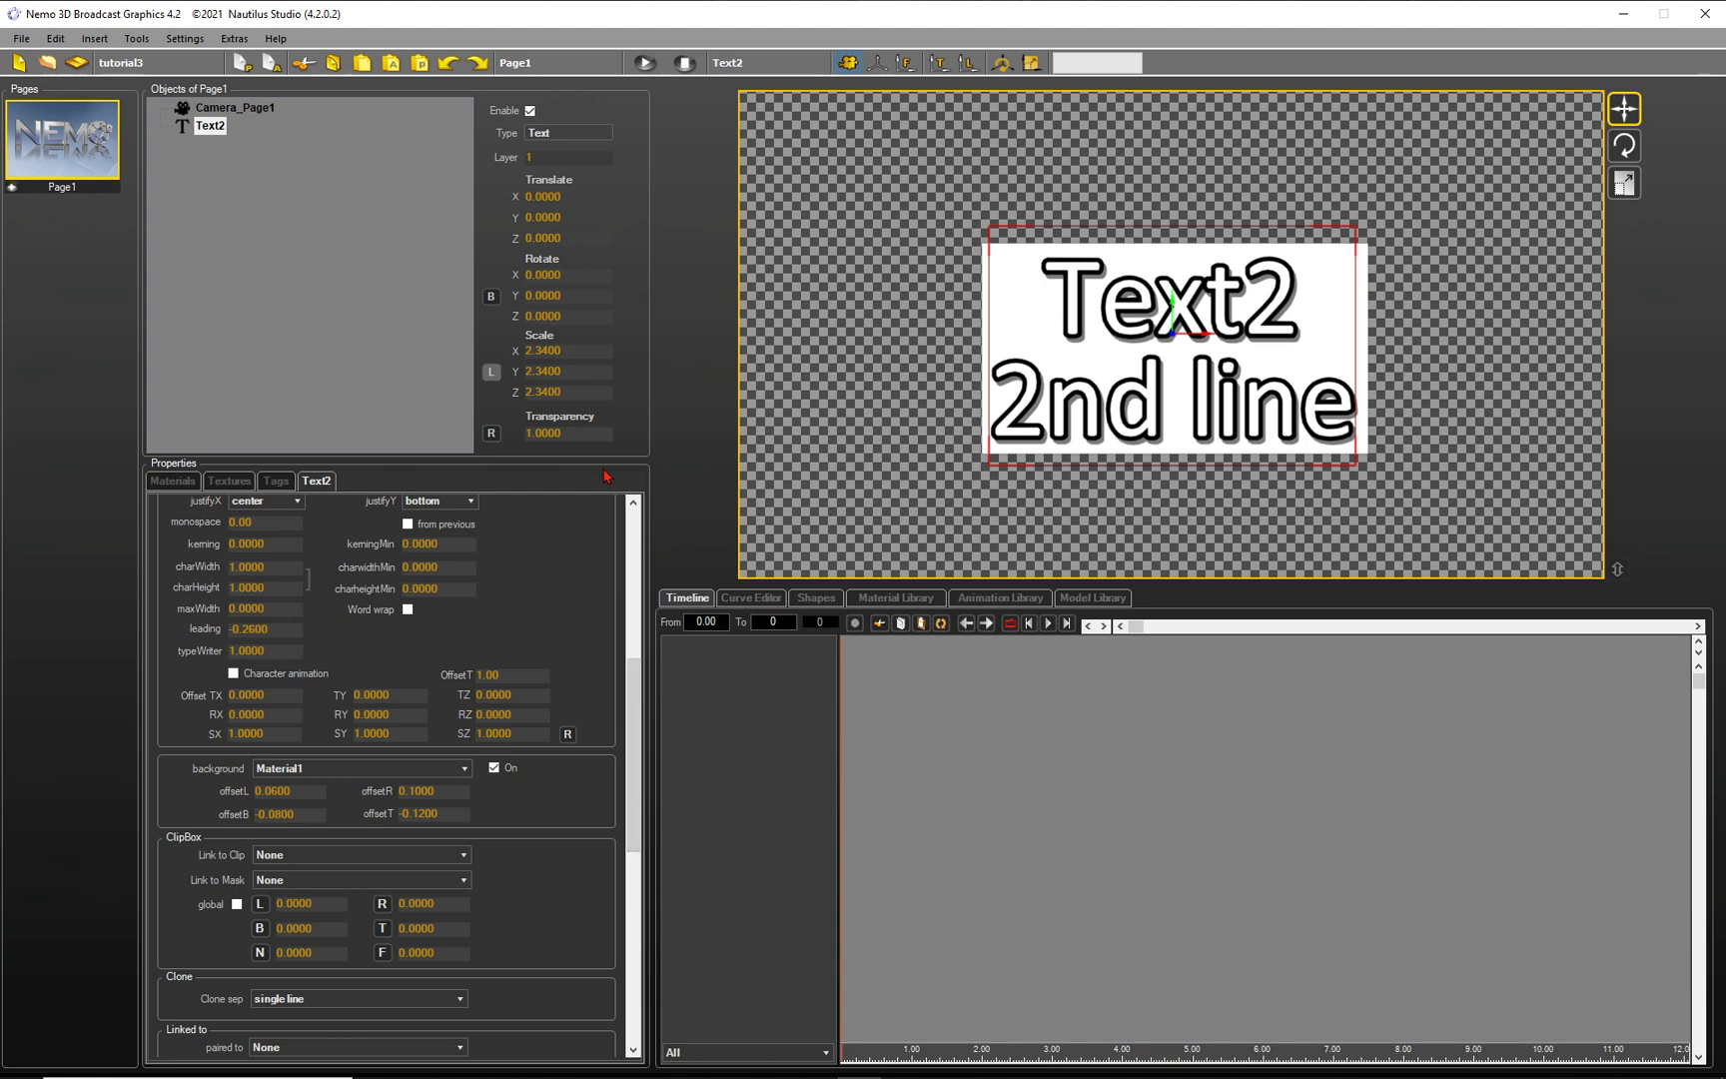
Scale the text up to 7.2 on all axes and set its quality to very high
left_click_drag(545, 350, 978, 422)
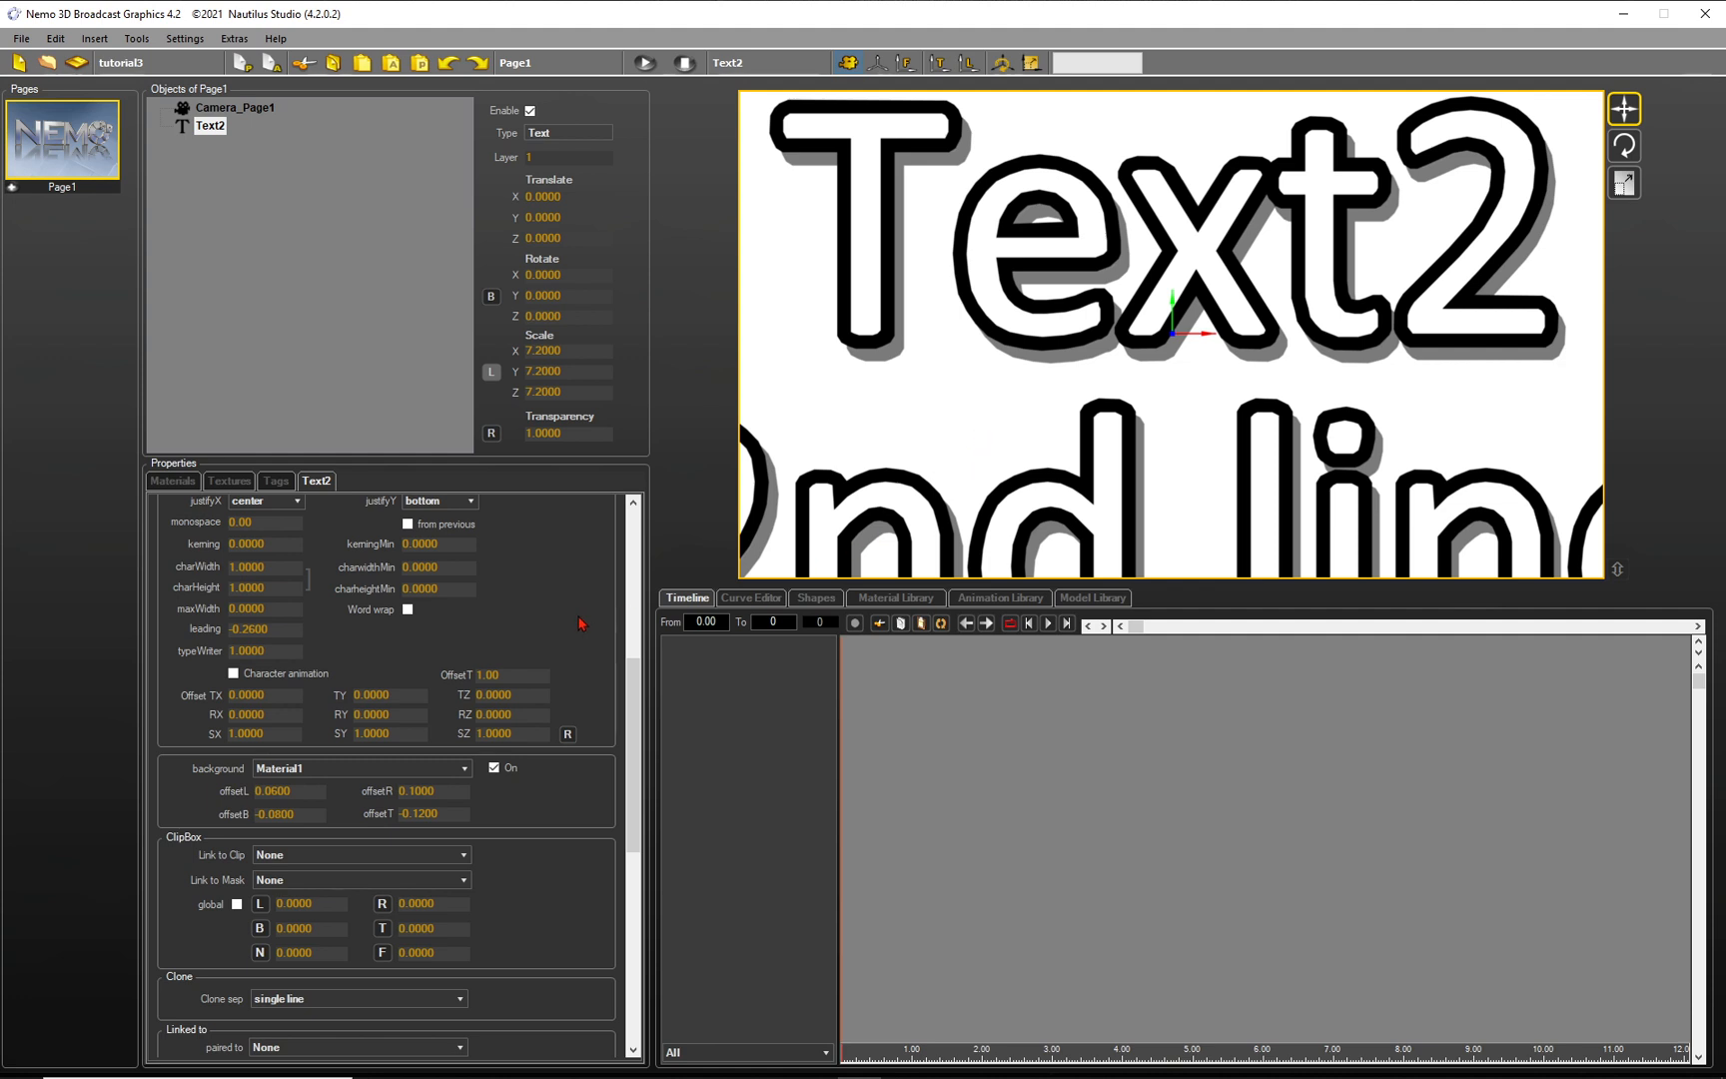
left_click_drag(636, 682, 652, 562)
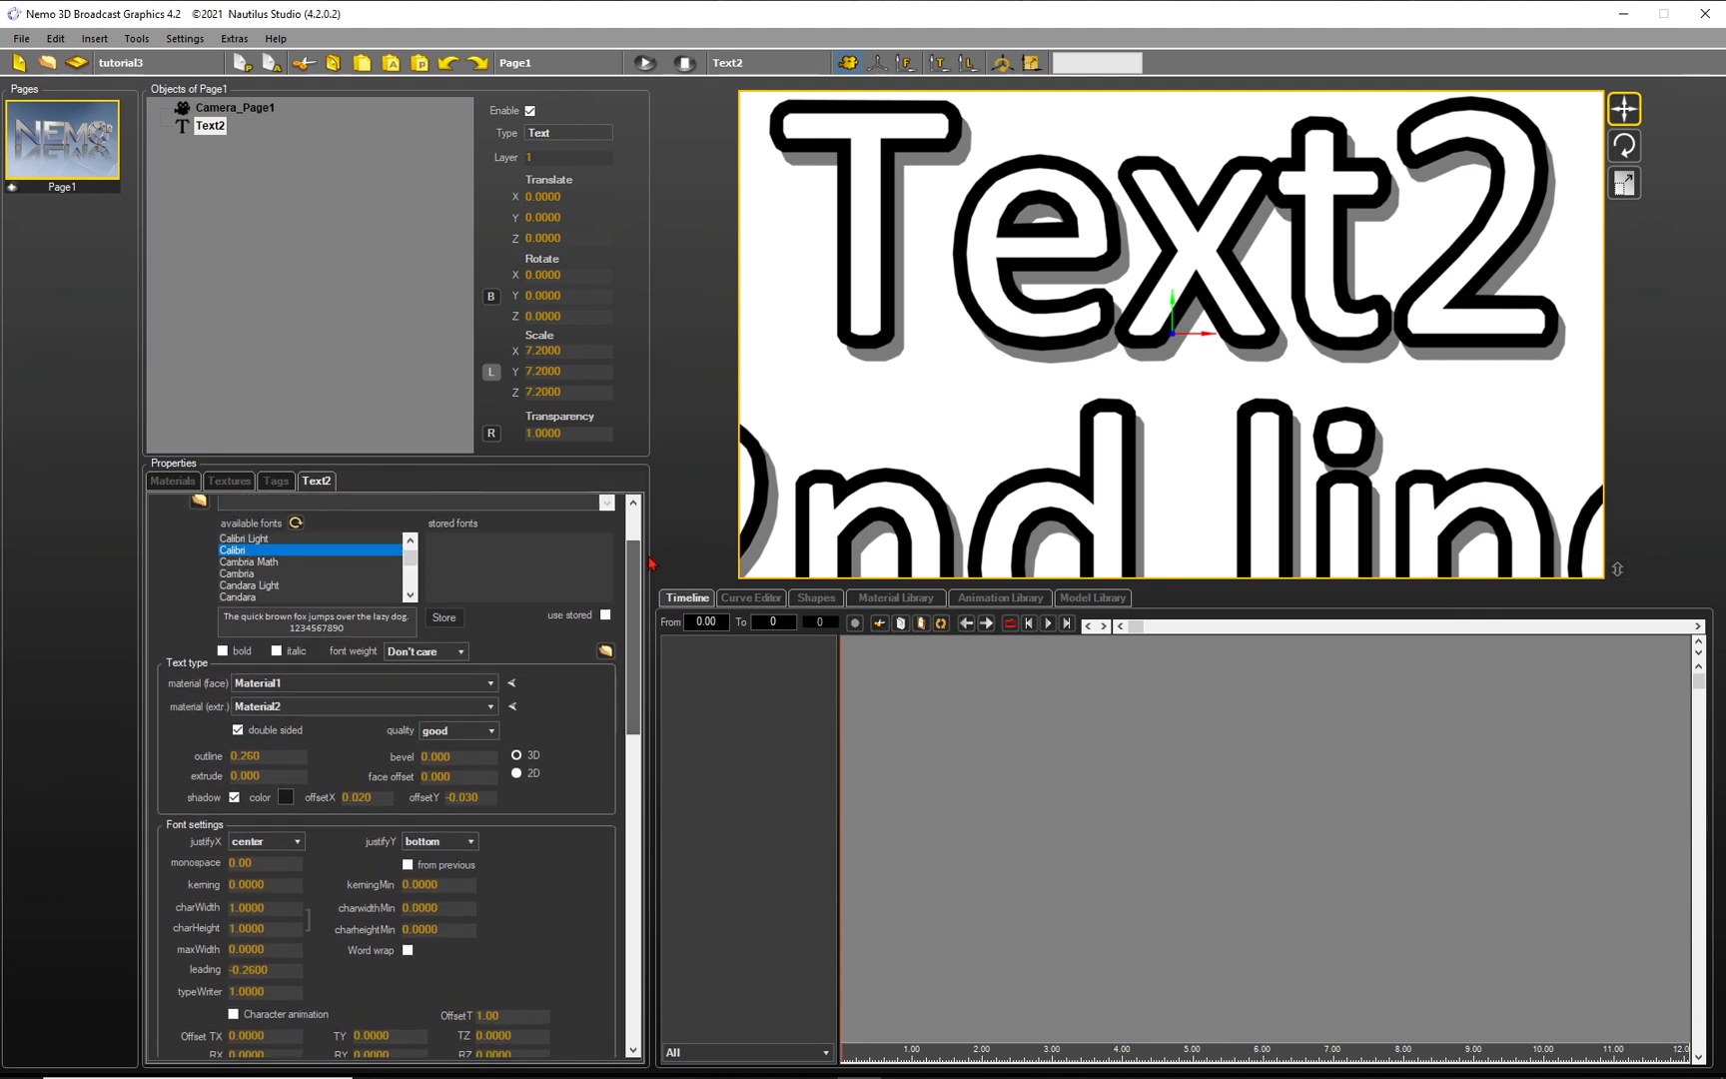
left_click(452, 740)
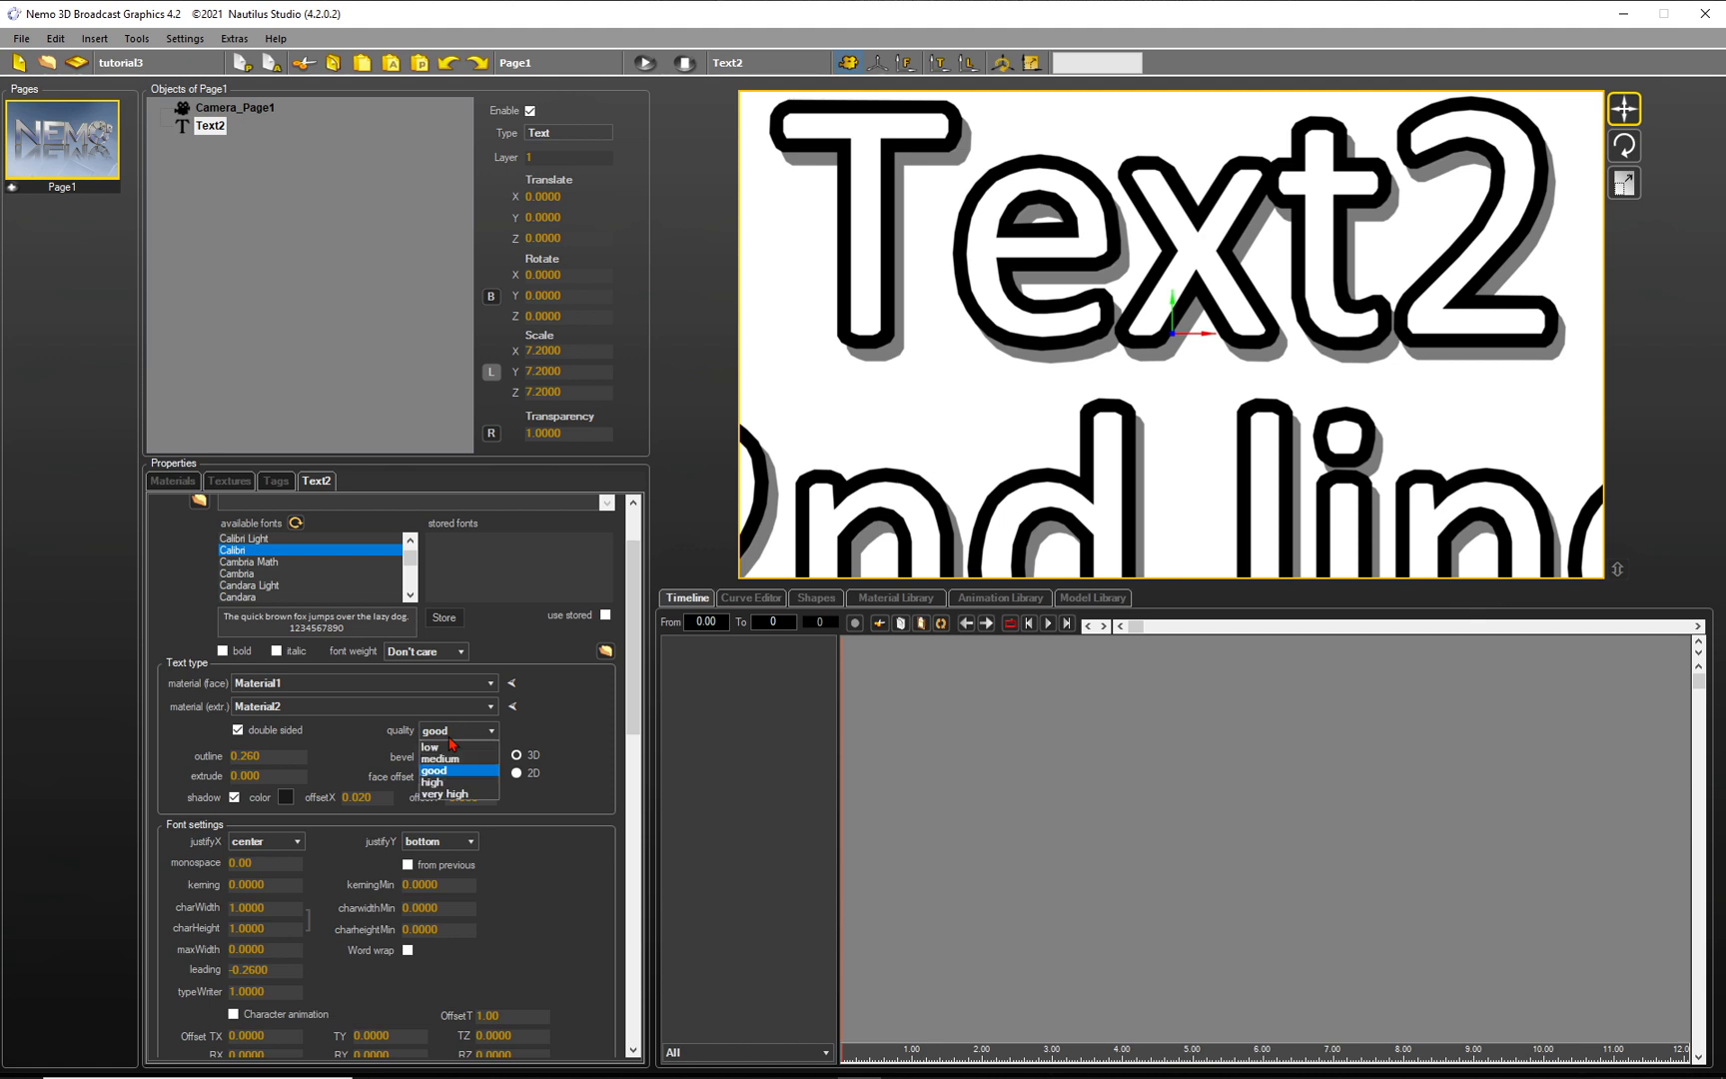
left_click(444, 795)
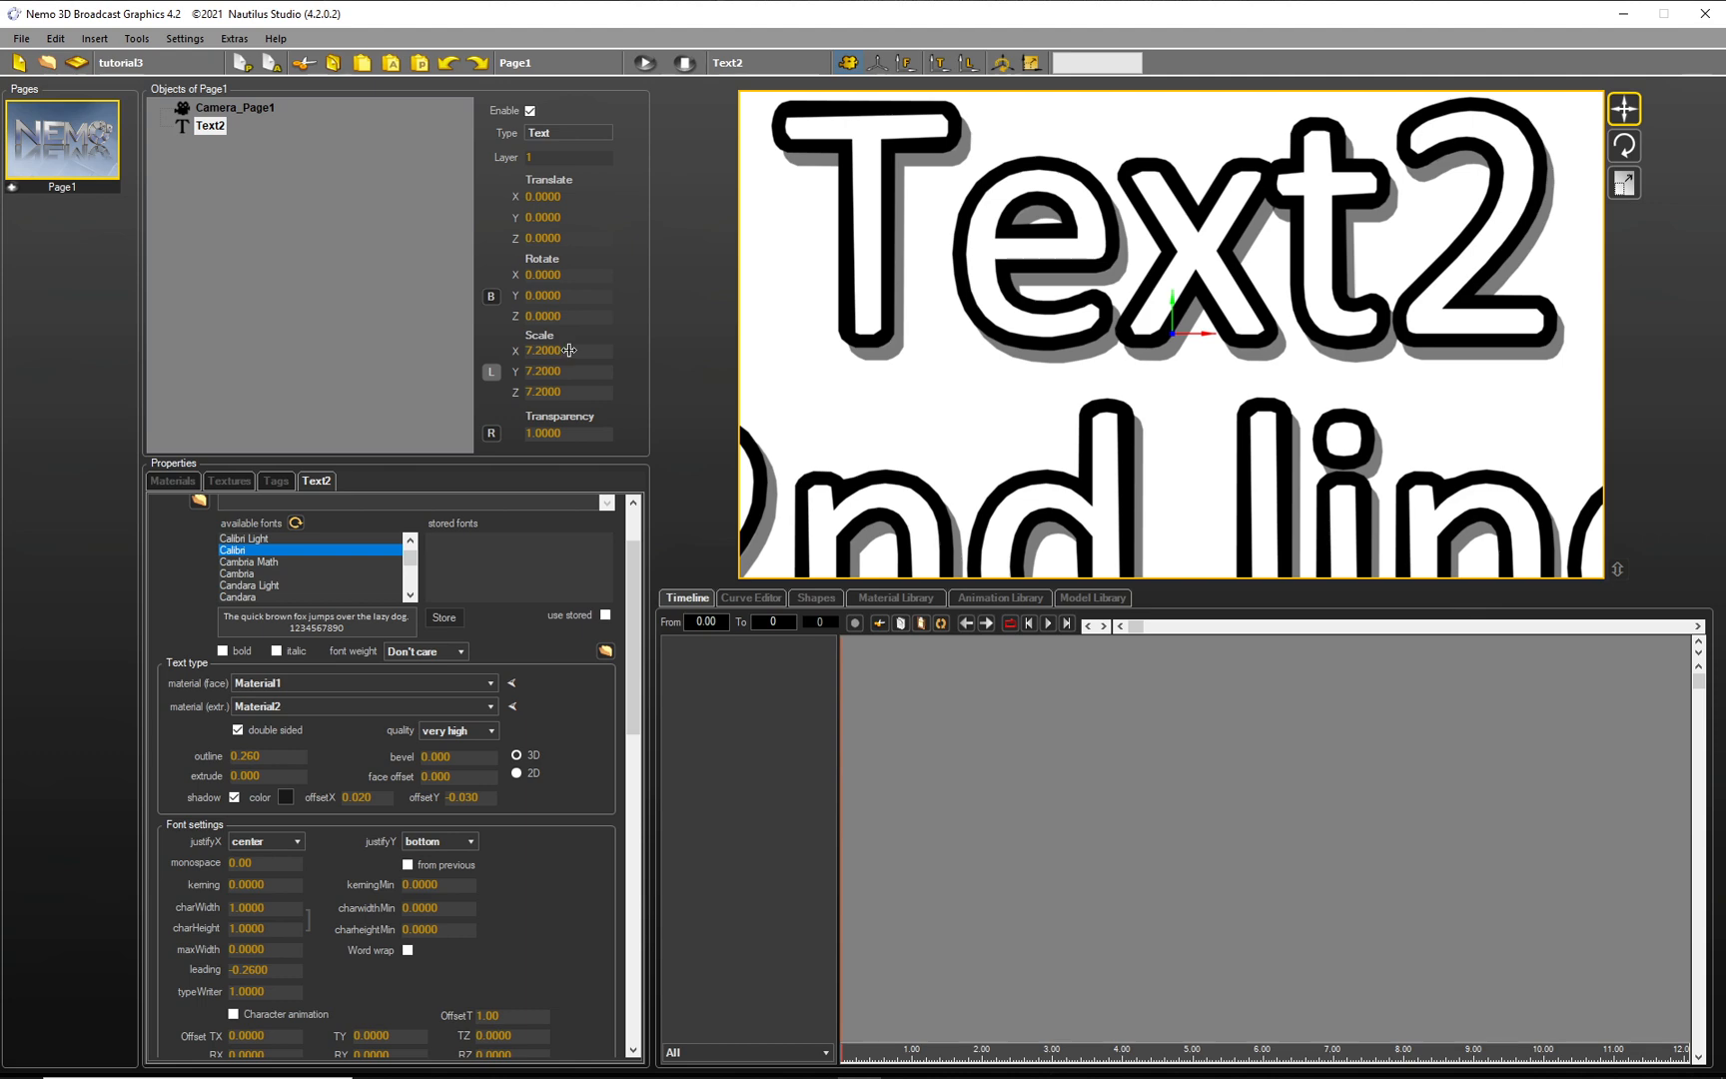
Scale the text down to 2.18 on all axes and turn off its background
left_click_drag(568, 350, 116, 389)
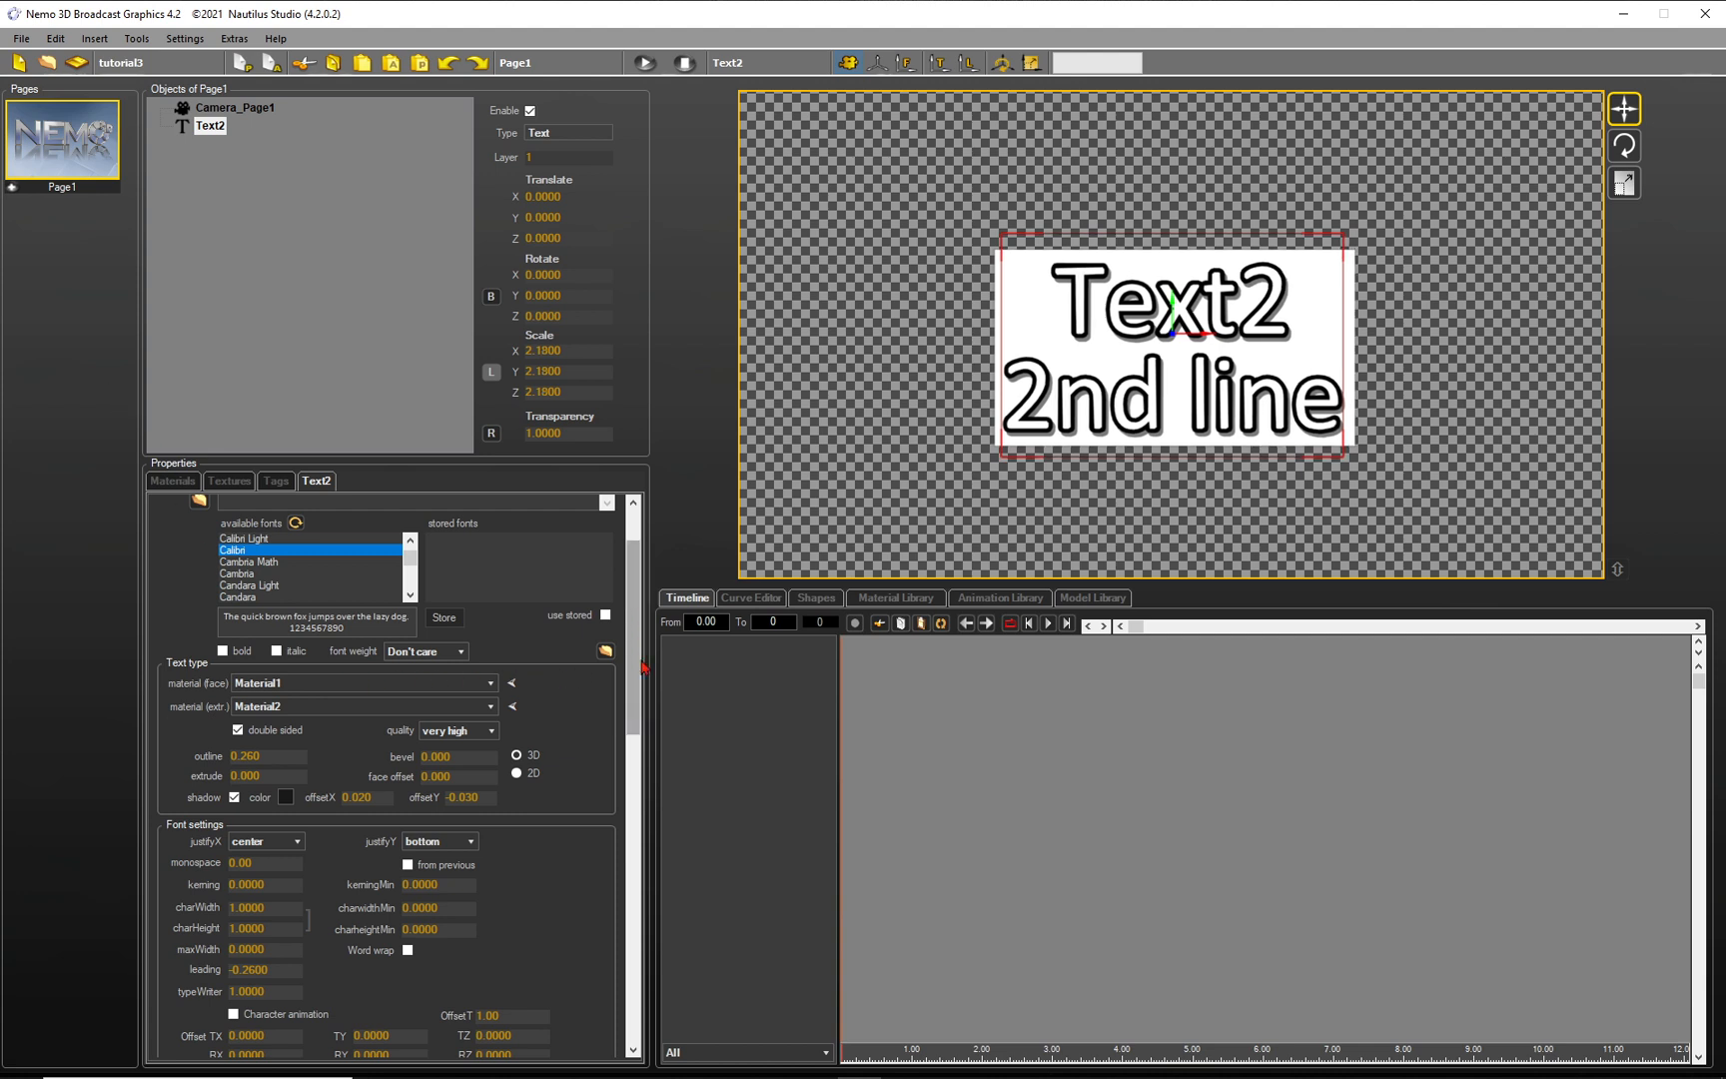
left_click_drag(643, 668, 639, 745)
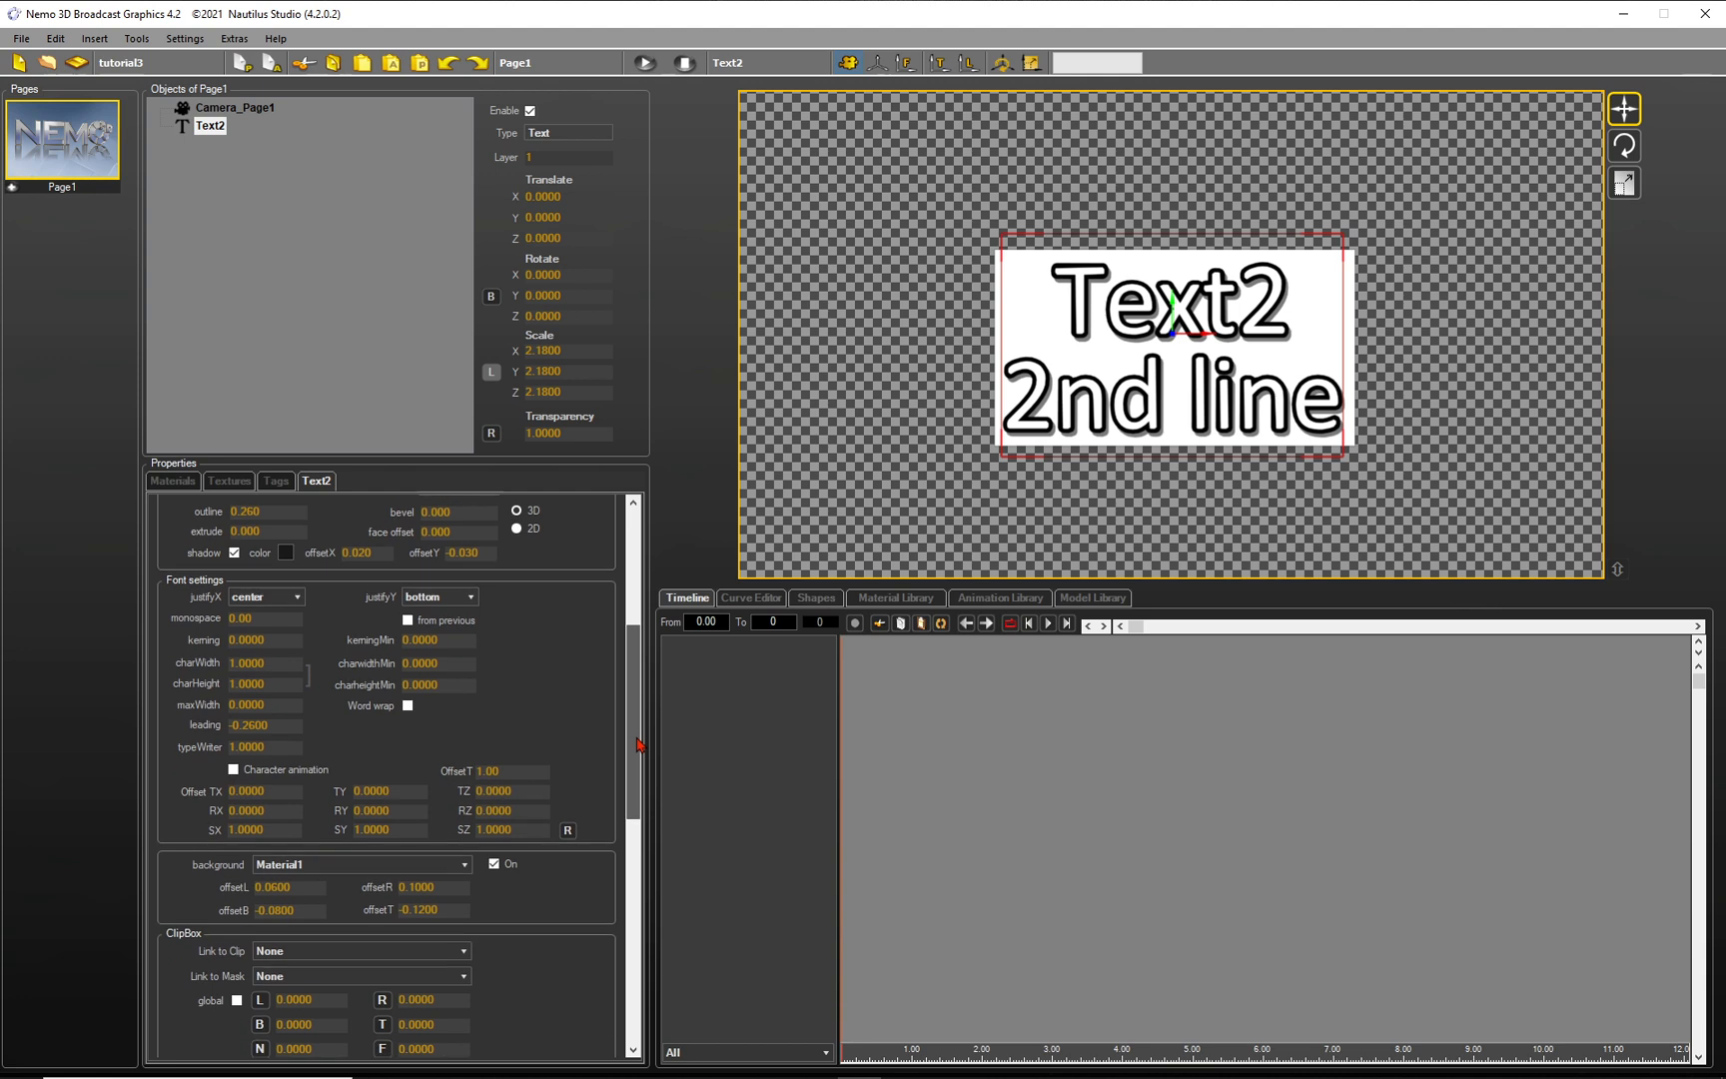
left_click(493, 865)
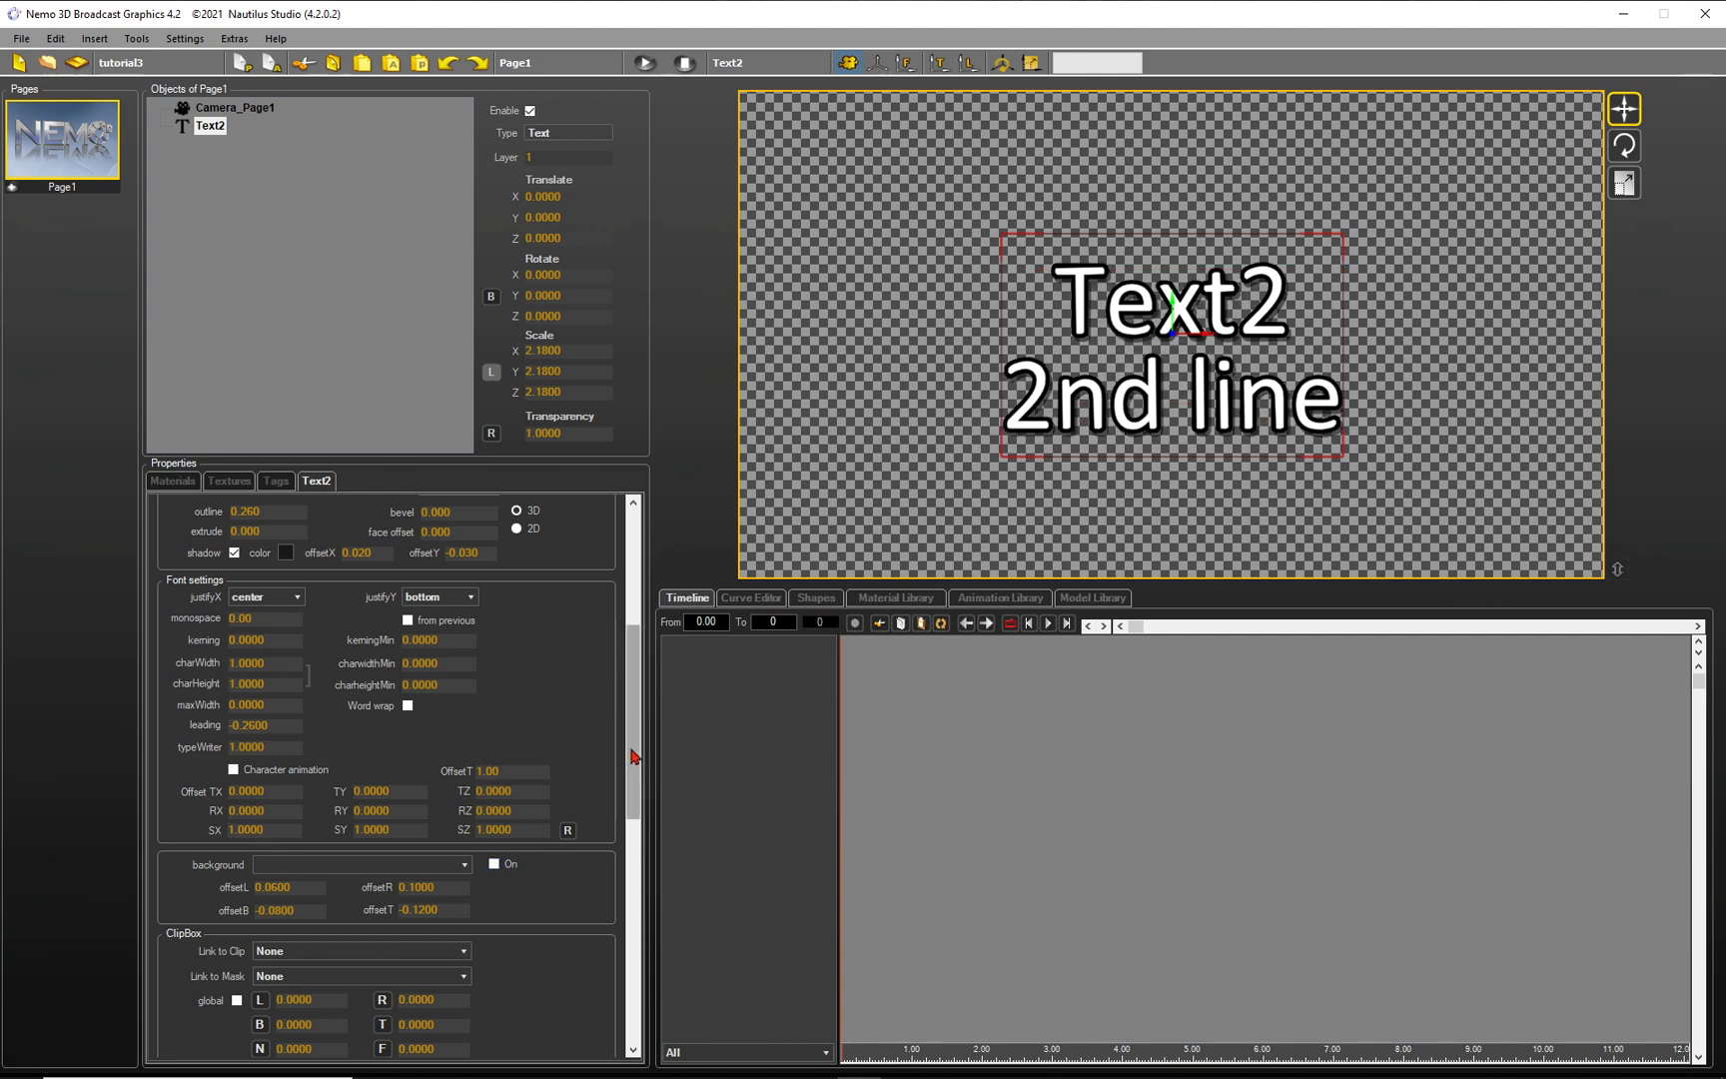
Convert and store the Calibri font with the Latin-1 Supplement and Latin Extended-A glyph sets included
left_click_drag(635, 759, 633, 631)
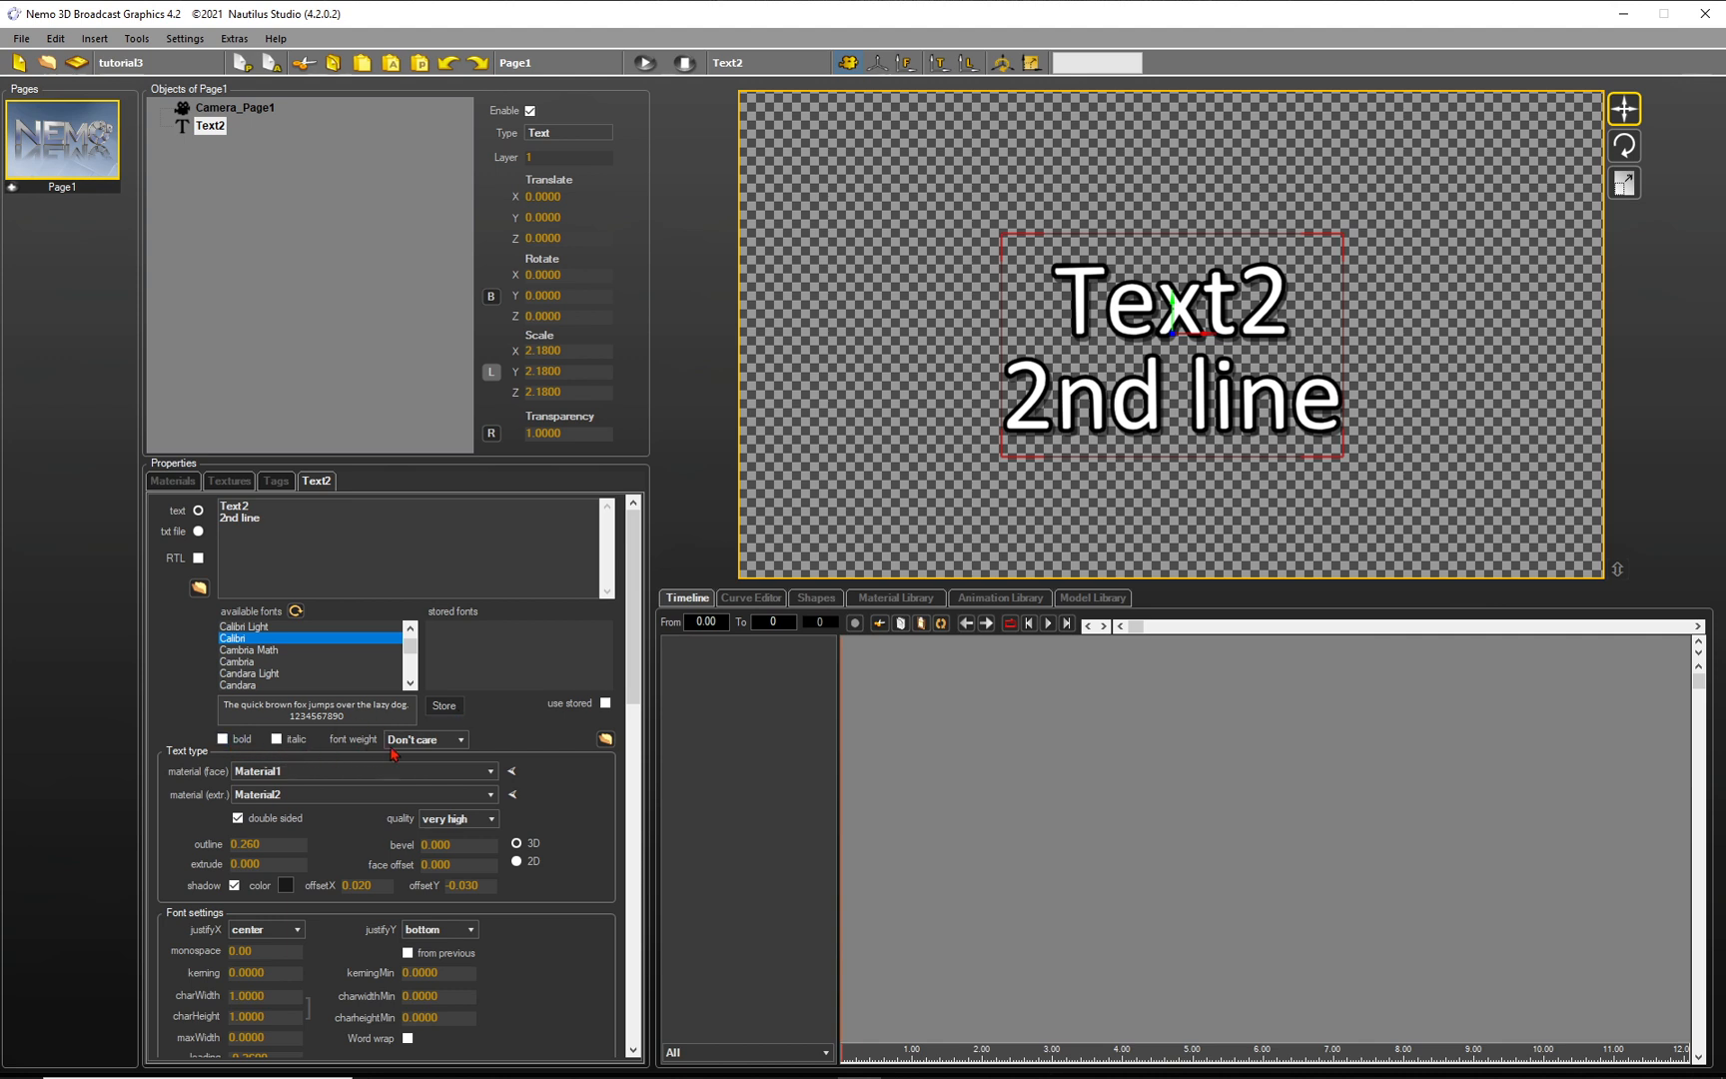
left_click(454, 709)
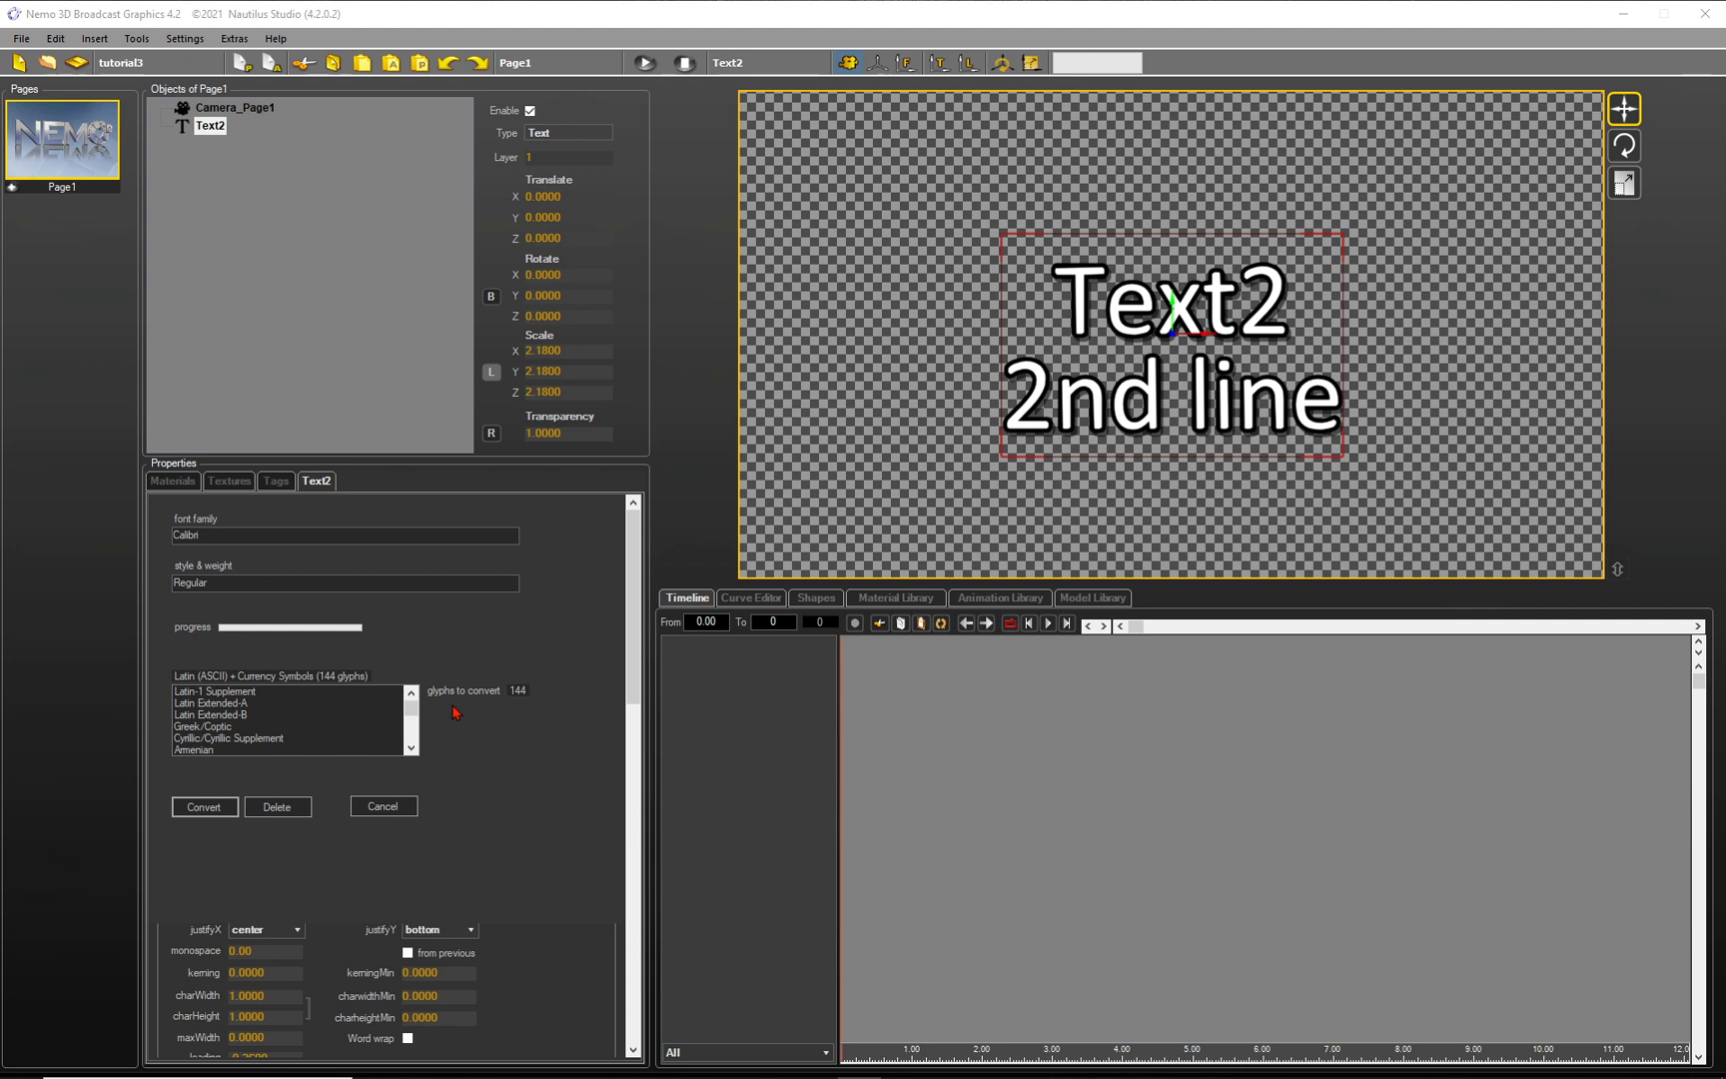
left_click(254, 693)
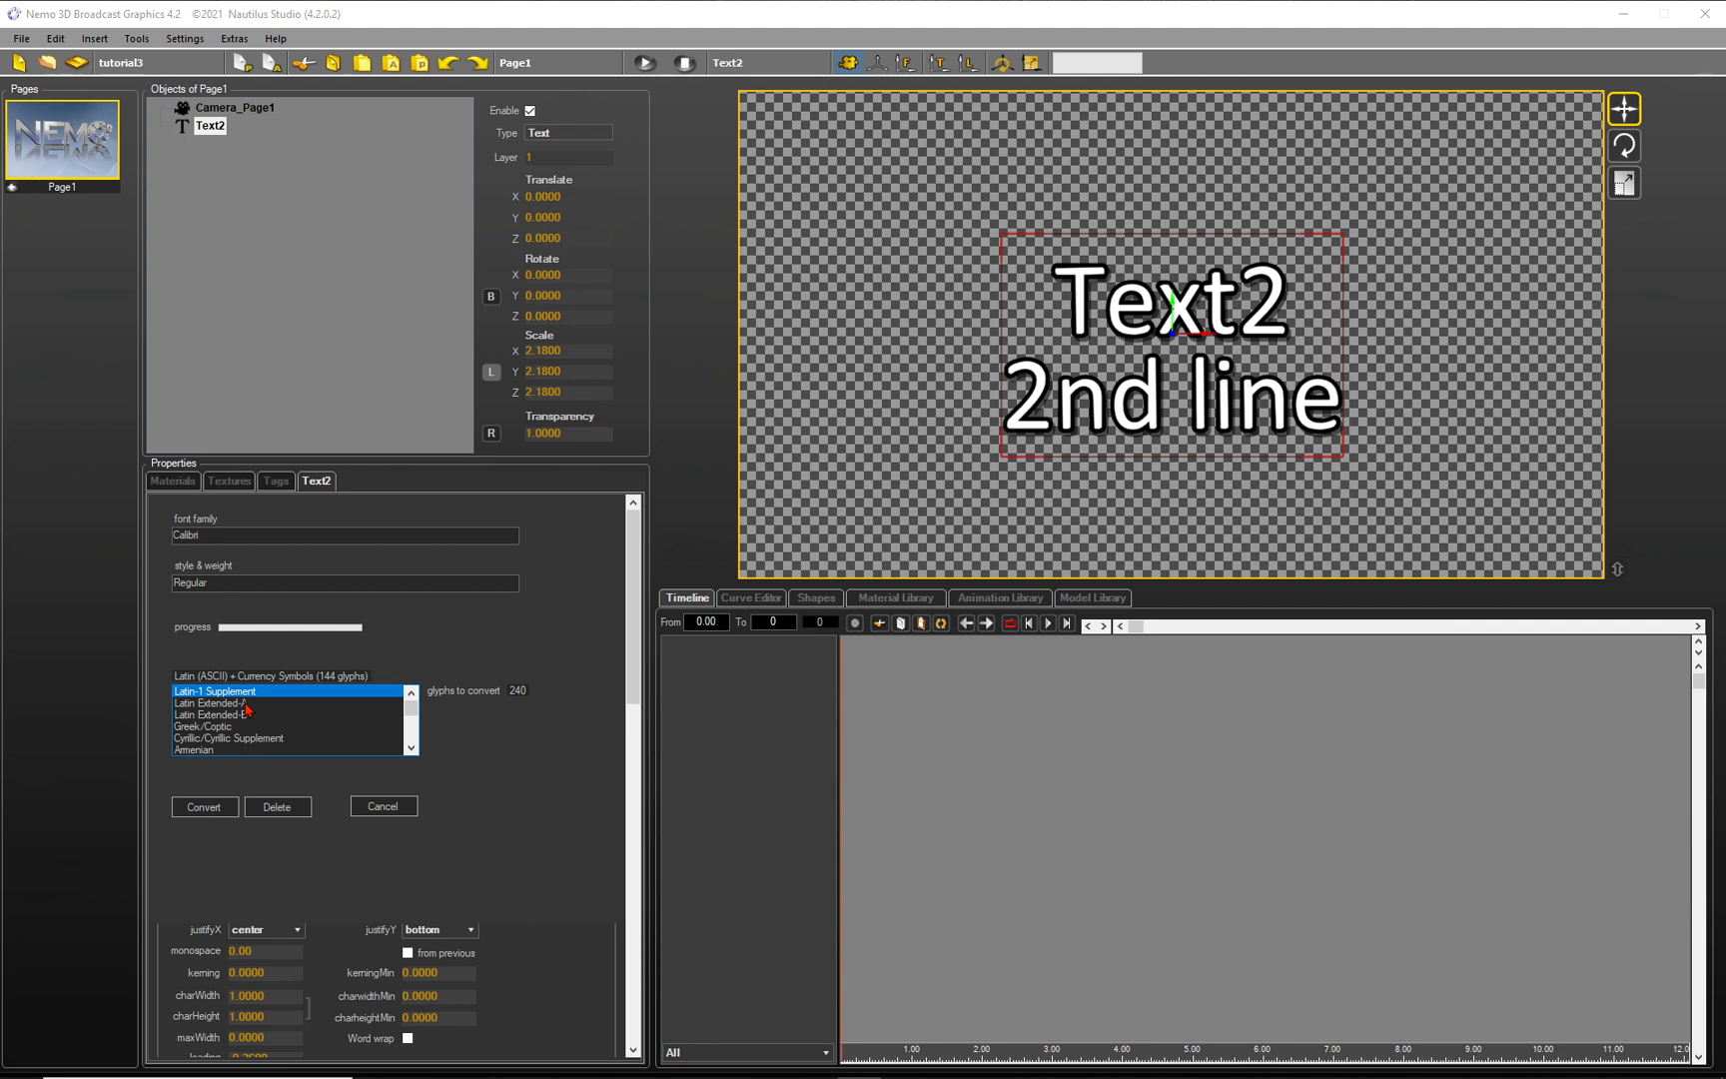
left_click(247, 704)
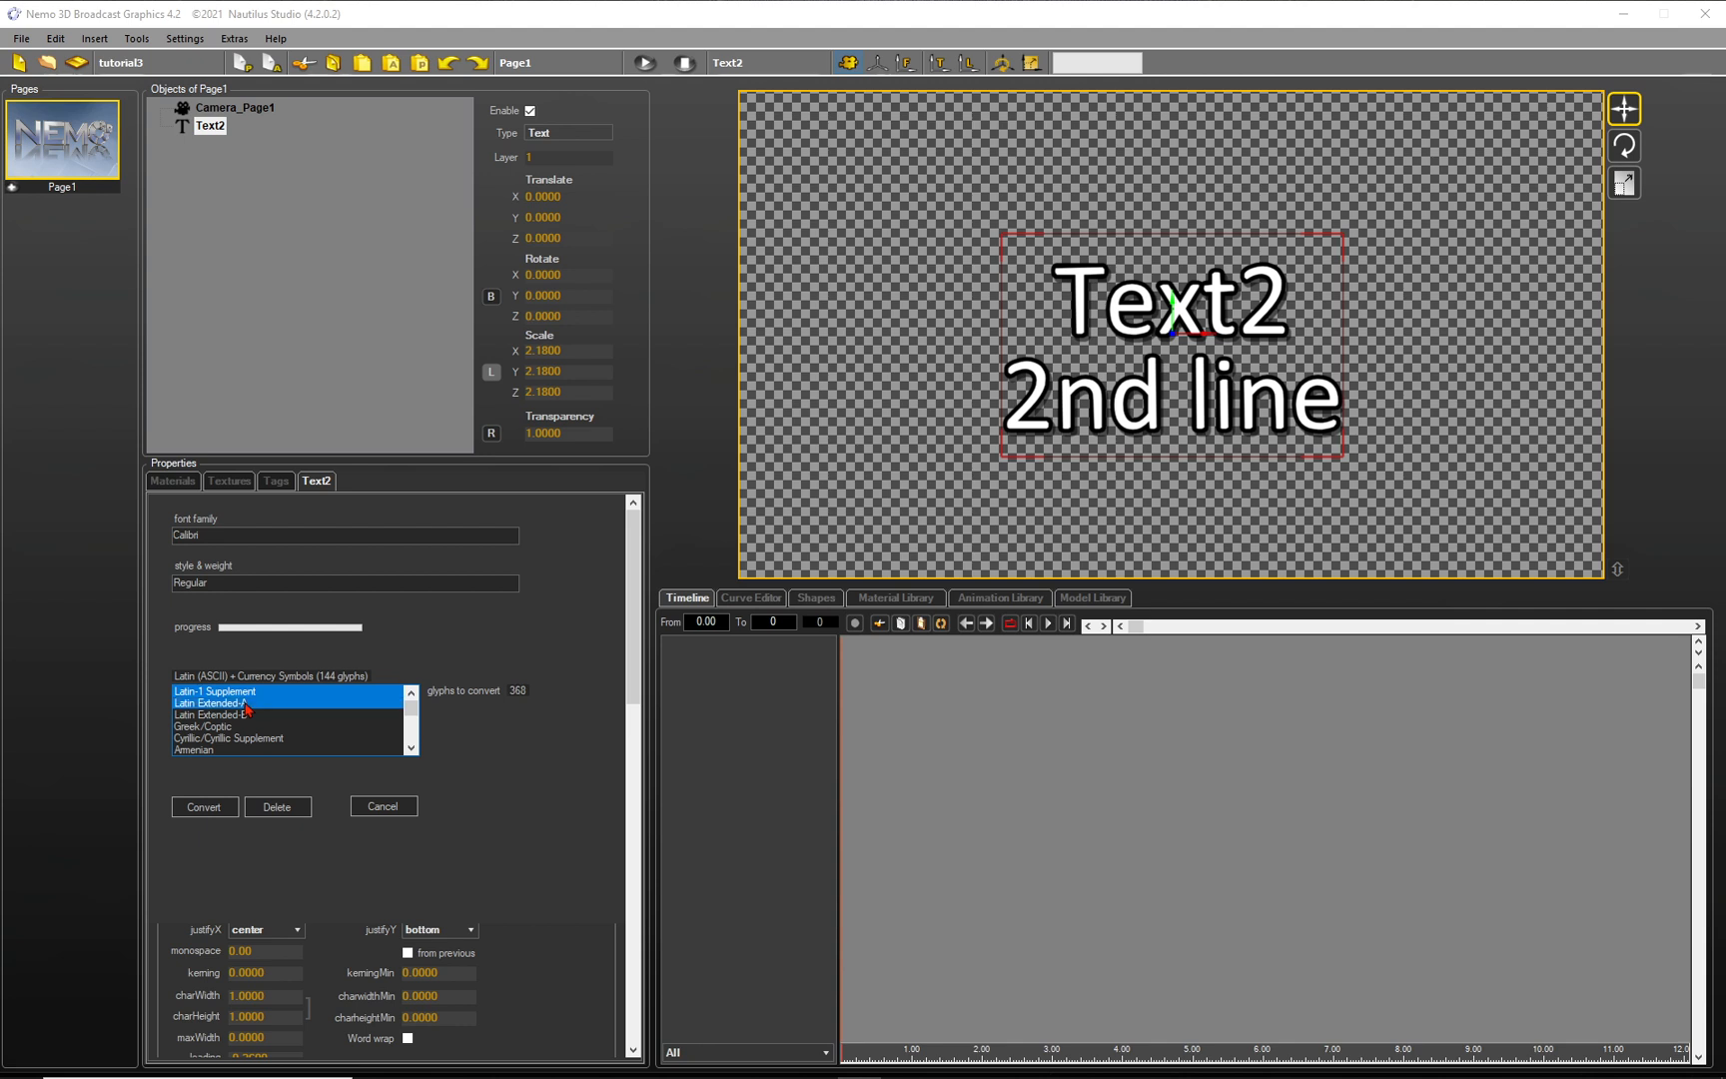
left_click(223, 813)
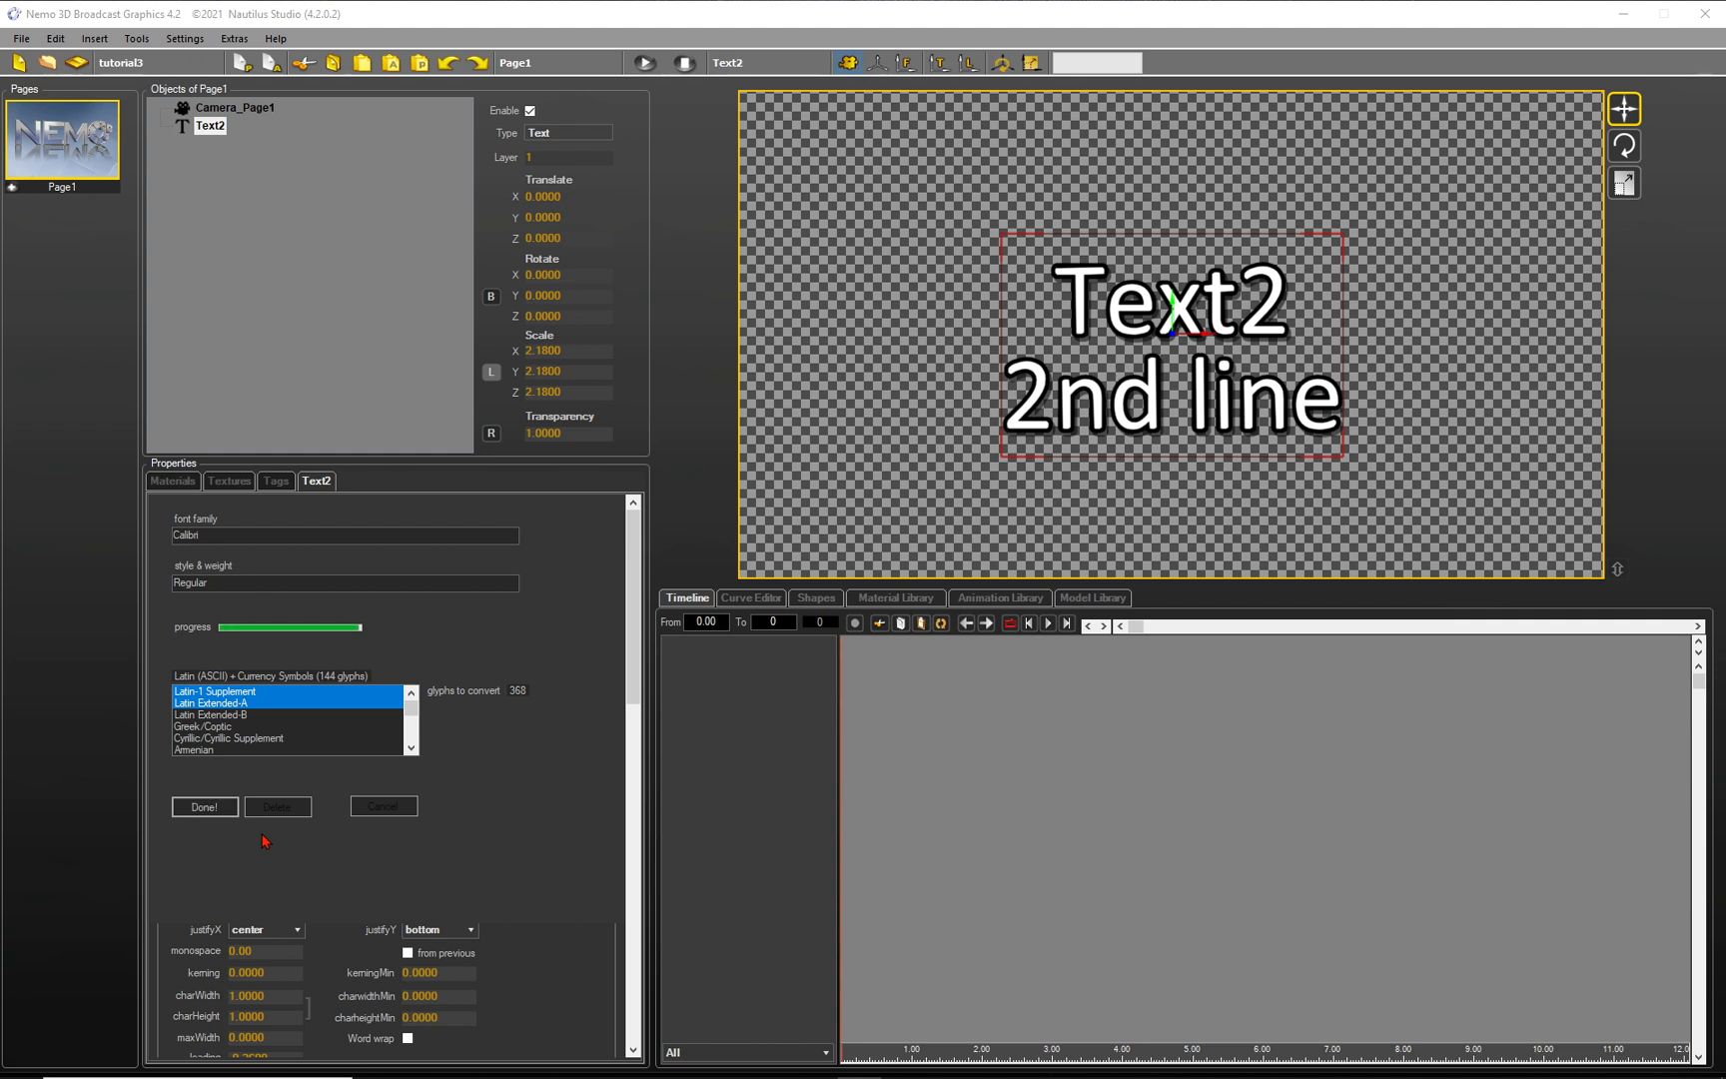
left_click(204, 807)
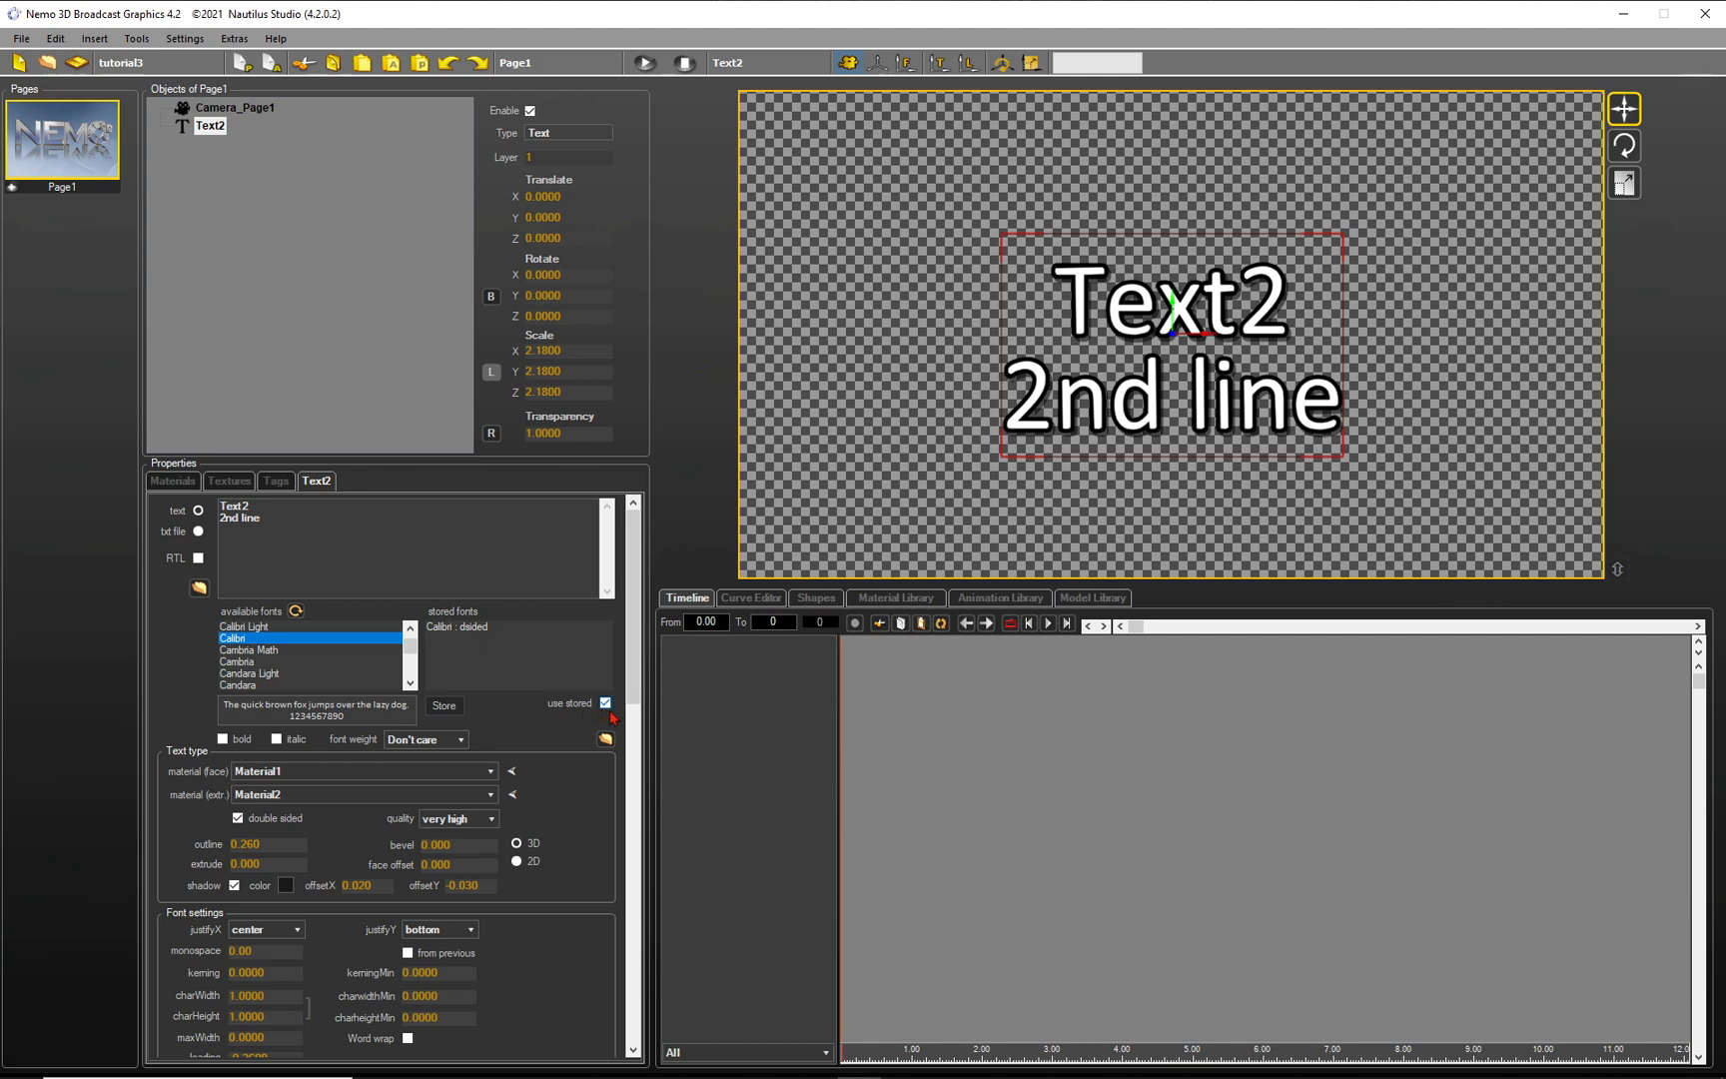
Switch the text to 2D with an outline of 1 and a glow of 0.72
left_click(517, 862)
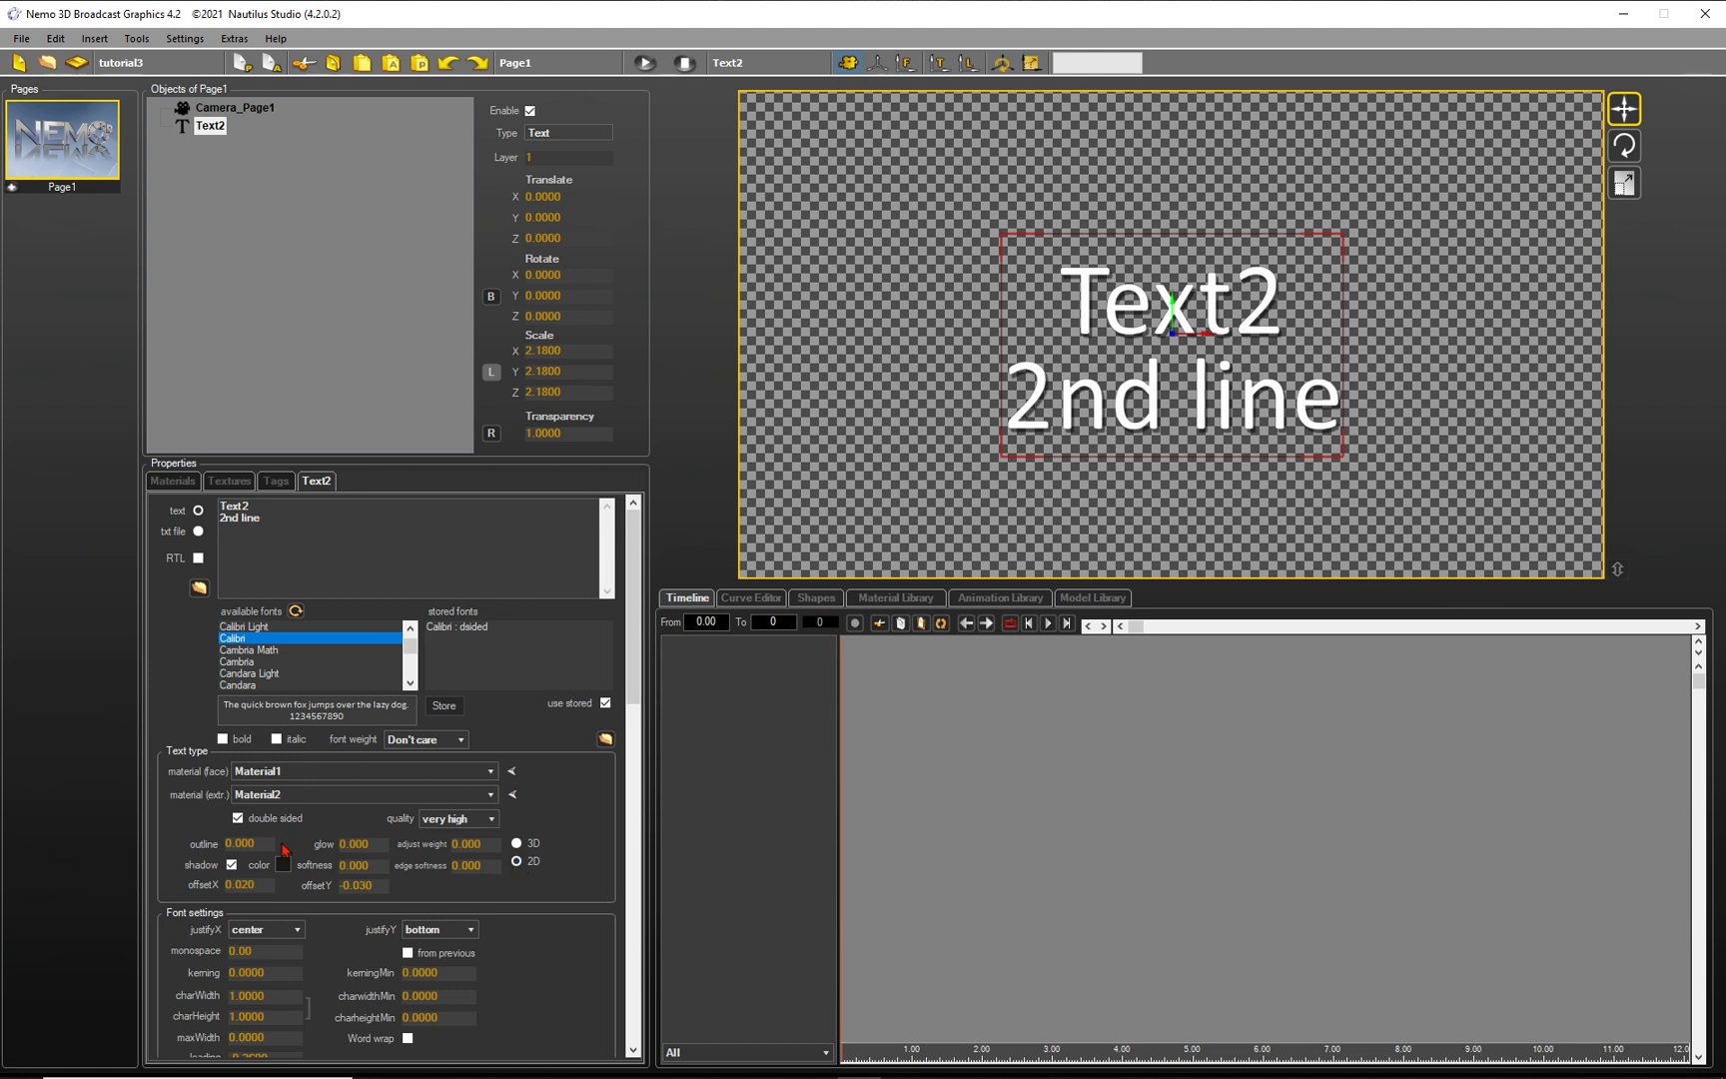
left_click_drag(241, 842, 421, 848)
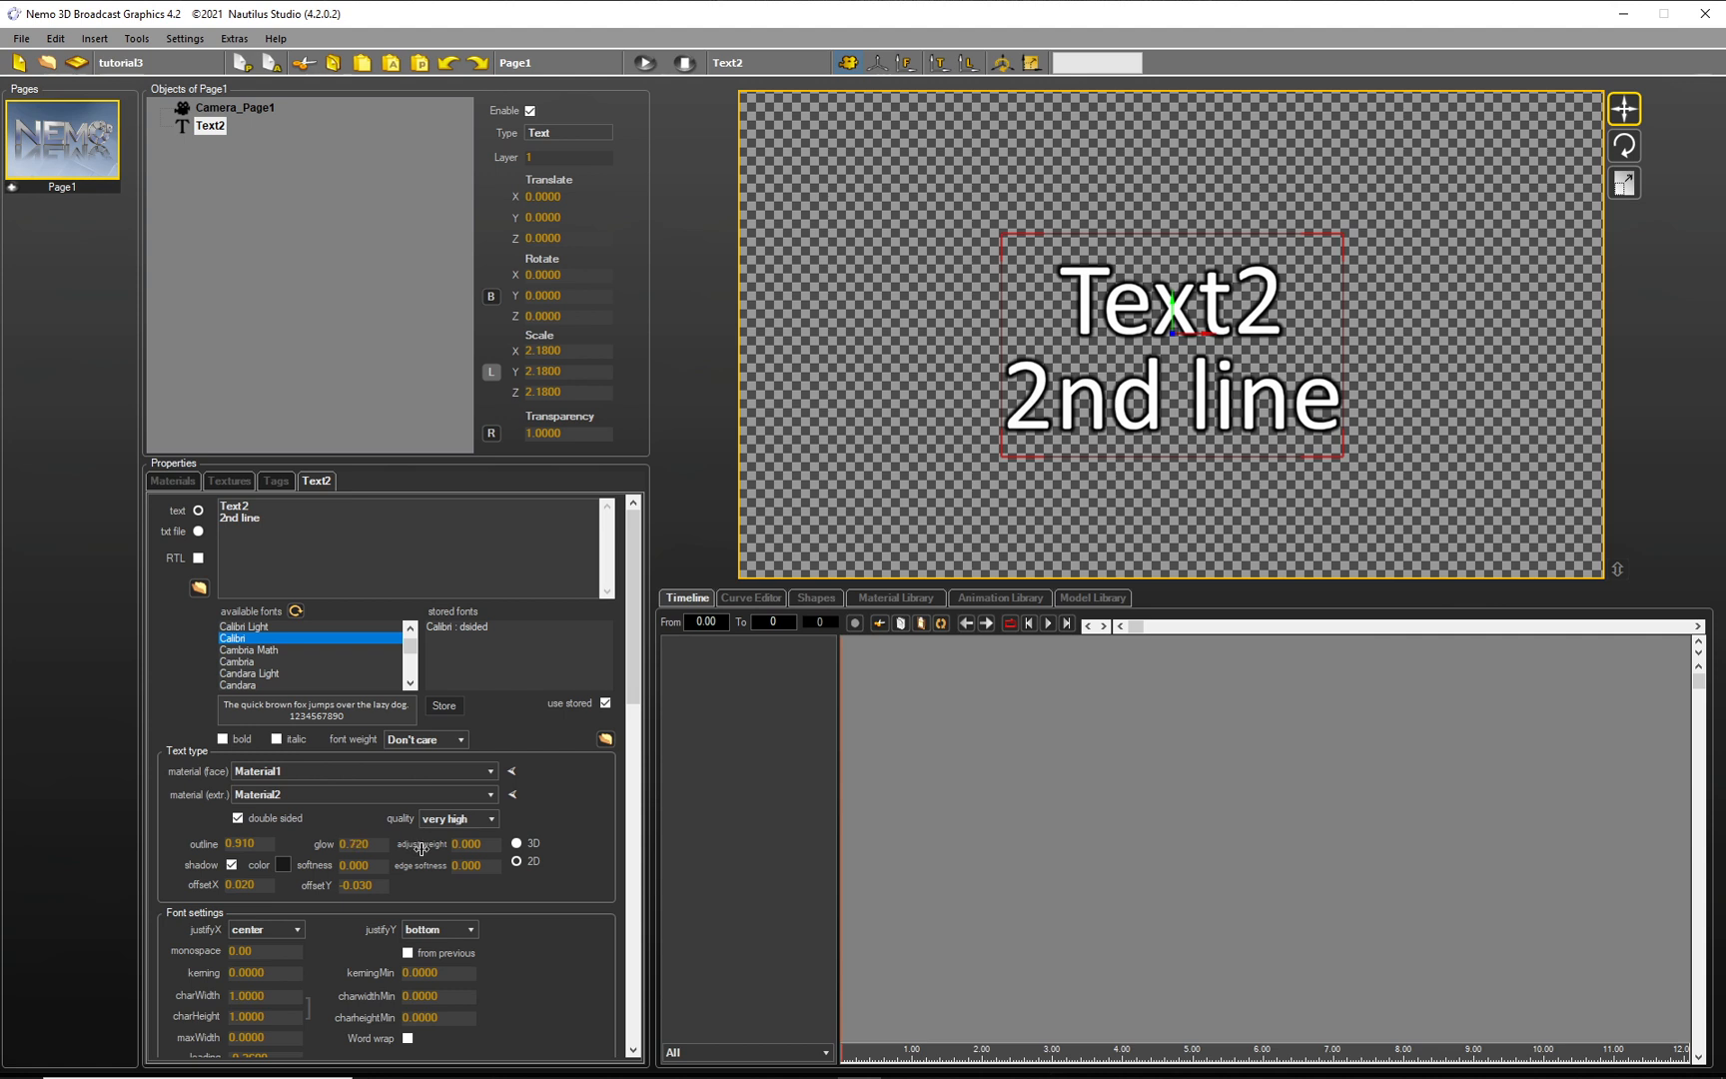
left_click_drag(238, 847, 284, 844)
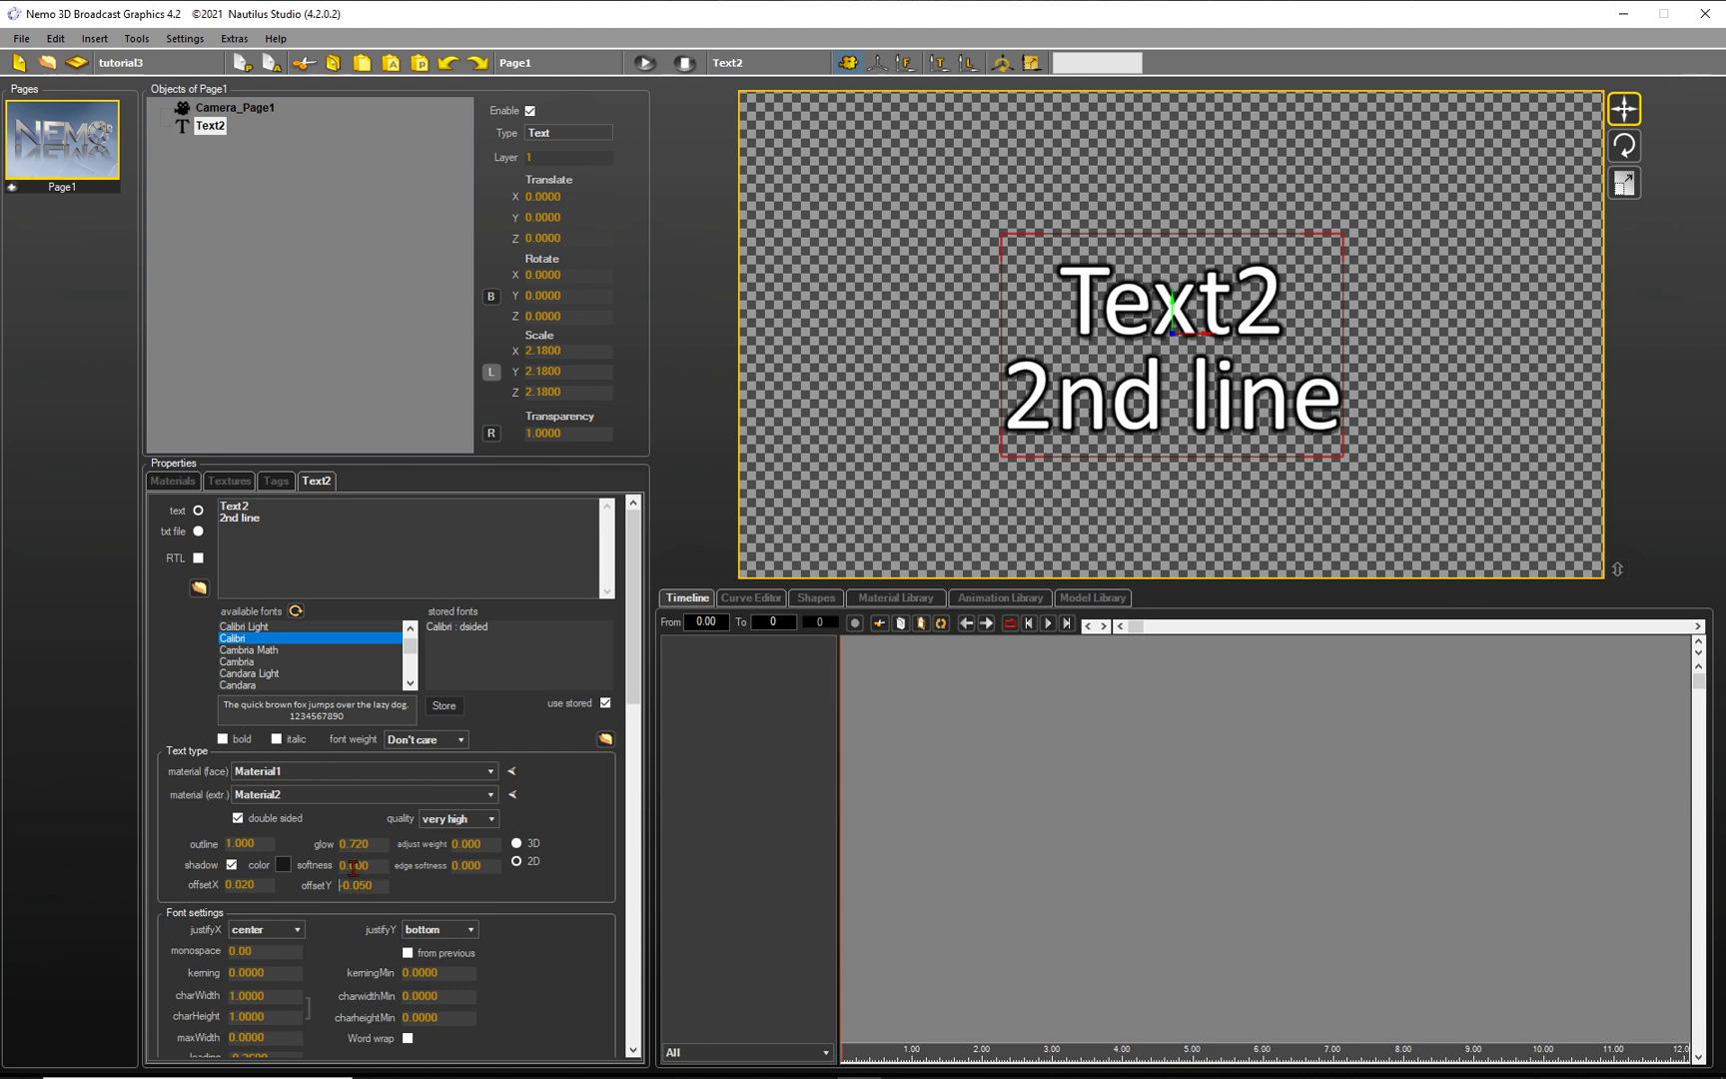
Set the text shadow's softness to 1, its X offset to 0.07 and its Y offset to -0.06
left_click_drag(358, 865, 498, 874)
left_click(249, 885)
scroll(250, 885, "up", 1)
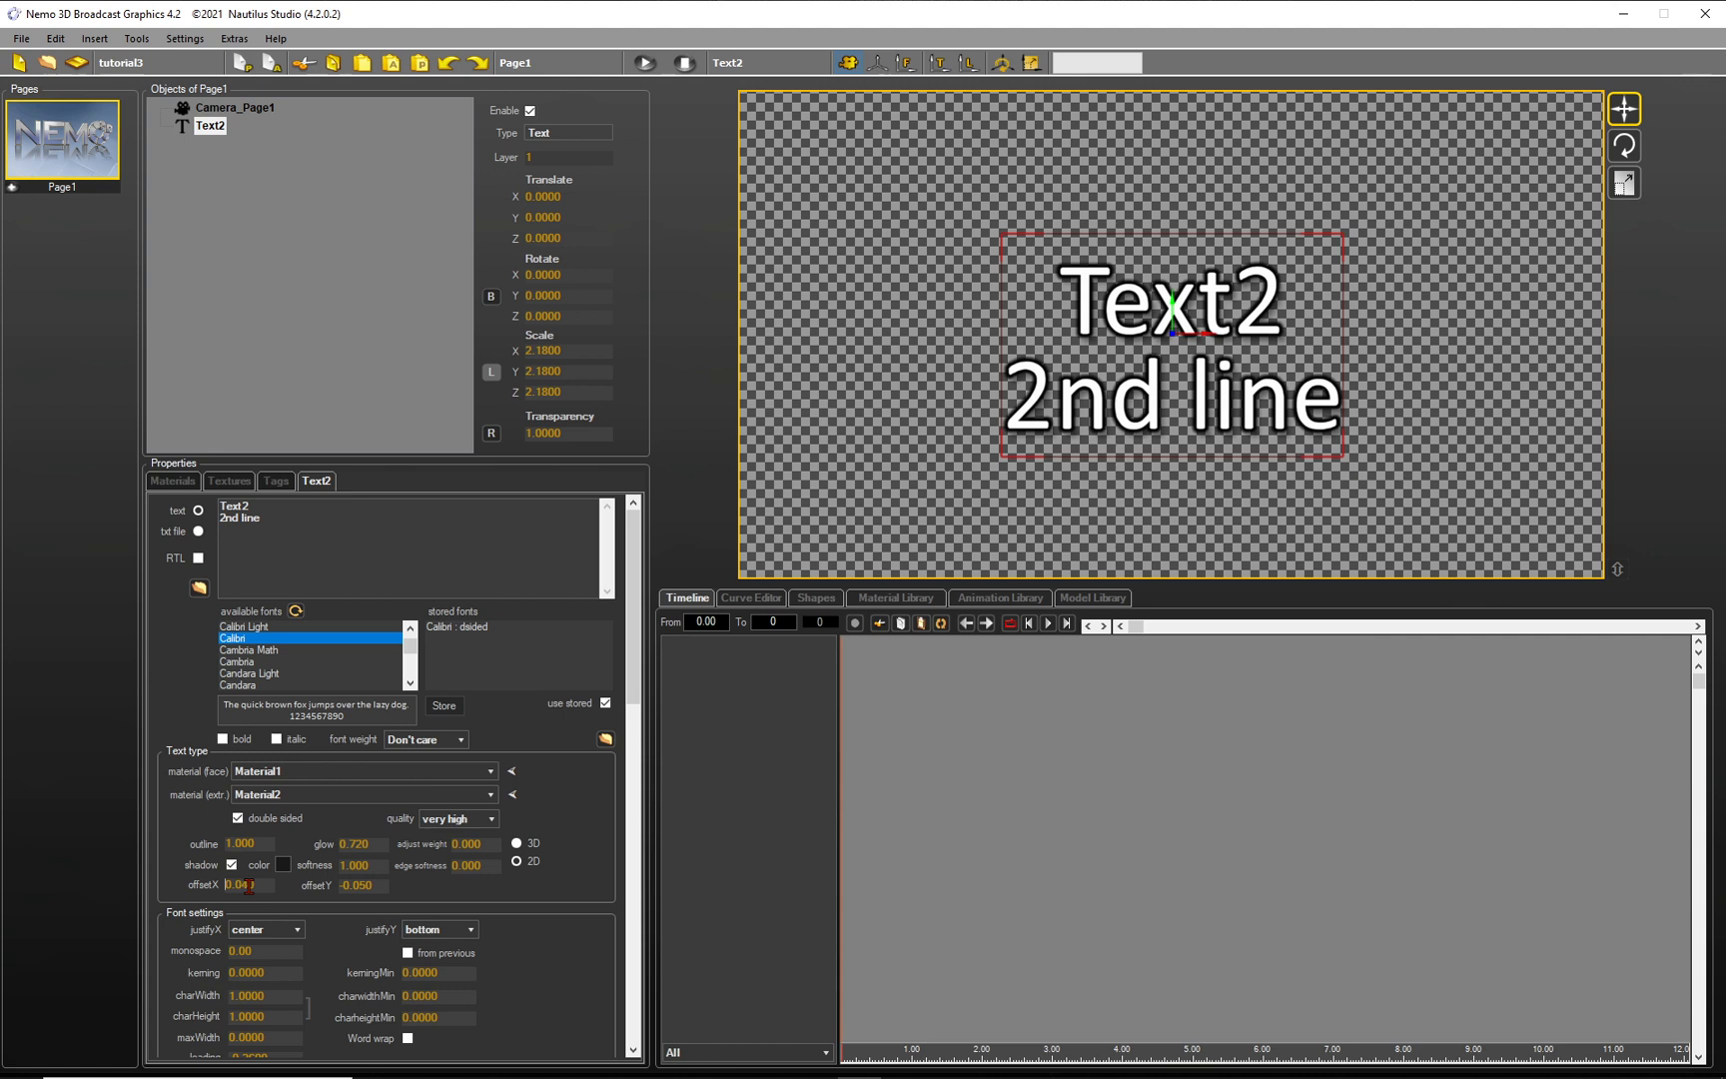
scroll(250, 885, "up", 2)
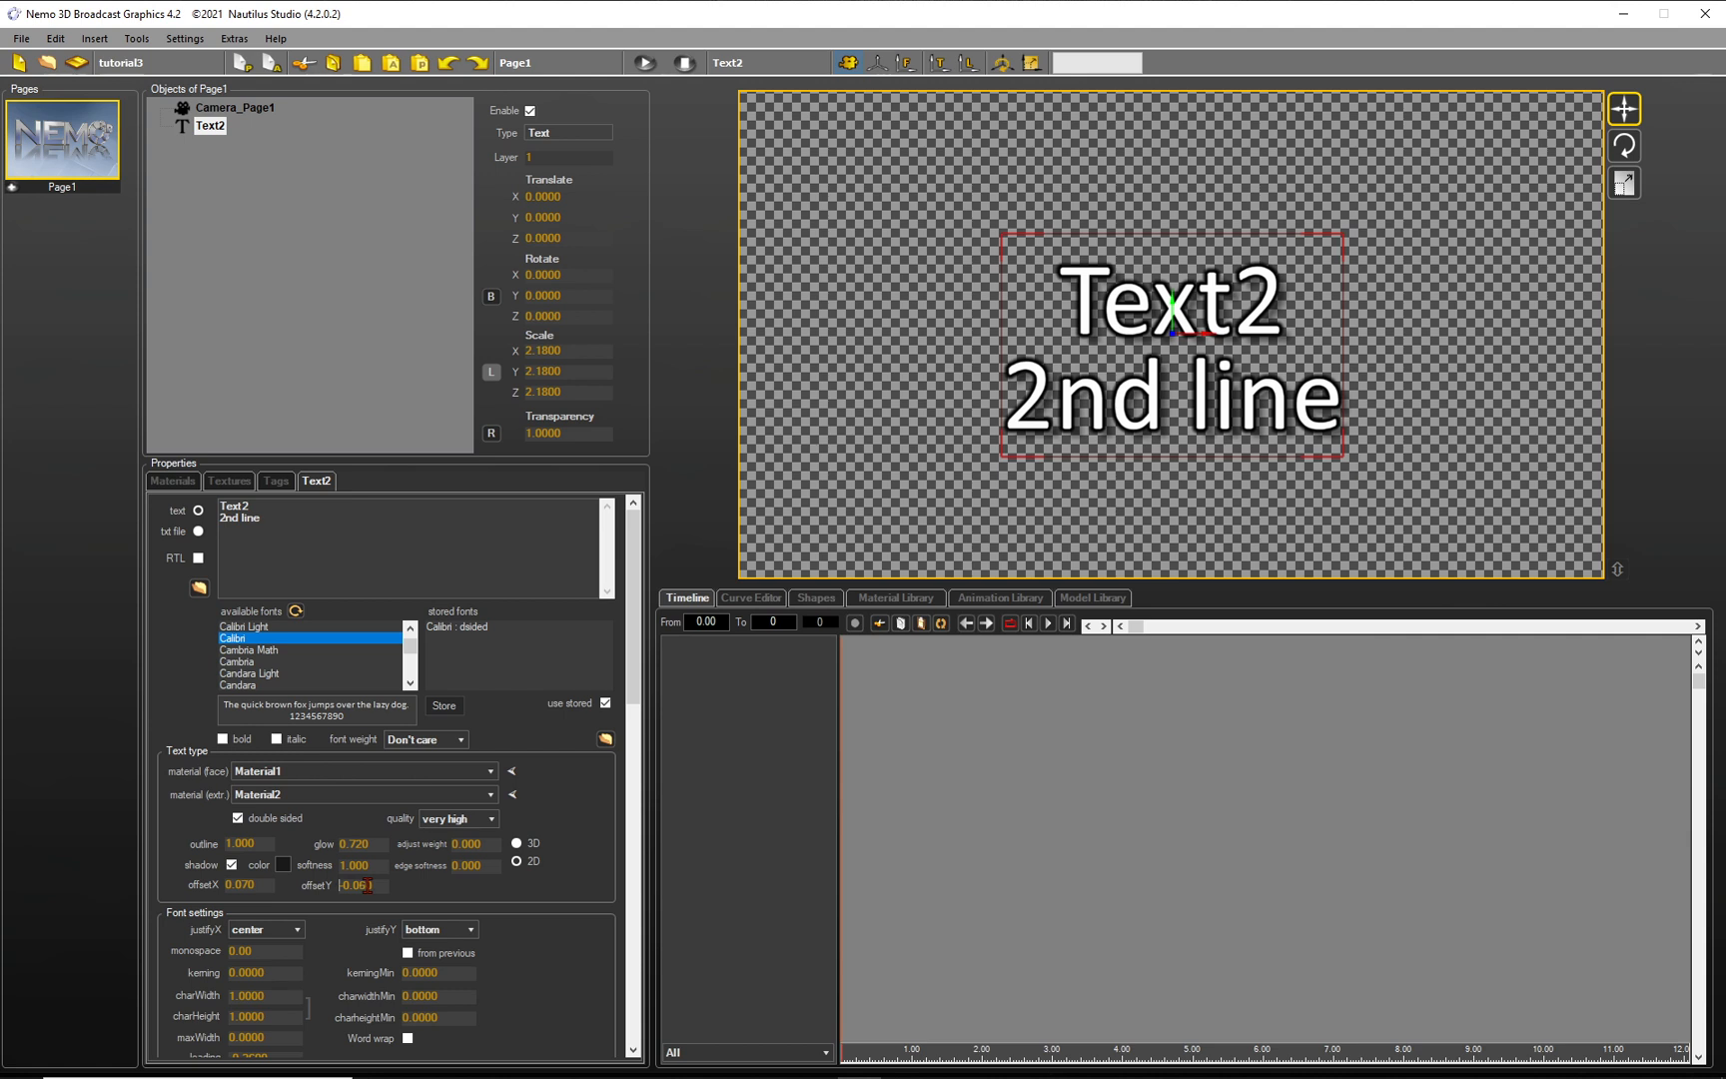
Try an edge softness of 1 on the text, and set the edge softness back to 0
left_click_drag(467, 866, 603, 869)
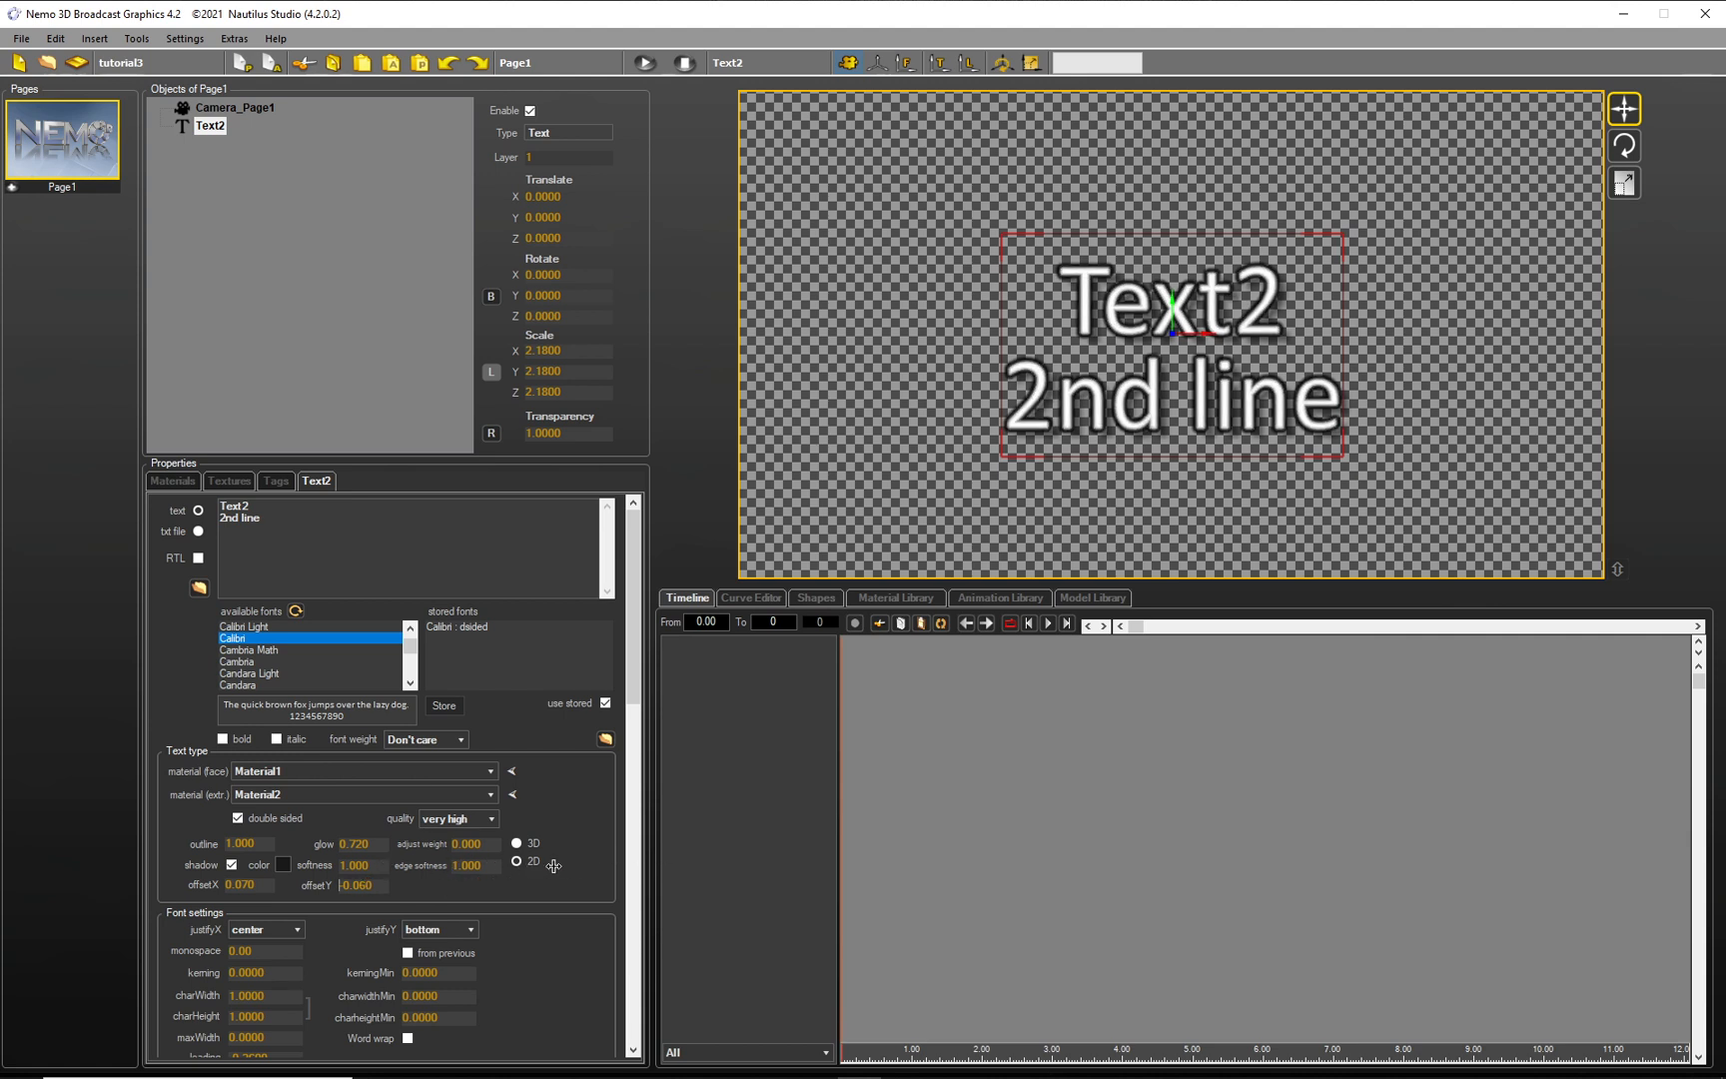
left_click_drag(584, 867, 444, 872)
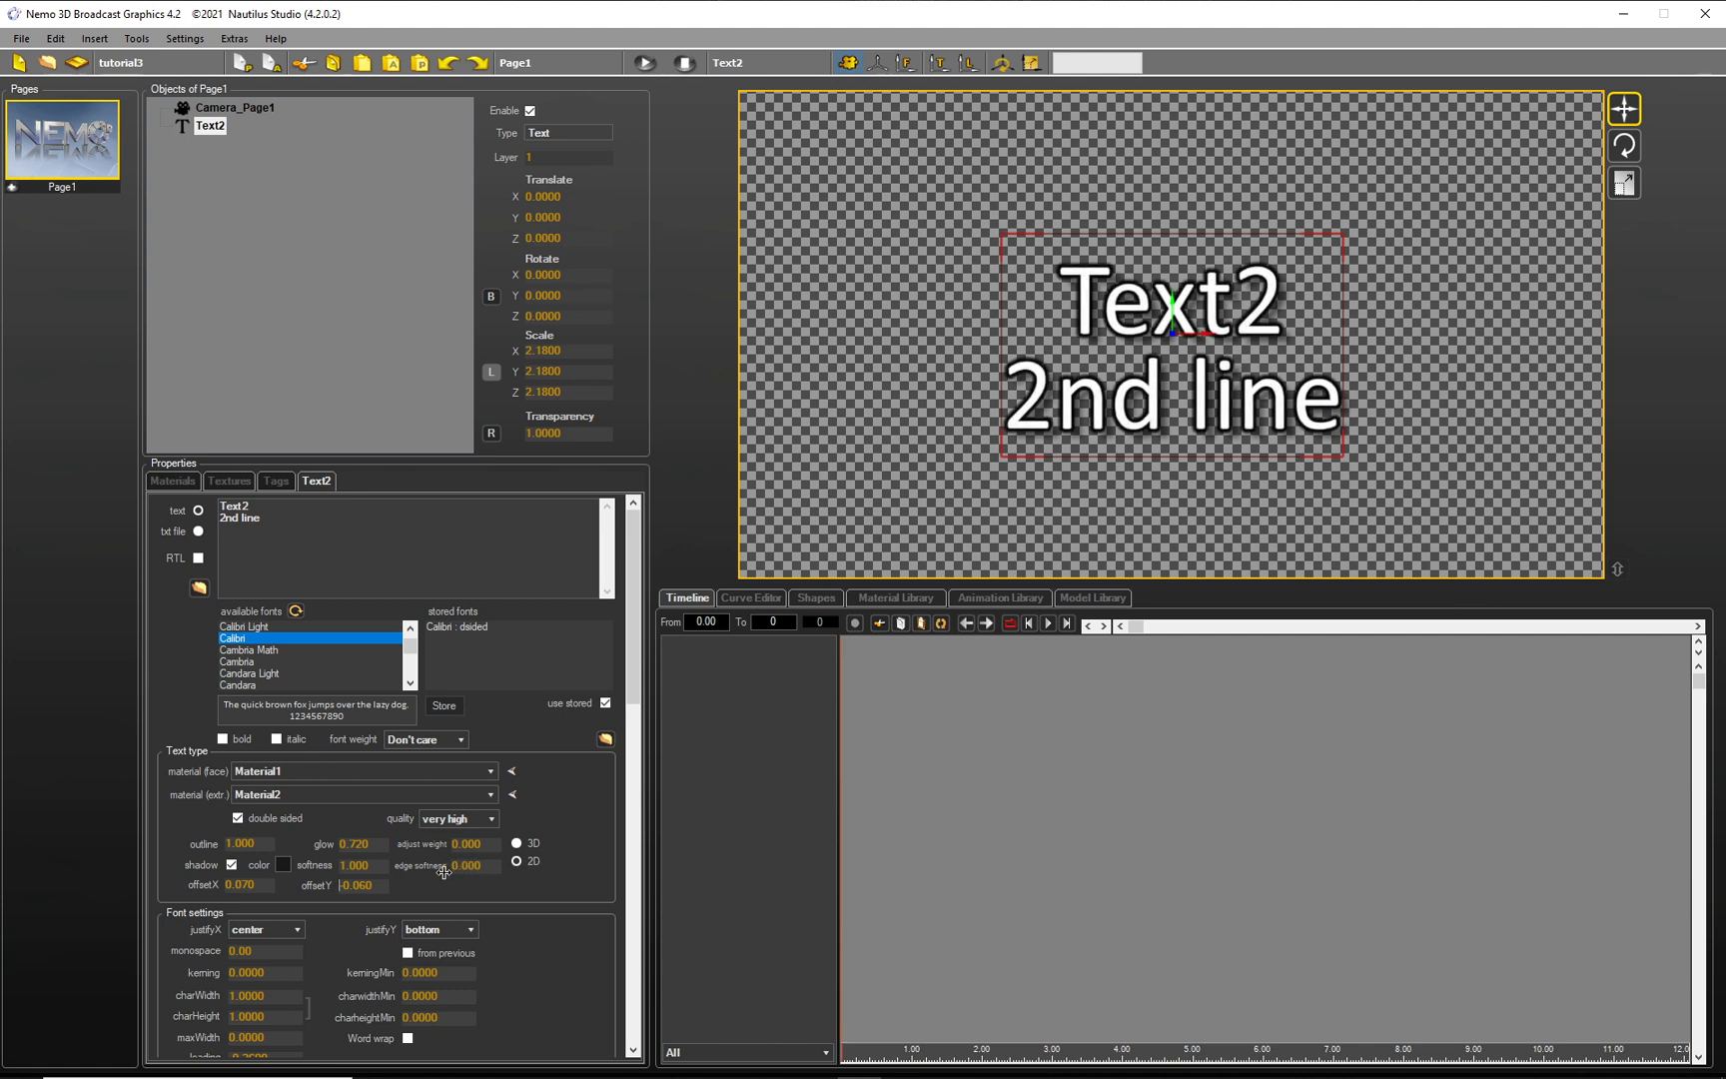
right_click(470, 866)
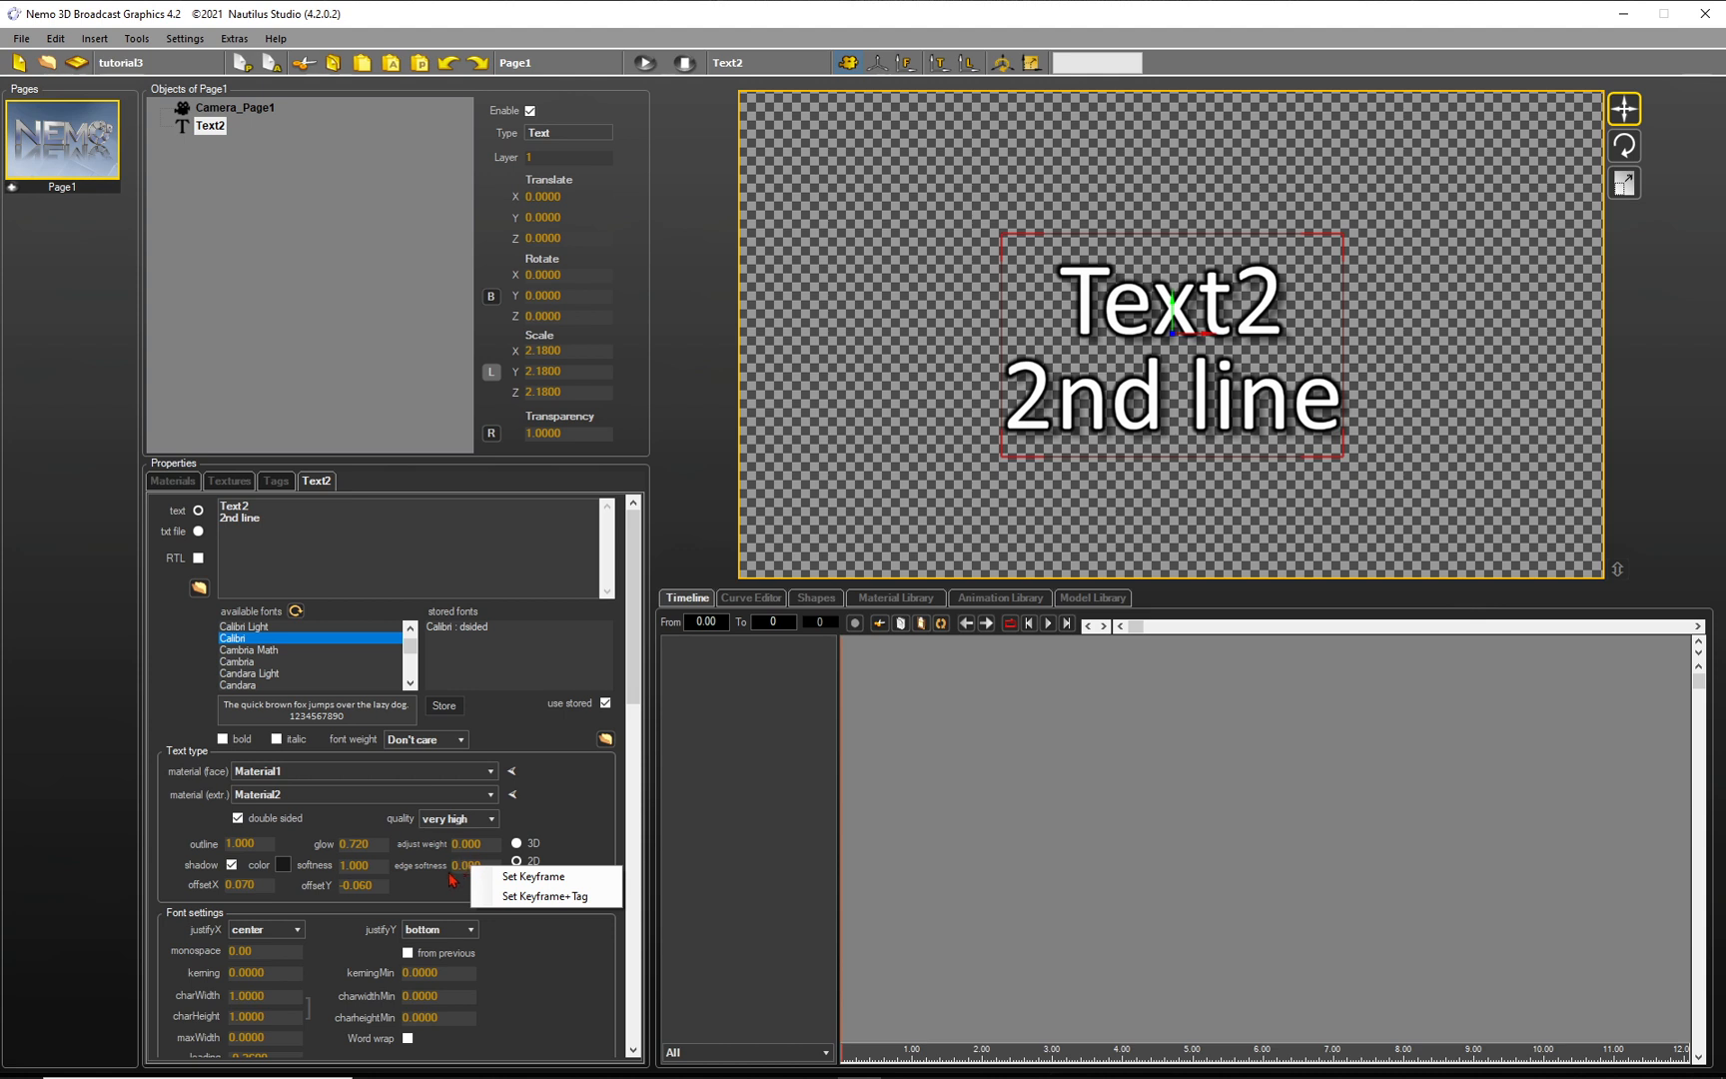
left_click(453, 880)
right_click(356, 847)
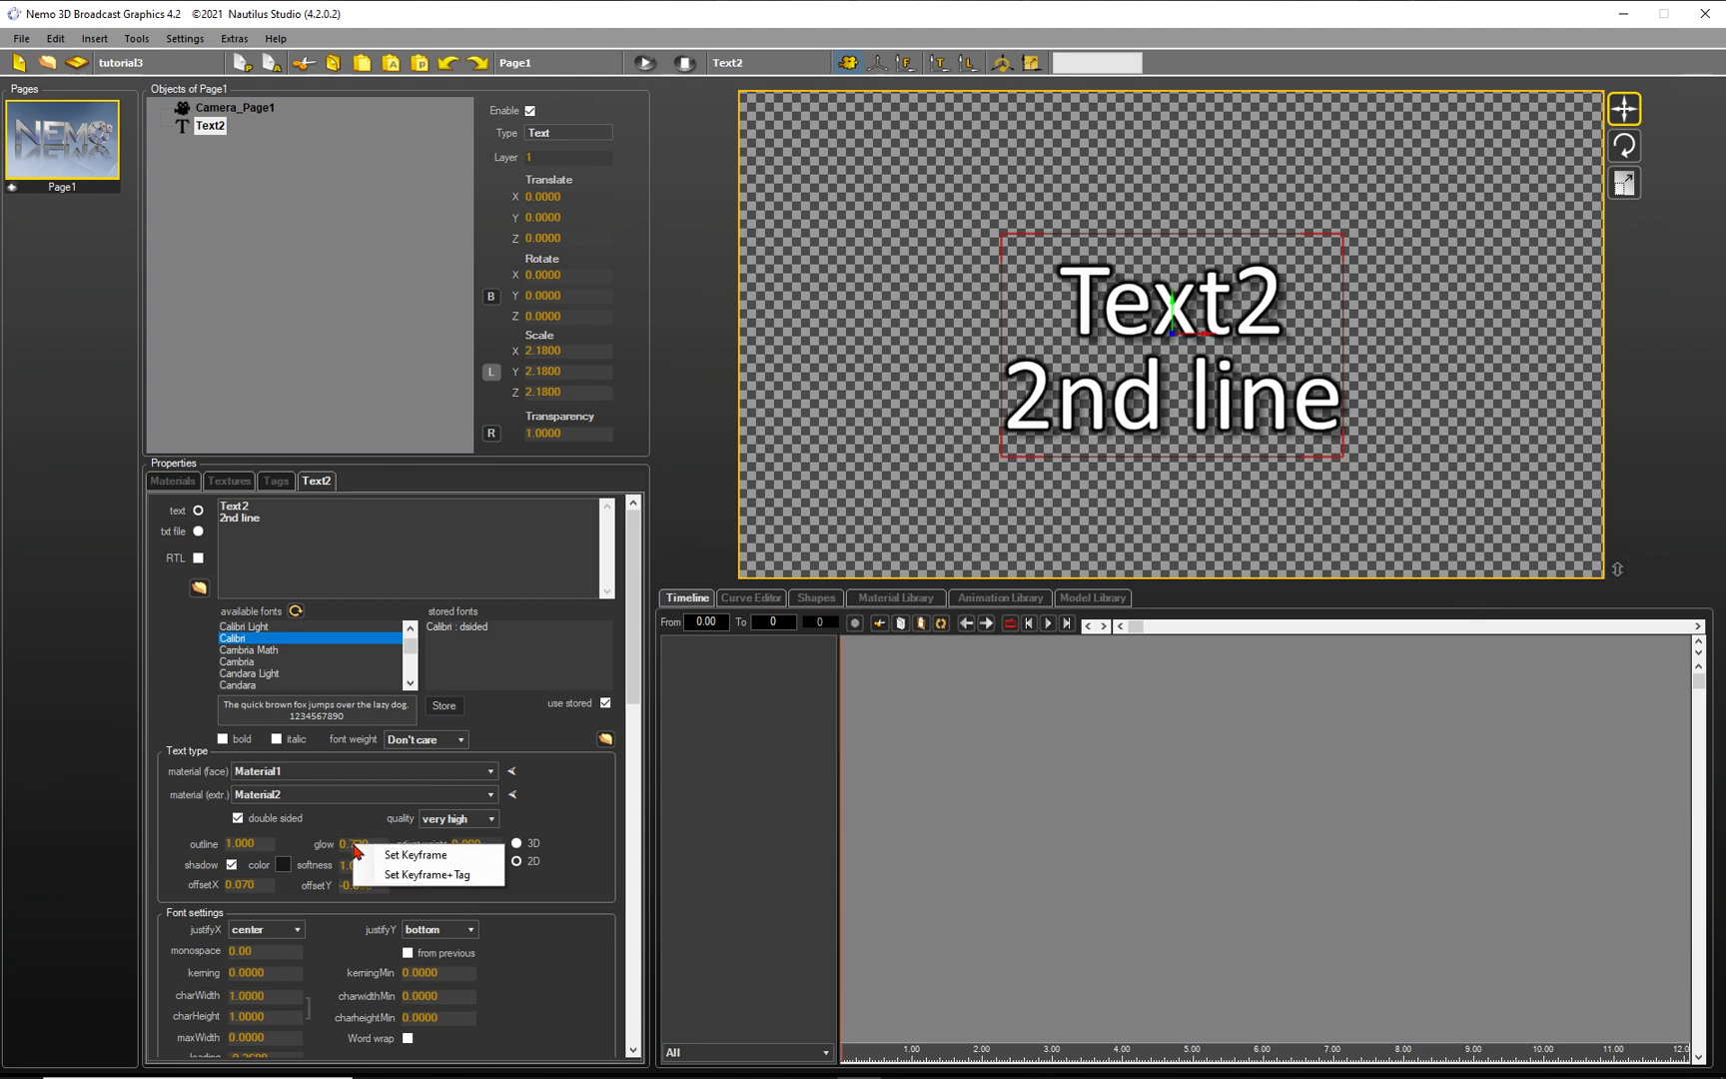
left_click(408, 893)
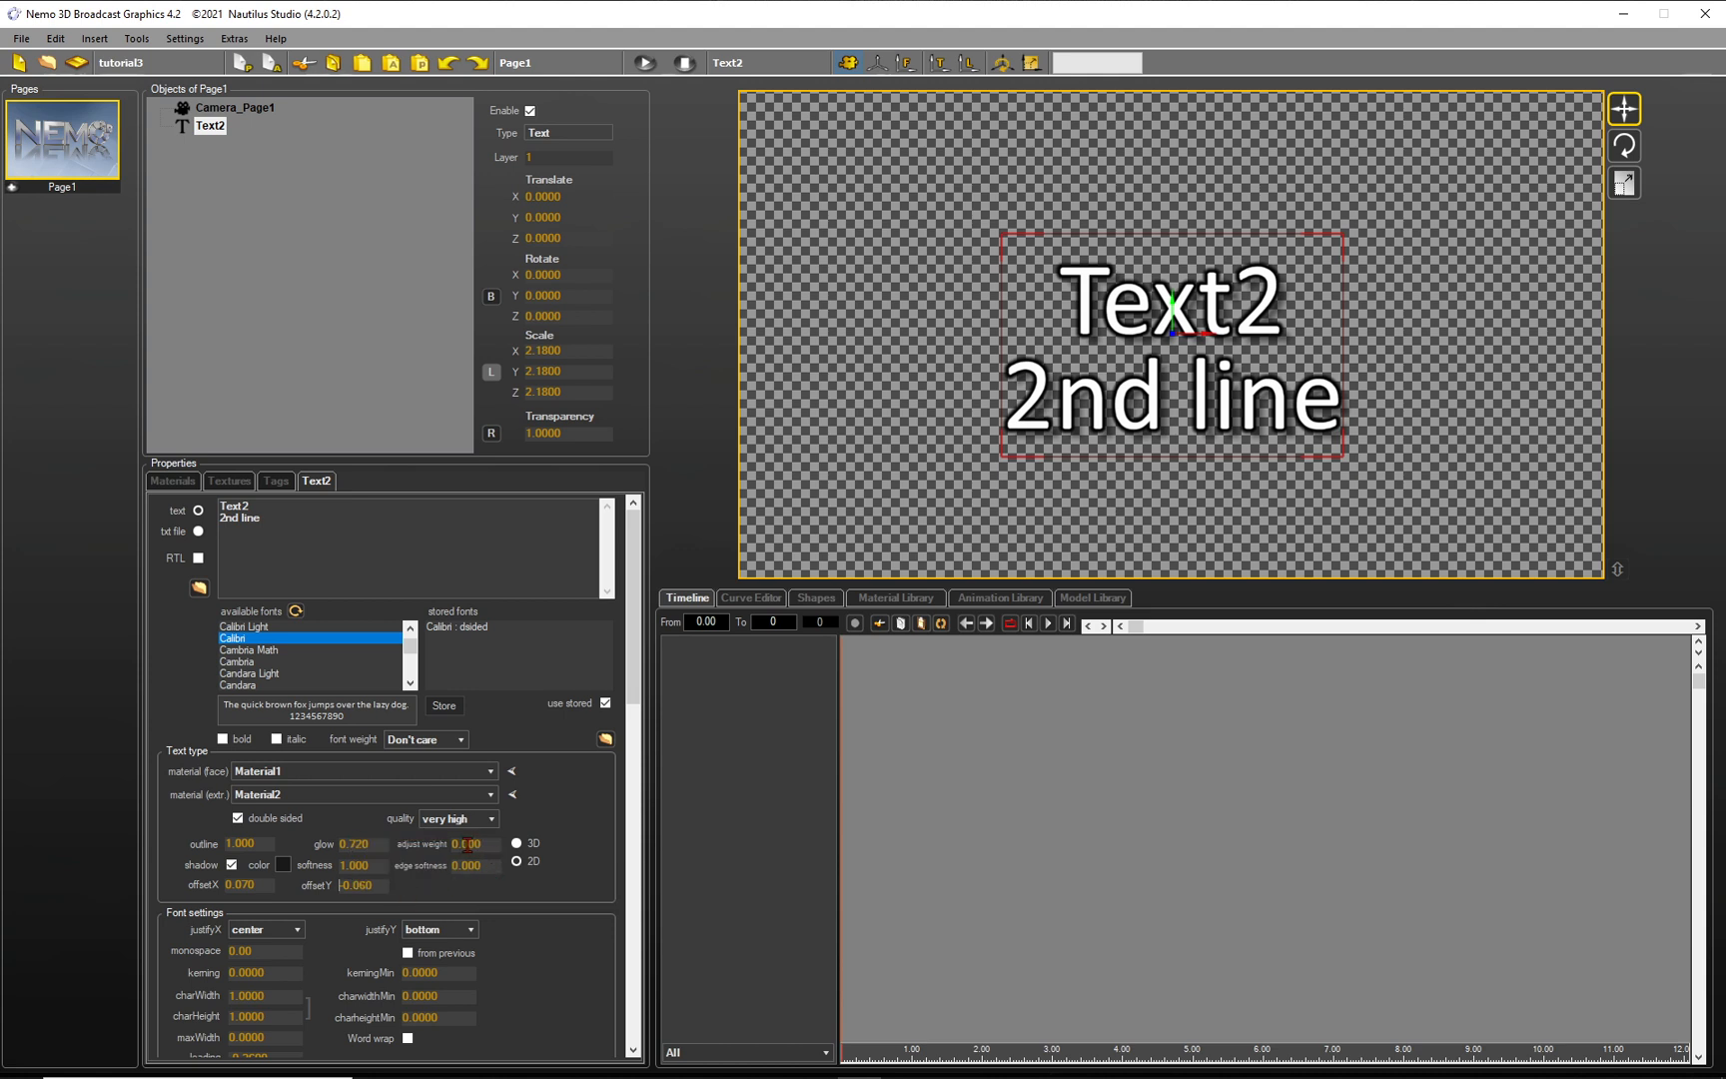
Try negative and positive weight adjustments on the text characters, and set the adjusted weight back to 0
scroll(469, 844, "down", 3)
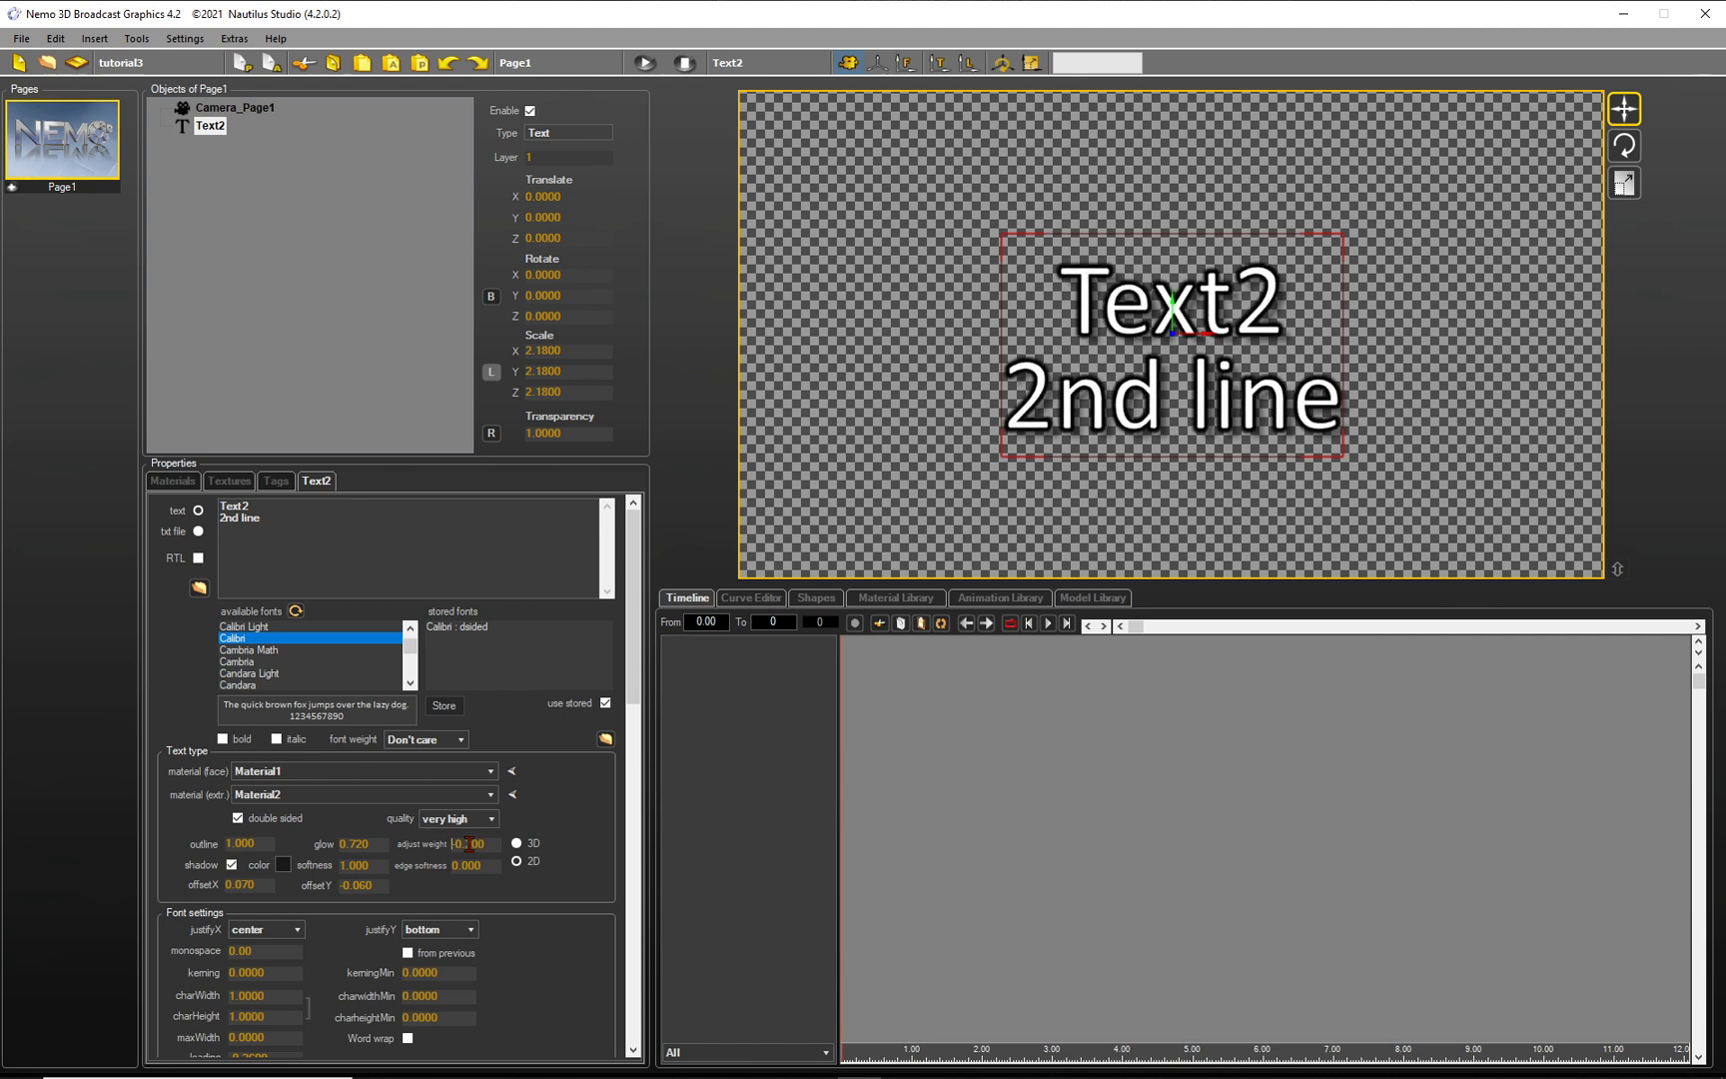
scroll(469, 844, "up", 2)
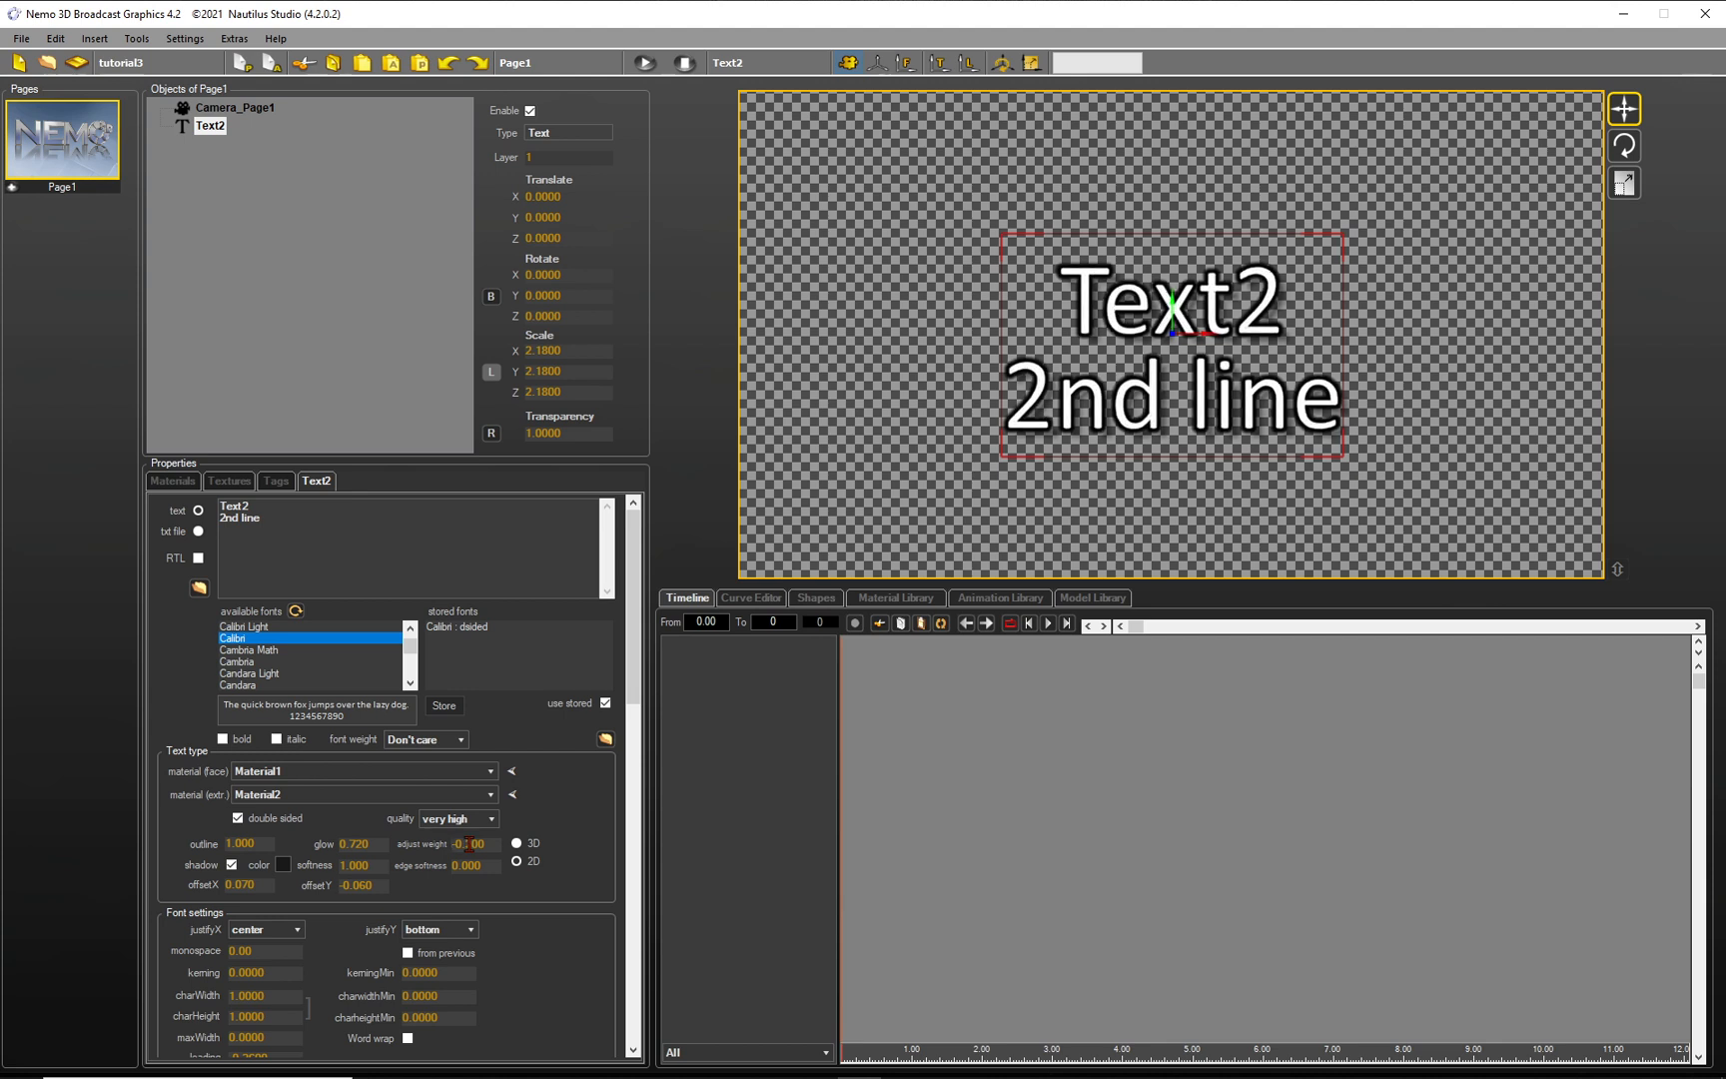
scroll(468, 843, "up", 9)
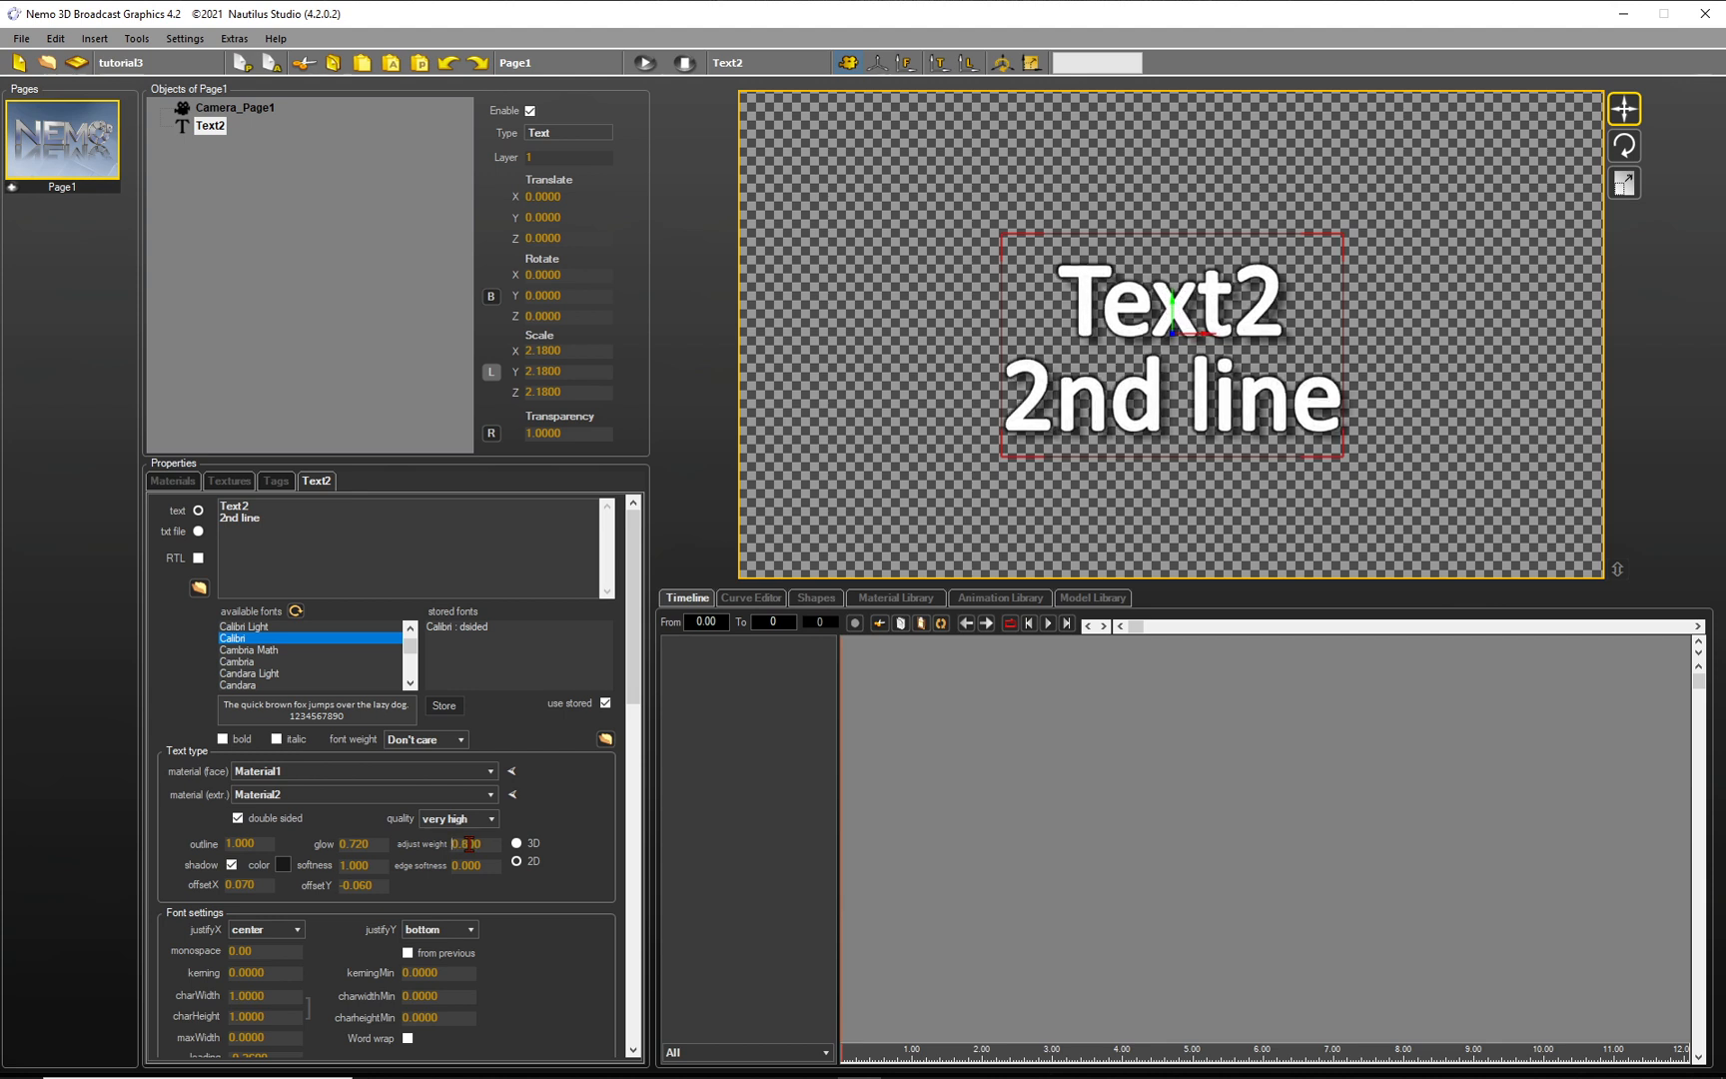
scroll(468, 844, "down", 7)
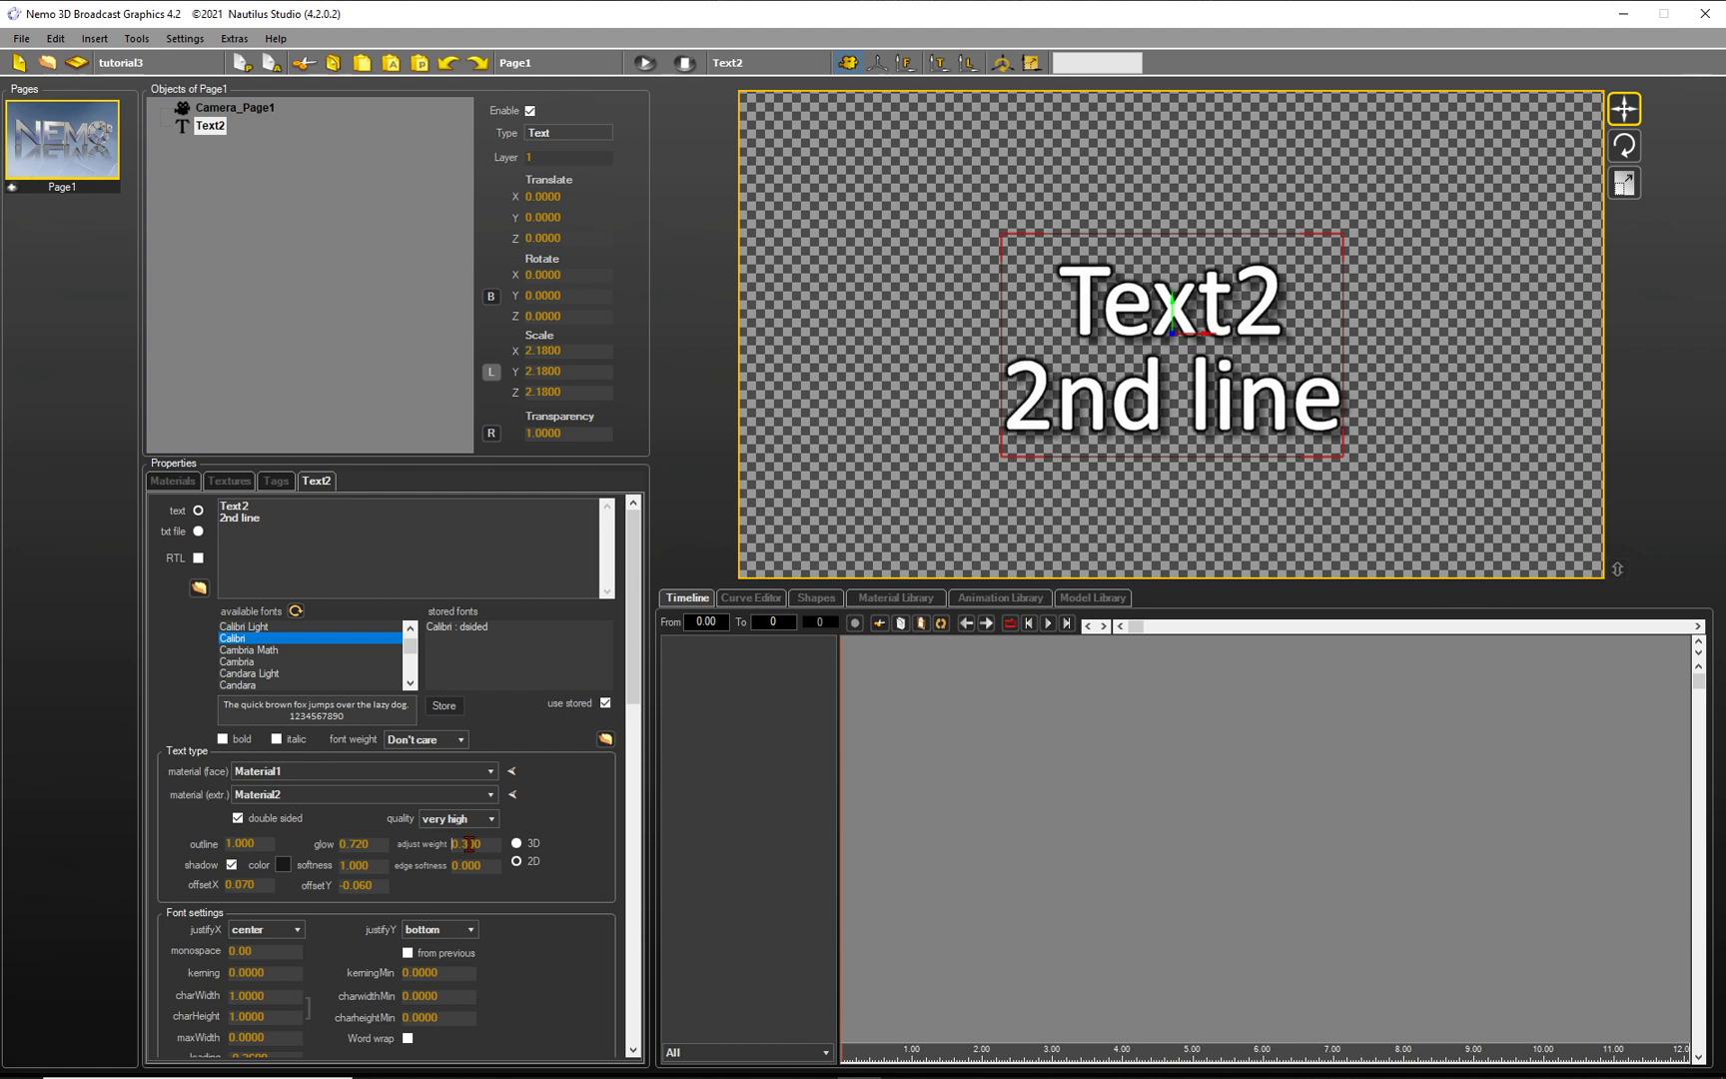
scroll(468, 844, "down", 1)
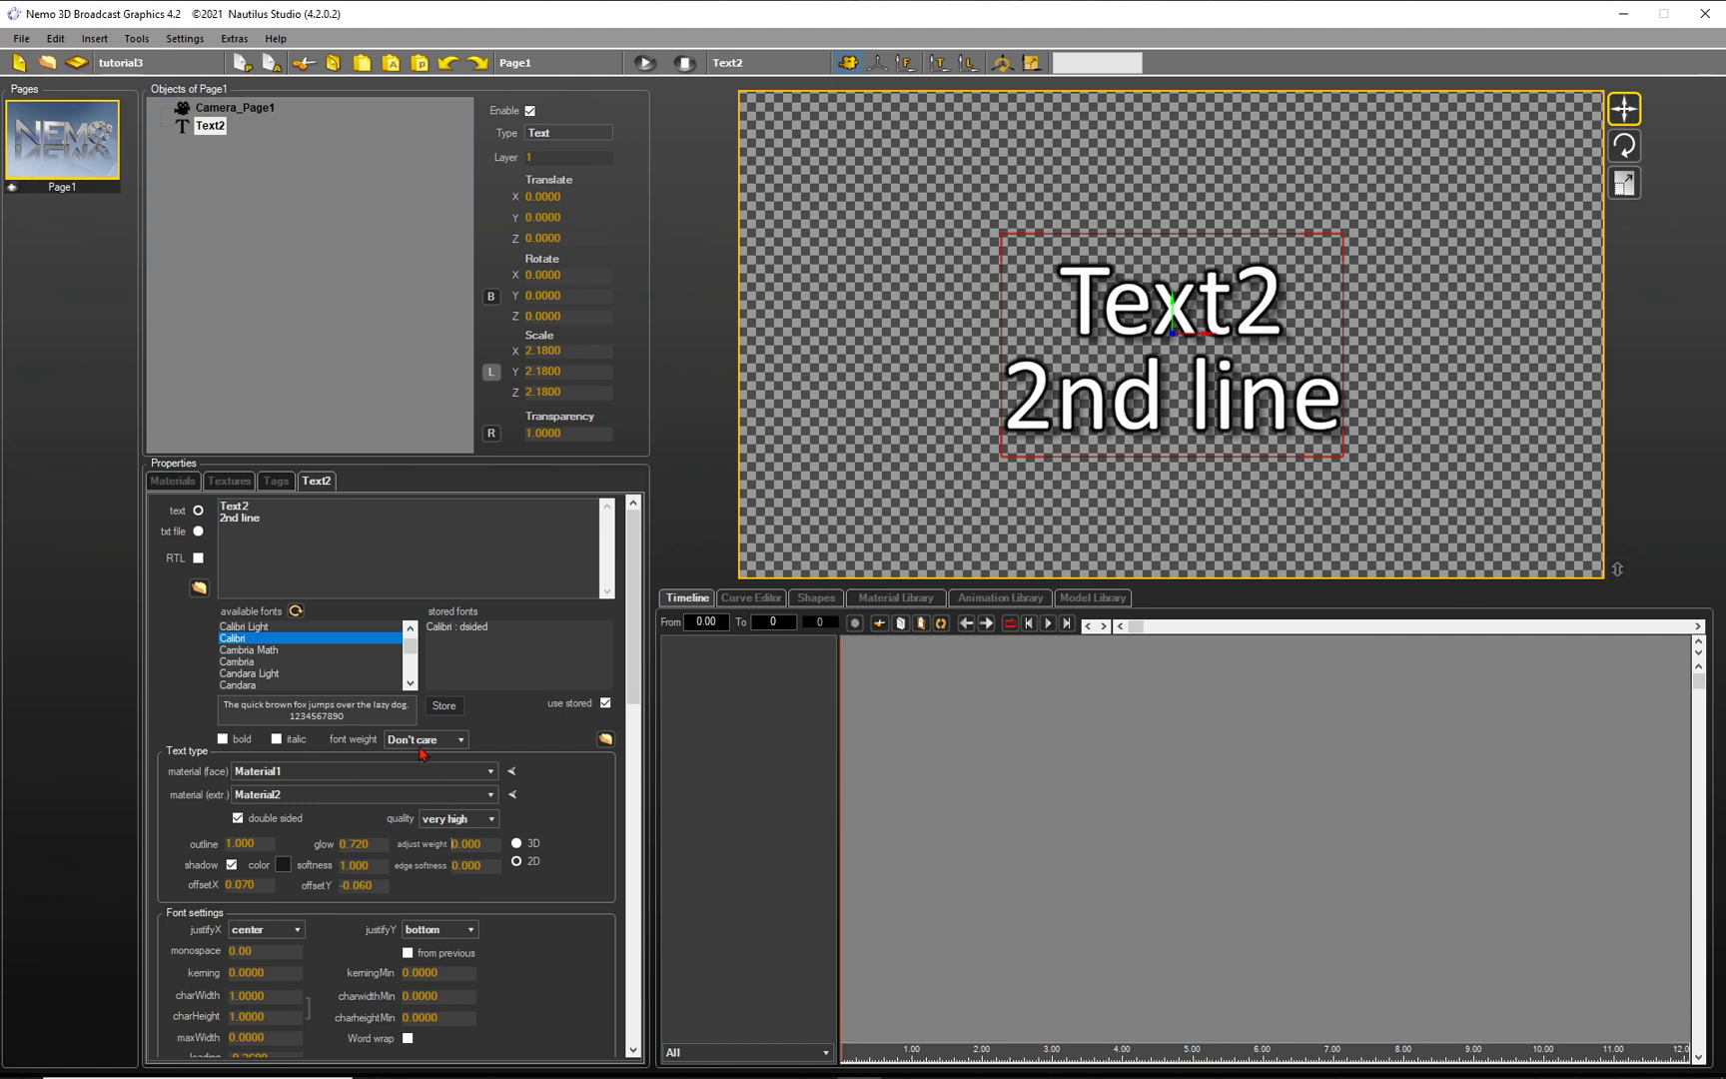
Set a keyframe for the text content at time 0, and replace the text with "something" at time 2.24
right_click(283, 510)
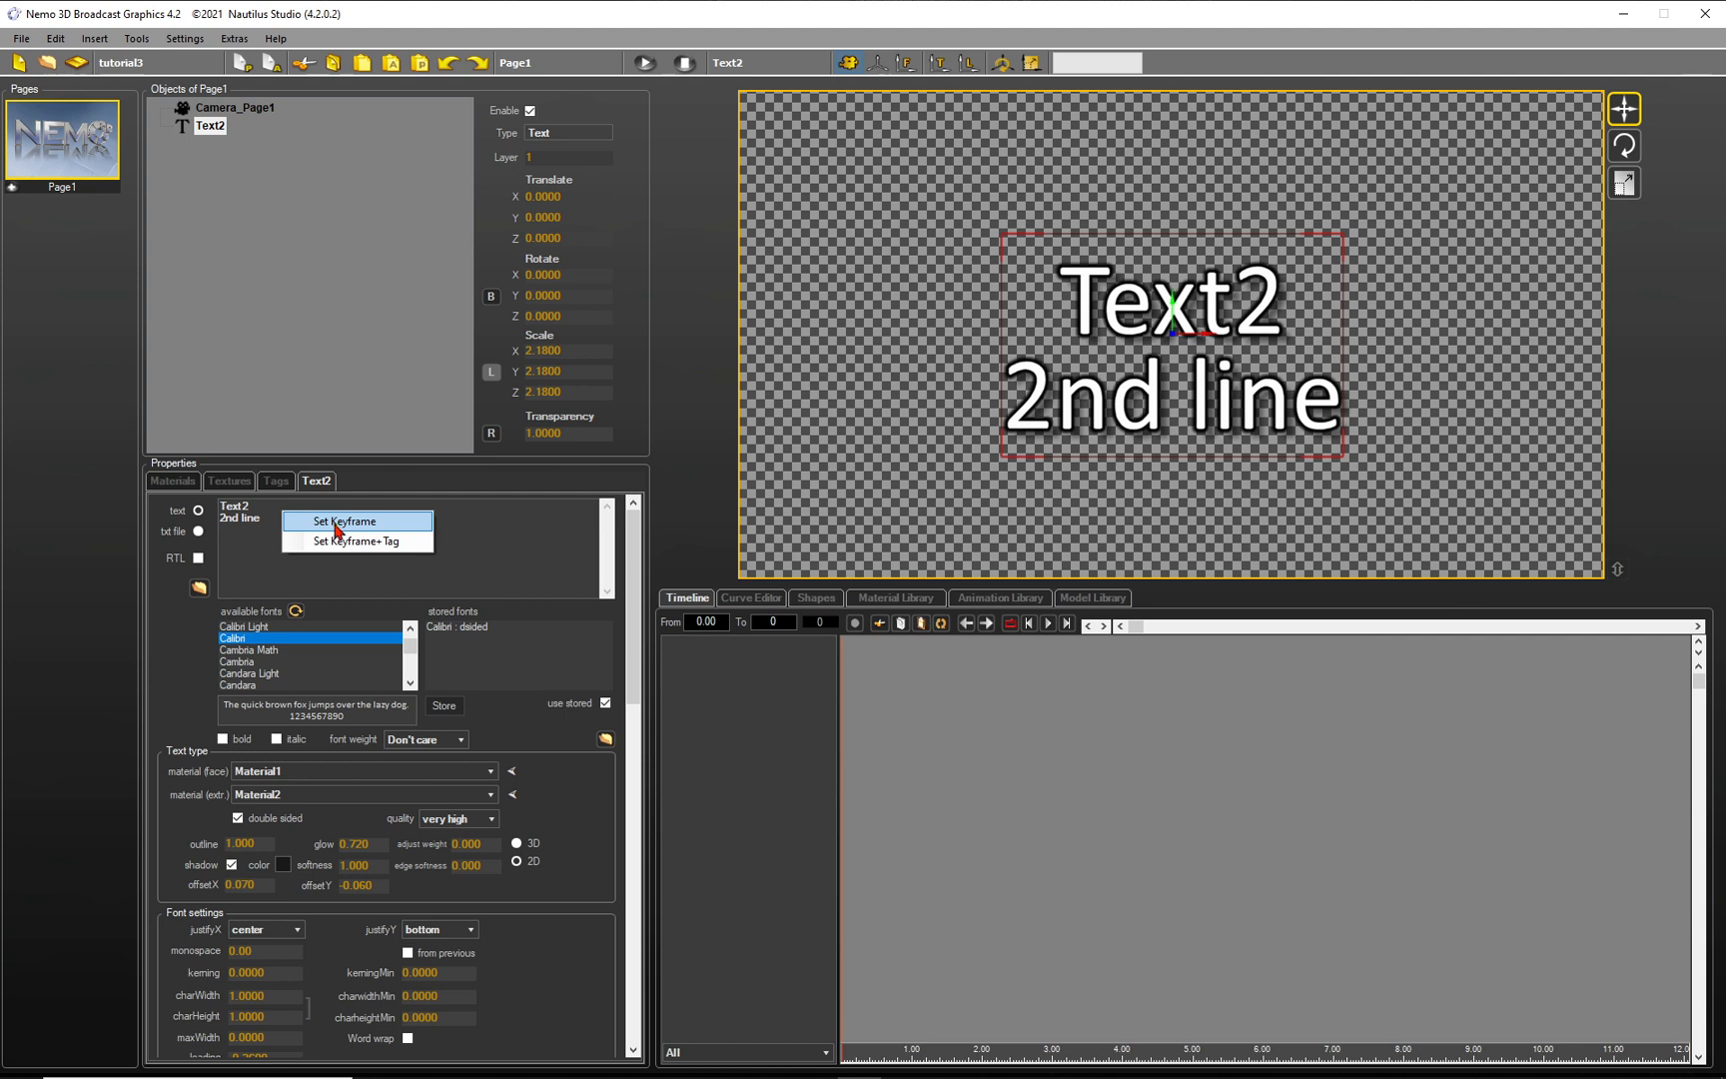
left_click(407, 527)
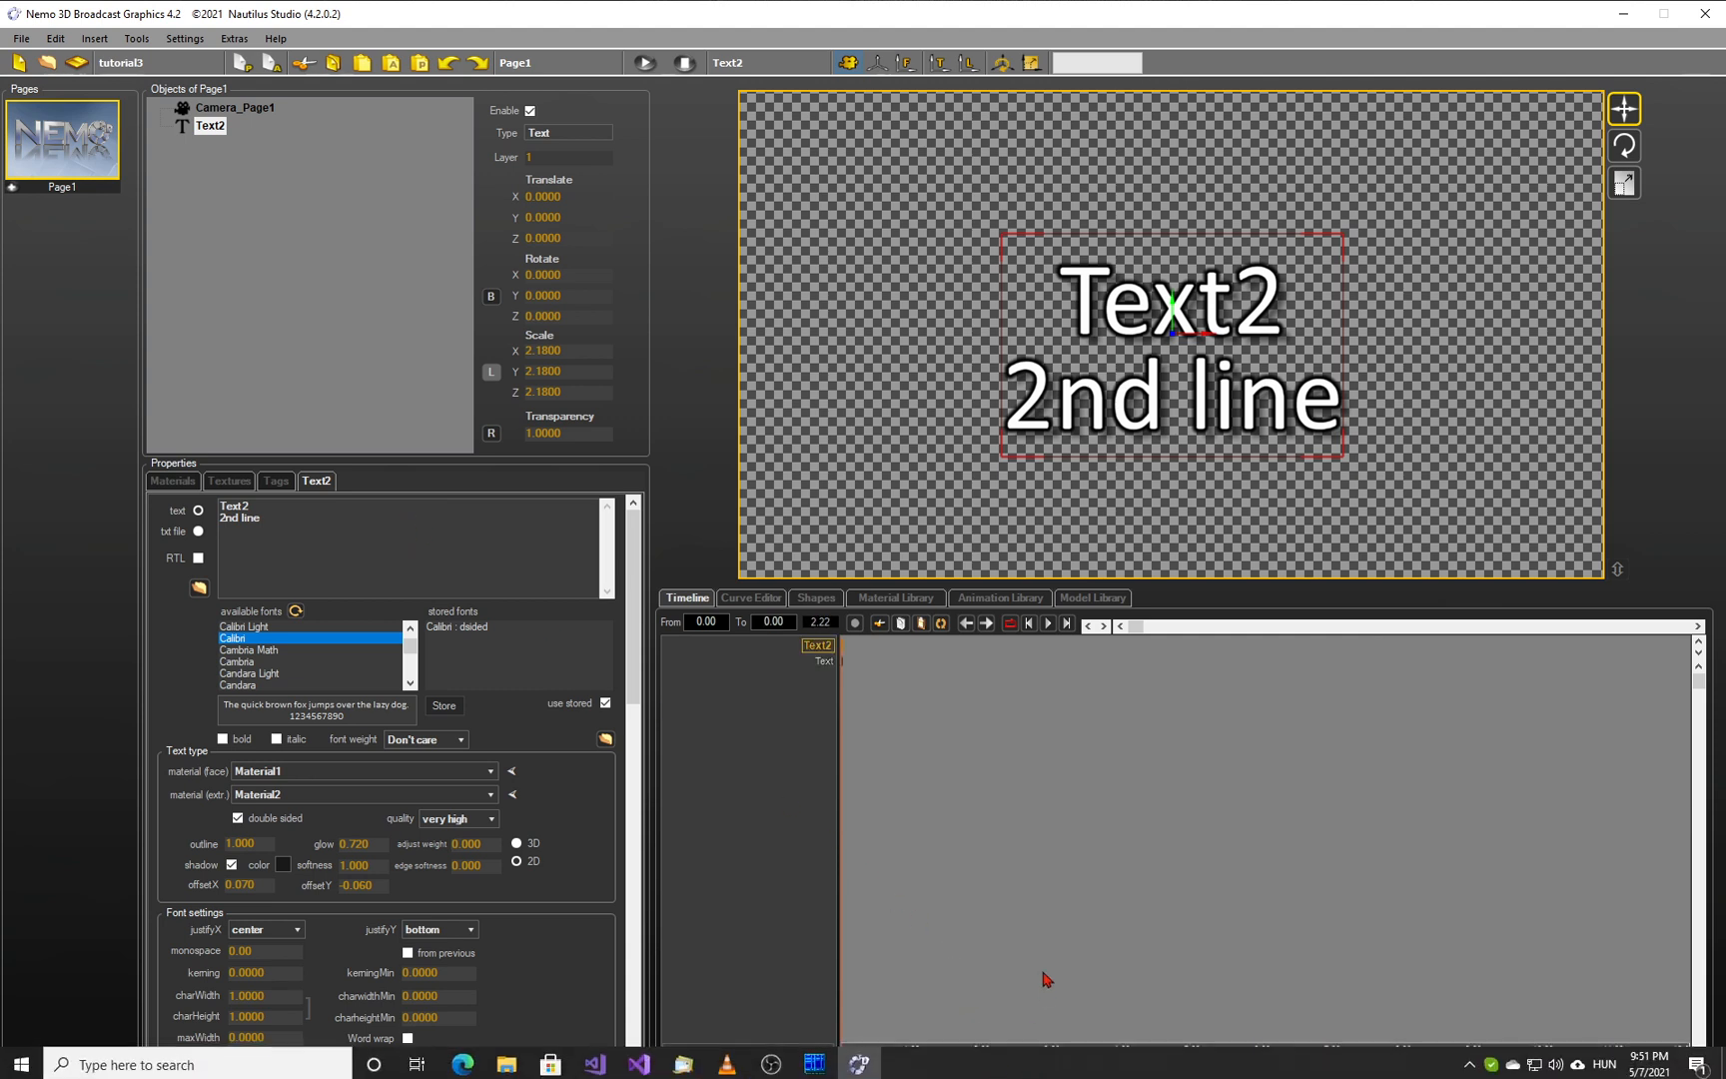
left_click(1051, 1056)
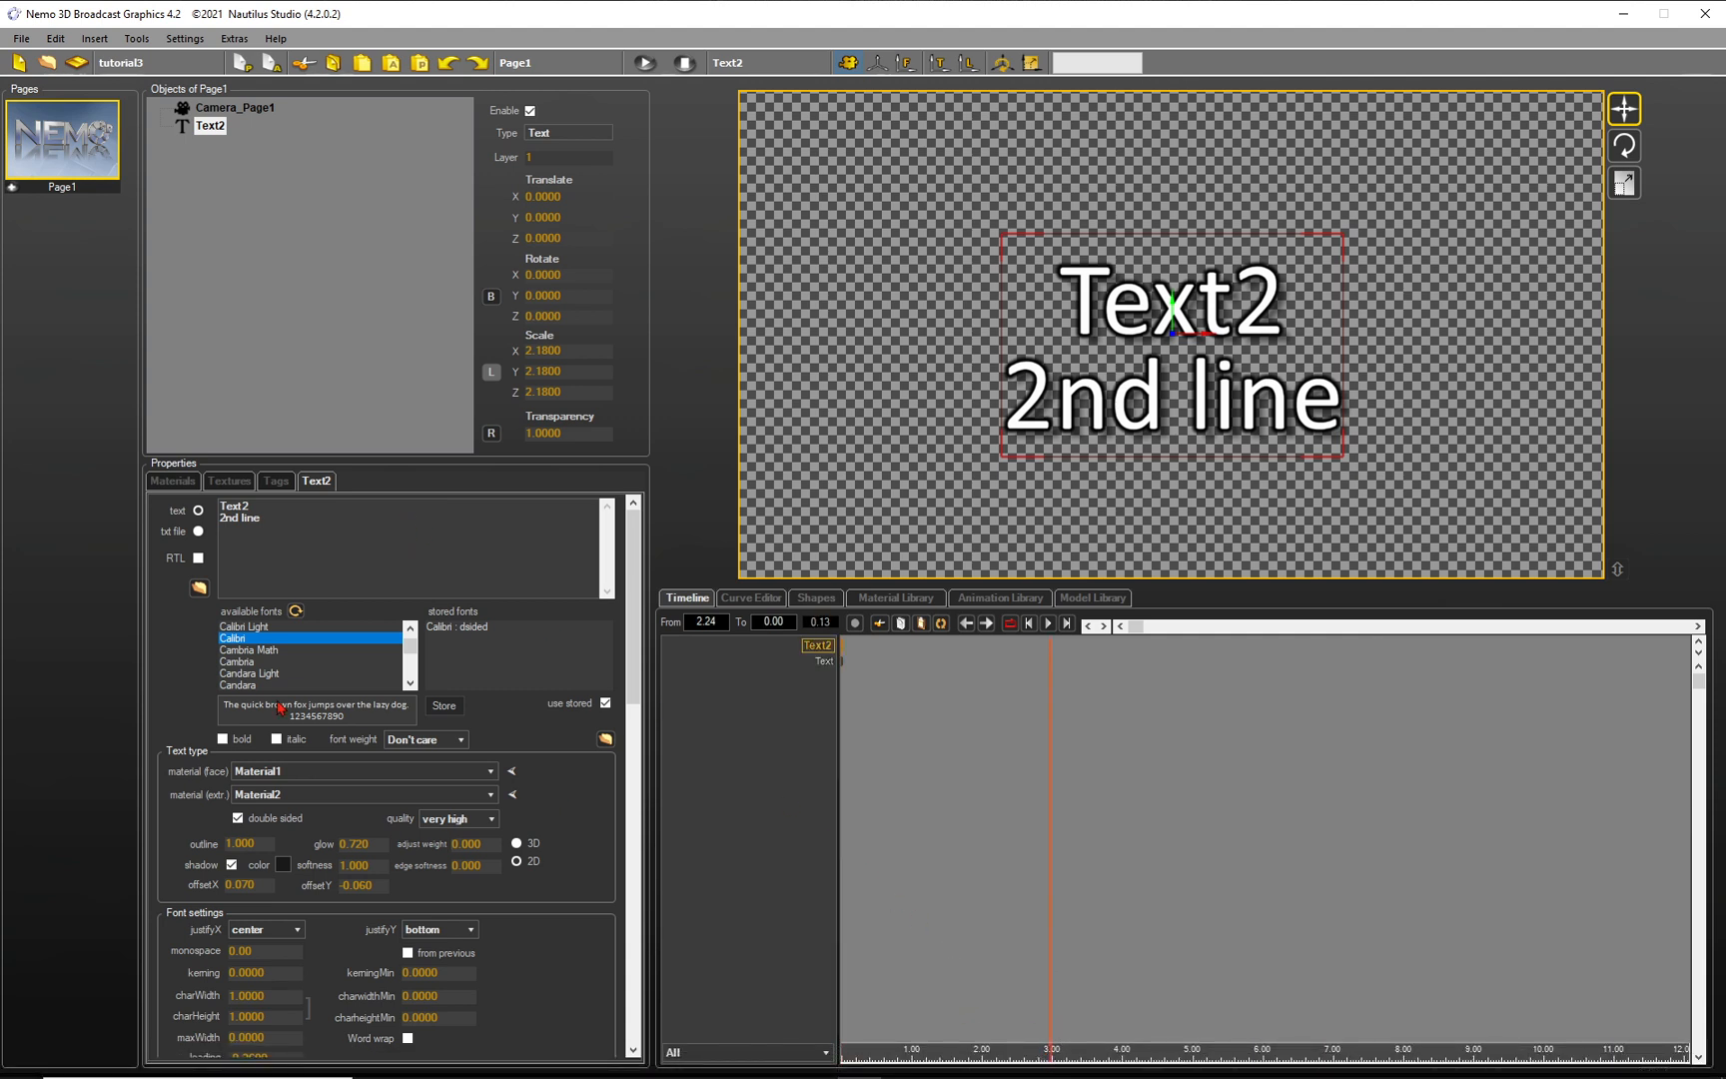
left_click_drag(262, 518, 217, 498)
type("something")
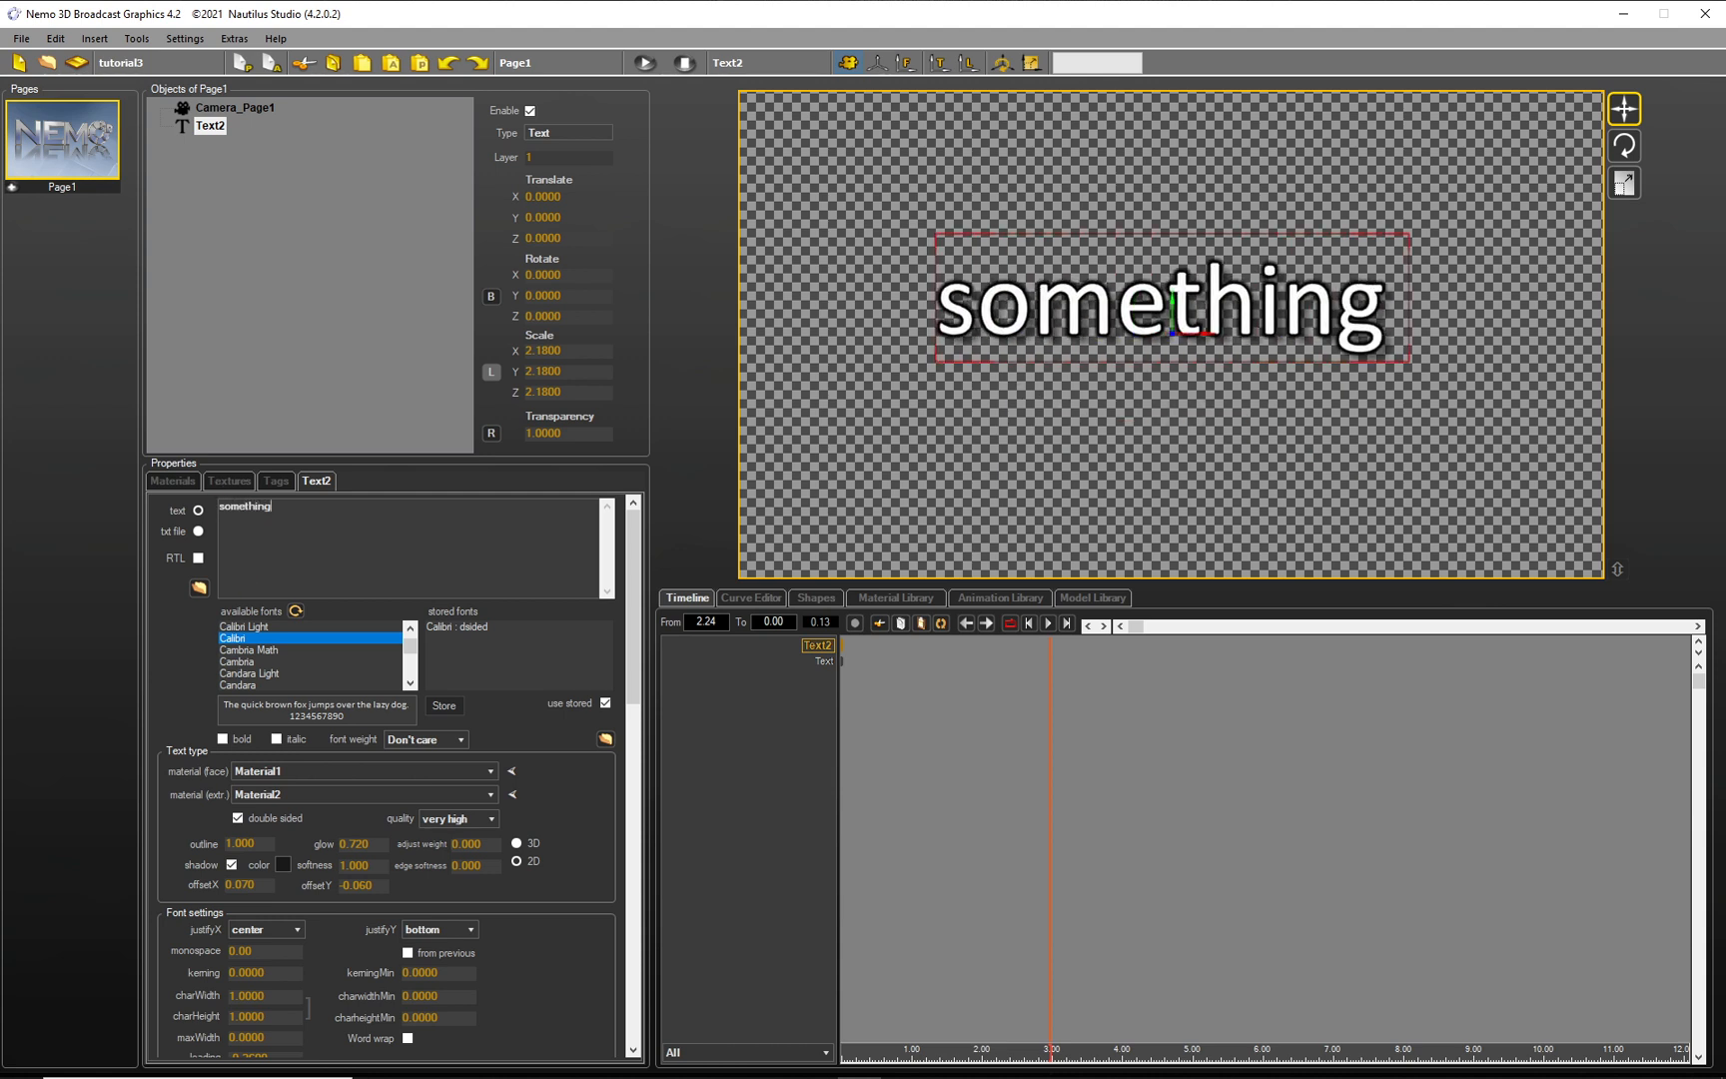
Add a second line reading "else" below "something" in the text object, and set a text content keyframe at time 2.24
key("Return")
type("else")
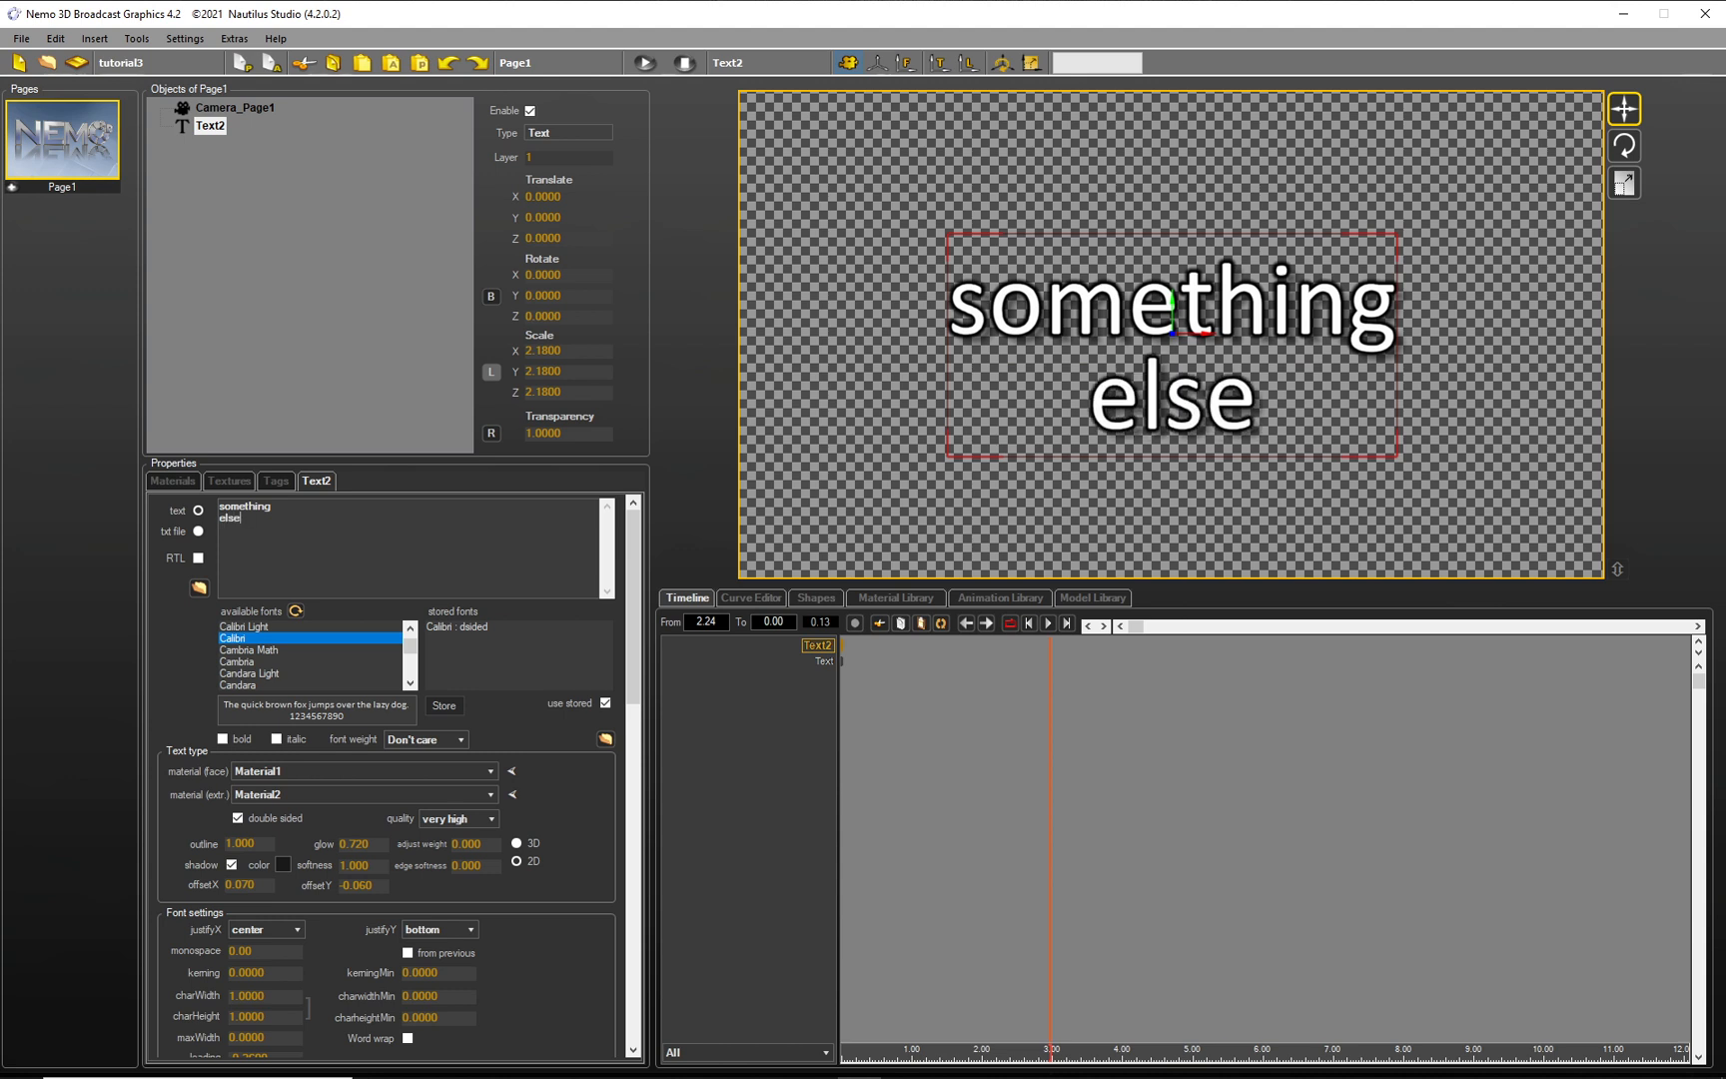
right_click(275, 522)
left_click(317, 539)
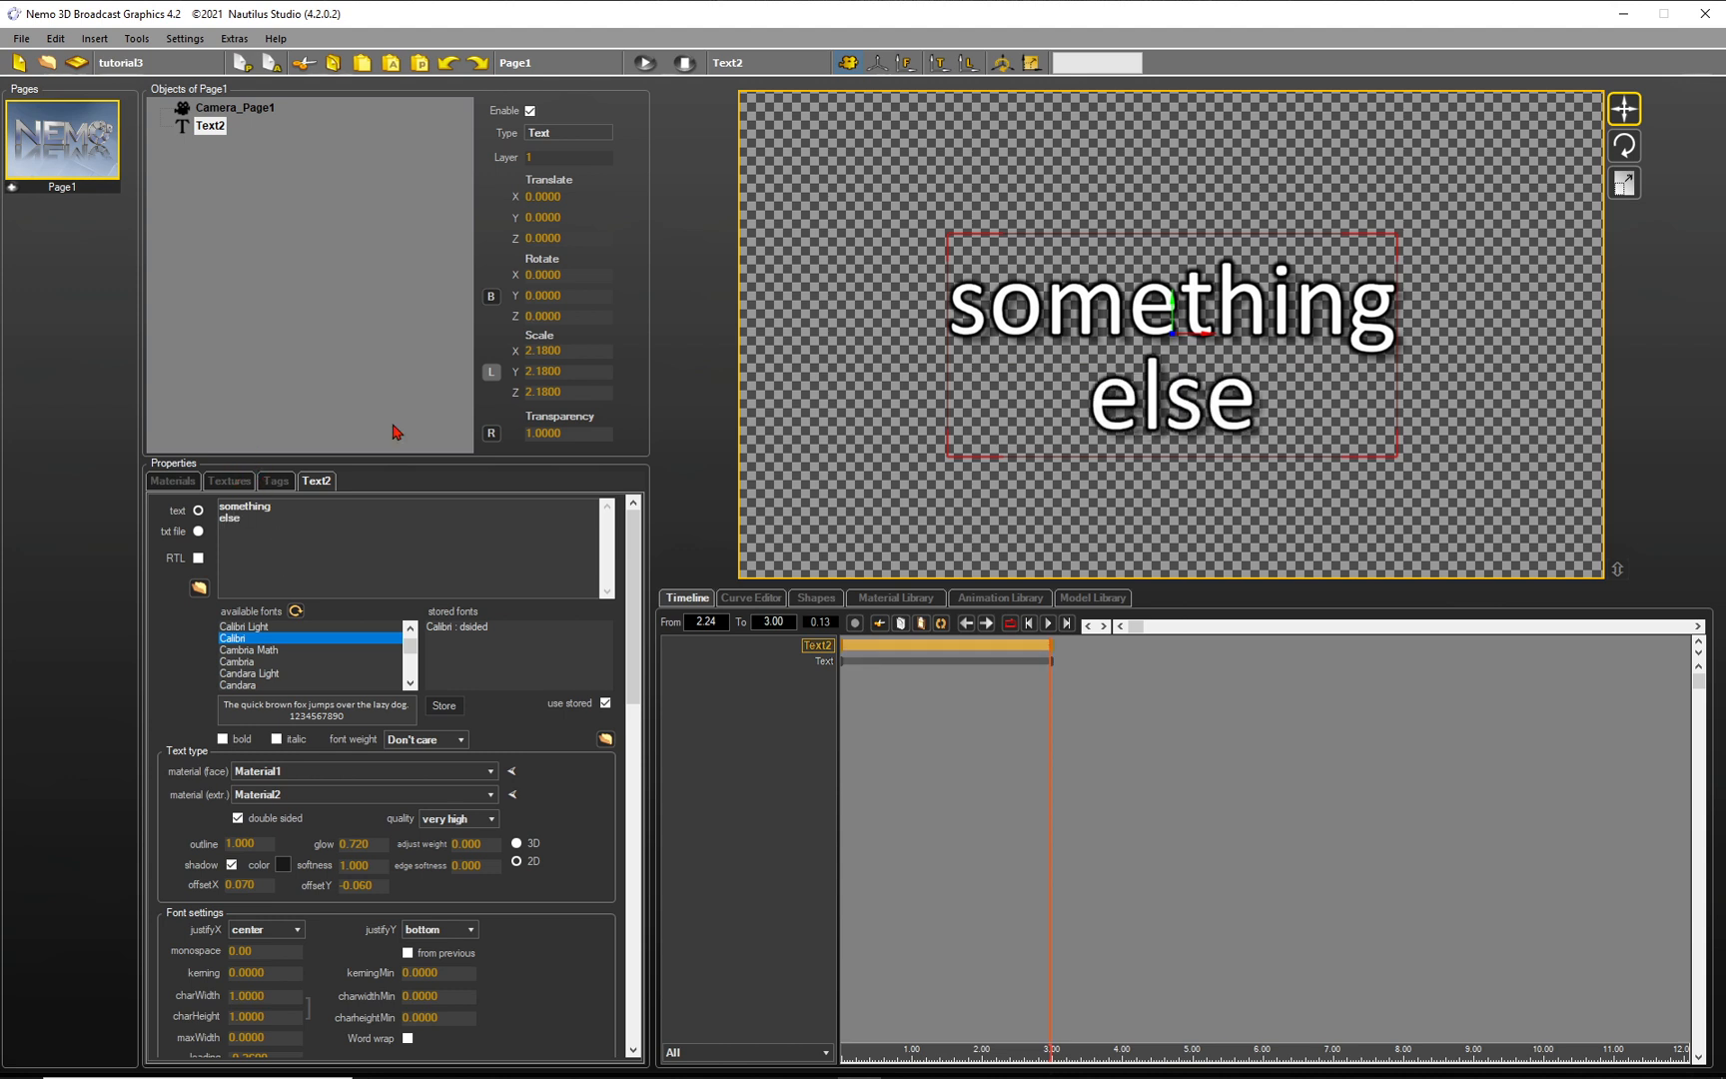
Play the page animation from the start to check the text change, and stop playback back at time 0
left_click(685, 63)
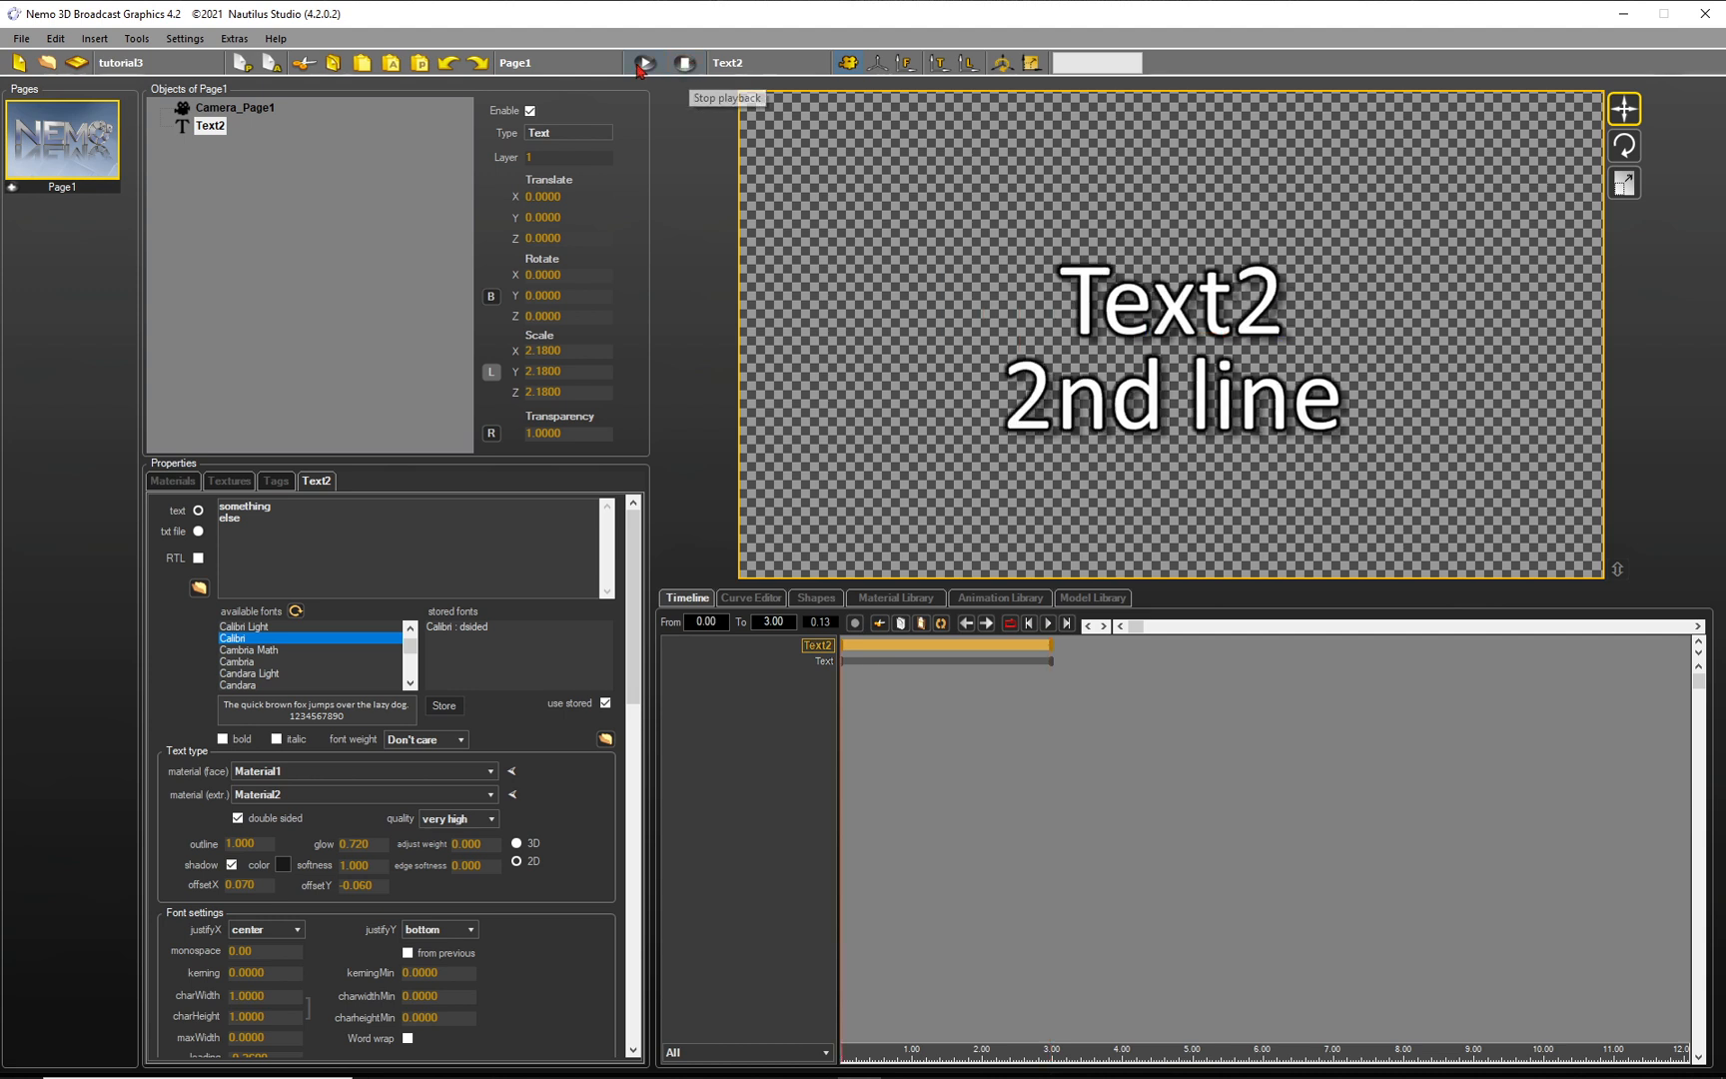
left_click(642, 63)
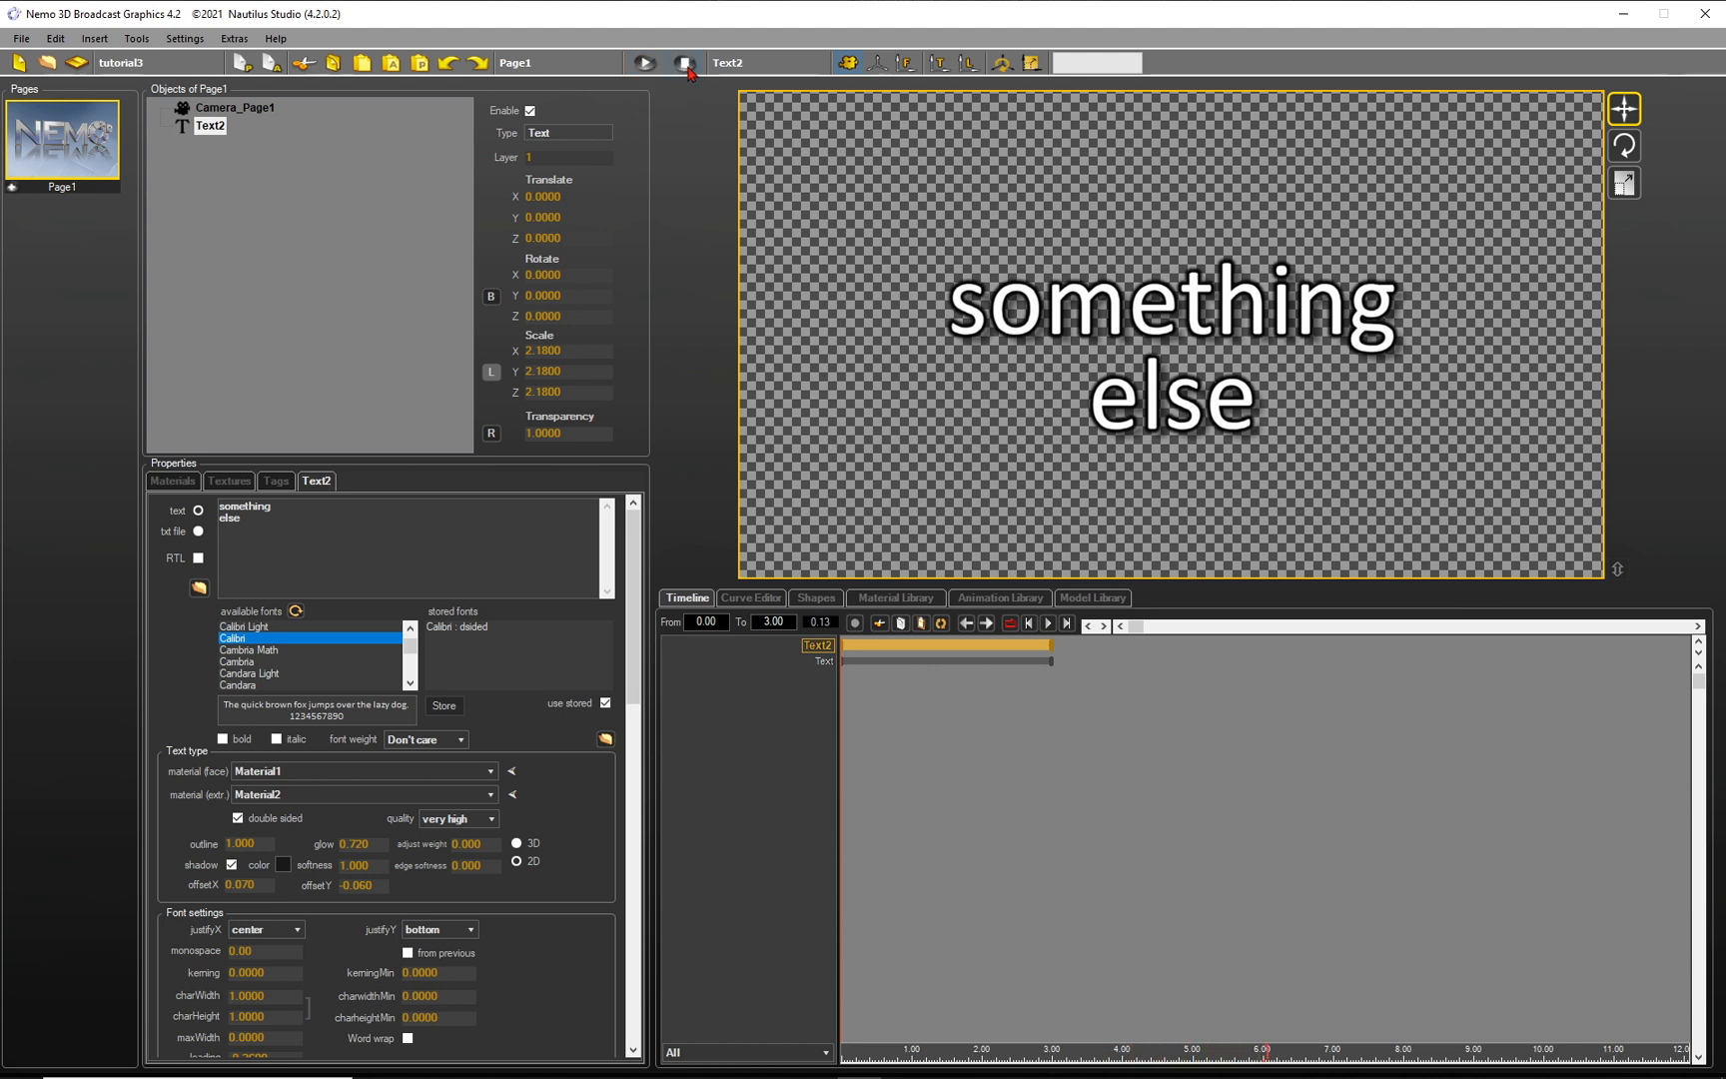
left_click(687, 65)
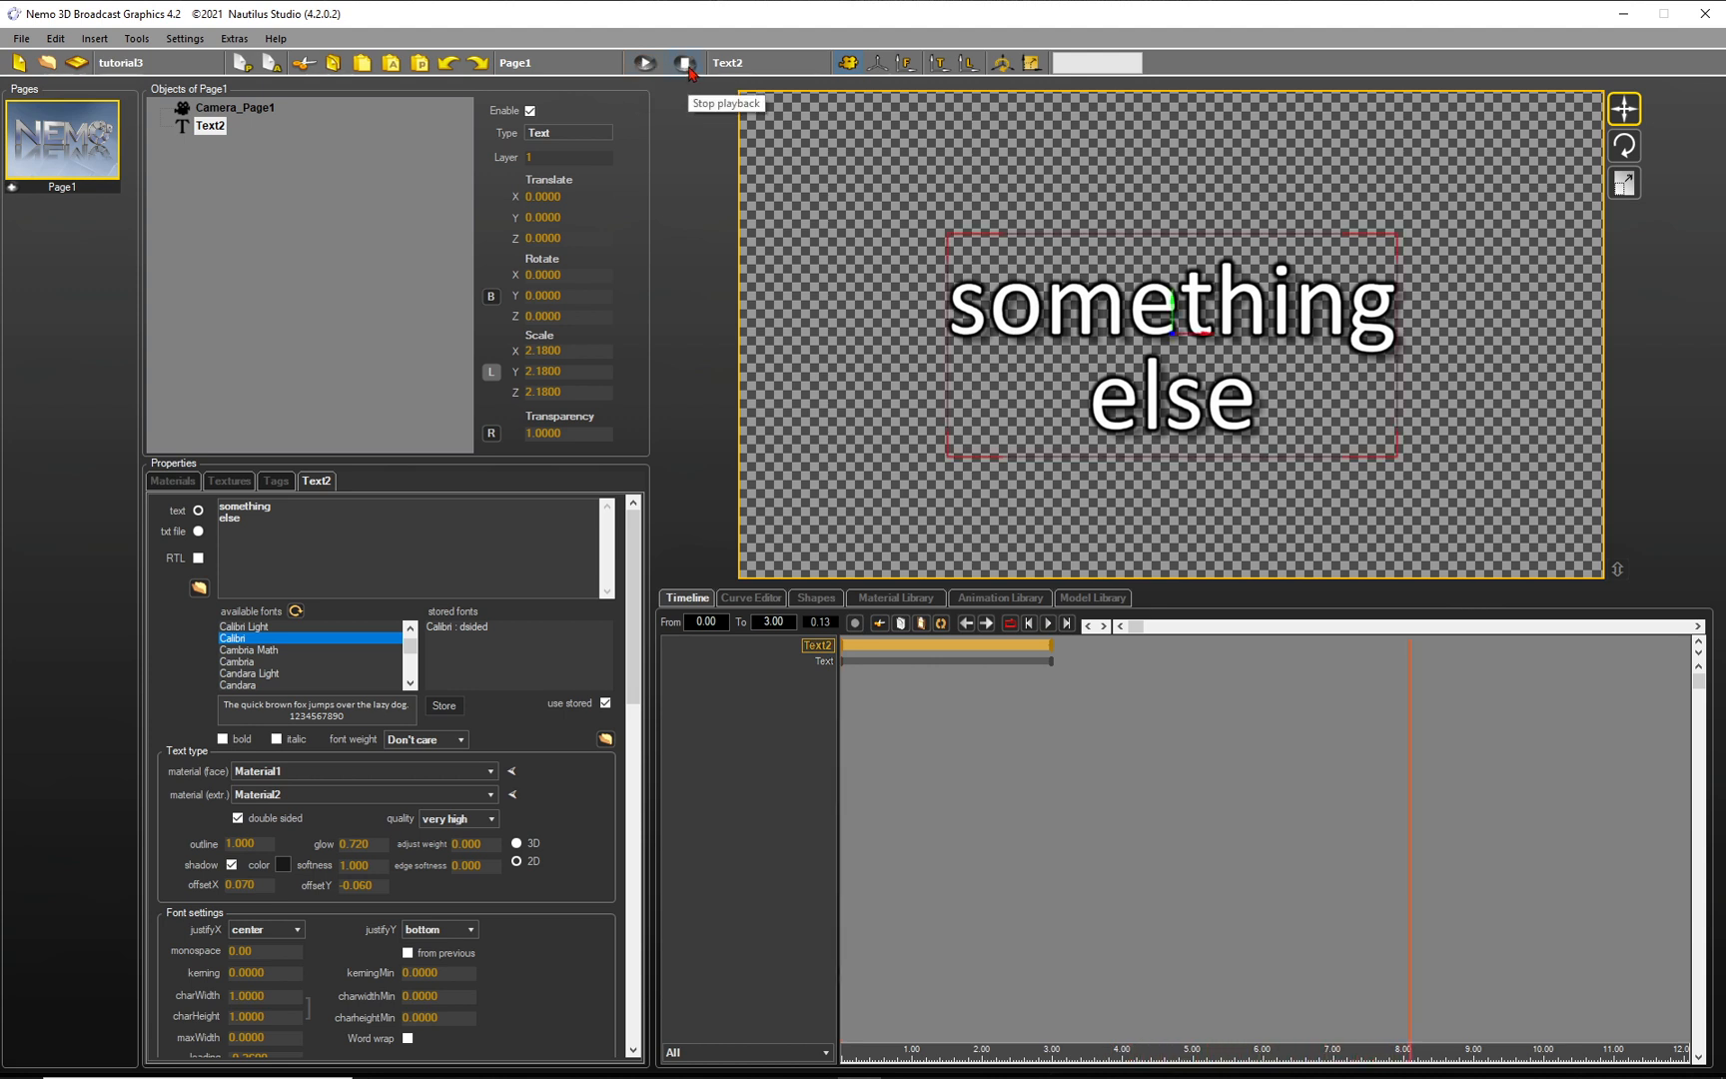
left_click(687, 65)
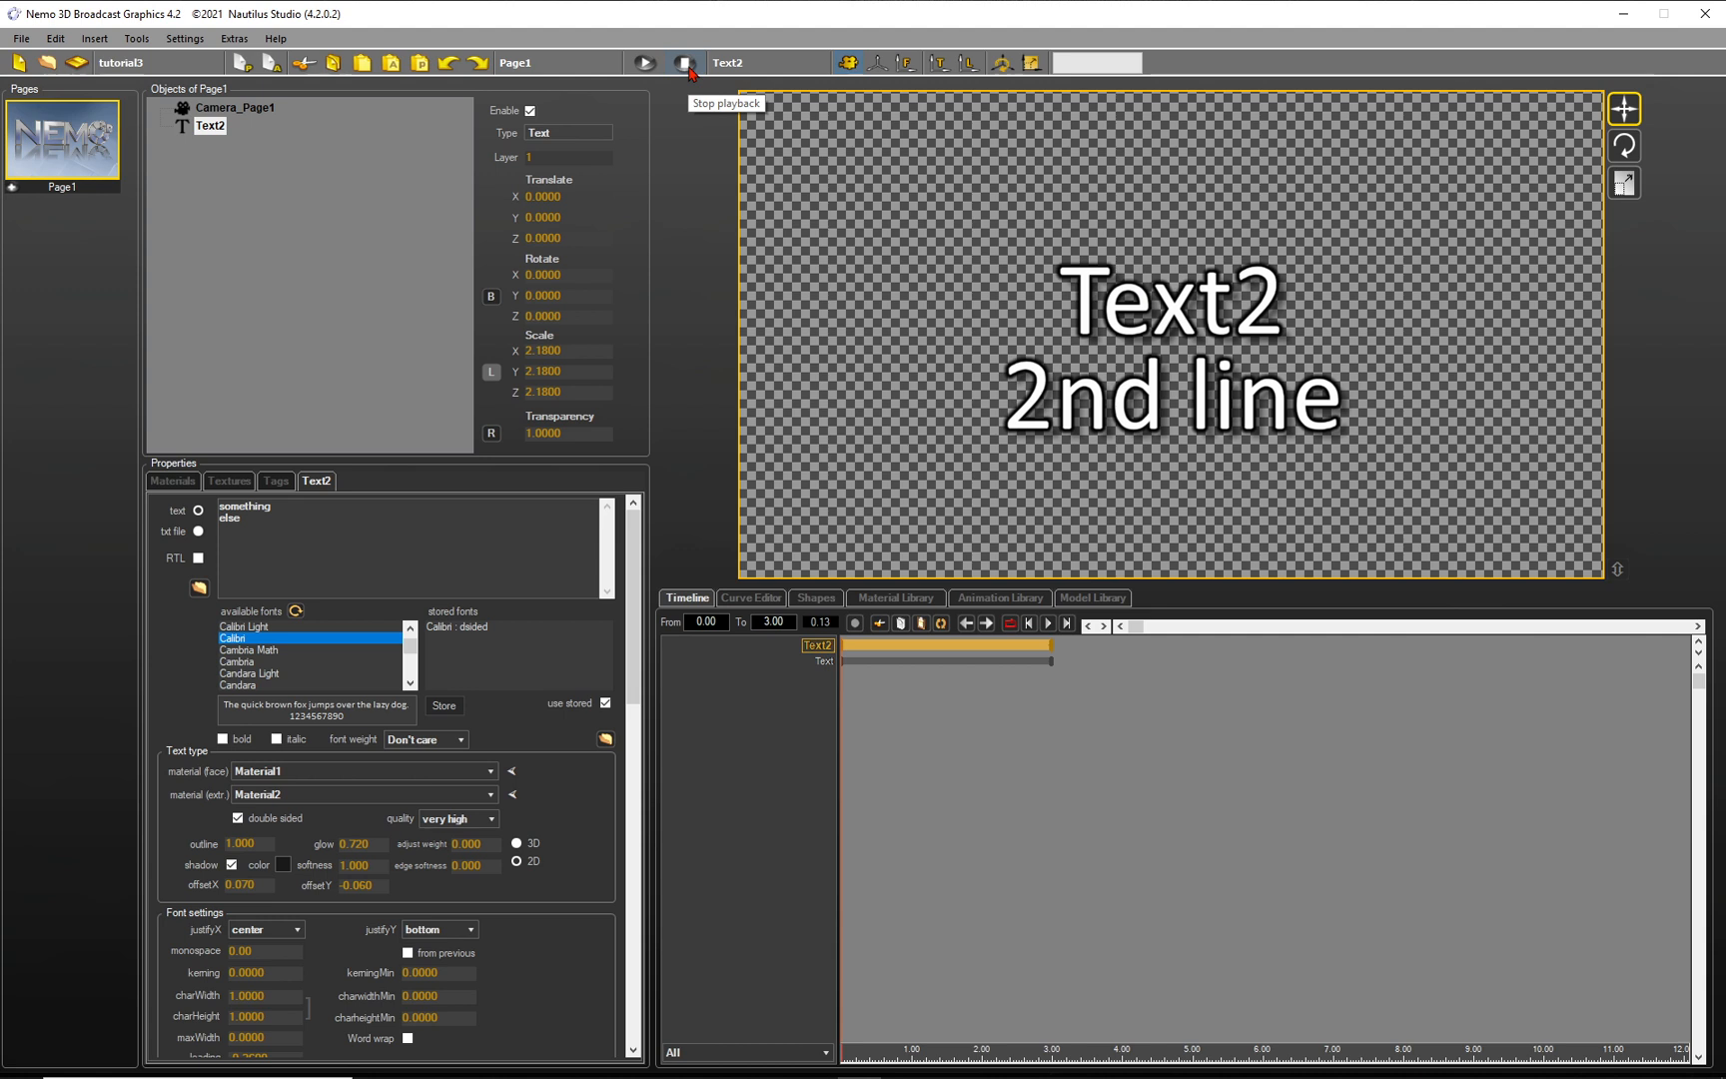